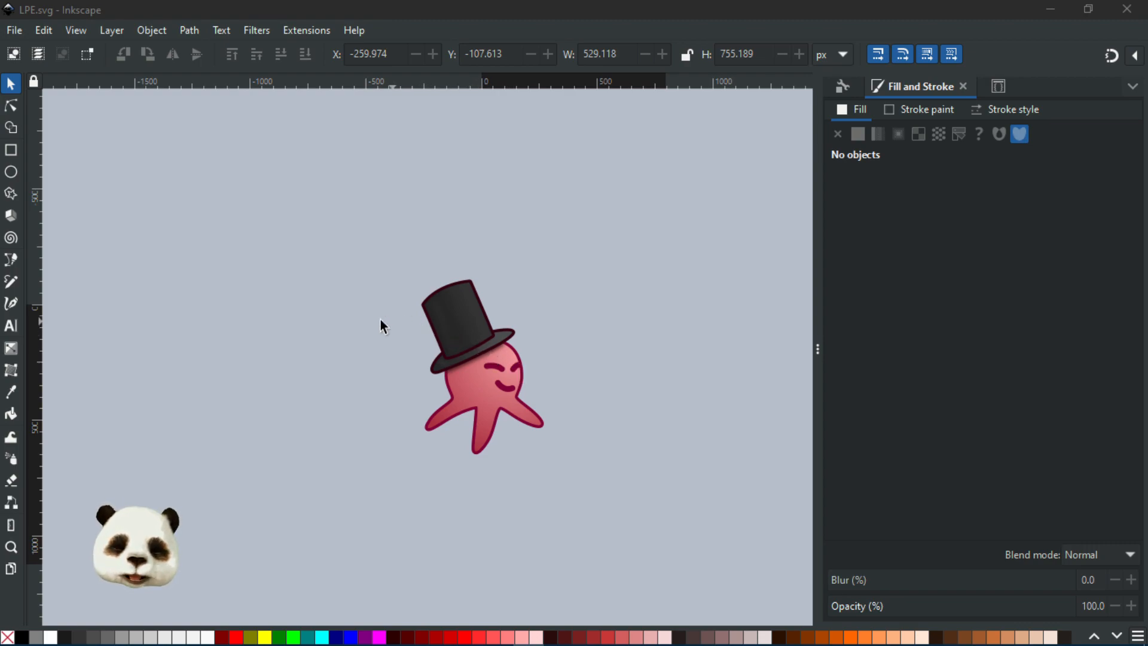
- Draw a square about 538 px wide in the empty area beside the octopus and fill it pale green (95cda9)
left_click_drag(475, 315, 150, 289)
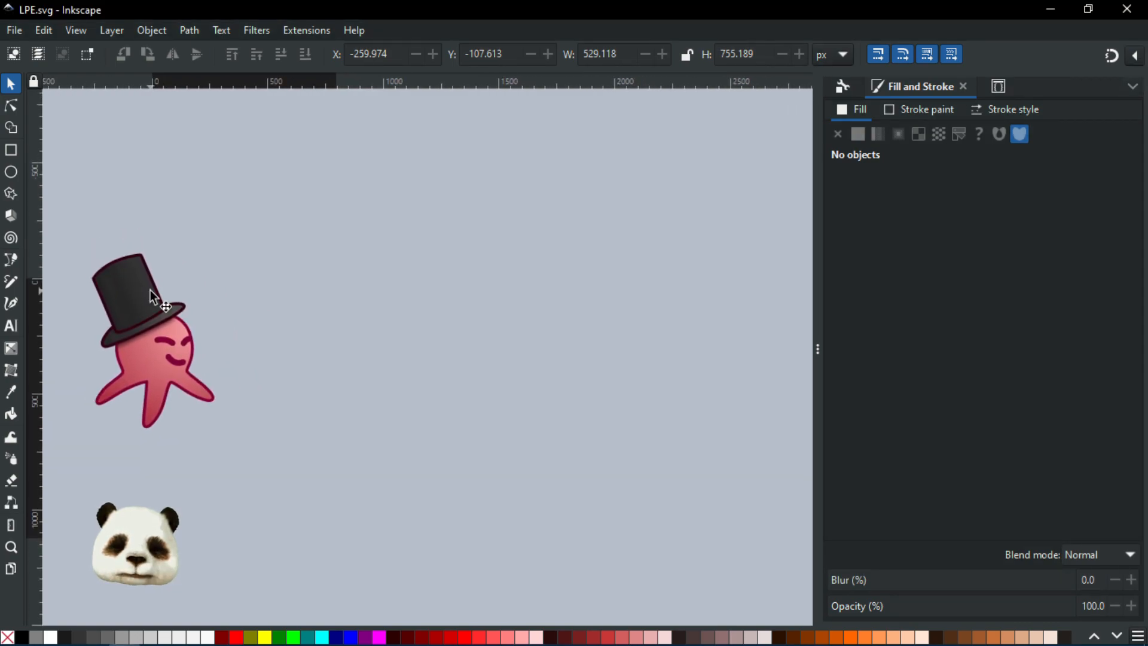
left_click(10, 148)
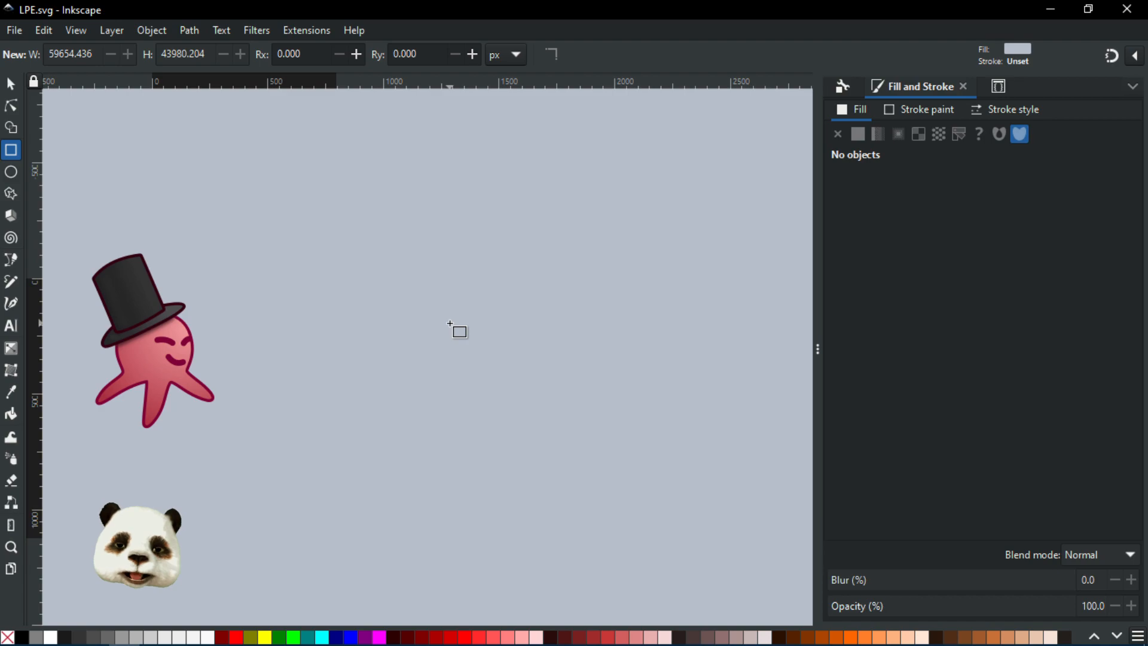
left_click_drag(443, 314, 318, 190)
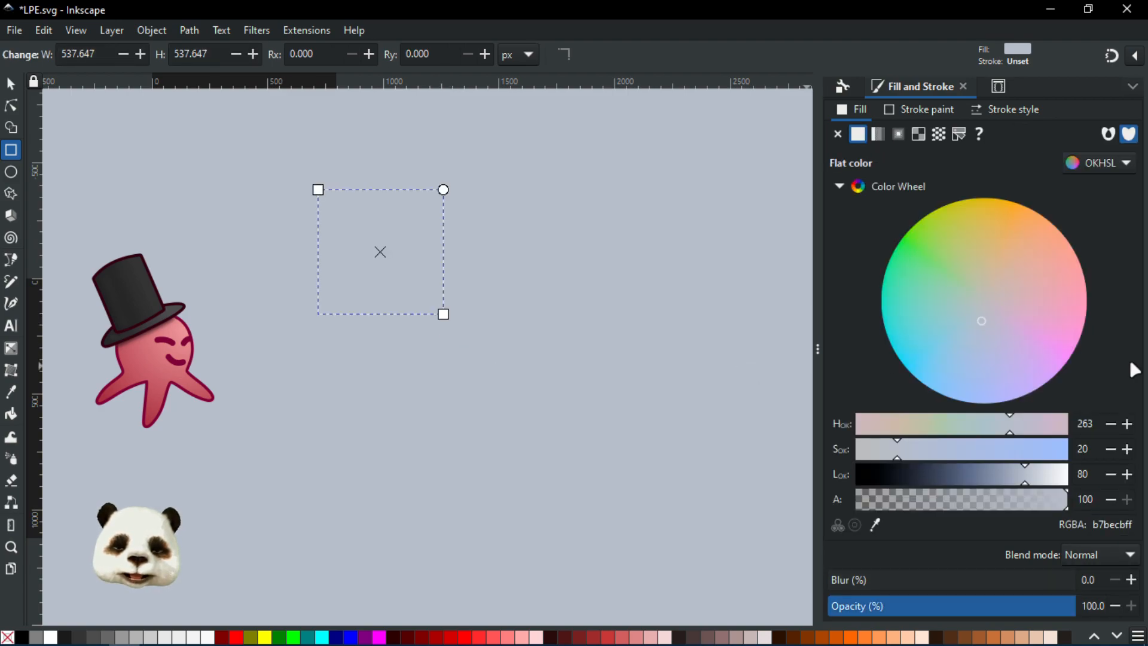
mouse_move(1021, 301)
left_mouse_down()
mouse_move(985, 210)
mouse_move(948, 227)
mouse_move(926, 213)
mouse_move(903, 276)
mouse_move(907, 268)
left_mouse_up()
mouse_move(963, 450)
left_mouse_down()
mouse_move(927, 461)
mouse_move(946, 461)
left_mouse_up()
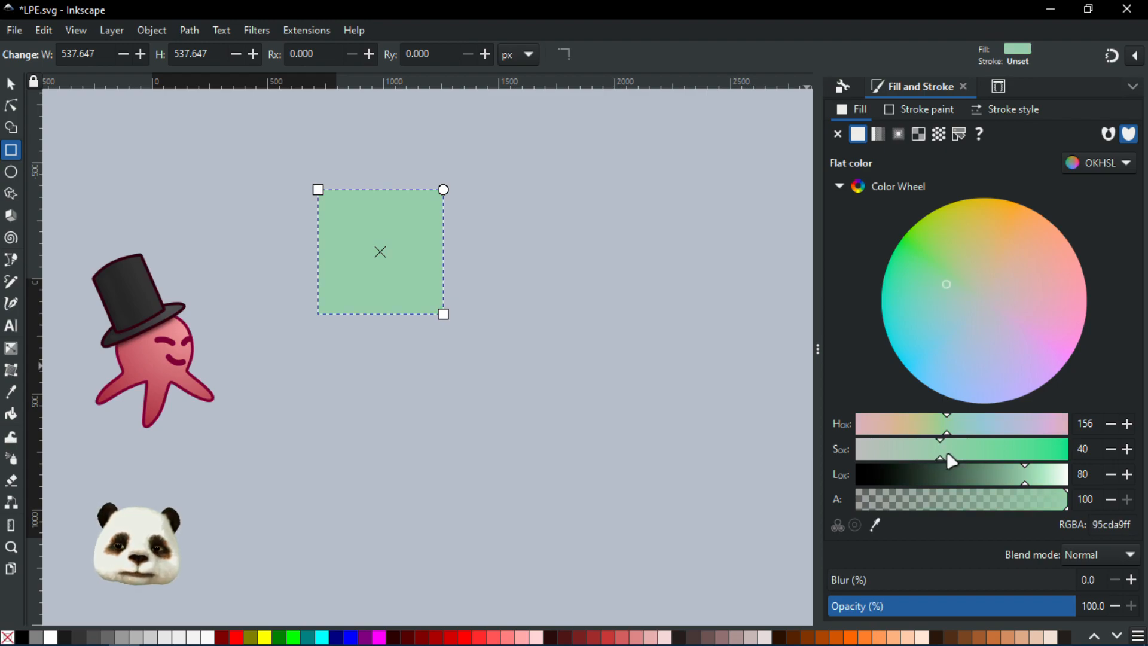
- Give the green square a black stroke and shift the square slightly to the right
left_click(25, 638, "shift")
left_click(941, 111)
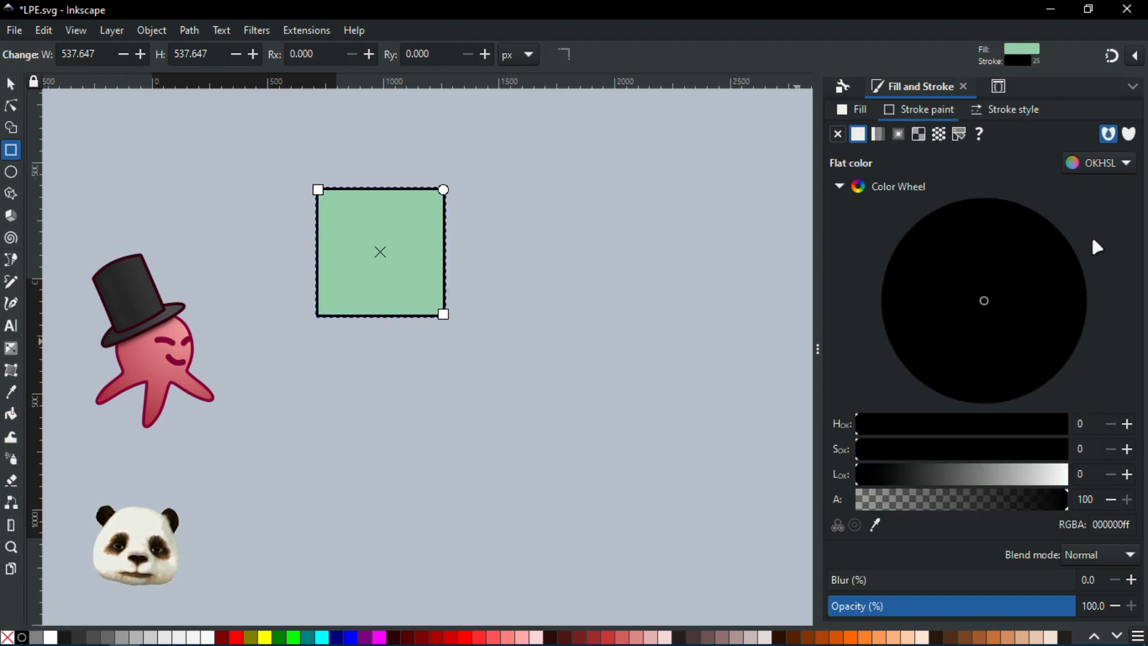
left_click(1012, 110)
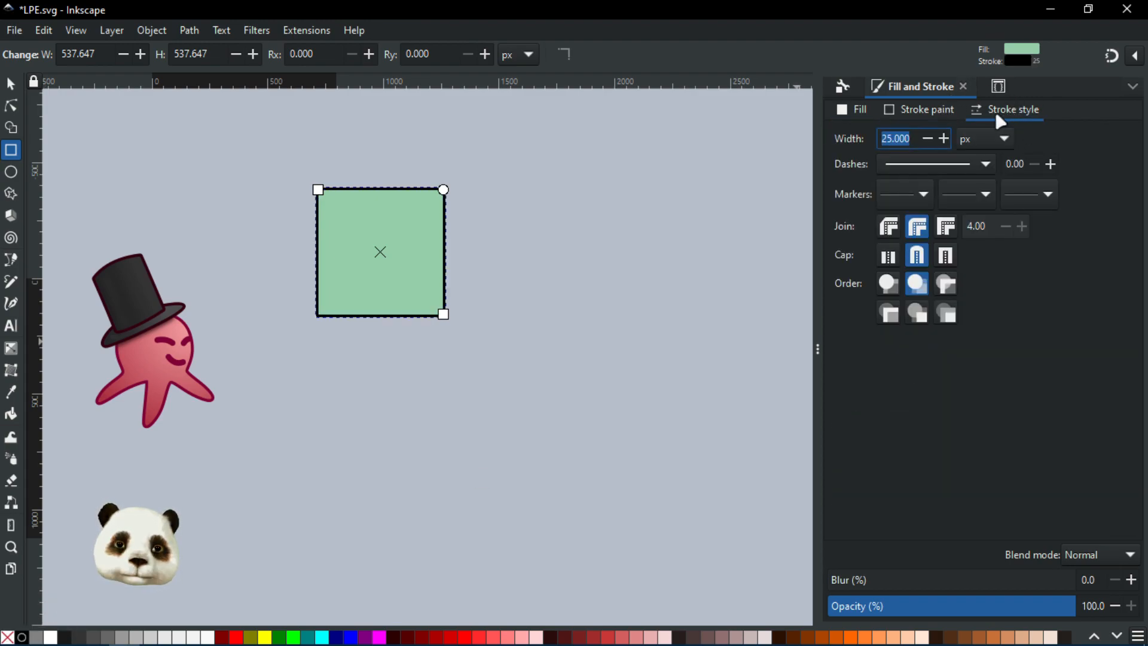
left_click(11, 84)
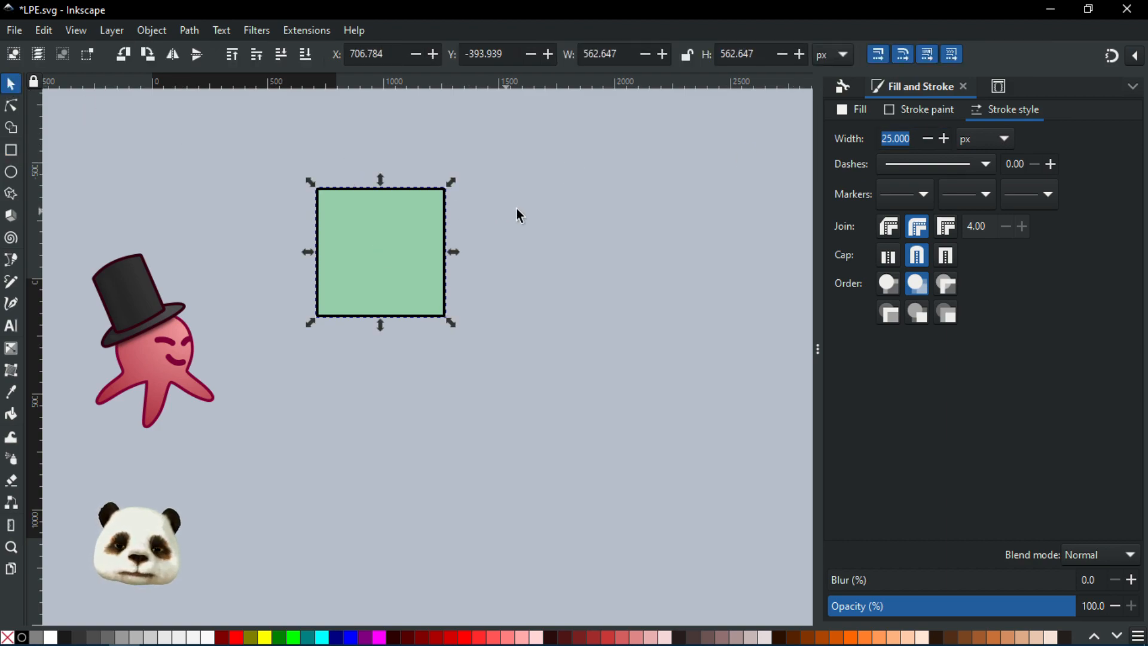
left_click_drag(400, 267, 457, 250)
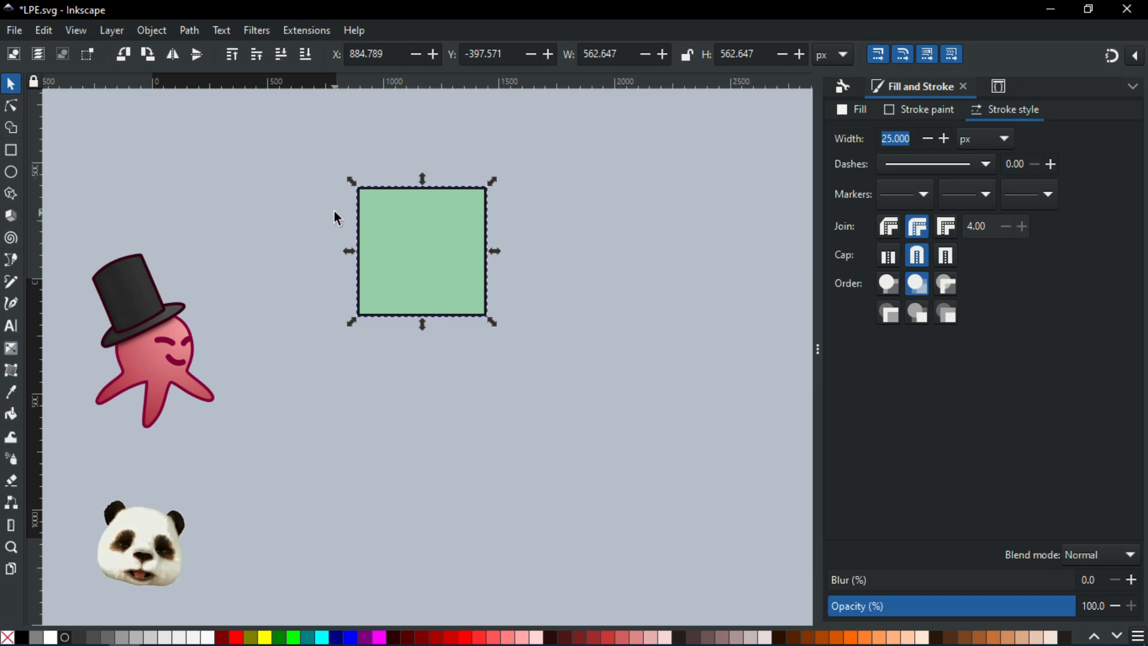
- Create a clone of the green square and place it below and to the right of the original
left_click(48, 27)
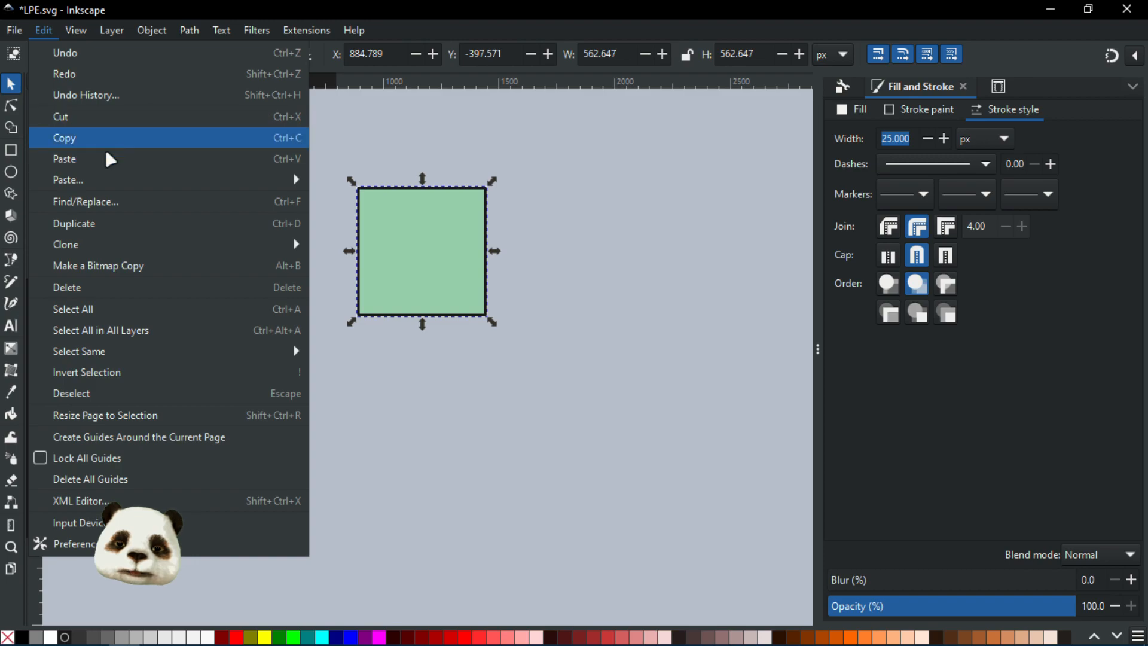
mouse_move(113, 242)
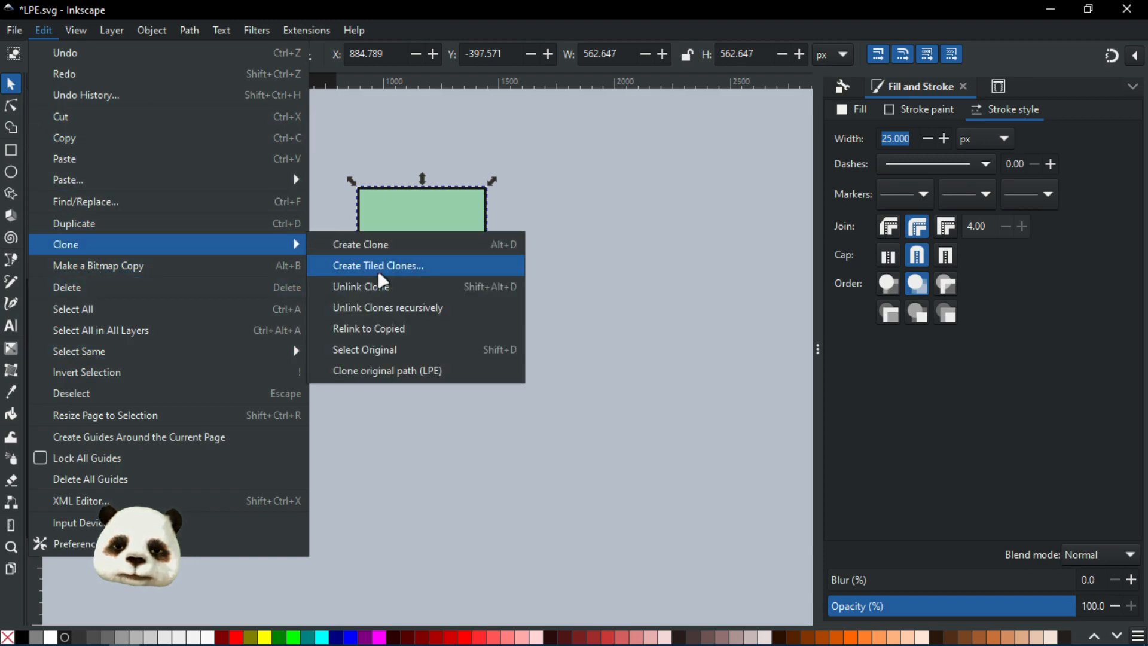
left_click(380, 245)
mouse_move(420, 255)
left_mouse_down()
mouse_move(616, 322)
mouse_move(610, 331)
left_mouse_up()
- Rotate the original square back and forth, leaving it turned very slightly clockwise
left_click(406, 258)
left_click(486, 190)
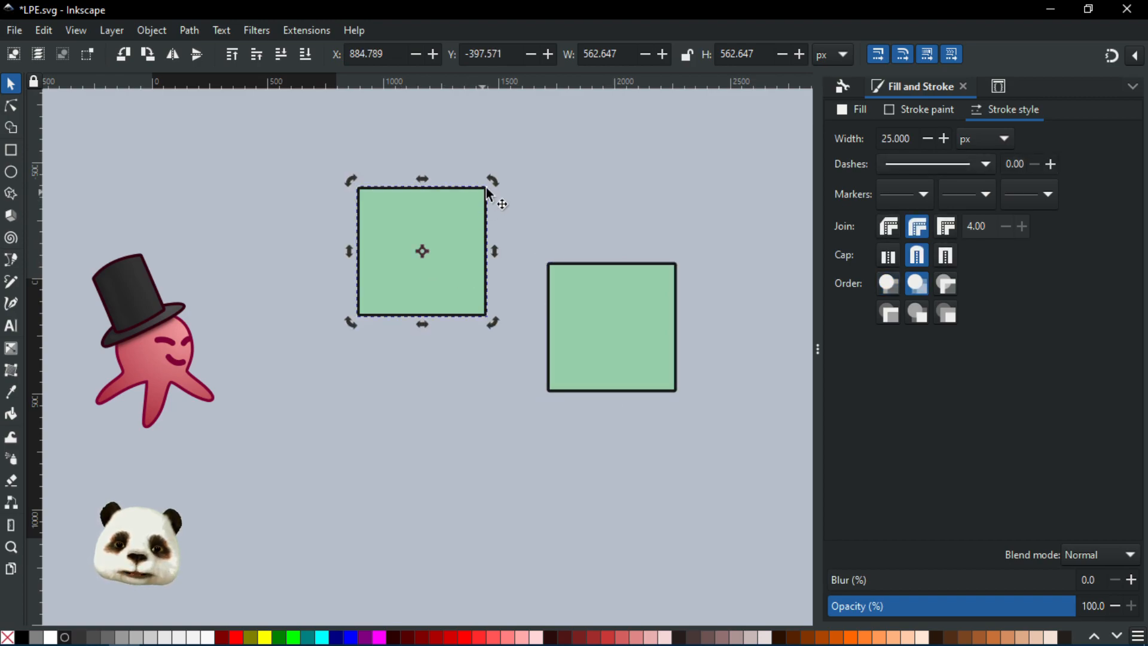
left_click_drag(494, 182, 526, 221)
mouse_move(518, 156)
left_mouse_down()
mouse_move(499, 137)
mouse_move(414, 124)
left_mouse_up()
left_click_drag(515, 157, 538, 225)
left_click(486, 261)
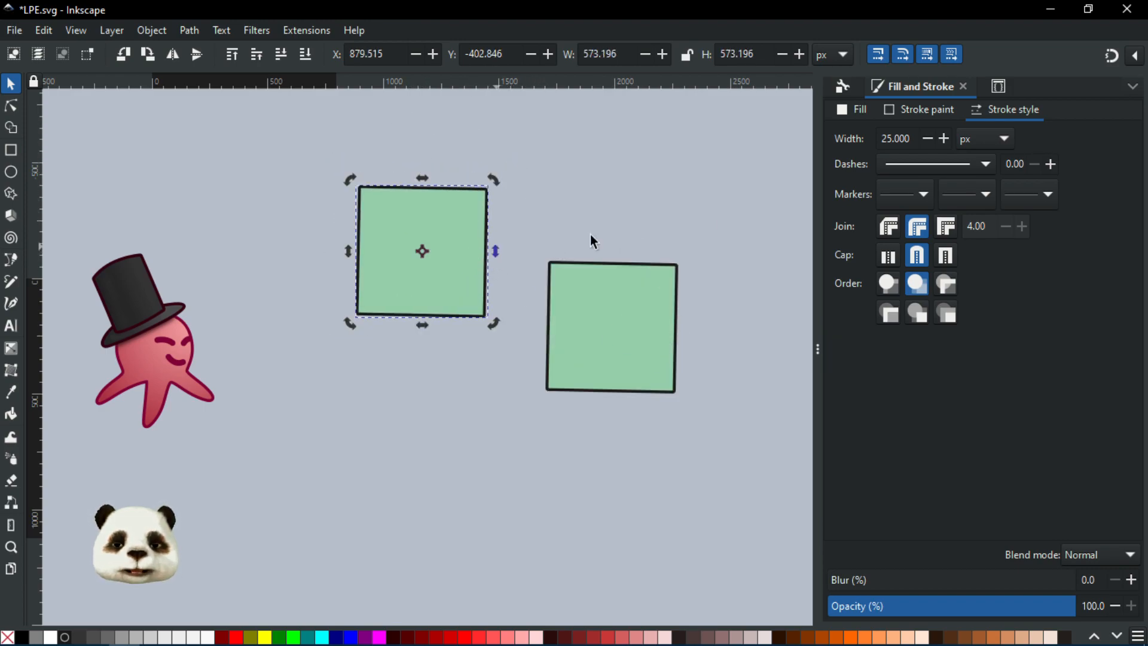
- Set the original square's stroke width to 50 px
left_click(468, 217)
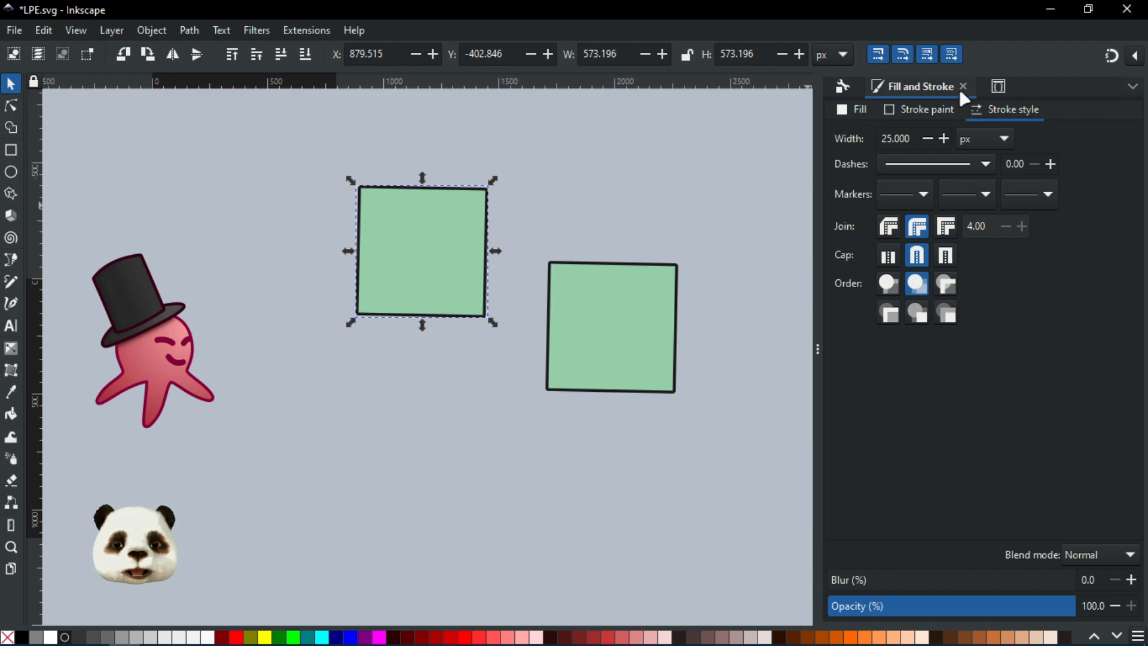
left_click(956, 111)
left_click(1005, 112)
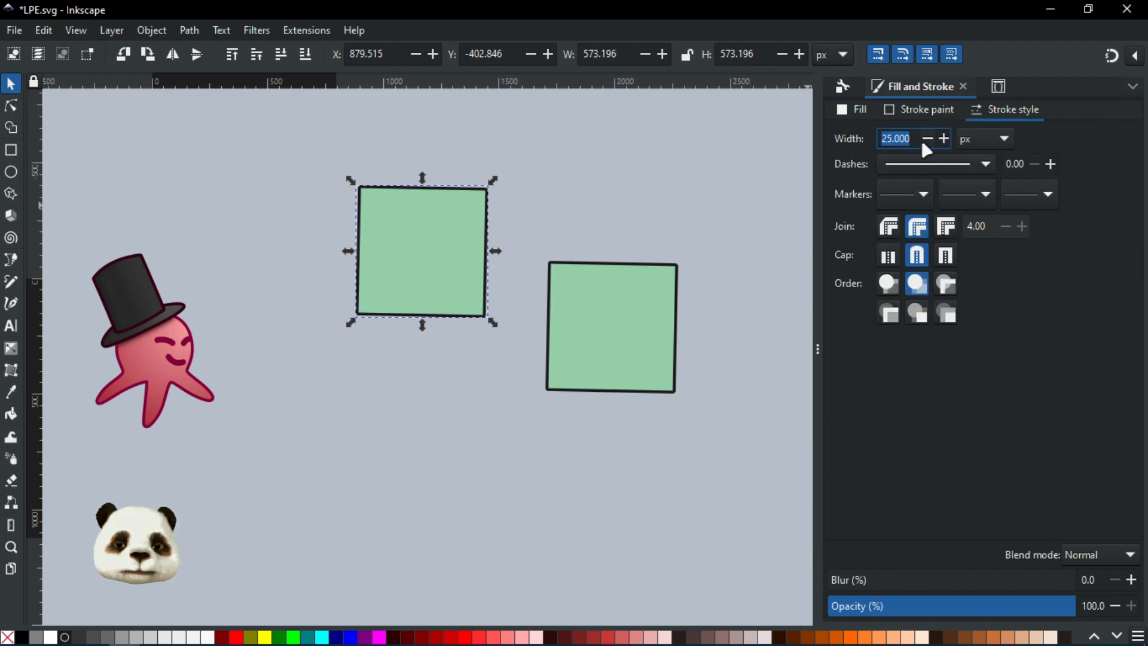
key("BackSpace")
type("50")
key("Return")
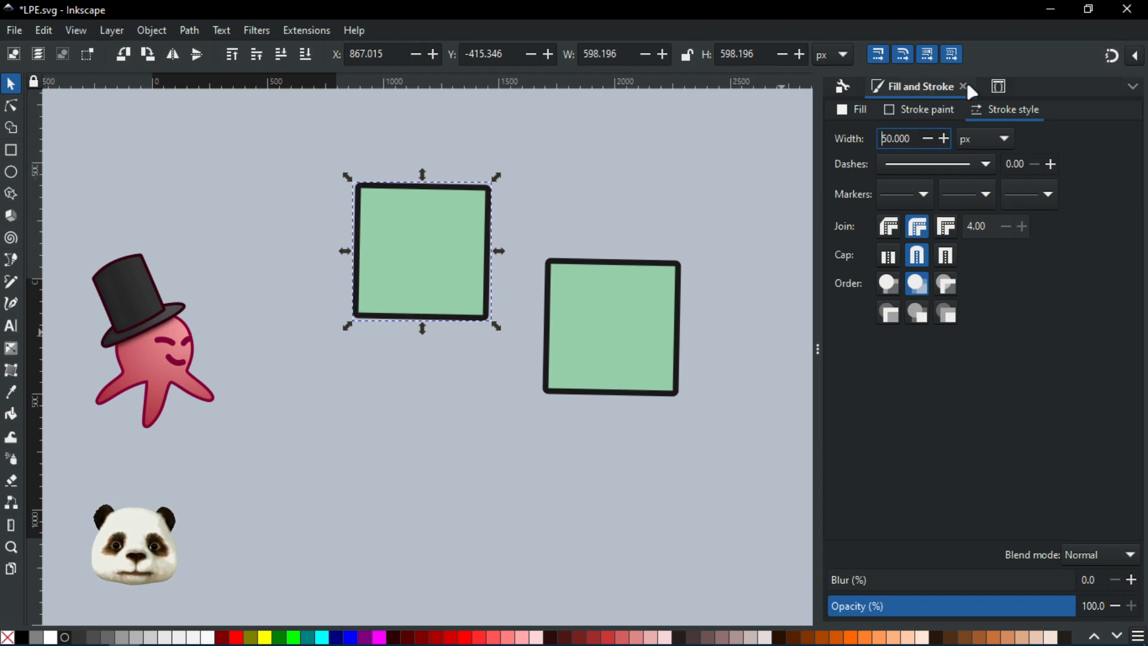
- Change the original square's fill to a salmon colour (f2aa8f)
left_click(843, 87)
left_click(914, 87)
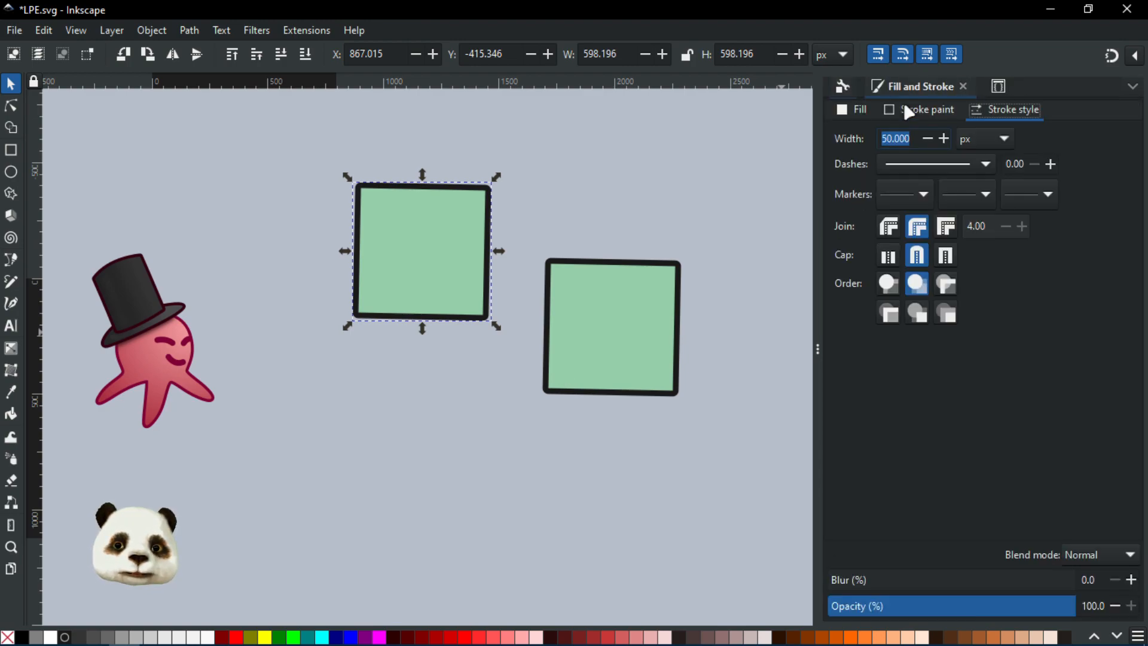
left_click(860, 110)
left_click_drag(979, 238, 1040, 248)
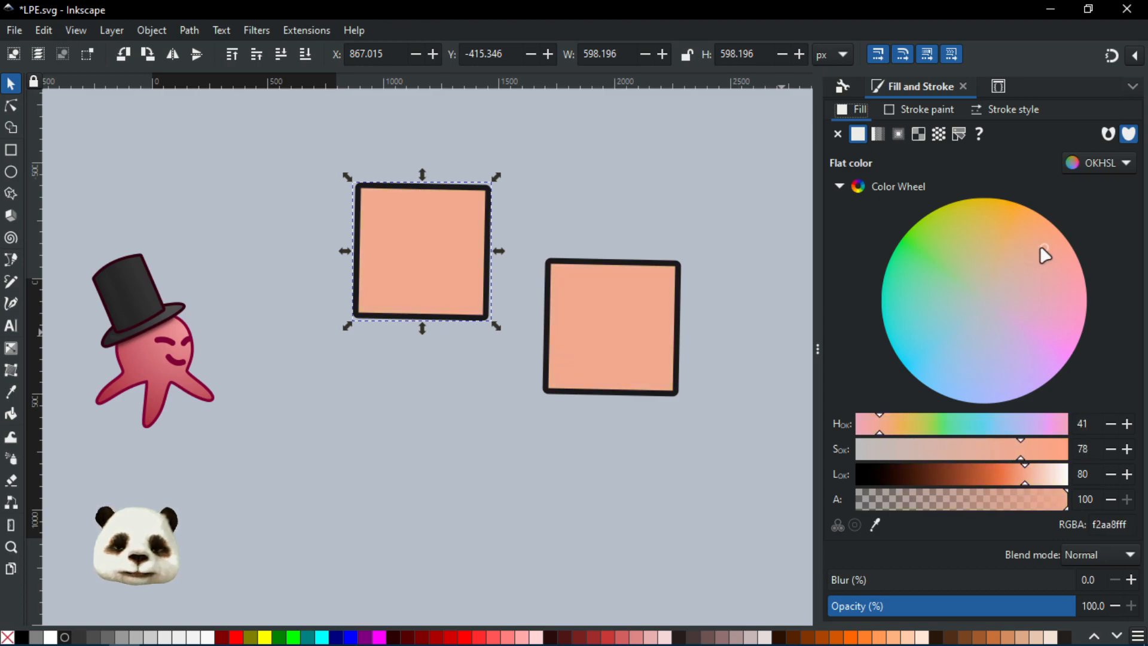
- Move the cloned square farther down and to the right, and rotate the original square a few degrees clockwise
left_click(617, 296)
mouse_move(564, 379)
left_mouse_down()
mouse_move(660, 342)
mouse_move(619, 371)
mouse_move(595, 481)
mouse_move(652, 367)
mouse_move(676, 227)
mouse_move(633, 364)
mouse_move(665, 456)
mouse_move(613, 469)
left_mouse_up()
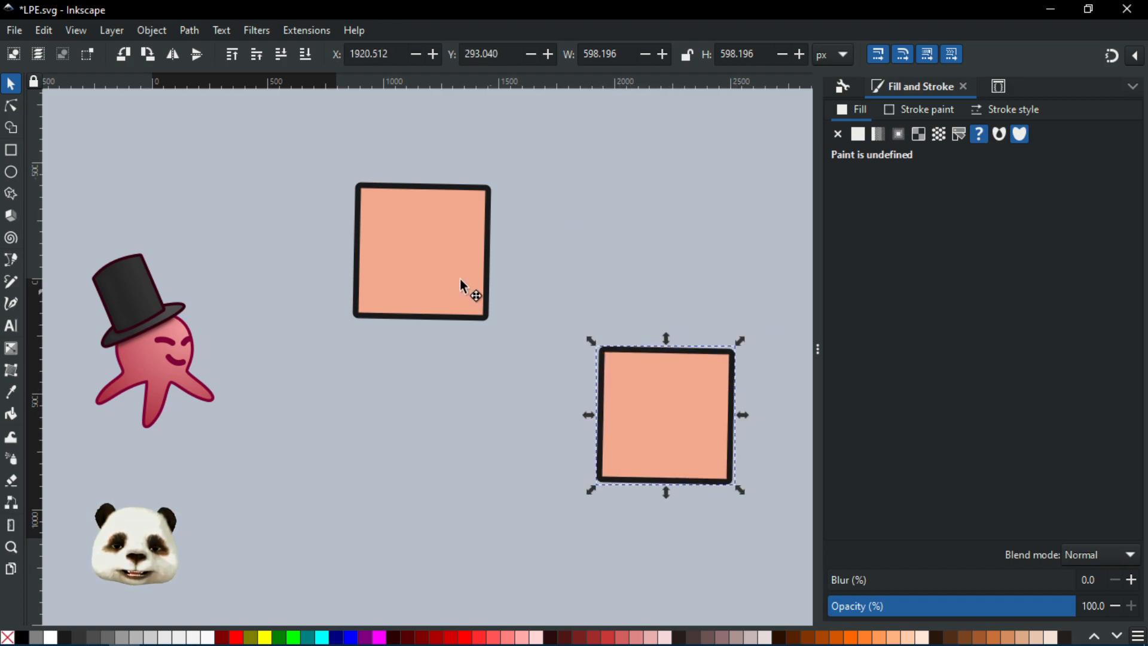
left_click(460, 279)
left_click(491, 184)
left_click_drag(497, 181, 522, 228)
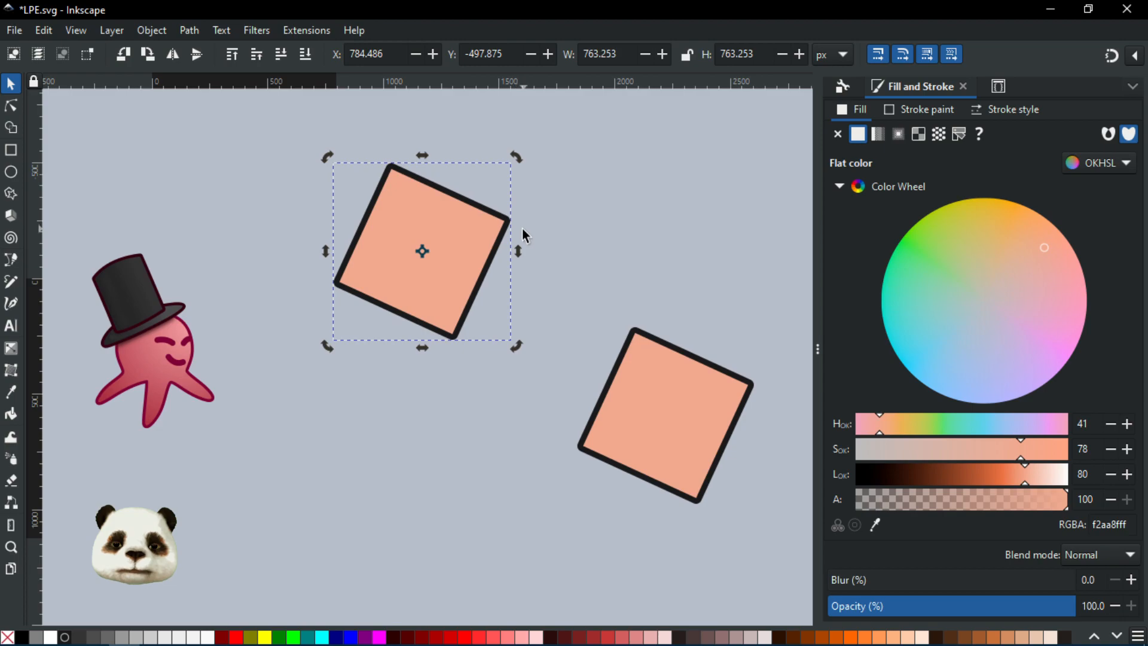
left_click_drag(474, 149, 471, 149)
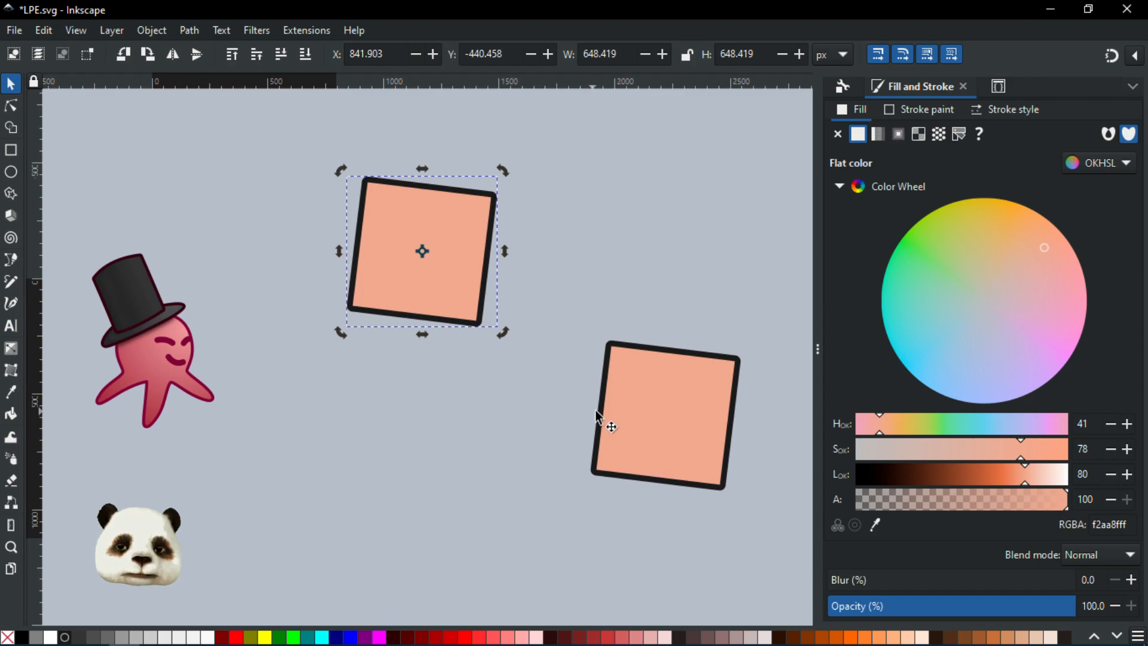
- Try to edit the cloned square's shape with the Node tool, and deselect it
left_click(657, 350)
left_click(11, 106)
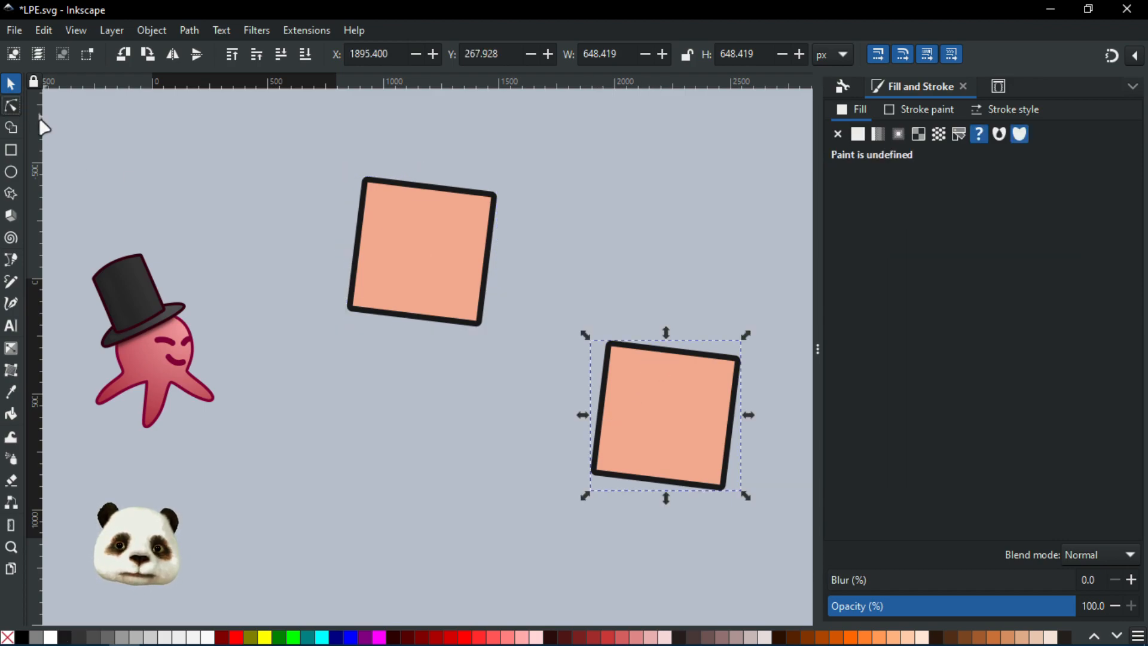
key("Escape")
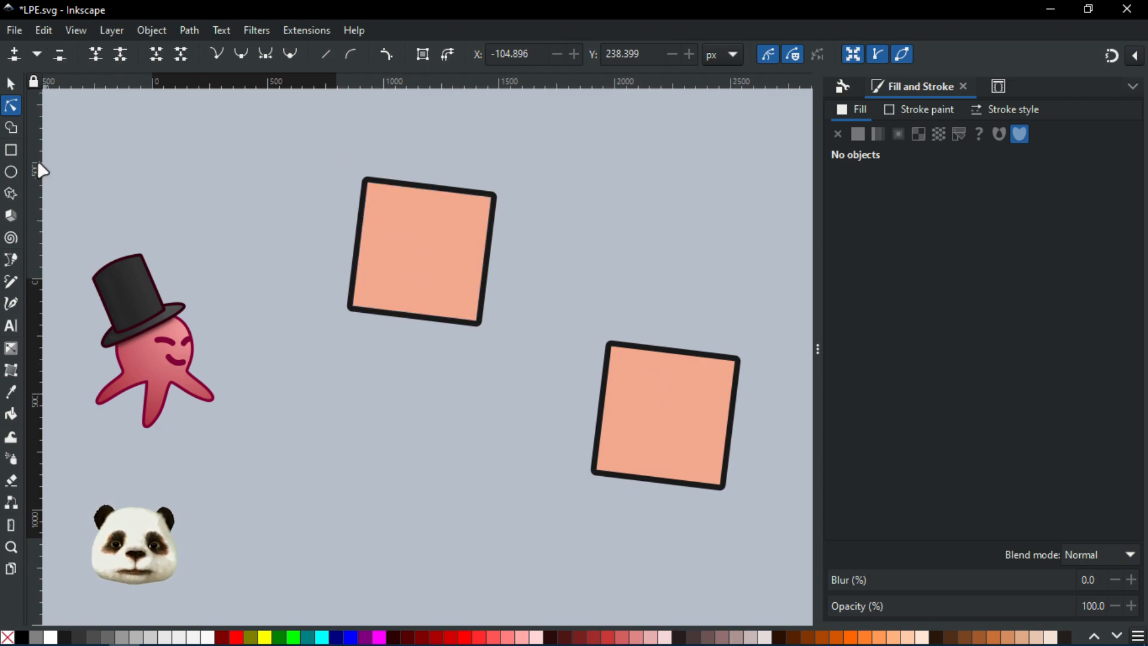
- Draw a circle with a radius of about 203 px above the cloned square and fill it mustard yellow (ddba62)
left_click(10, 175)
mouse_move(591, 129)
left_mouse_down()
mouse_move(727, 249)
mouse_move(713, 234)
left_mouse_up()
left_click_drag(986, 240, 986, 229)
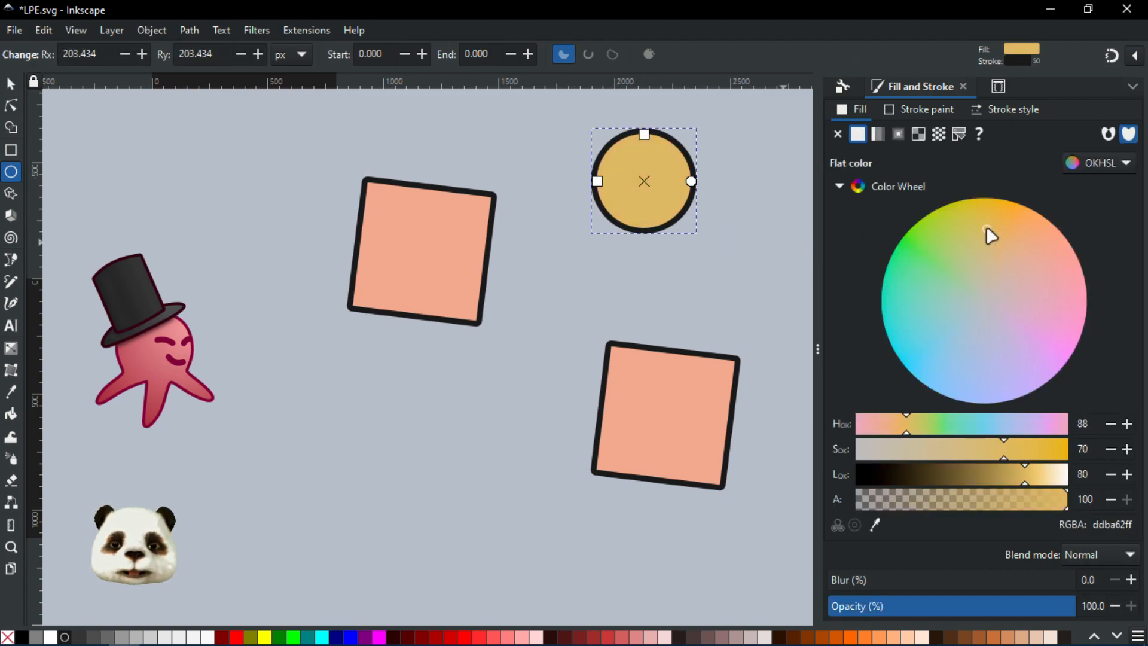
left_click(11, 83)
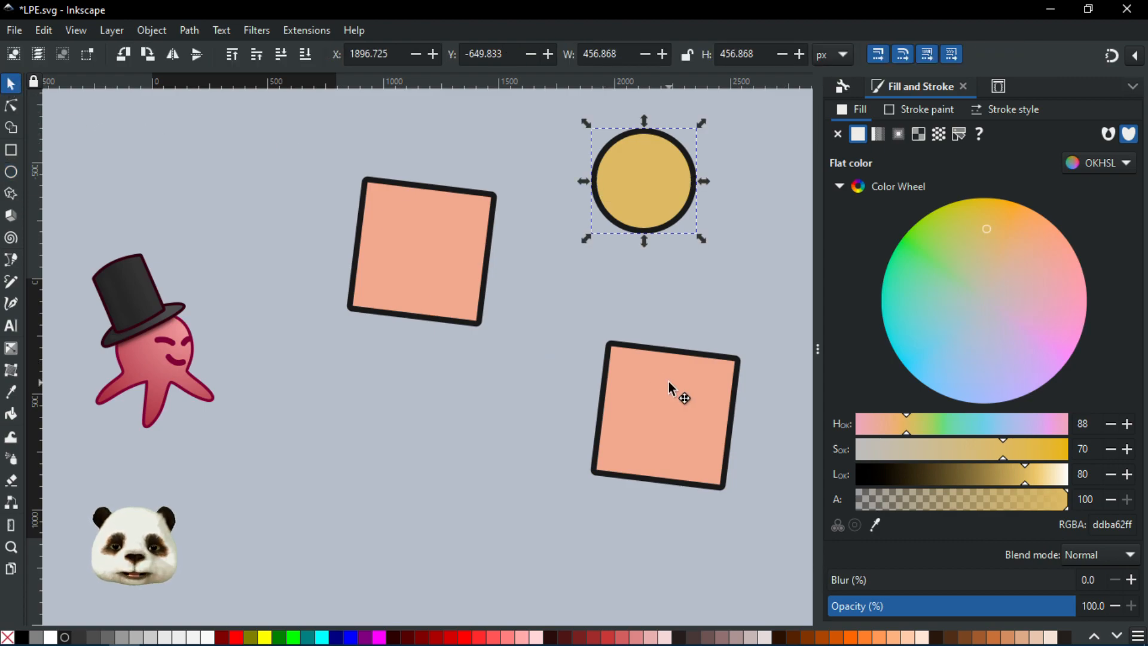
- Copy the yellow circle and relink the cloned square to the copied circle
left_click(668, 382)
left_click(646, 195)
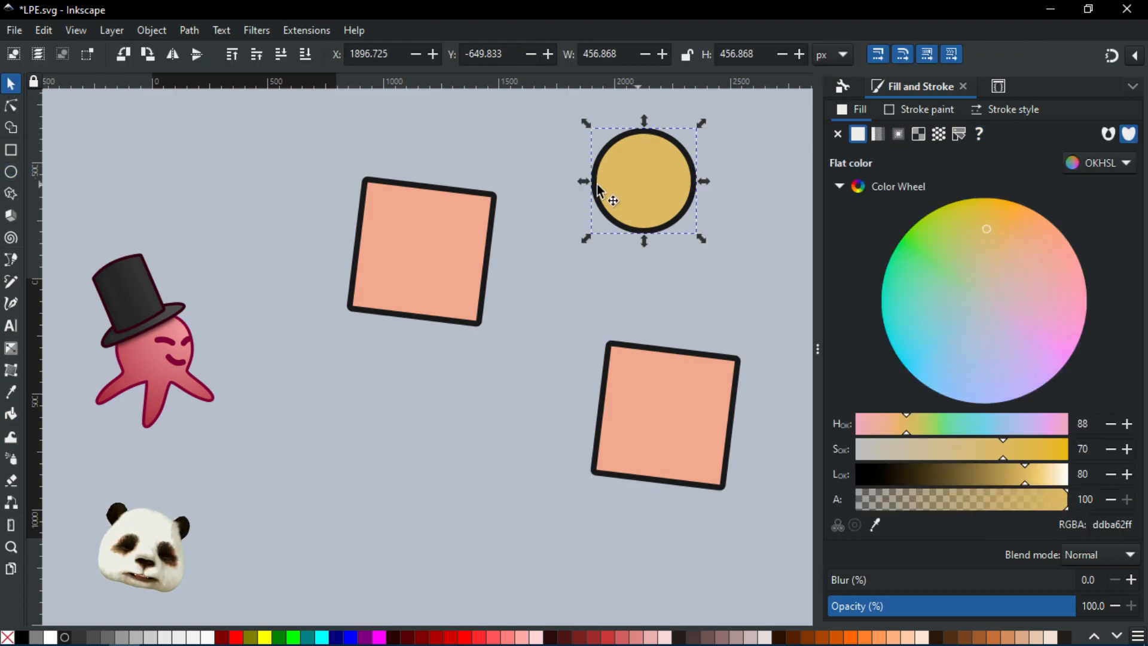
left_click(637, 403)
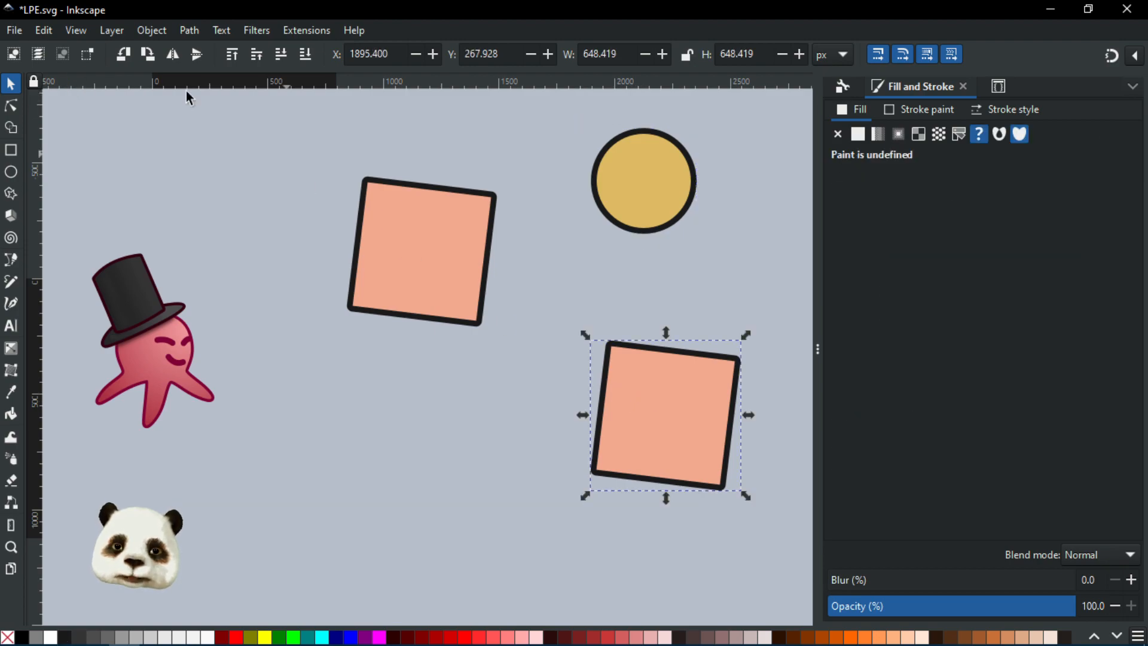
left_click(44, 30)
mouse_move(143, 249)
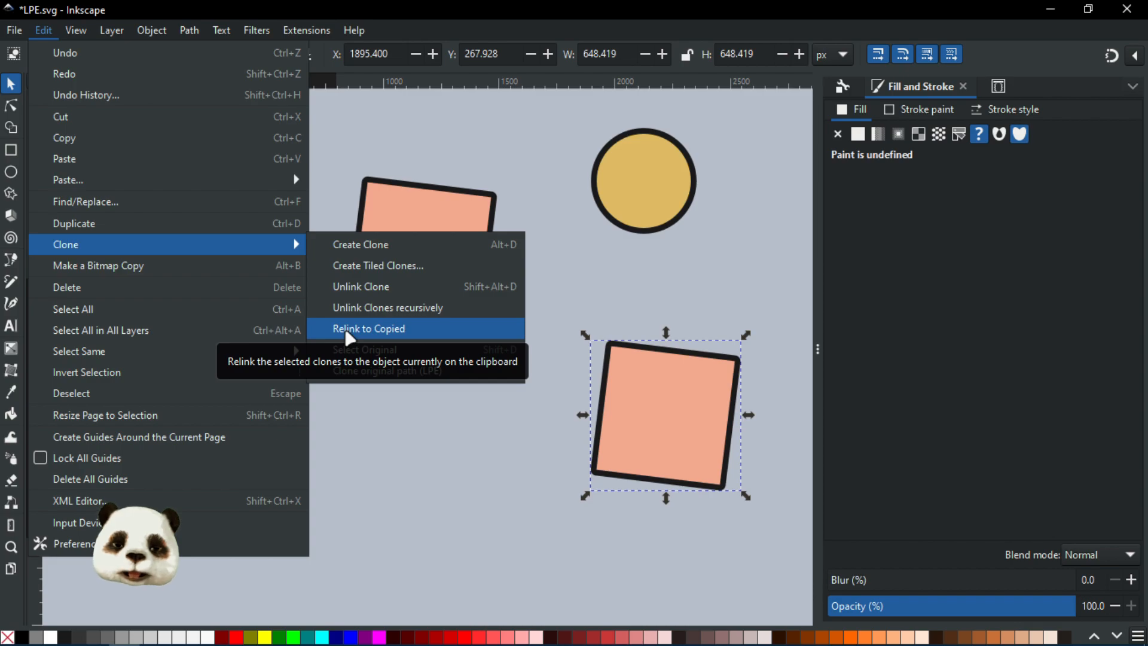
left_click(349, 329)
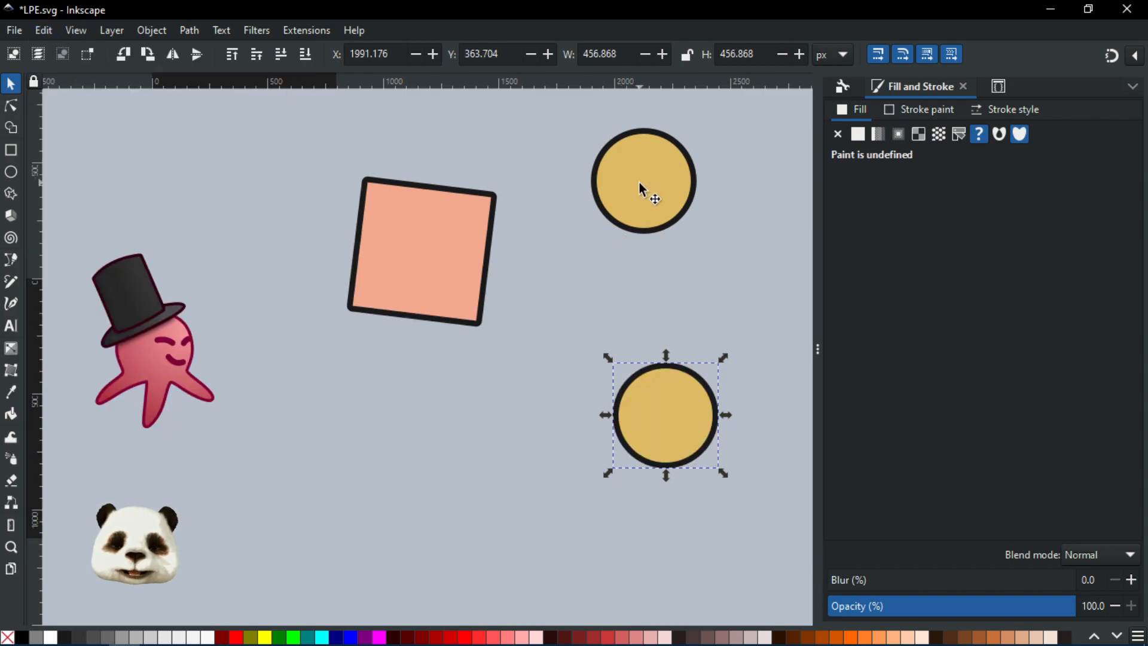
- Open the Layers and Objects dialog and select the original circle, path15, to compare it with the clone's entry
left_click_drag(1146, 110, 893, 94)
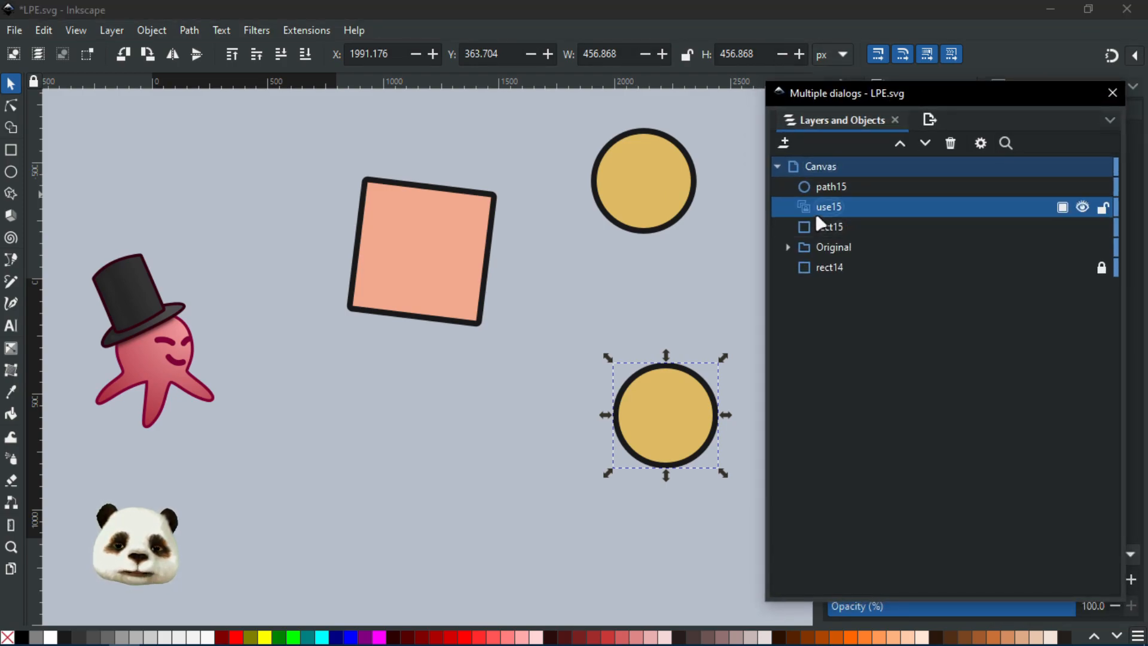
left_click(825, 189)
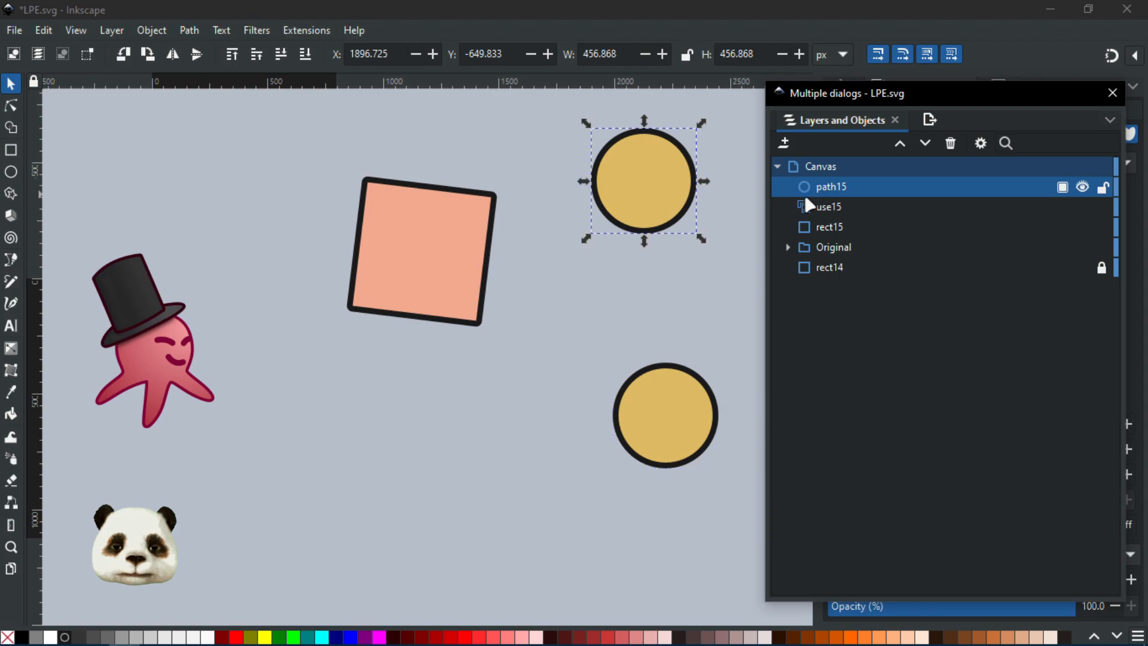
- Select the lower circle clone and use Select Original to jump to its source circle
left_click(679, 436)
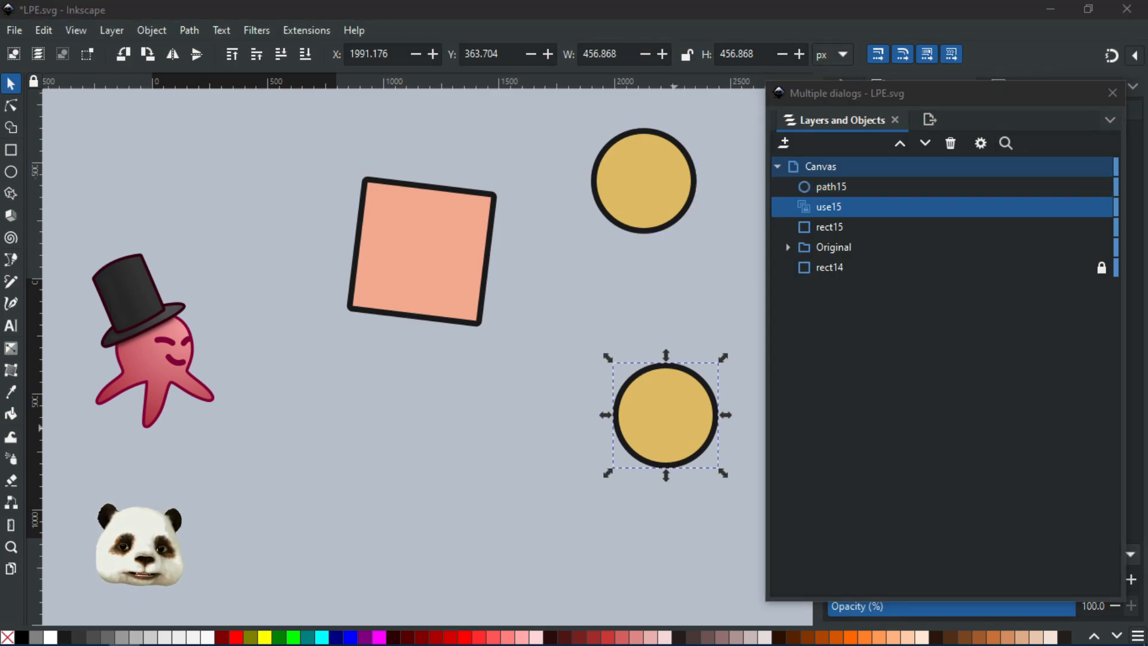
left_click(46, 28)
mouse_move(108, 248)
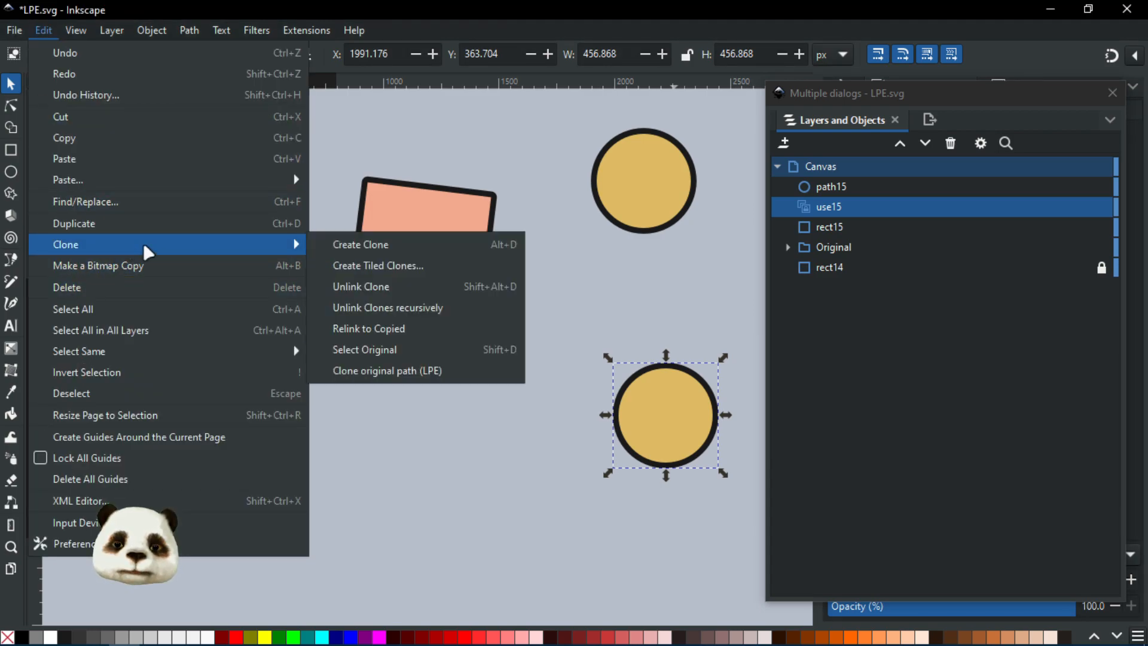
left_click(386, 354)
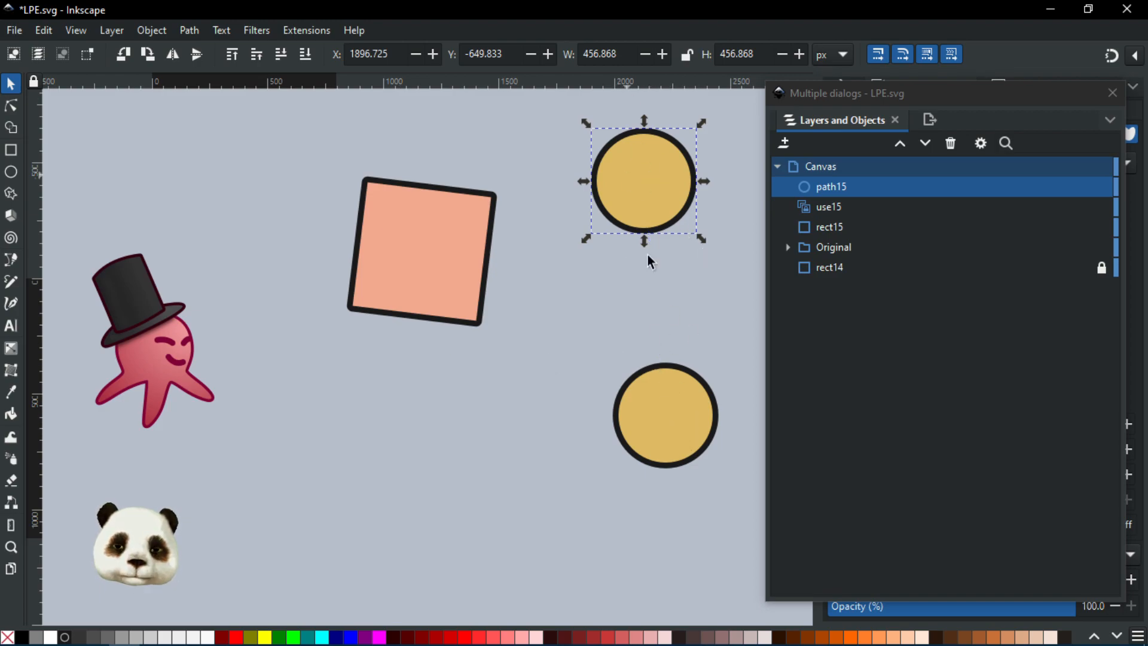
- Select the lower circle clone and the salmon square, and view the clone commands, including Clone original path (LPE)
left_click_drag(552, 261, 486, 289)
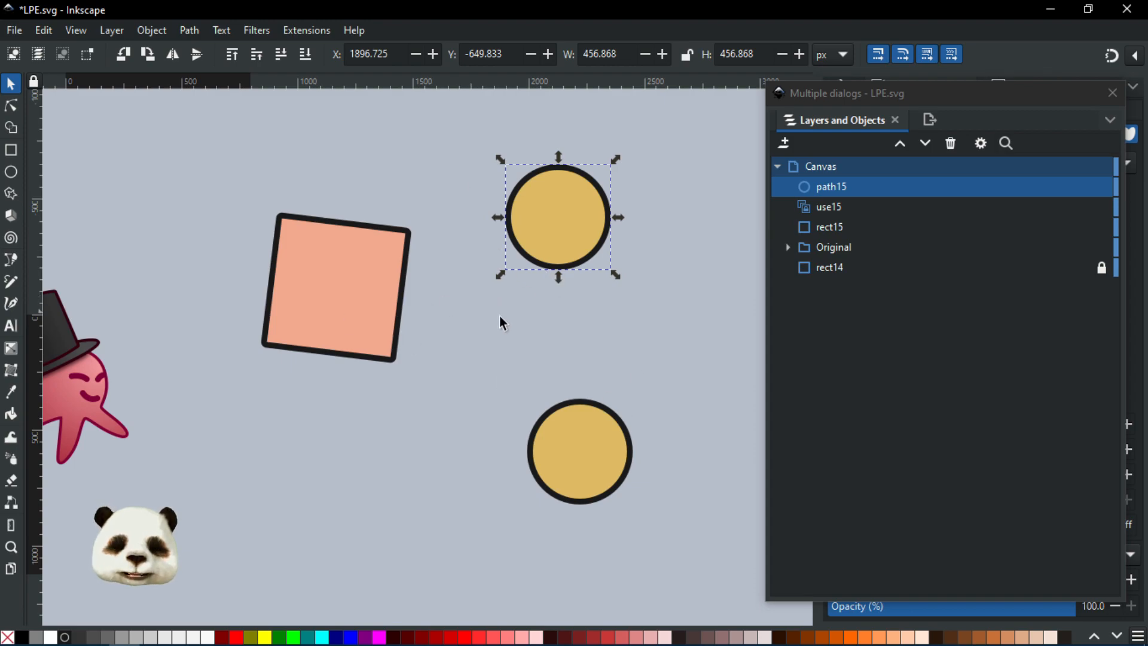
left_click(573, 448)
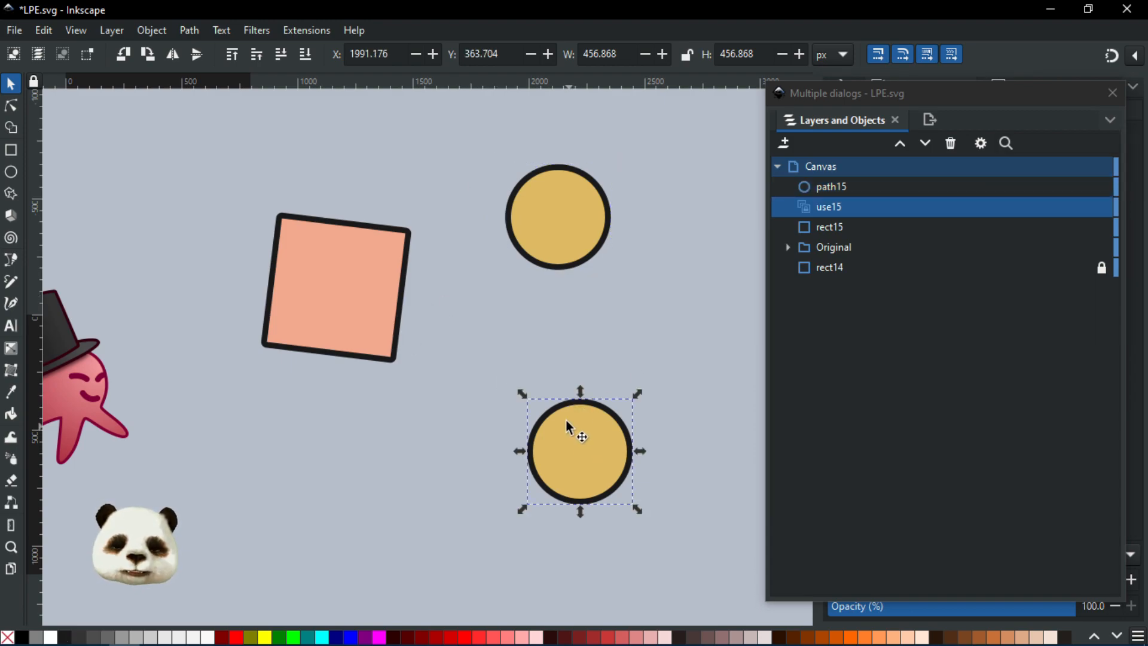
left_click_drag(519, 391, 361, 322)
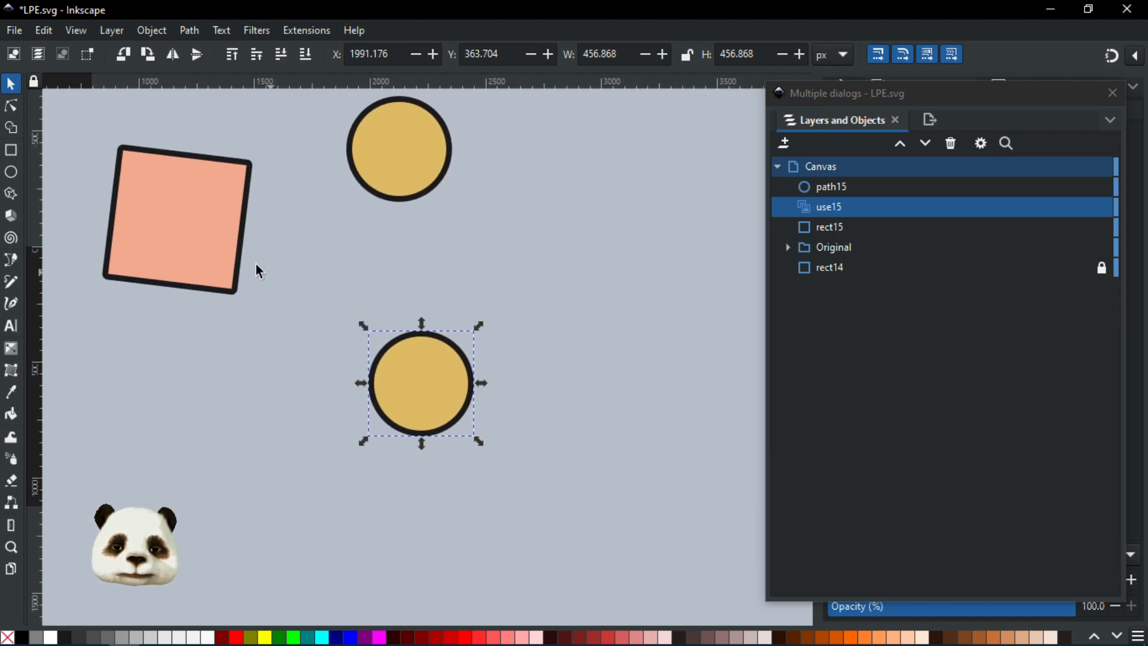
left_click(138, 188)
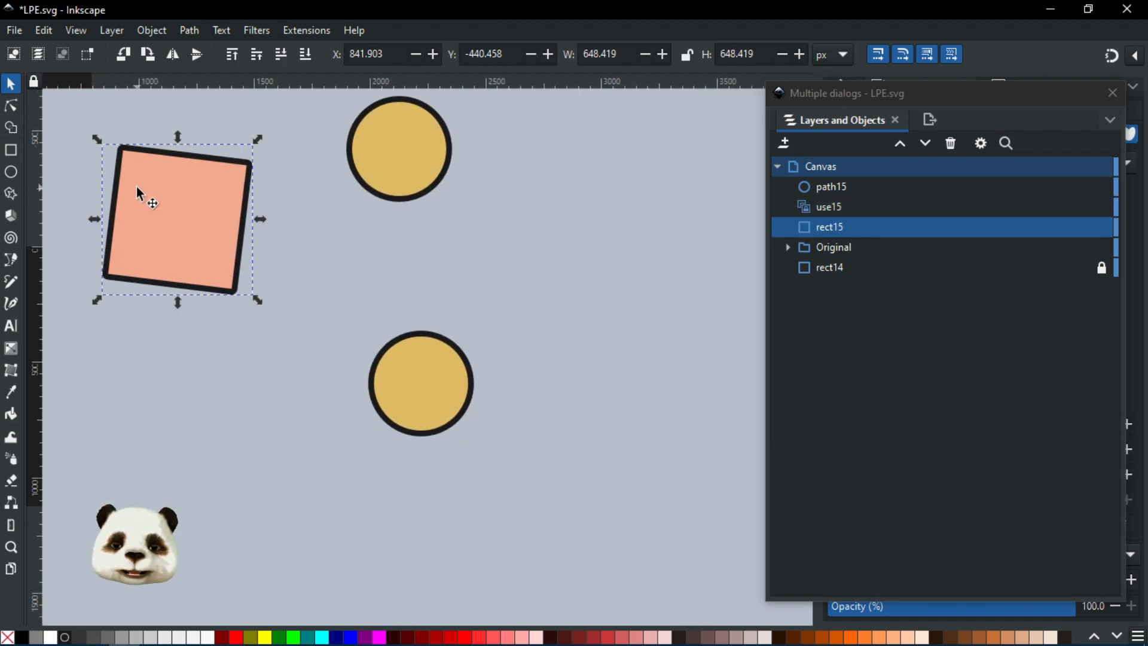
left_click(46, 31)
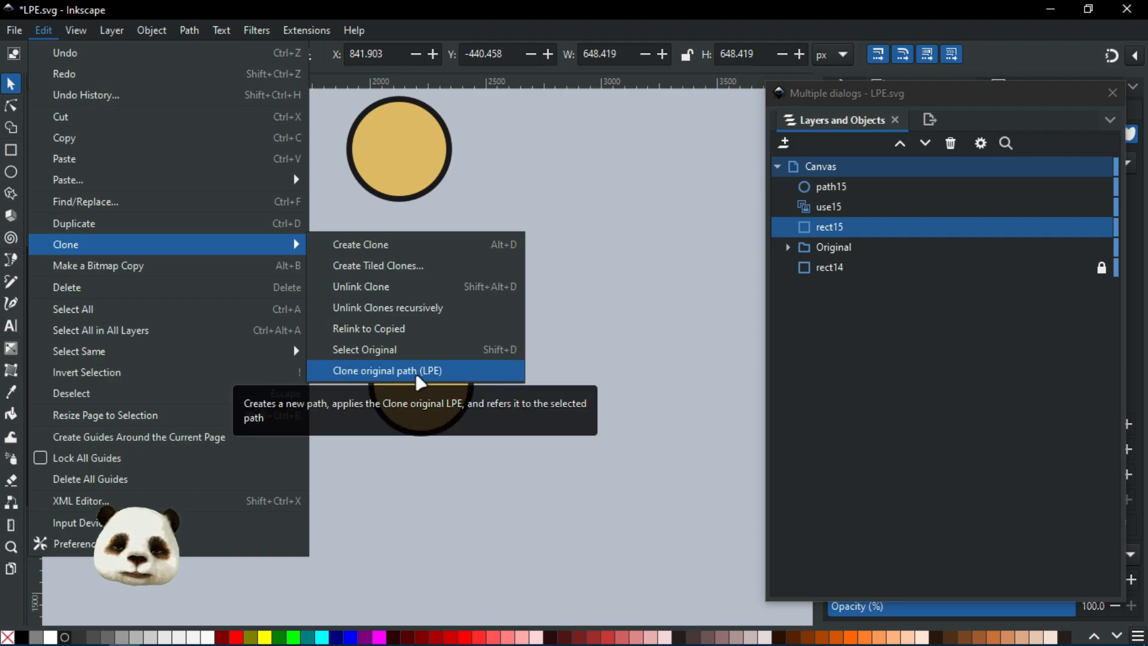
left_click(381, 118)
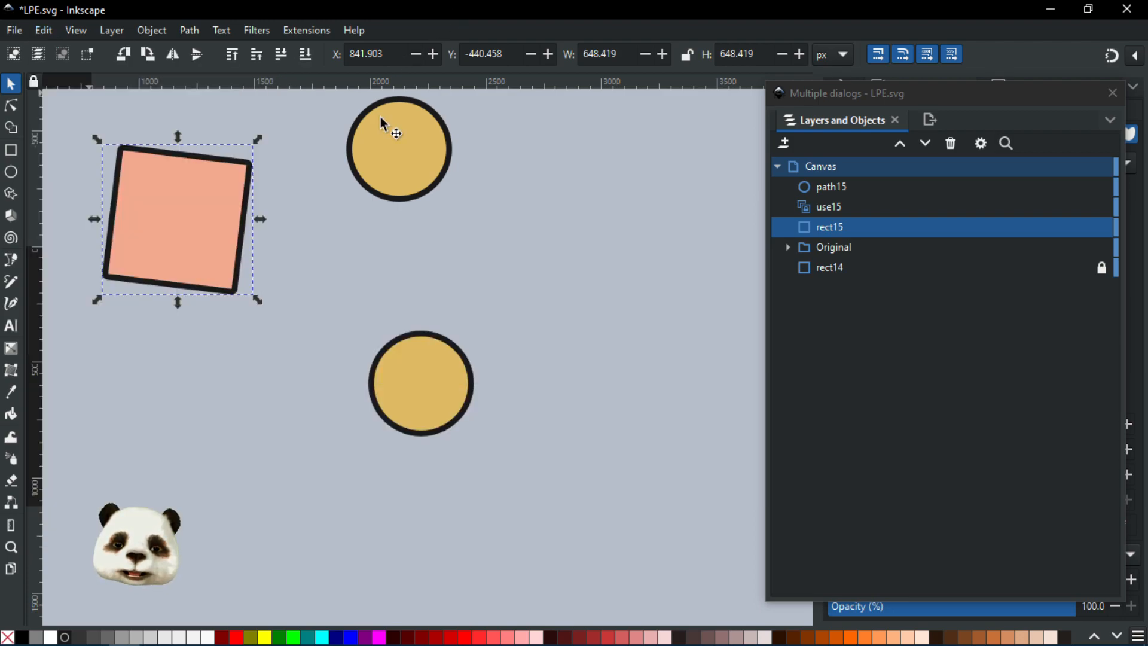
left_click(396, 338)
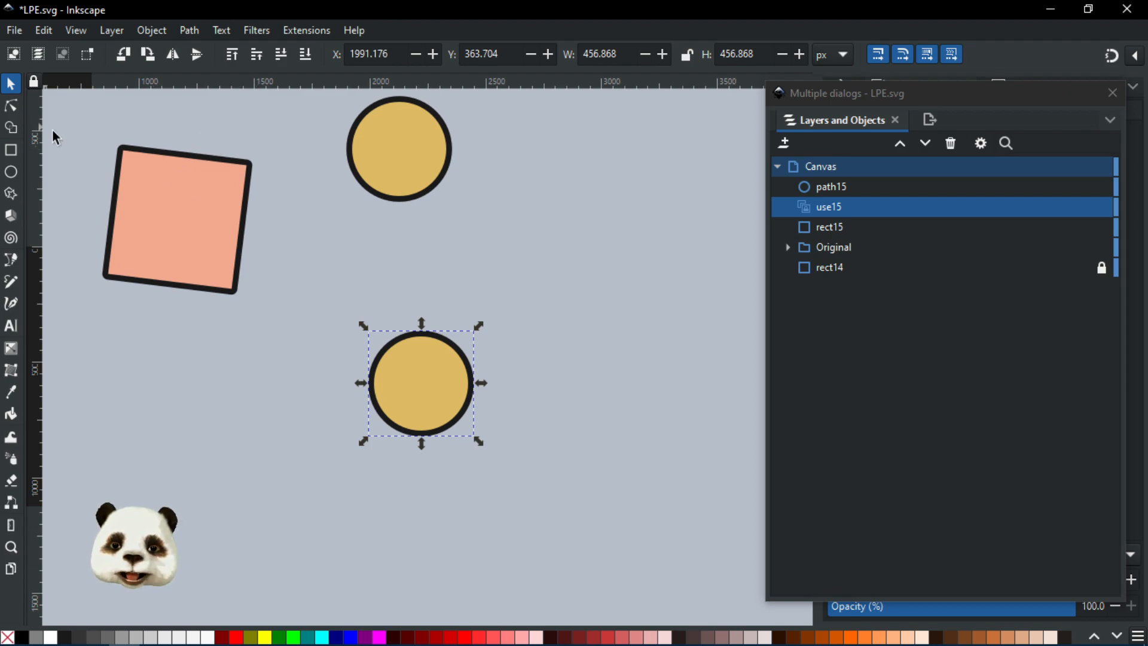
- Draw an open path beside the circles with one straight and one curved segment, about 504 px wide and 689 px tall
key("b")
left_click(558, 192)
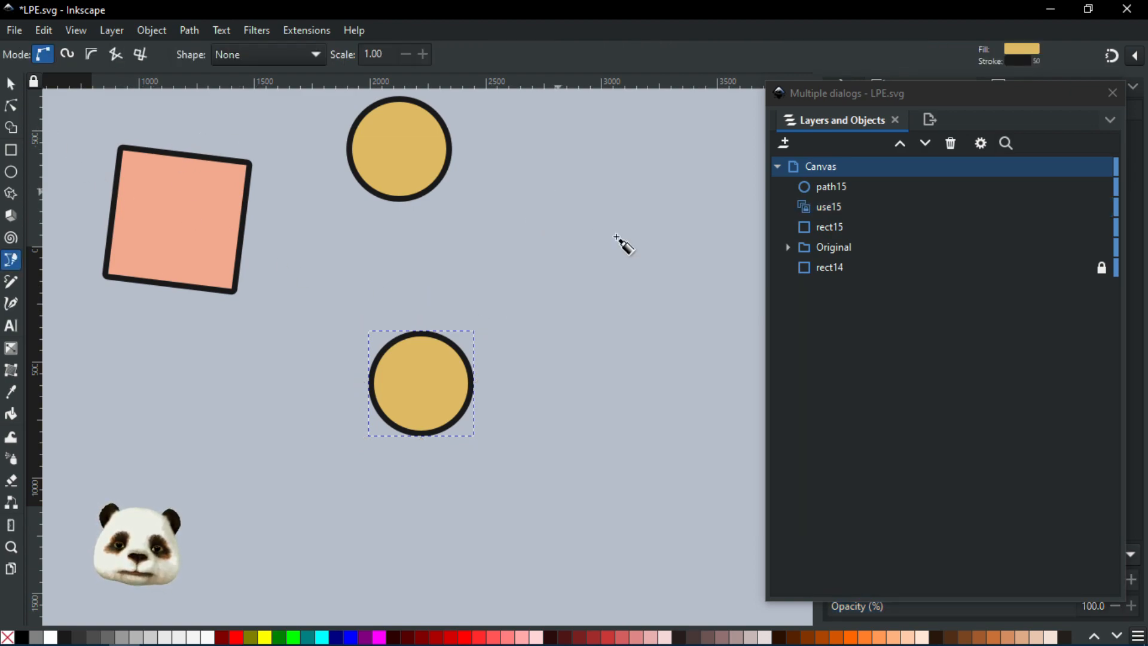
left_click(662, 276)
left_click_drag(599, 340, 590, 390)
right_click(593, 379)
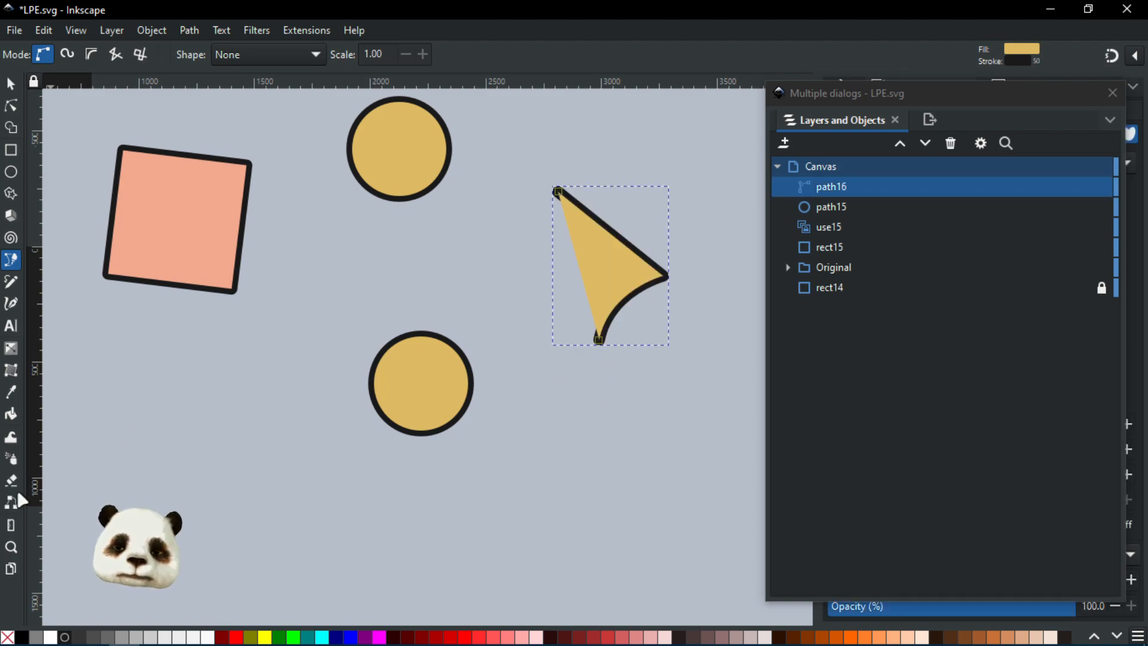
- Remove the fill from the new open path and move it slightly to the right
left_click(7, 638)
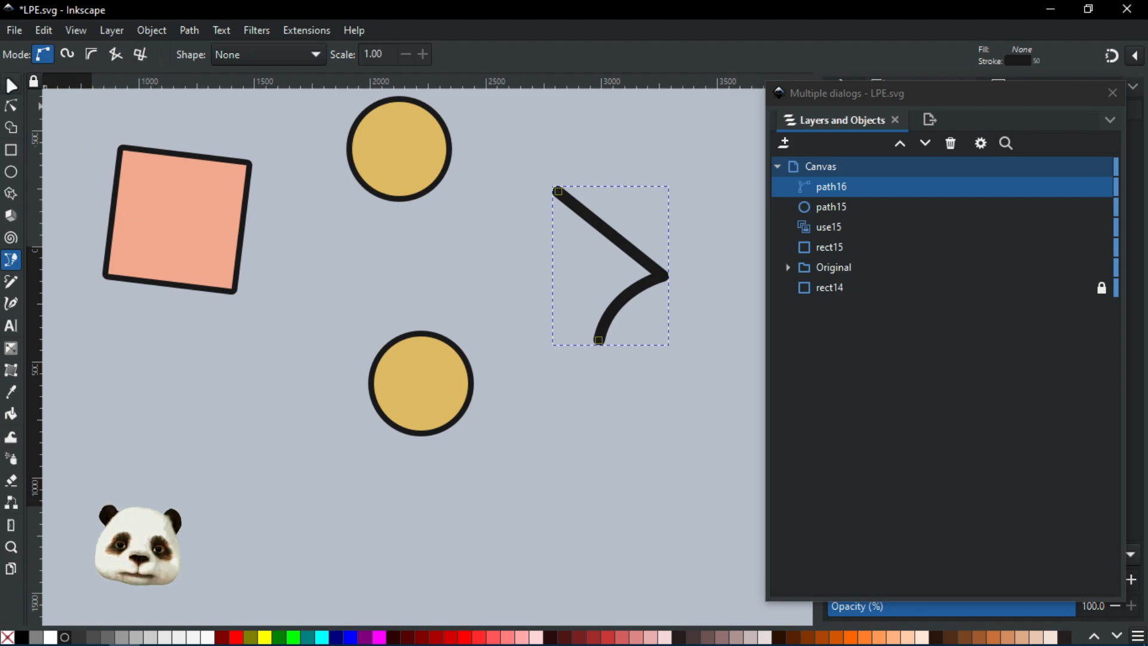
left_click(11, 85)
left_click_drag(638, 256, 586, 251)
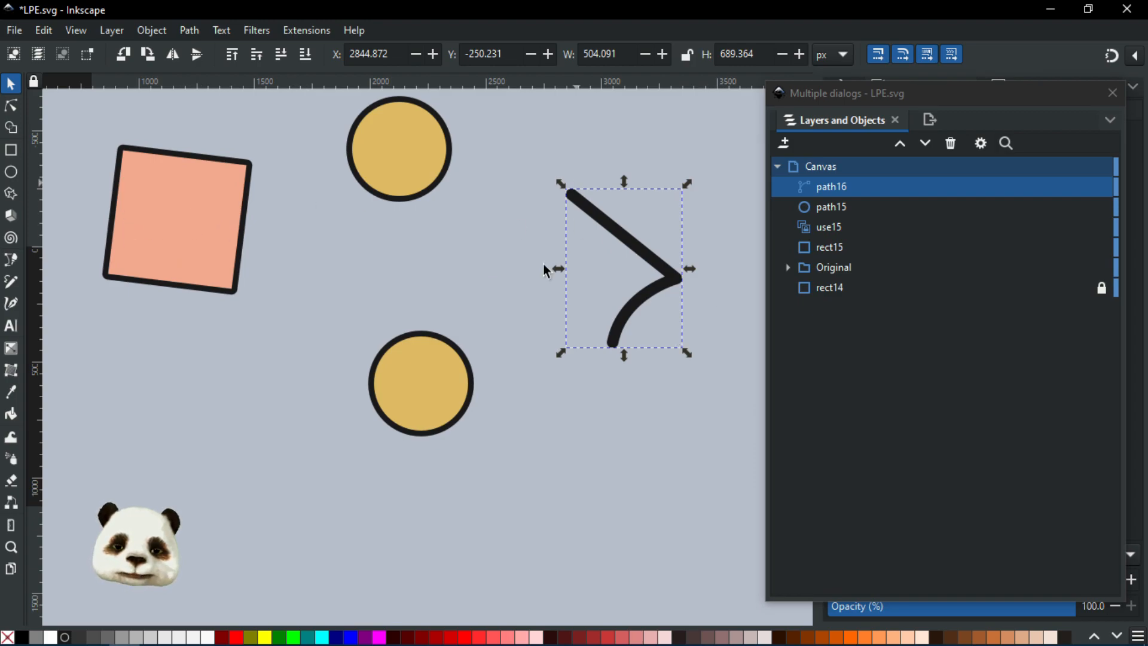
- Open the Path Effects dialog and apply the Clone original effect to the open path
left_click(218, 219)
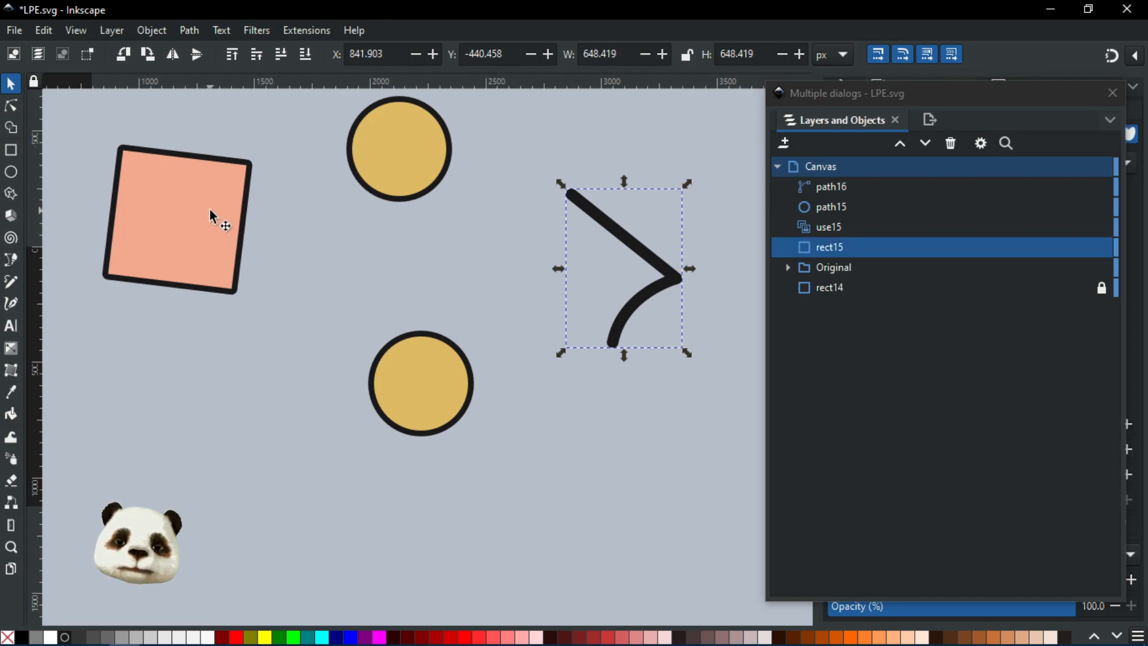
left_click(675, 278)
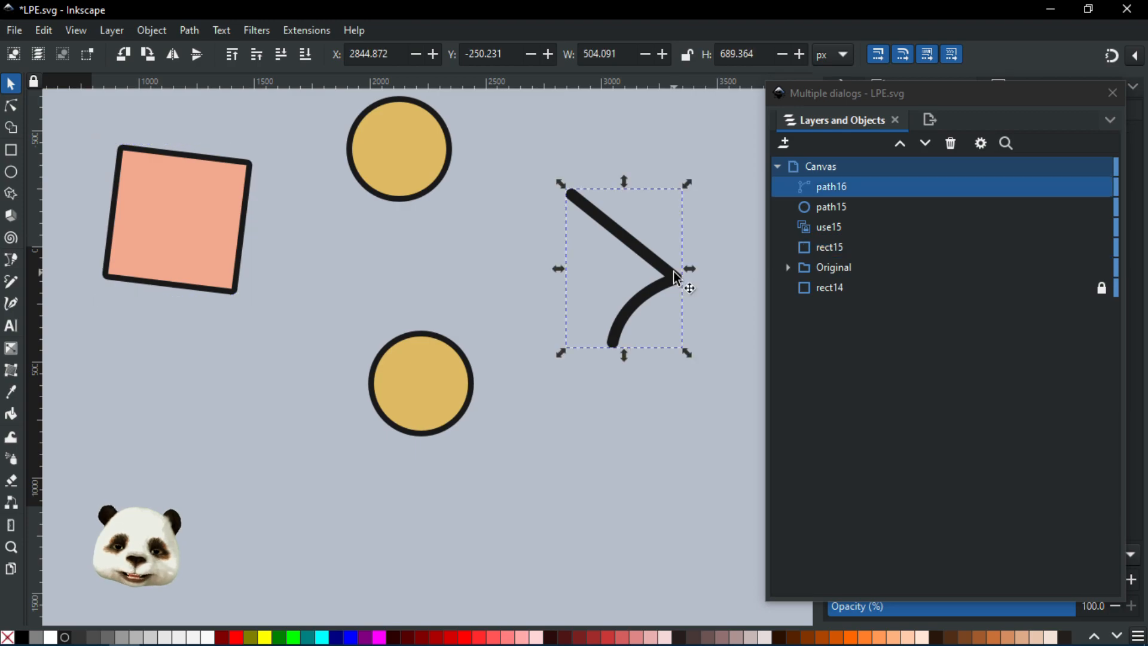
left_click_drag(1146, 99, 900, 68)
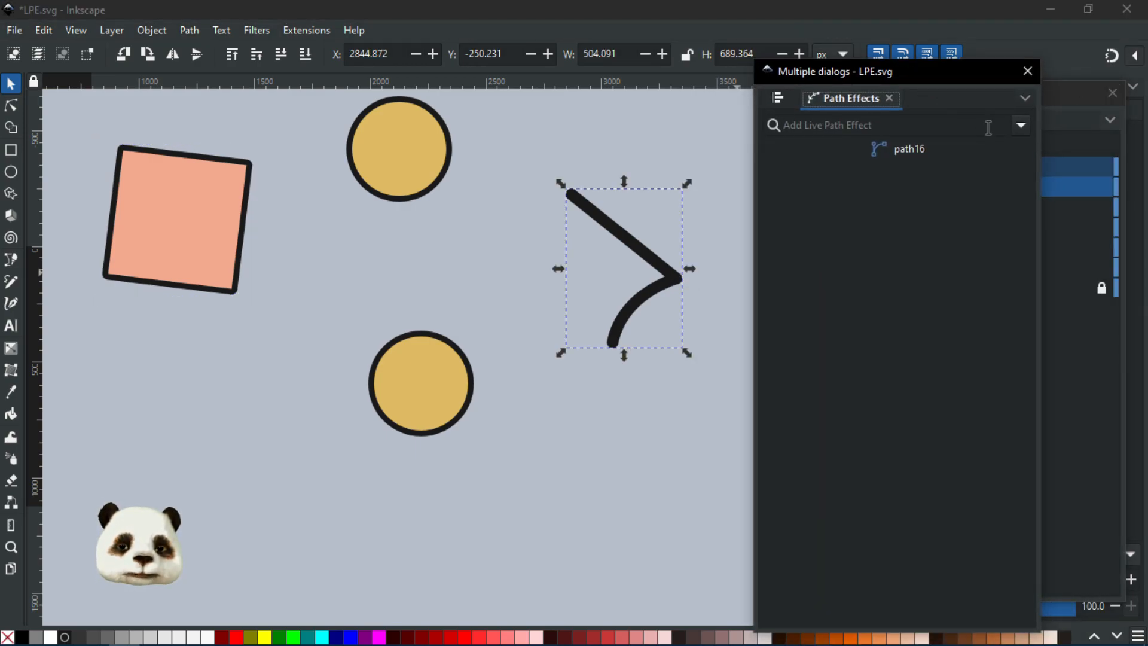
left_click(1019, 126)
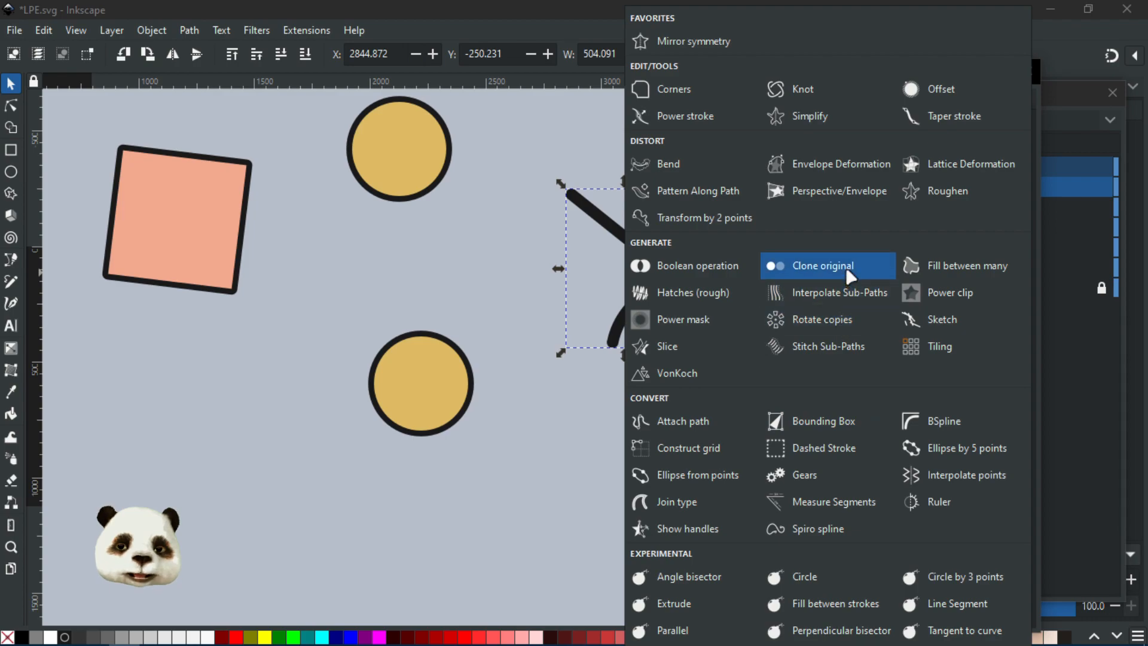
left_click(796, 270)
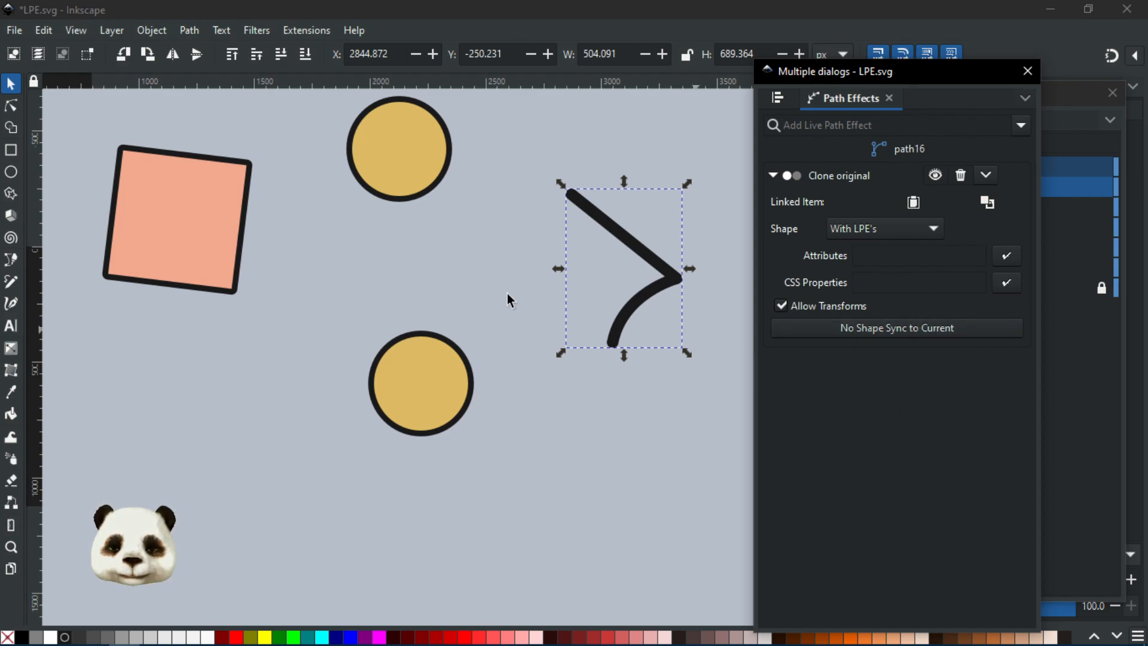
- Copy the salmon square, link it to the path's Clone original effect, and move the resulting square clone to the right of the circles
left_click(222, 186)
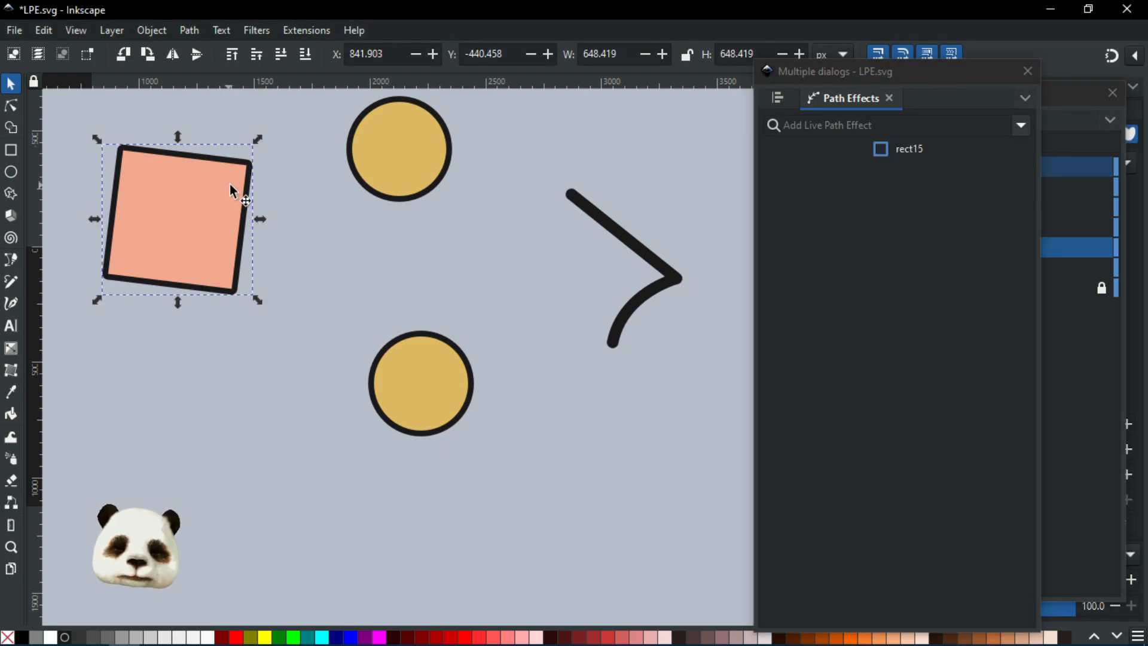
left_click(656, 263)
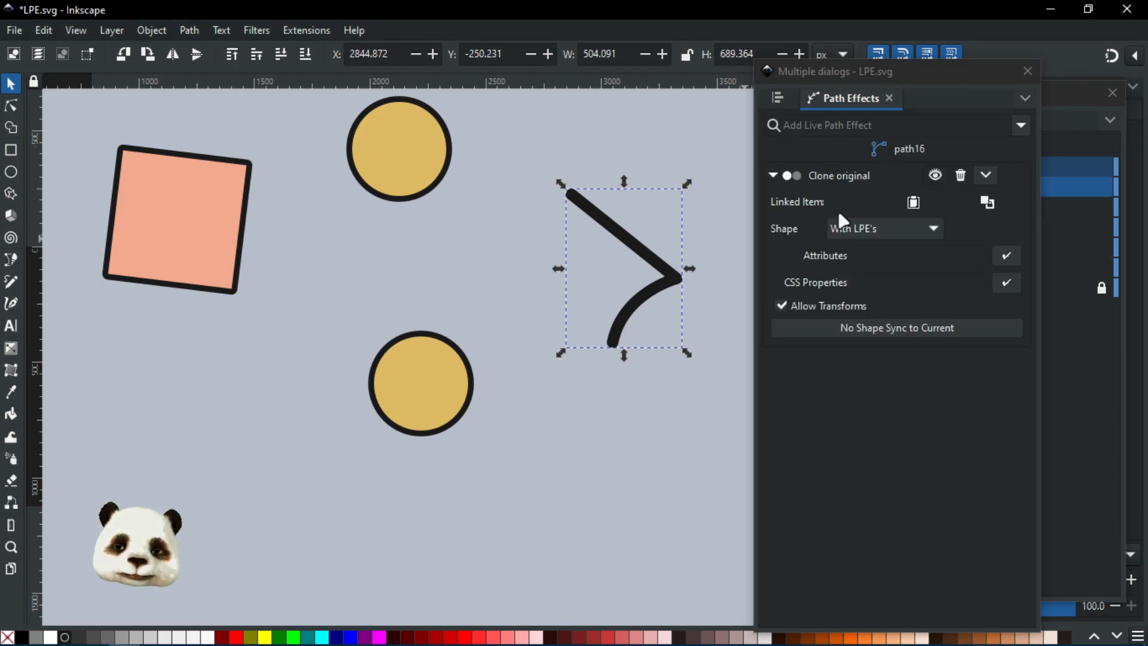
left_click(913, 204)
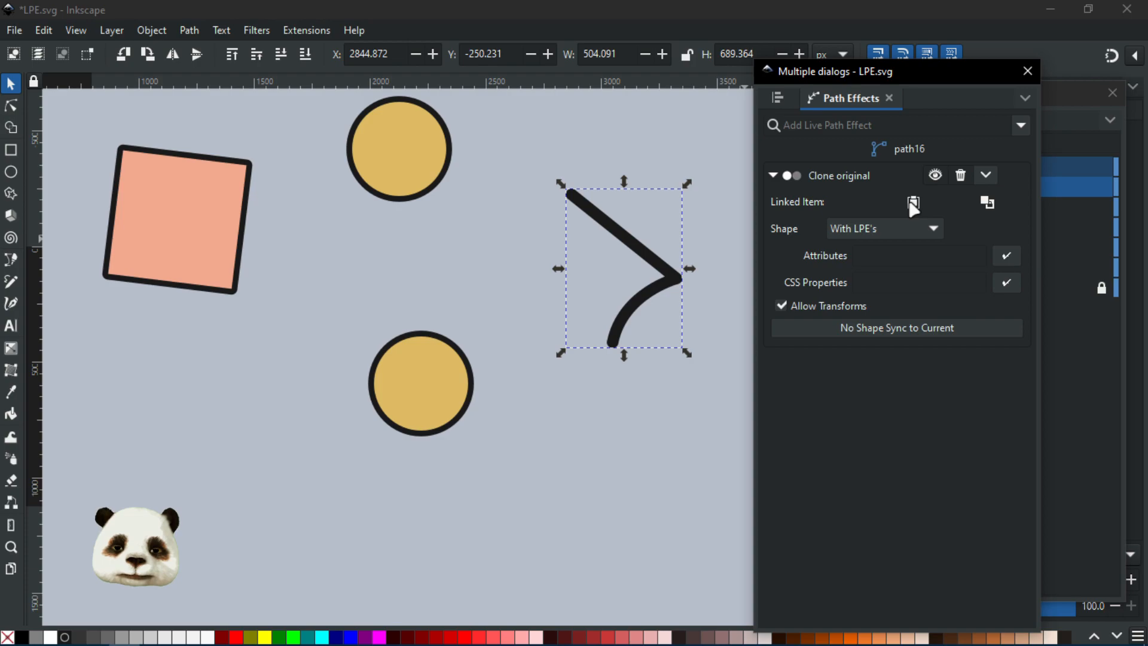
left_click(913, 204)
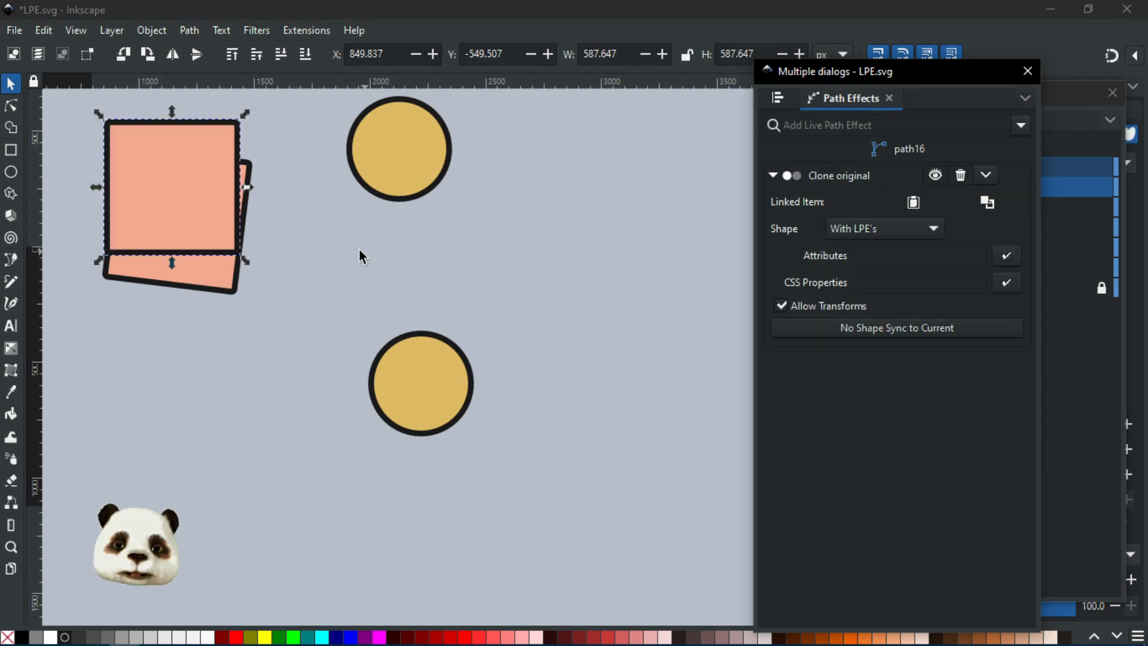
left_click_drag(207, 210, 461, 269)
left_click_drag(607, 293, 706, 279)
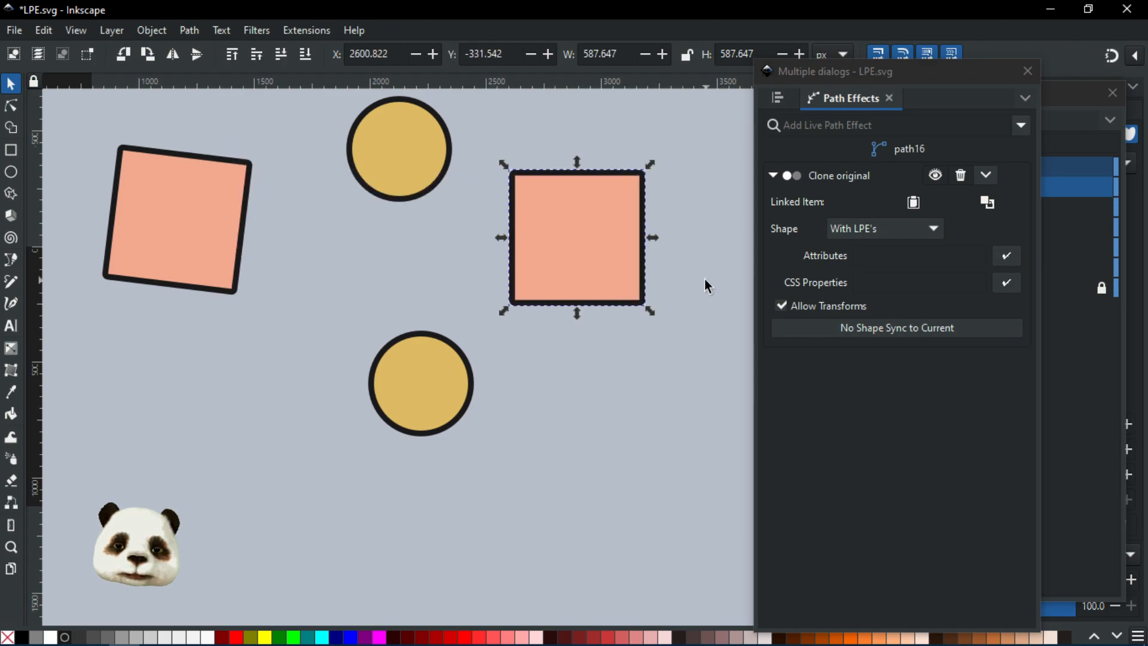
- Scale the original tilted square down to about 616 px wide
left_click(182, 214)
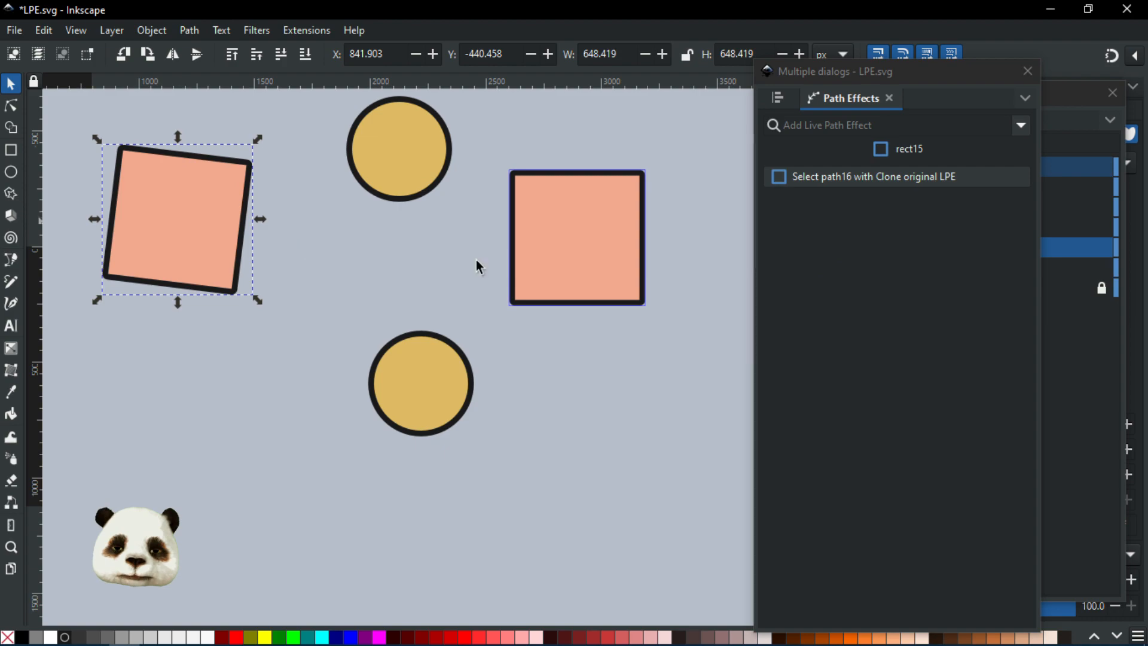
left_click(549, 260)
left_click(250, 196)
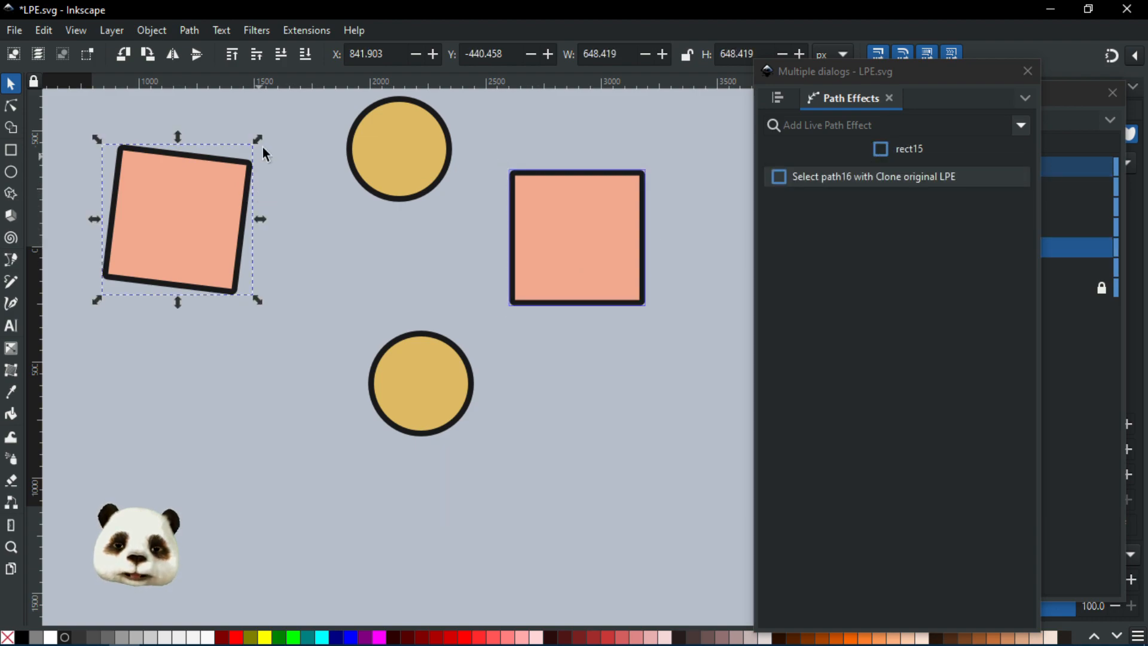
mouse_move(258, 144)
left_mouse_down()
mouse_move(300, 106)
mouse_move(211, 183)
mouse_move(247, 161)
left_mouse_up()
- Move the original square down toward the circles and rotate it about 30° counter-clockwise
left_click(192, 214)
left_click_drag(192, 214, 269, 260)
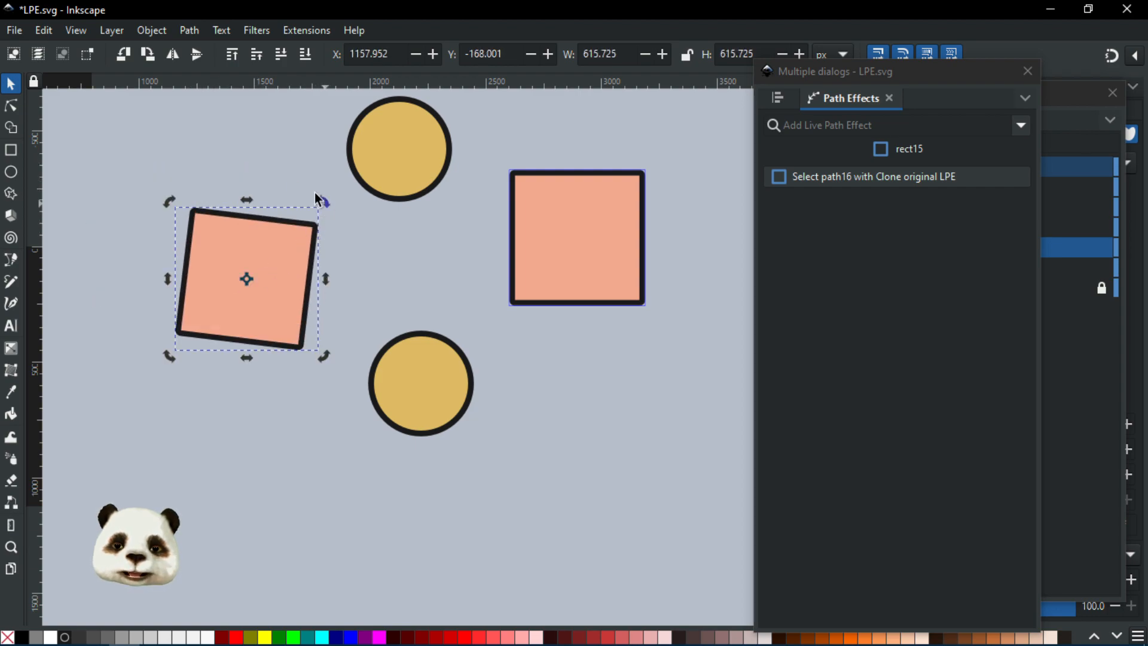
left_click_drag(323, 199, 285, 181)
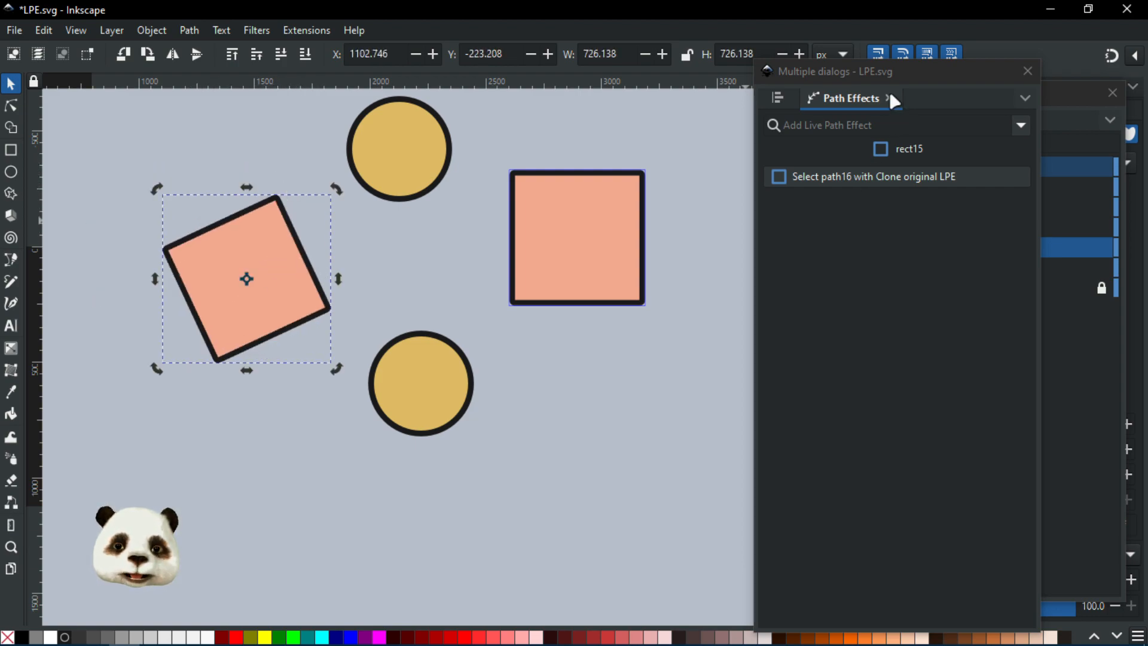
- Move the floating dialogs aside and change the original square's fill to golden yellow (e1b856)
mouse_move(855, 77)
left_mouse_down()
mouse_move(844, 66)
mouse_move(1147, 109)
left_mouse_up()
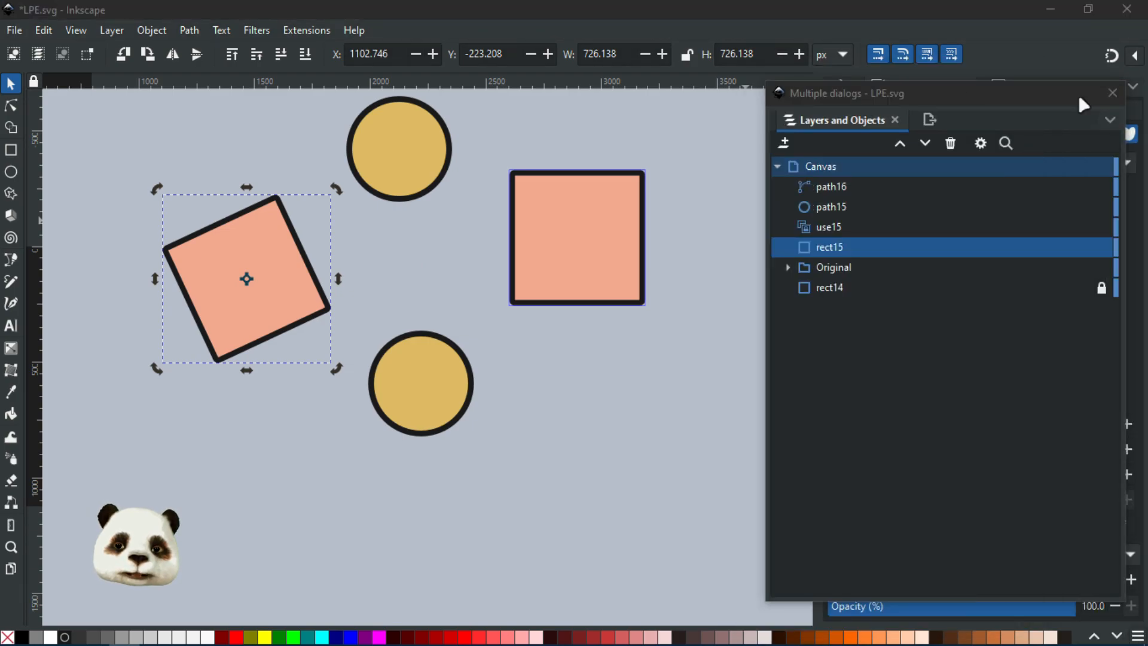
left_click_drag(892, 93, 1147, 101)
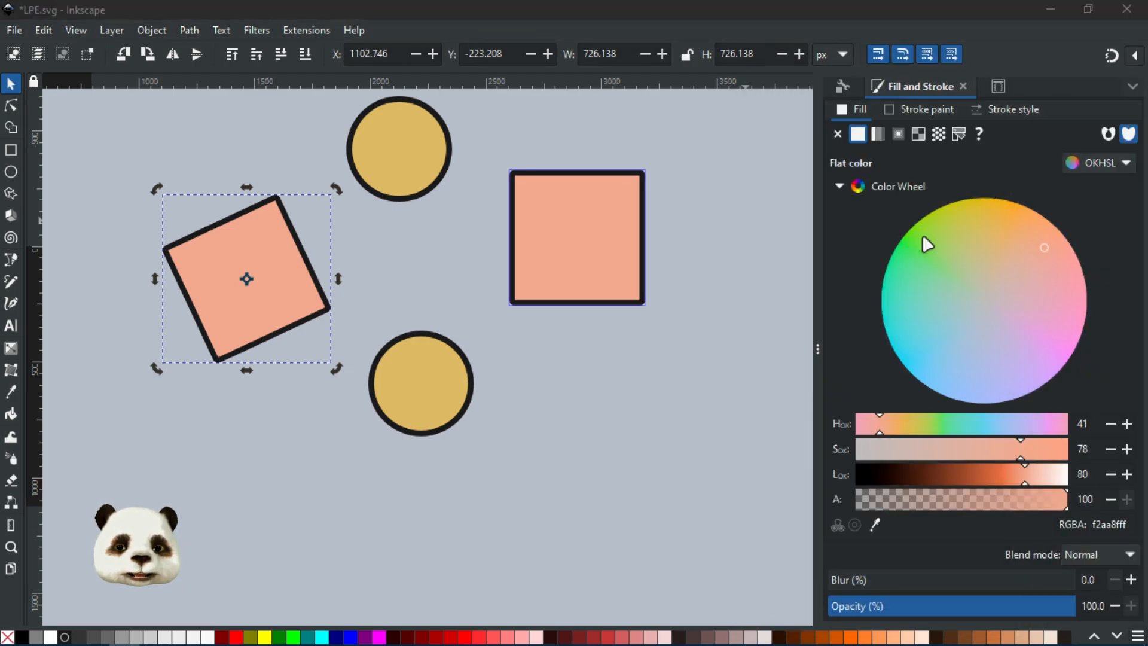
left_click(990, 222)
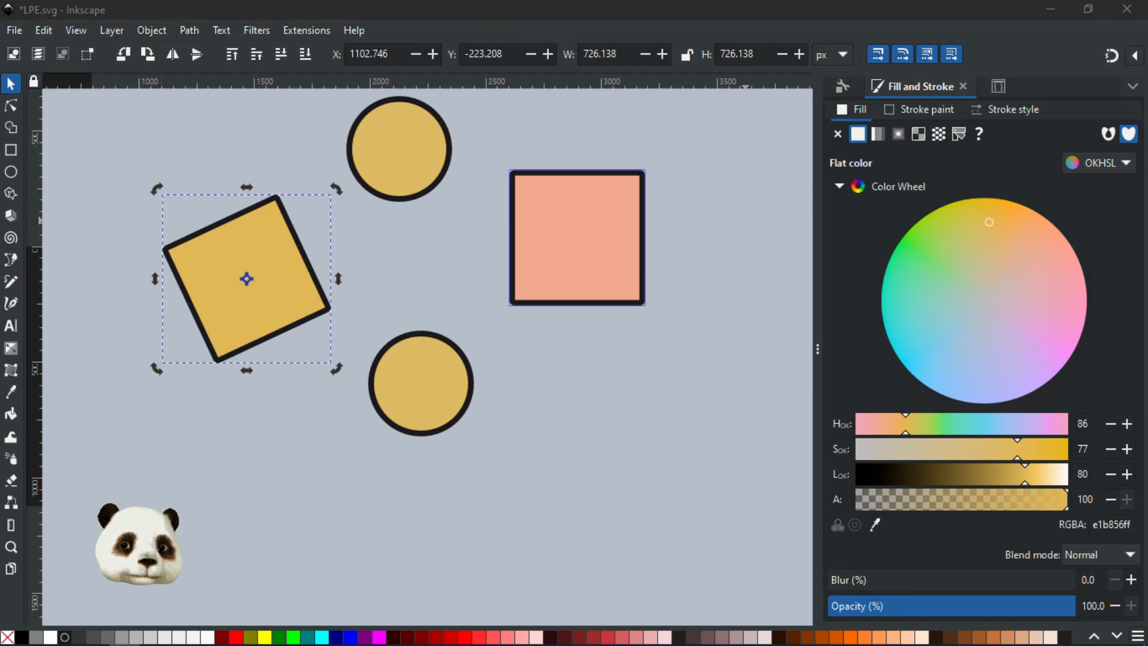
- Bring back the Layers and Objects dialog and select the salmon square clone to examine its entry, path16
left_click_drag(1147, 89, 935, 85)
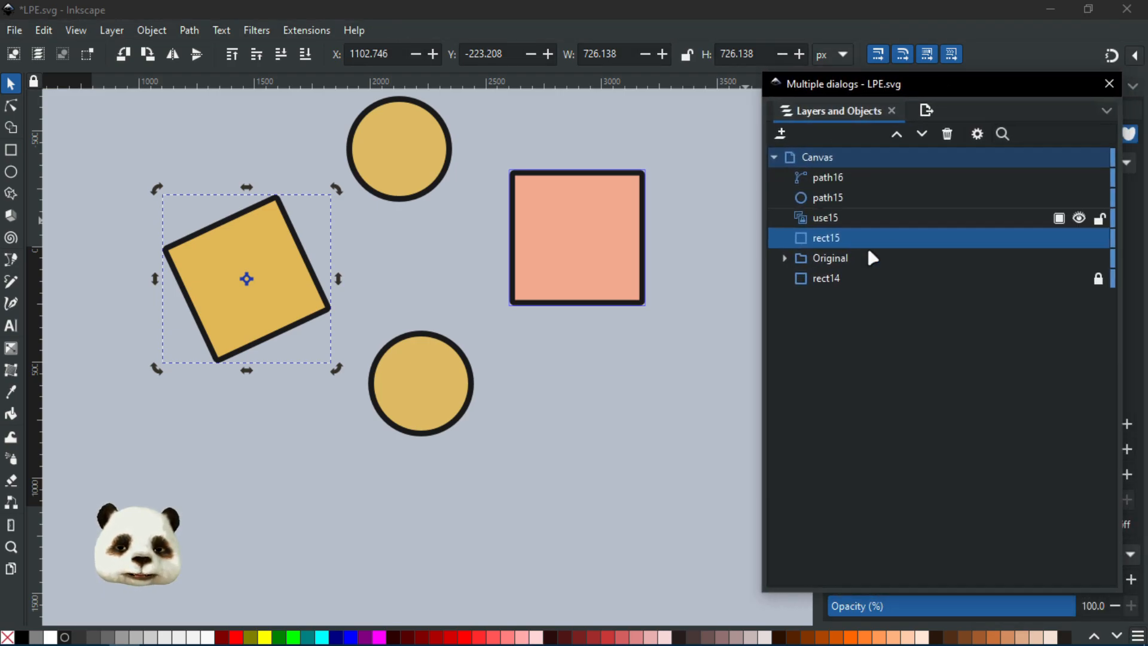
left_click(592, 222)
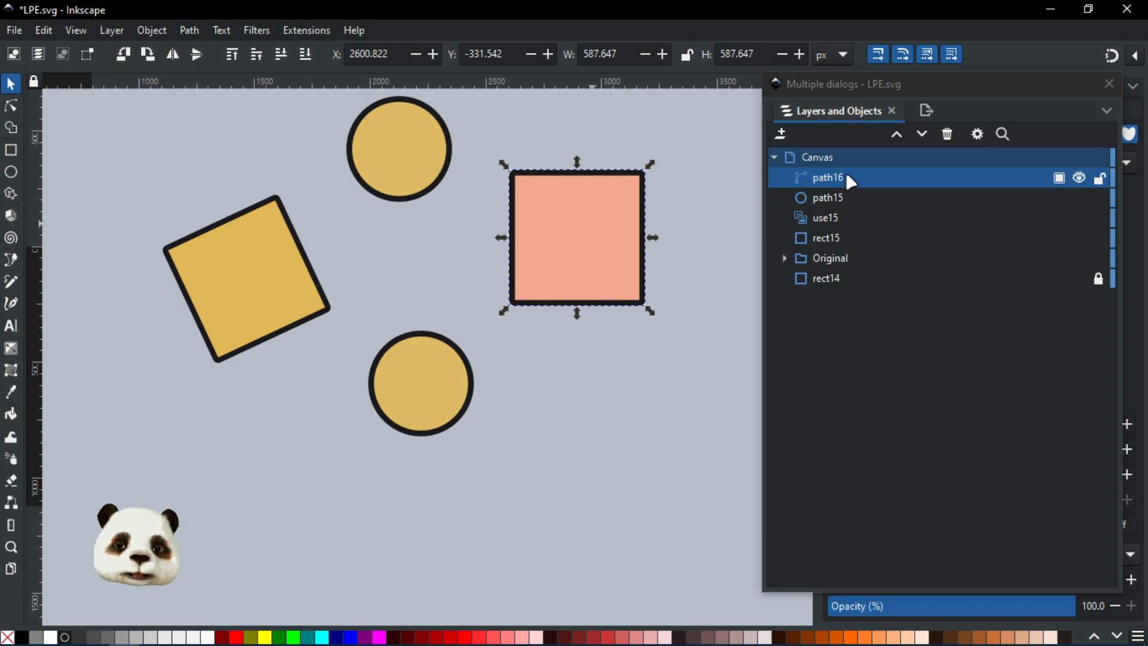
- Try No Shape Sync to Current on the clone's Clone original effect, and set its linked shape back to With LPE's
mouse_move(844, 81)
left_mouse_down()
mouse_move(1147, 88)
mouse_move(953, 78)
mouse_move(872, 60)
left_mouse_up()
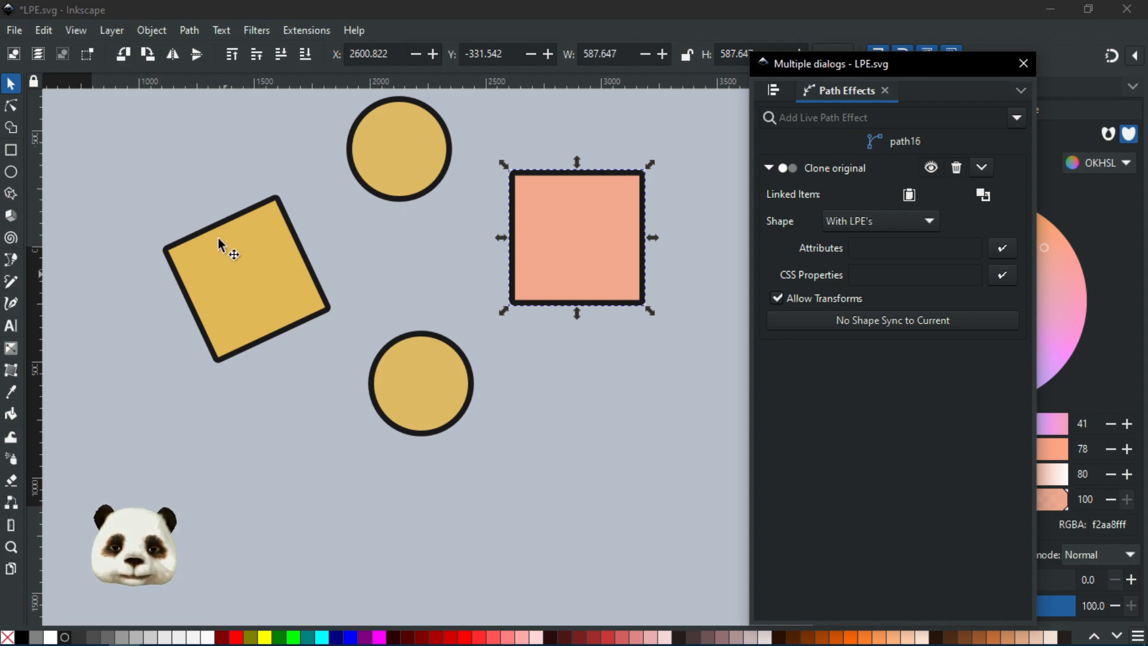
left_click(868, 326)
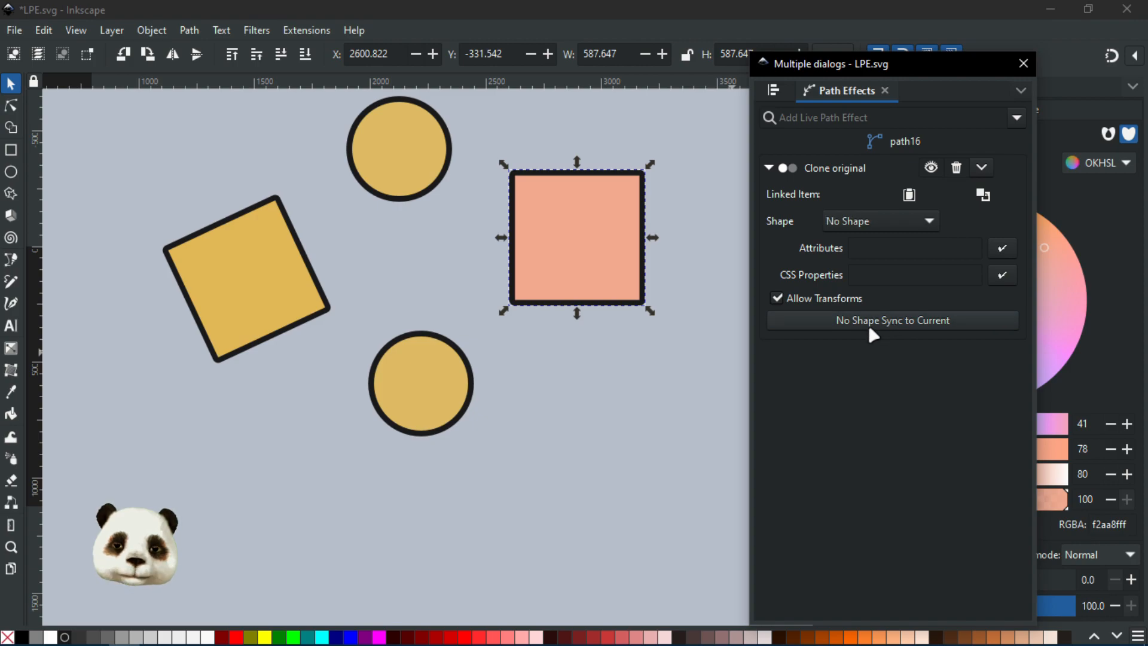
left_click(910, 225)
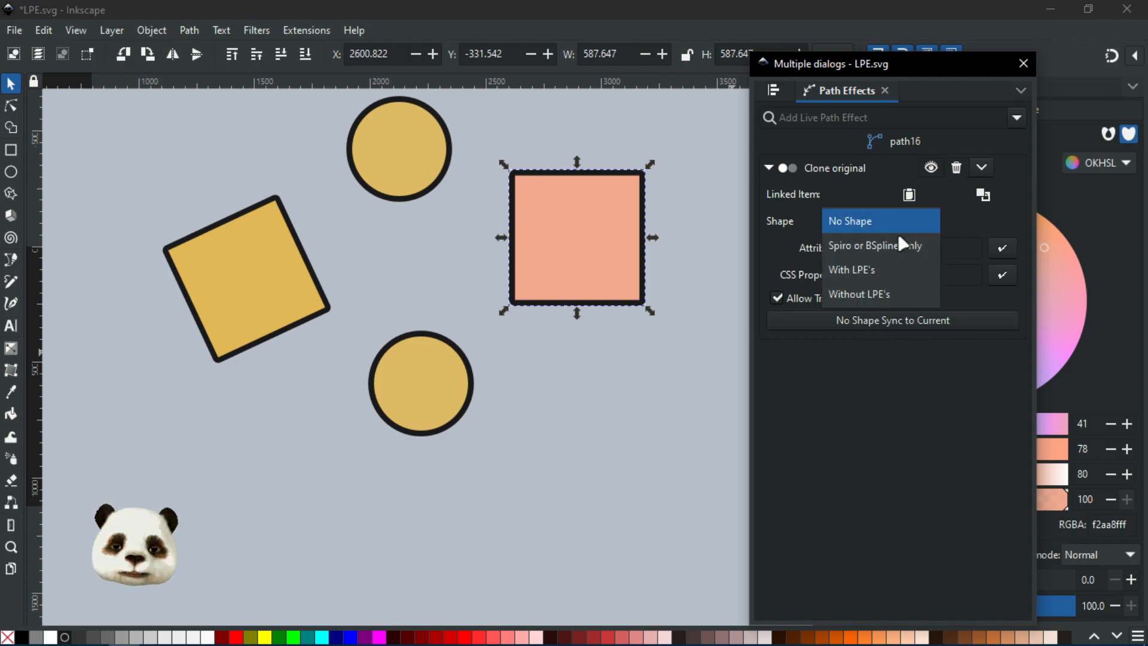
left_click(869, 267)
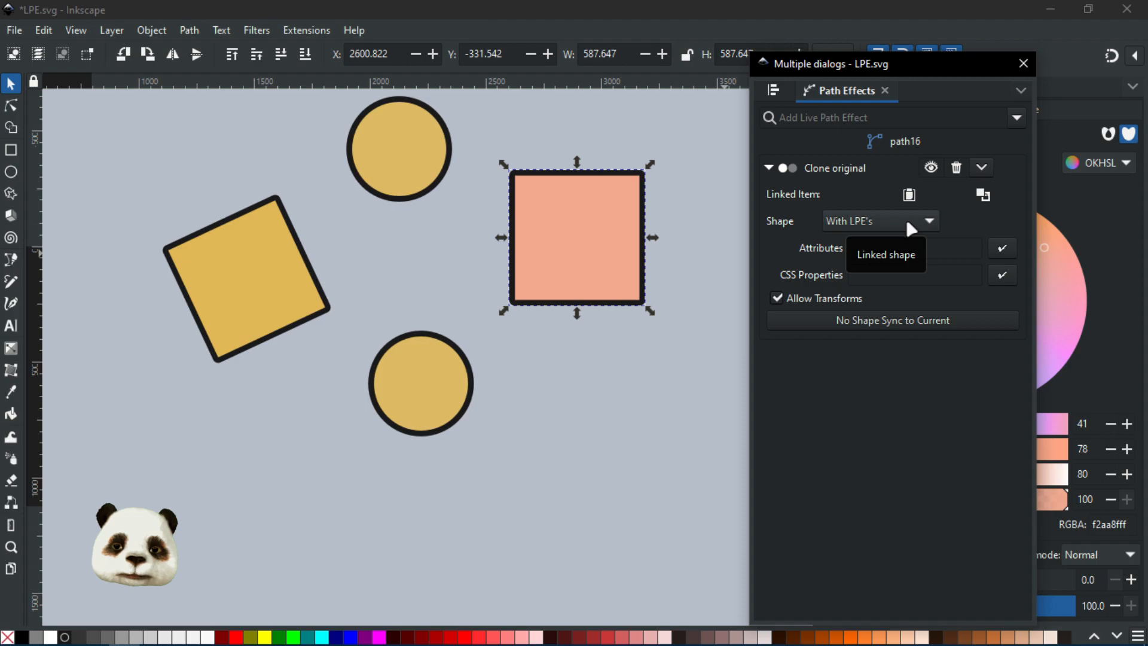
- Convert the original golden square to a path and pull its right-hand corner node inward to about X 1645, Y 121
left_click(218, 235)
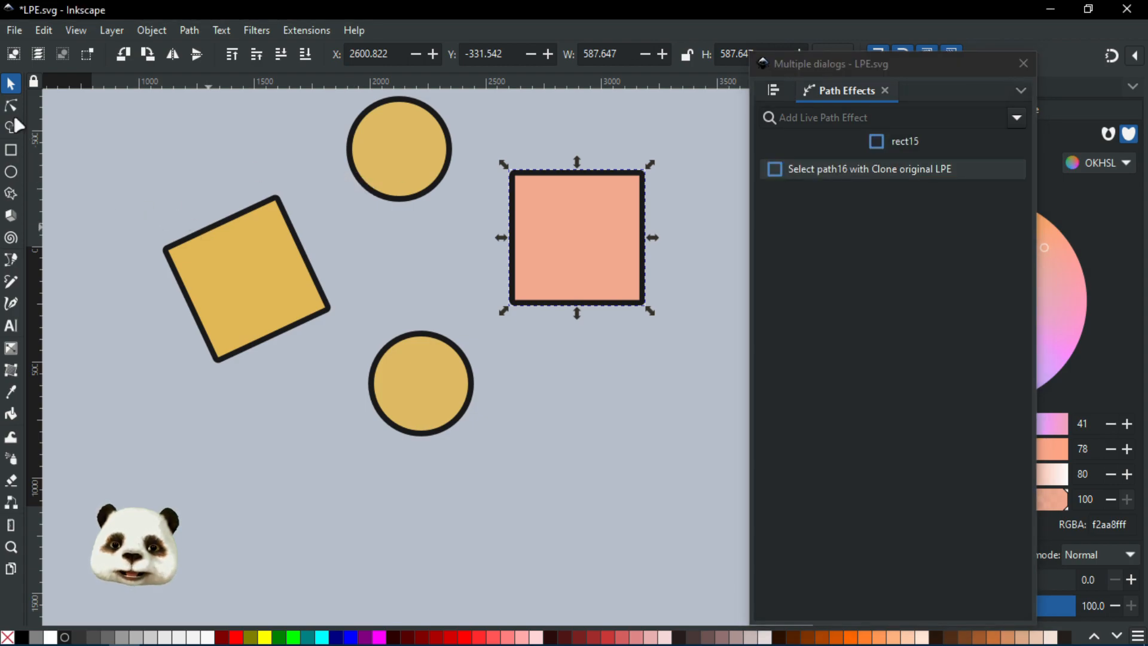
left_click(11, 105)
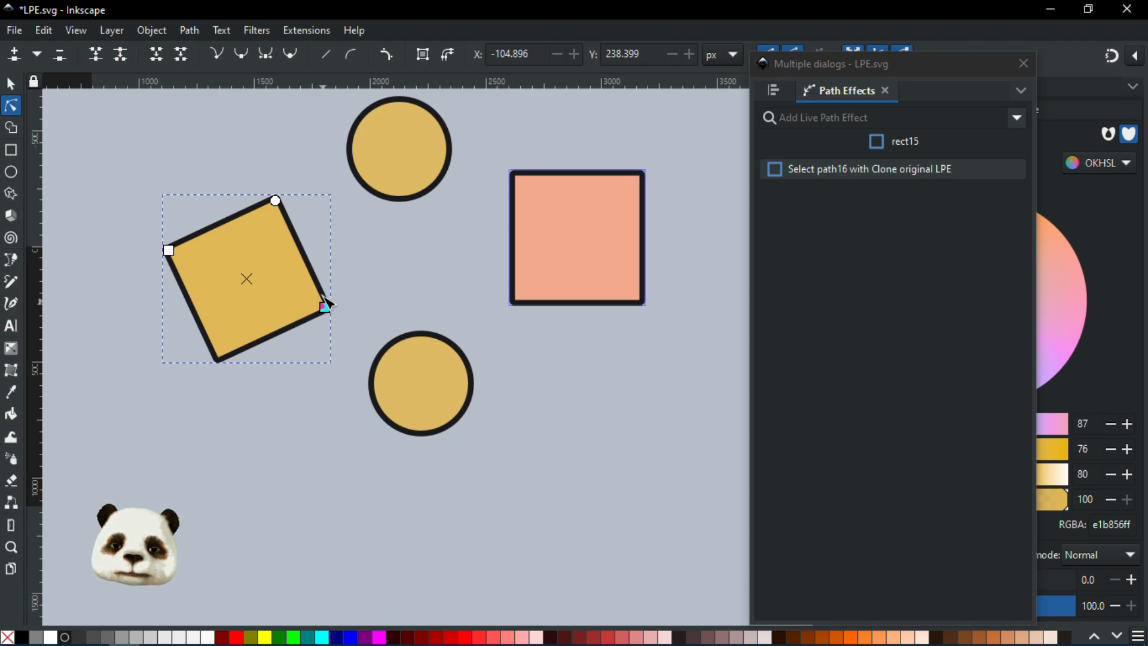
key("ctrl+shift+c")
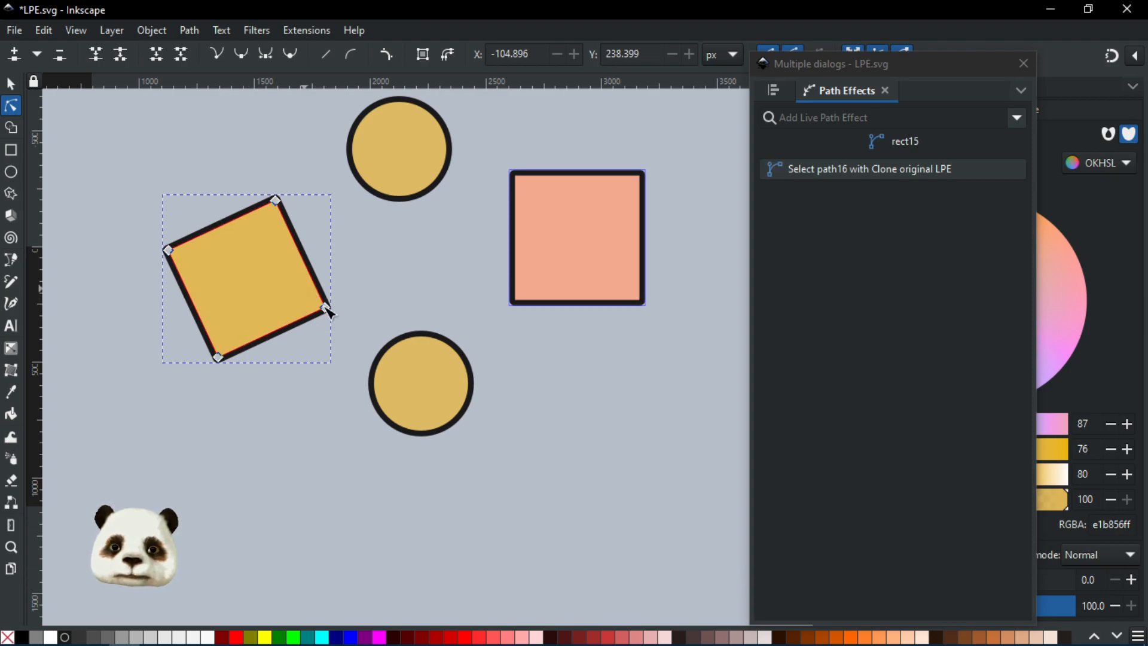
left_click_drag(325, 307, 288, 275)
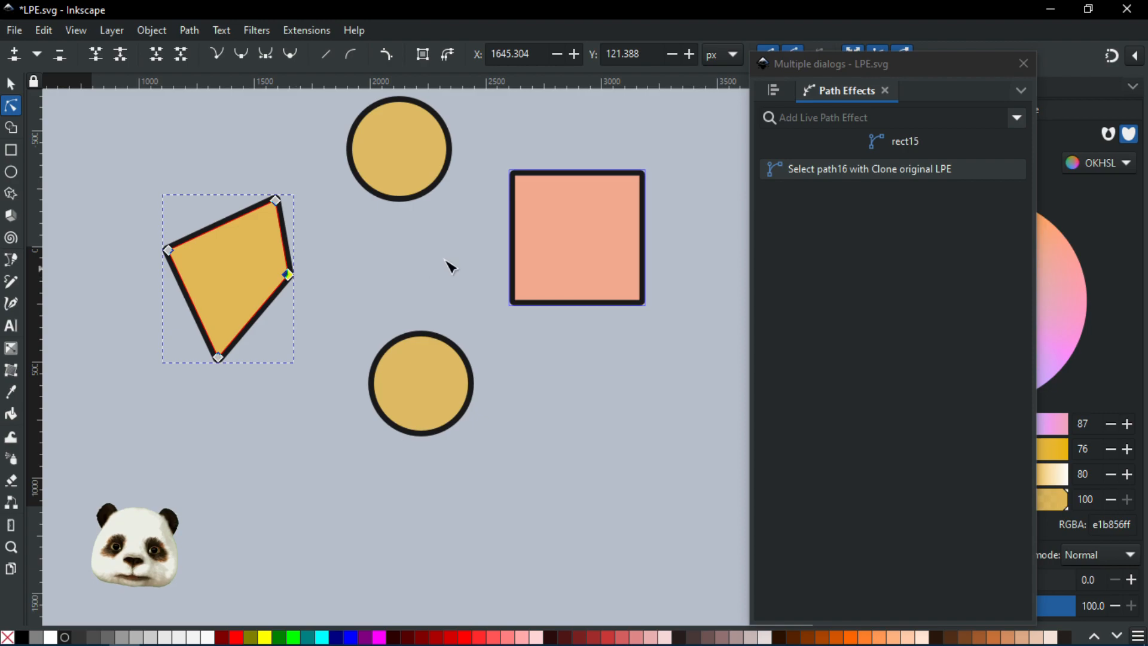
- Try setting the salmon clone's linked shape to With LPE's in its Clone original effect
left_click(600, 254)
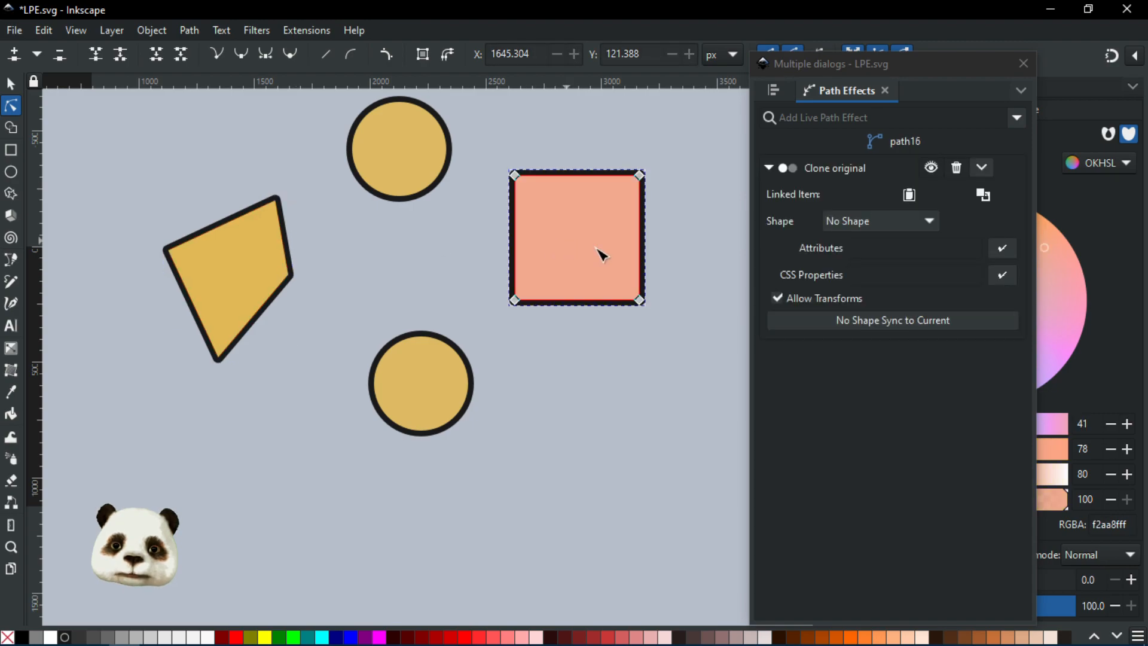
left_click(907, 218)
left_click(856, 270)
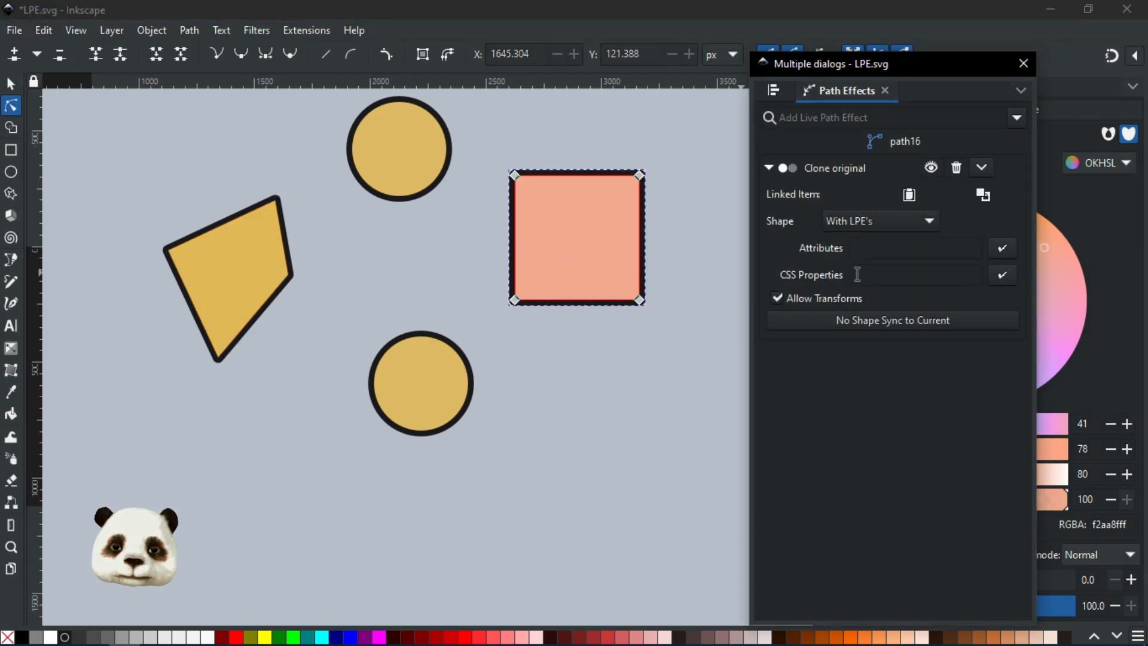
left_click(677, 274)
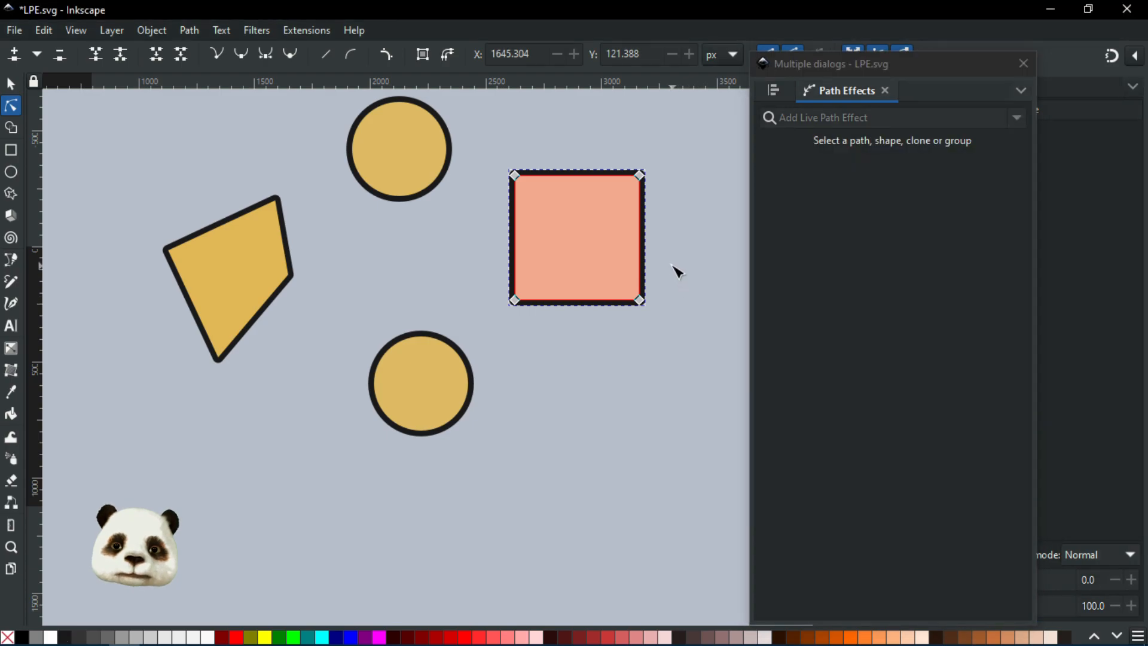
left_click(11, 83)
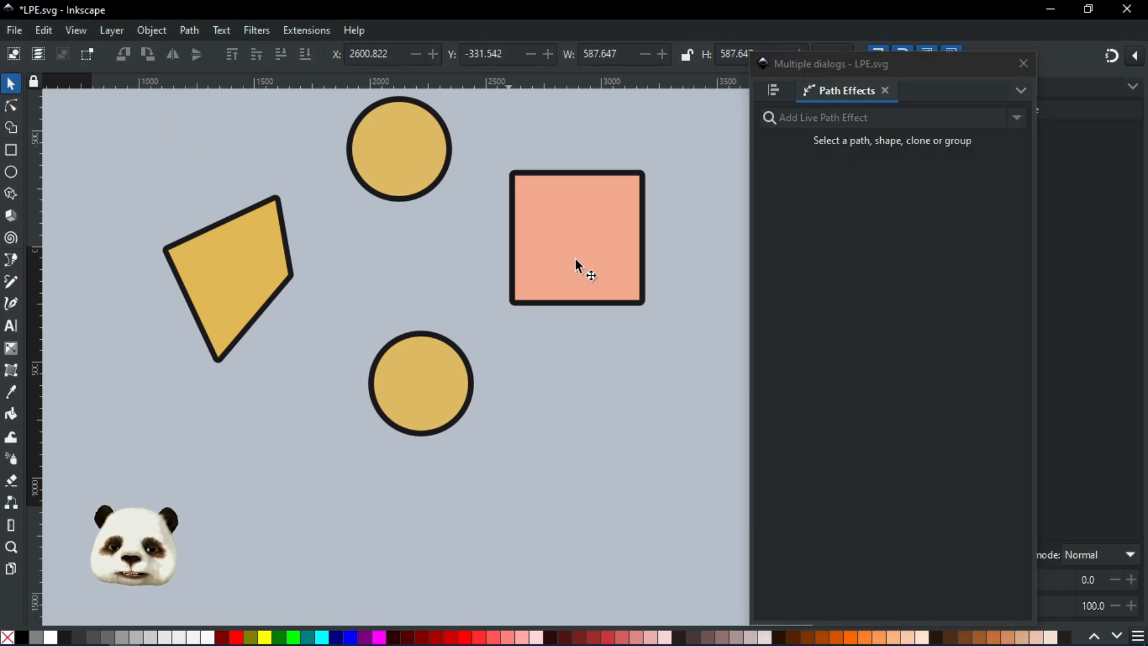
left_click(629, 270)
left_click(900, 226)
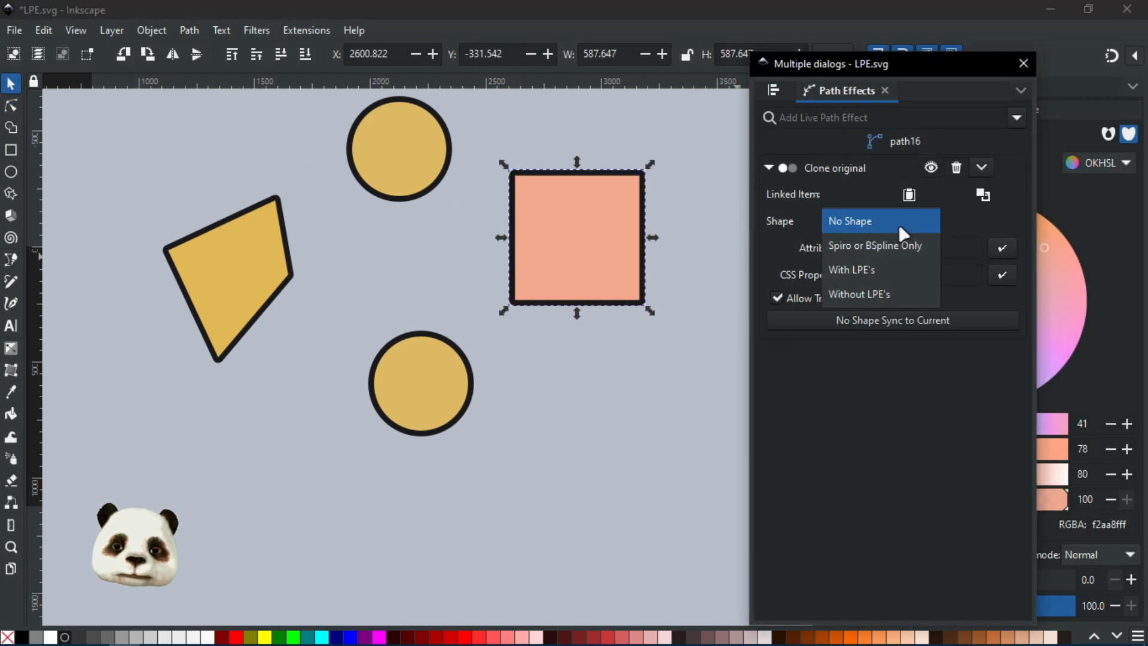
left_click(872, 265)
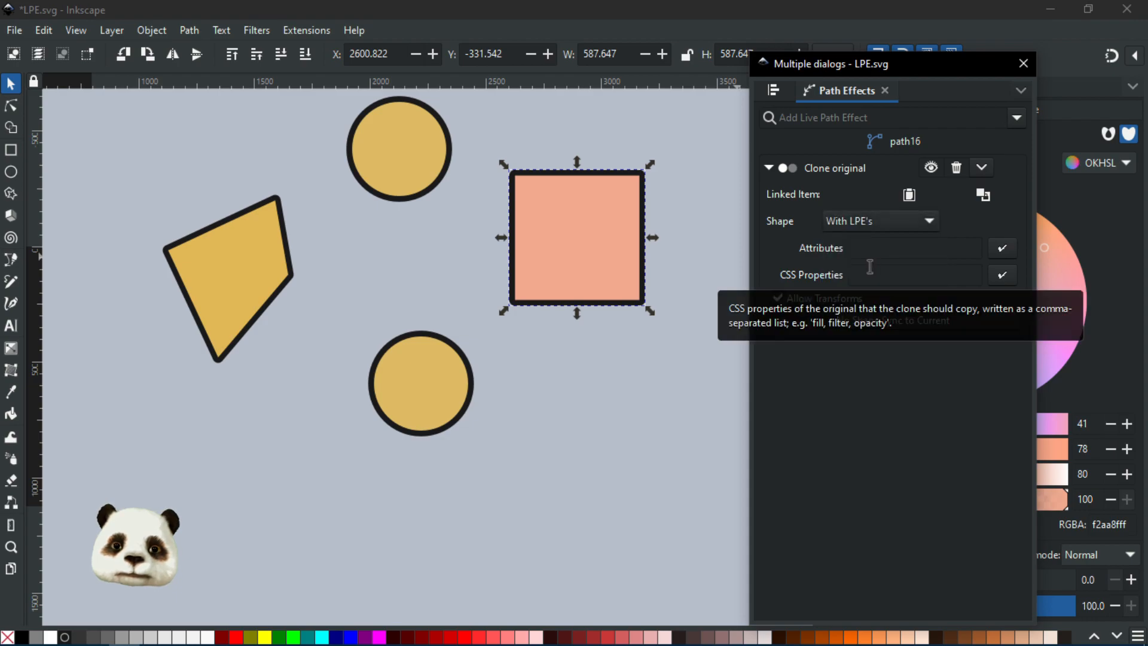
left_click(633, 270)
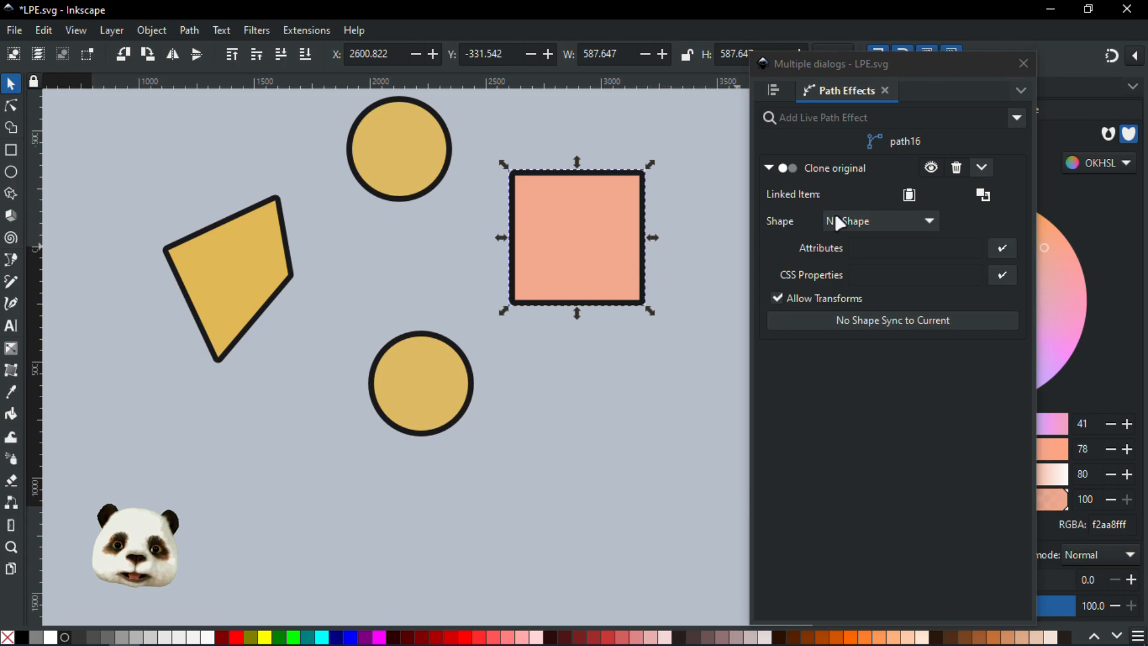
- Move the salmon clone slightly right to about X 2724 and set its linked shape to Without LPE's
left_click_drag(578, 262, 606, 262)
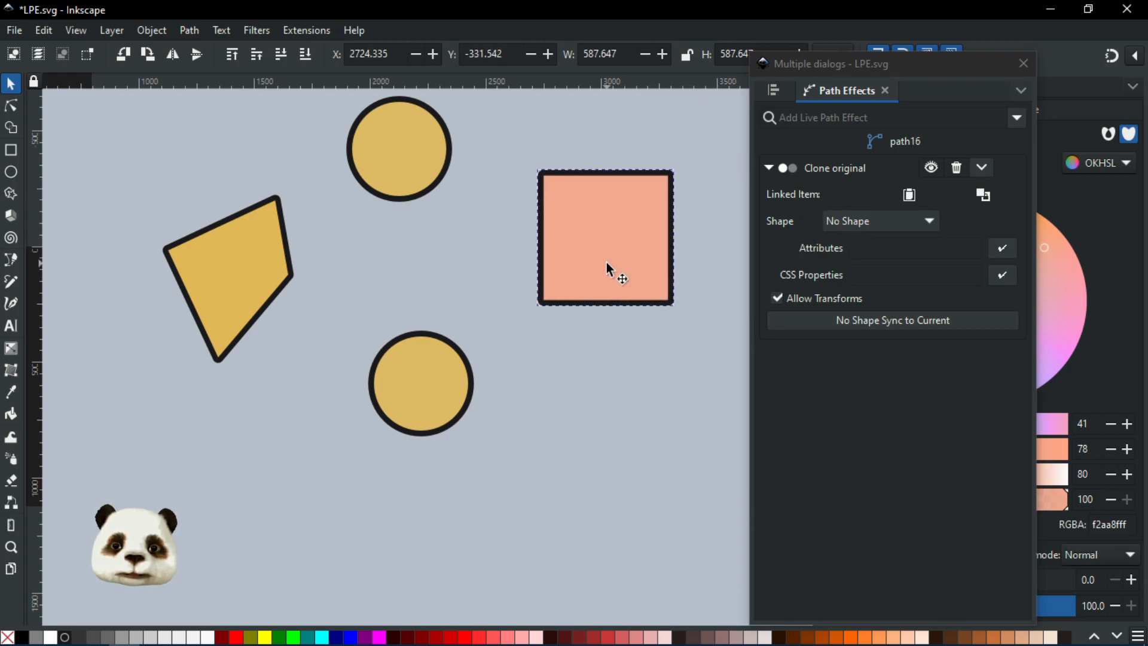
left_click(898, 221)
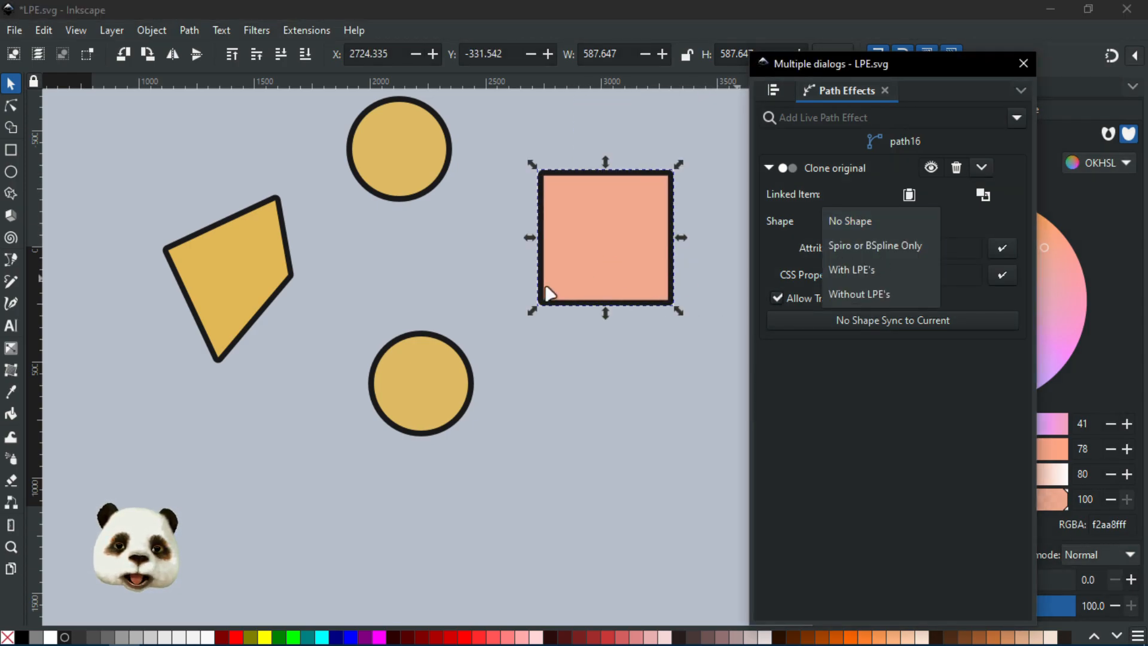
left_click(834, 223)
left_click(837, 228)
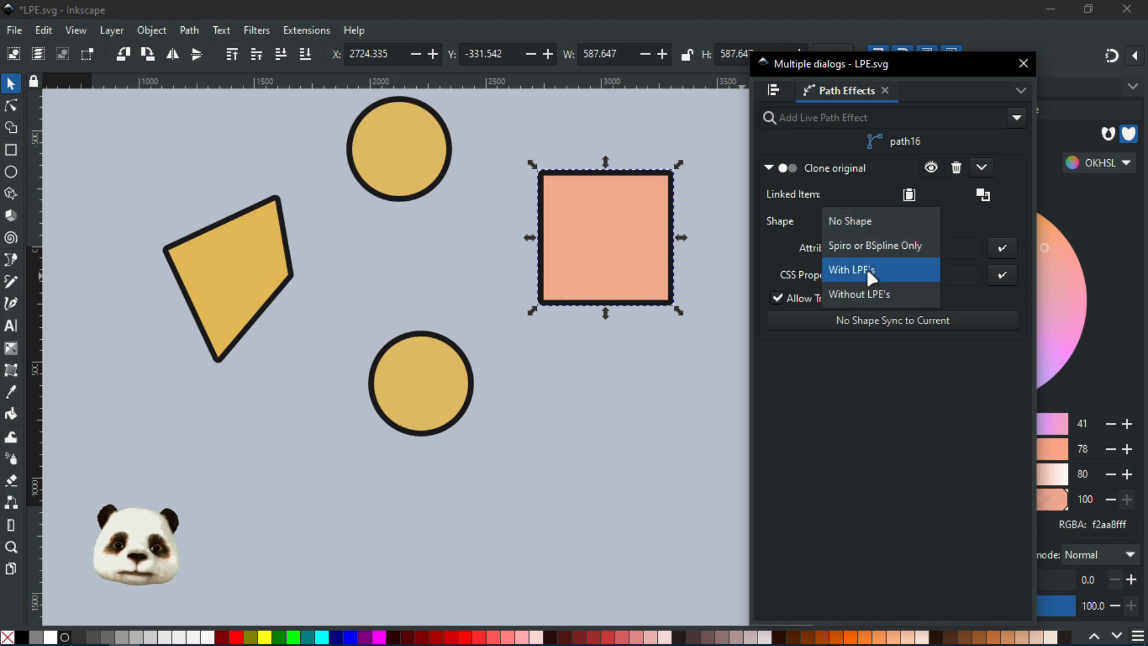
left_click(867, 294)
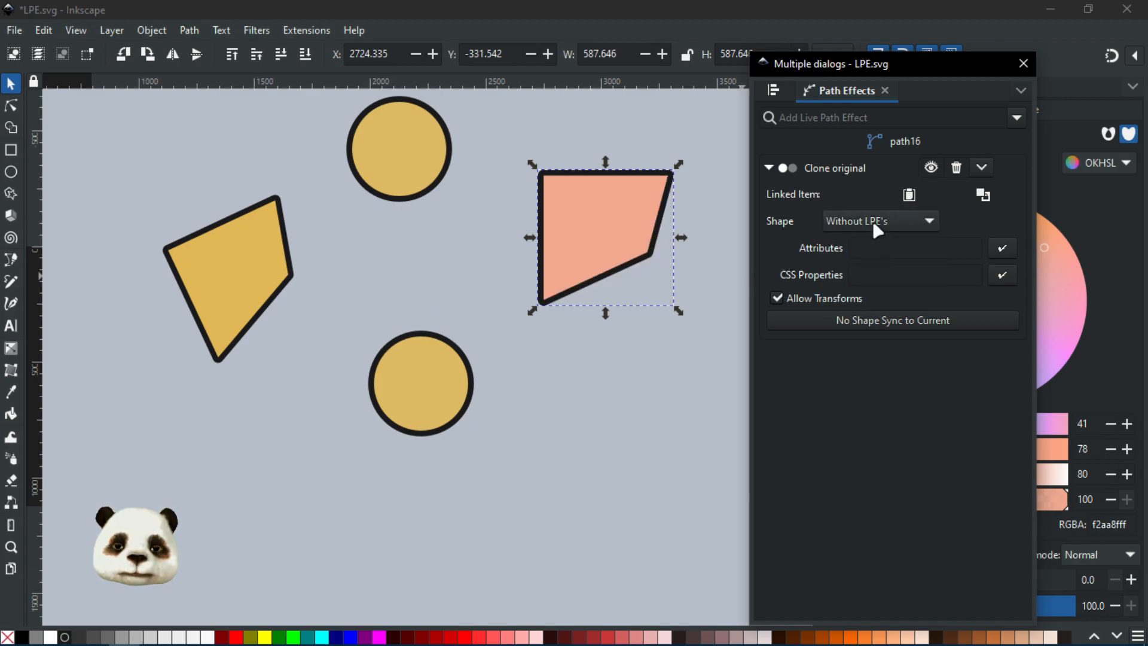
- Nudge the salmon clone's lower-right node slightly inward, and try deleting all of the clone's path nodes
scroll(467, 318, "right", 5)
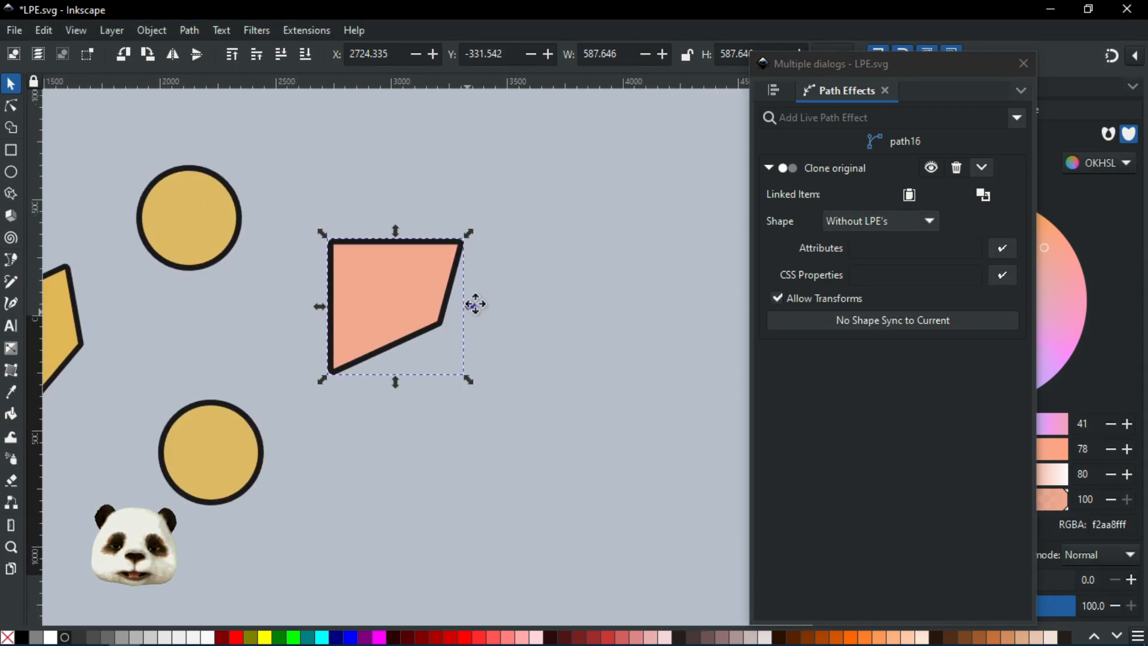
scroll(473, 299, "down", 1)
scroll(469, 295, "down", 2)
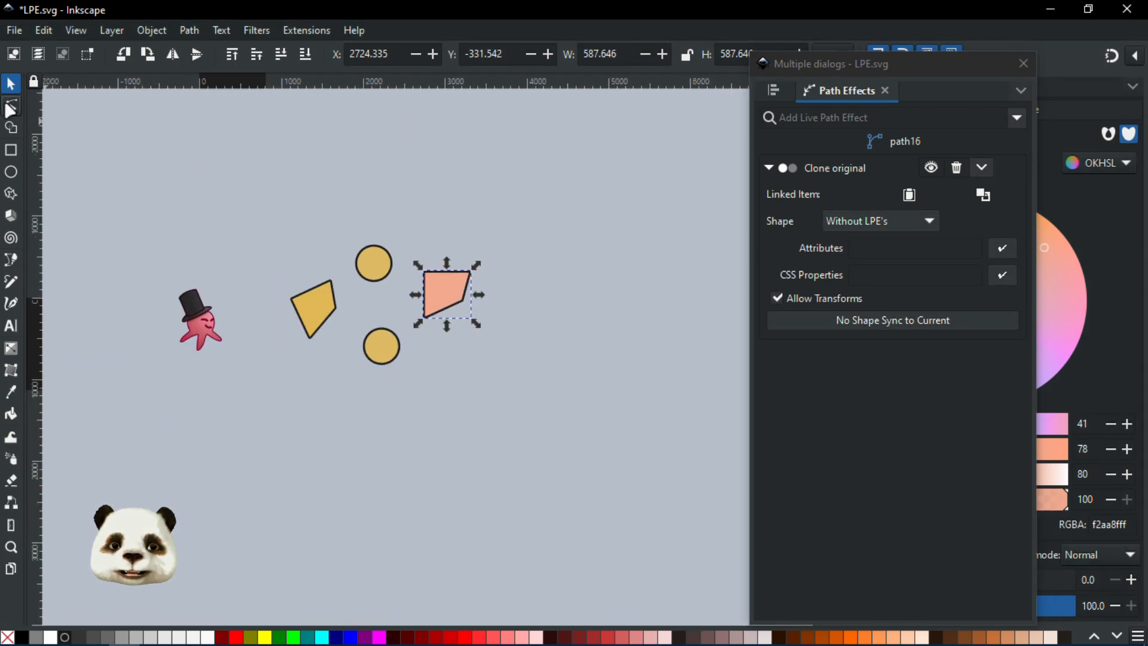
left_click(10, 105)
scroll(443, 355, "up", 2)
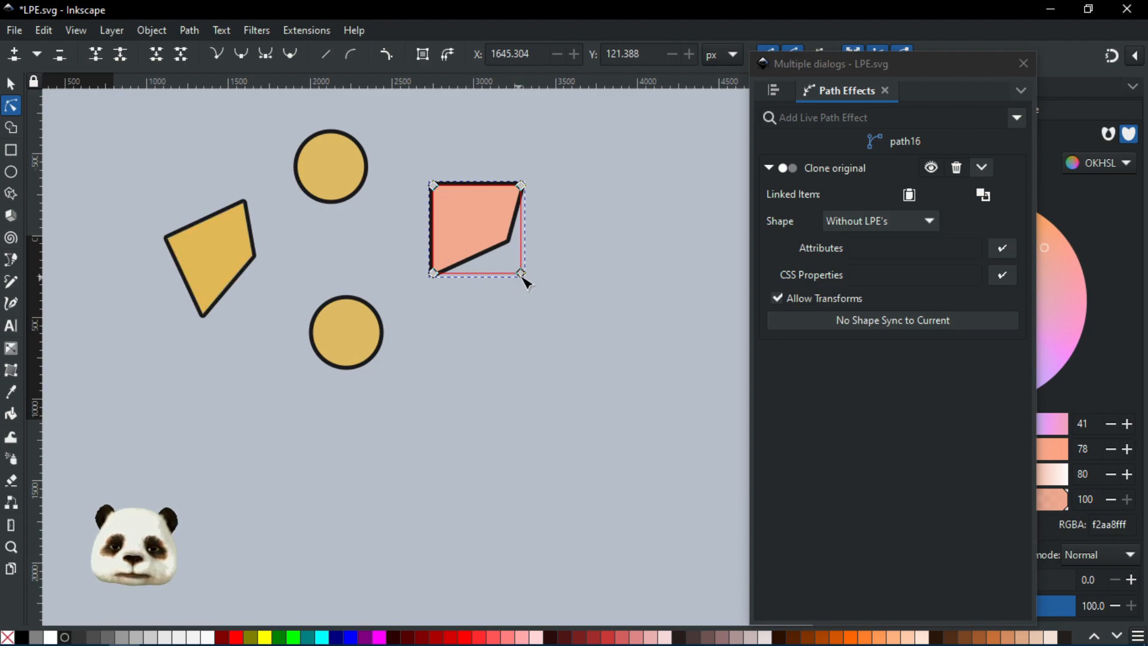
mouse_move(522, 274)
left_mouse_down()
mouse_move(505, 251)
mouse_move(502, 295)
mouse_move(547, 323)
mouse_move(579, 307)
mouse_move(518, 276)
mouse_move(515, 258)
mouse_move(523, 272)
left_mouse_up()
left_click_drag(569, 163, 395, 336)
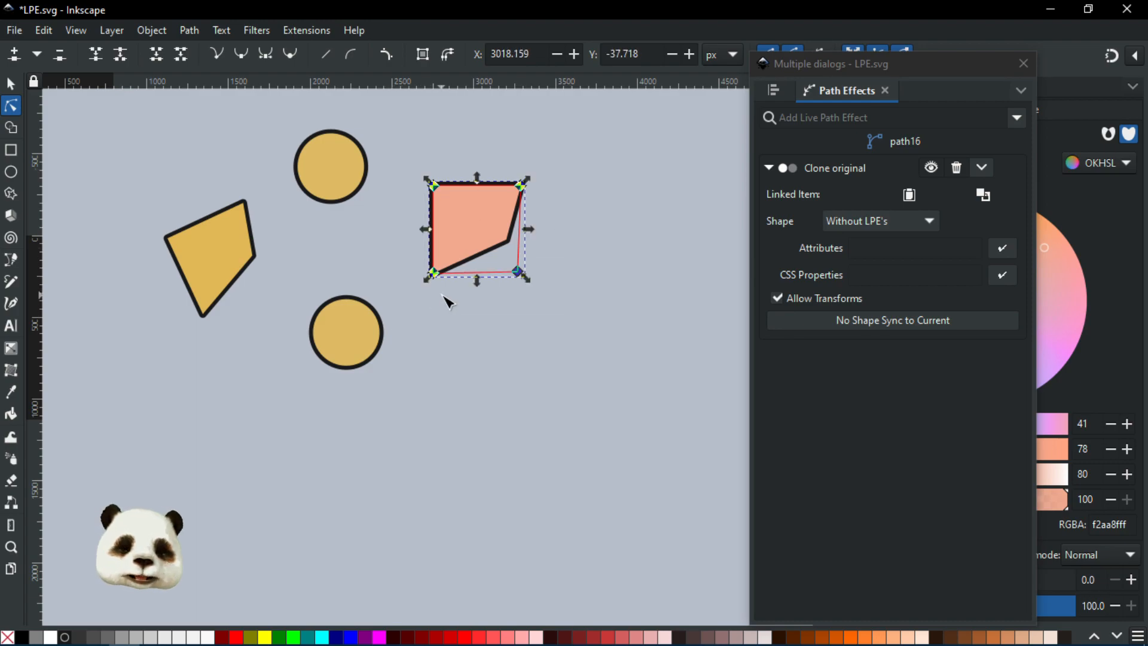
key("Delete")
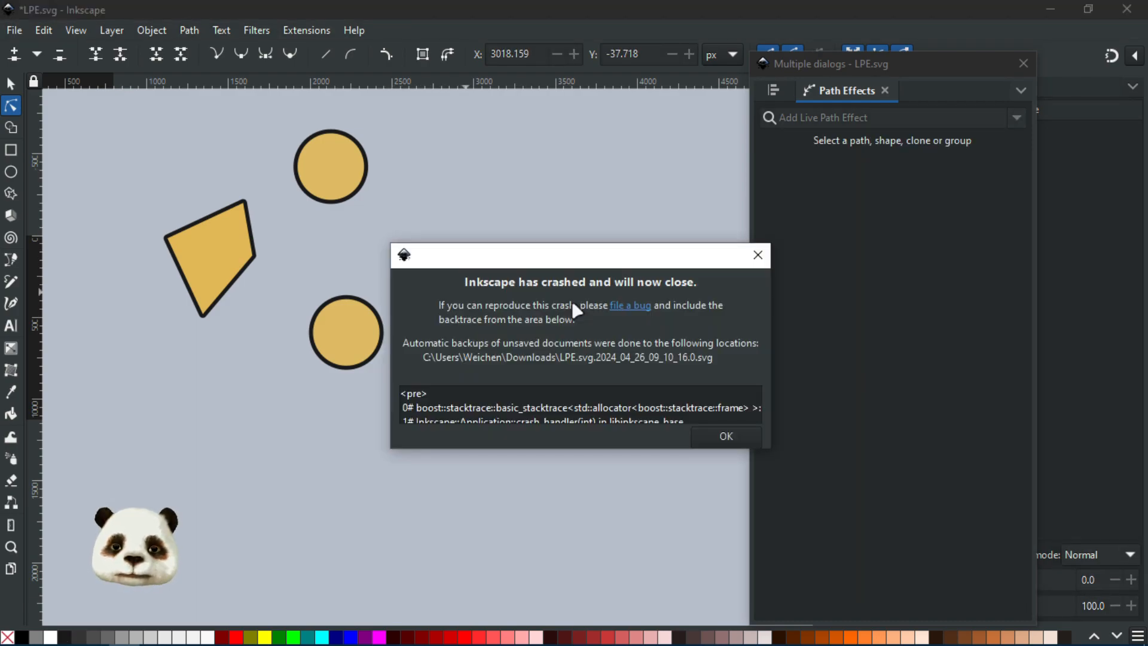
- Dismiss the crash message, restart Inkscape and open the recent backup LPE.svg.2024_04_26_09_10_16.0.svg
left_click(737, 435)
key("super")
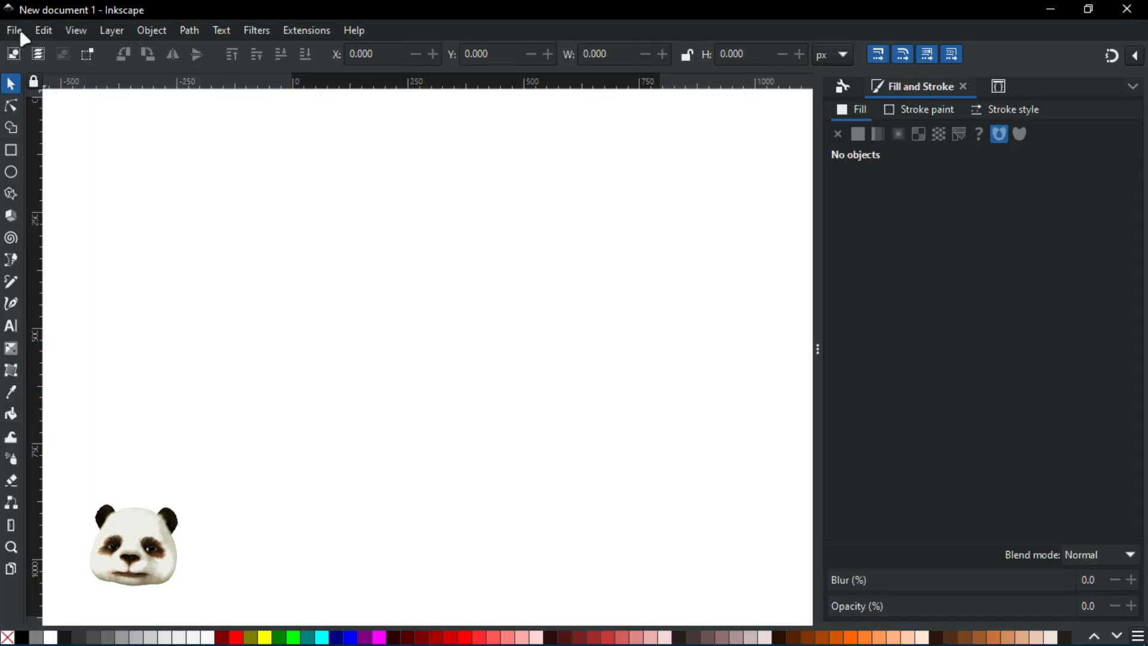
left_click(13, 31)
mouse_move(170, 117)
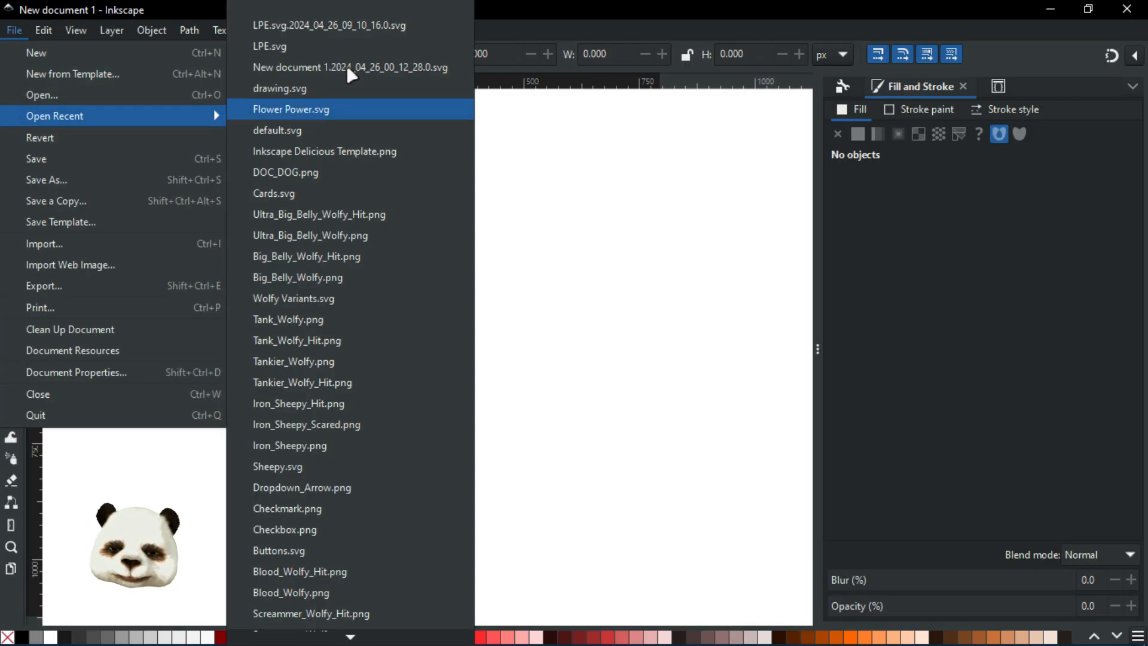
left_click(316, 27)
left_click_drag(561, 170, 206, 151)
left_click_drag(358, 205, 76, 194)
left_click_drag(650, 251, 422, 286)
scroll(422, 285, "down", 3)
scroll(305, 309, "up", 2)
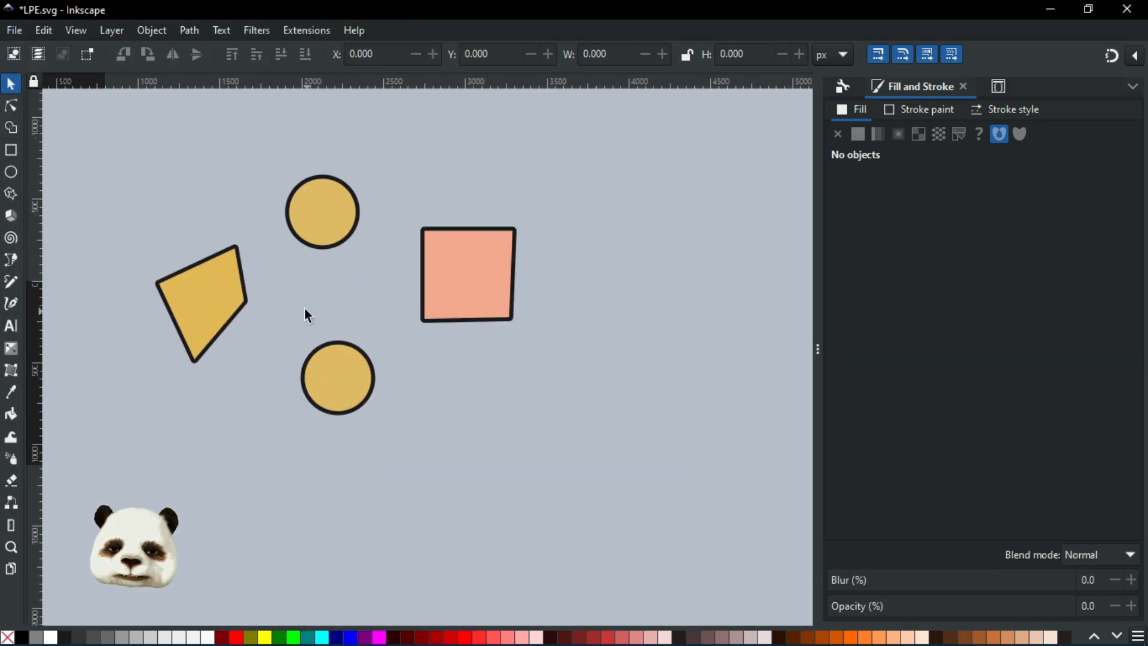
- Bring the floating Path Effects dialog beside the shapes to check the salmon shape, and delete that shape
left_click(433, 281)
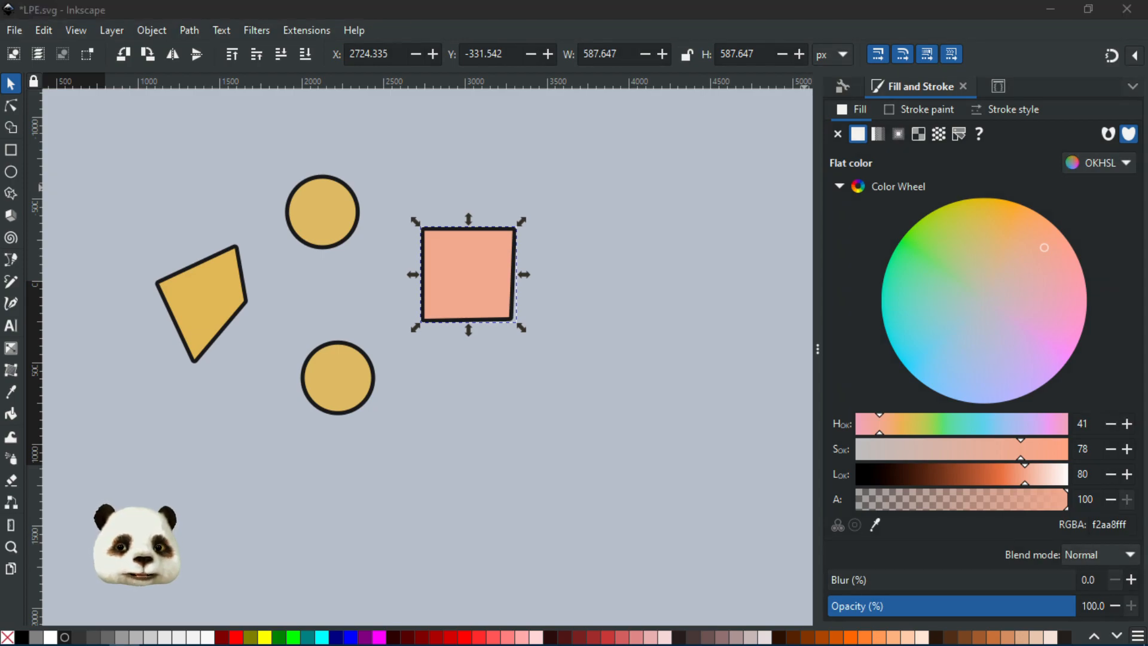
left_click_drag(1048, 46, 895, 68)
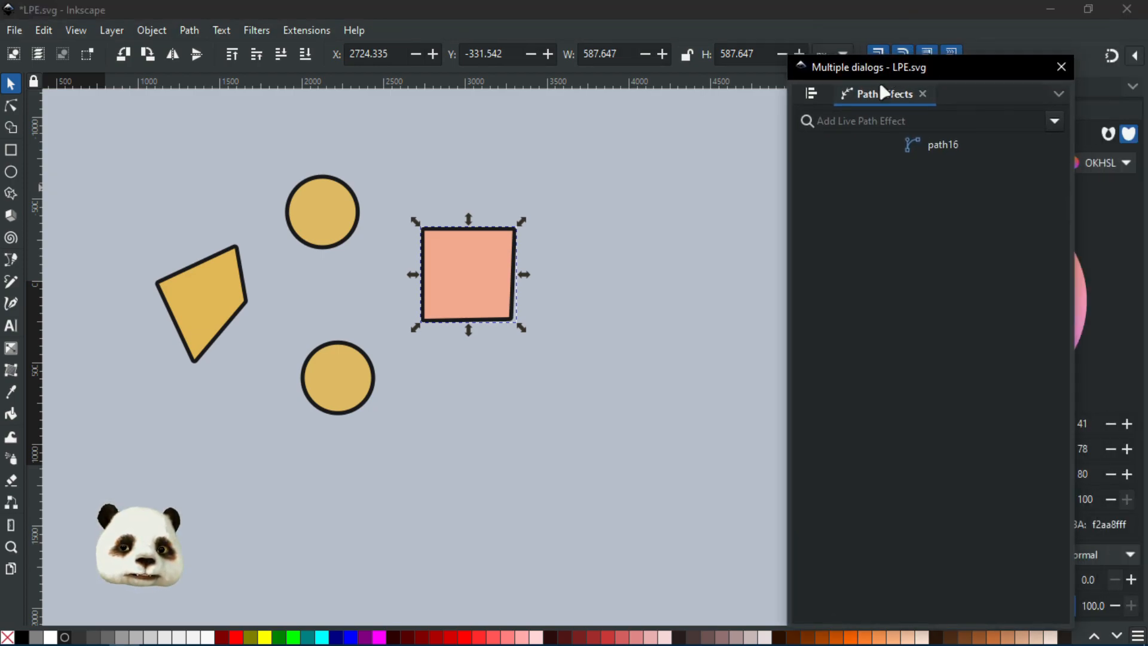
left_click(507, 256)
left_click(508, 256)
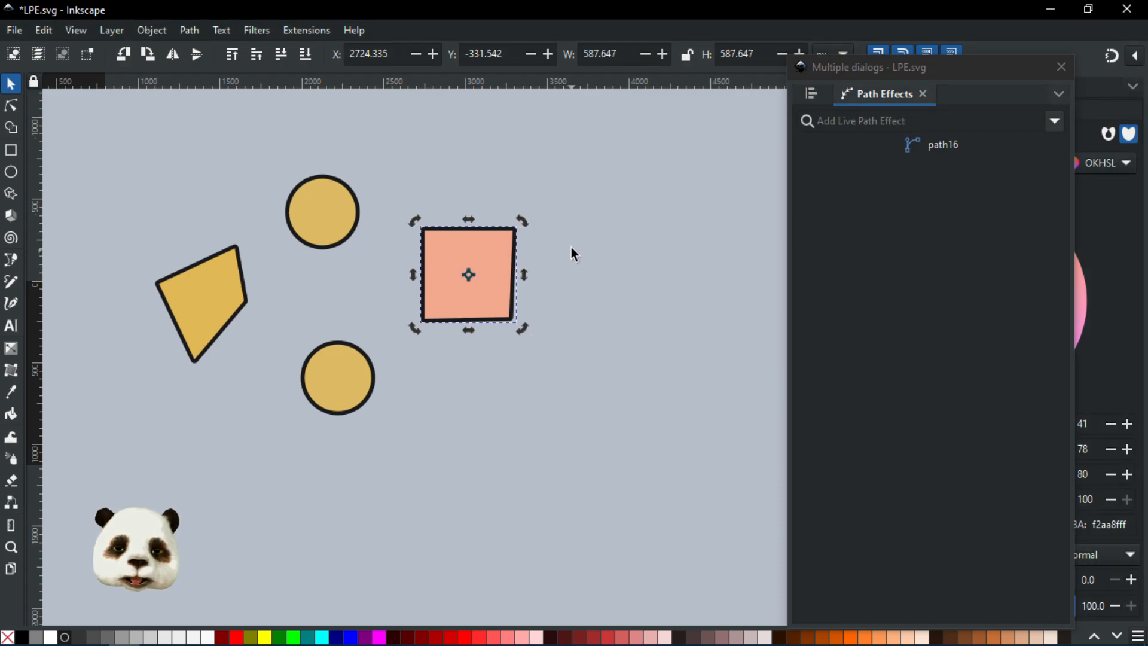
left_click_drag(472, 293, 547, 338)
key("Delete")
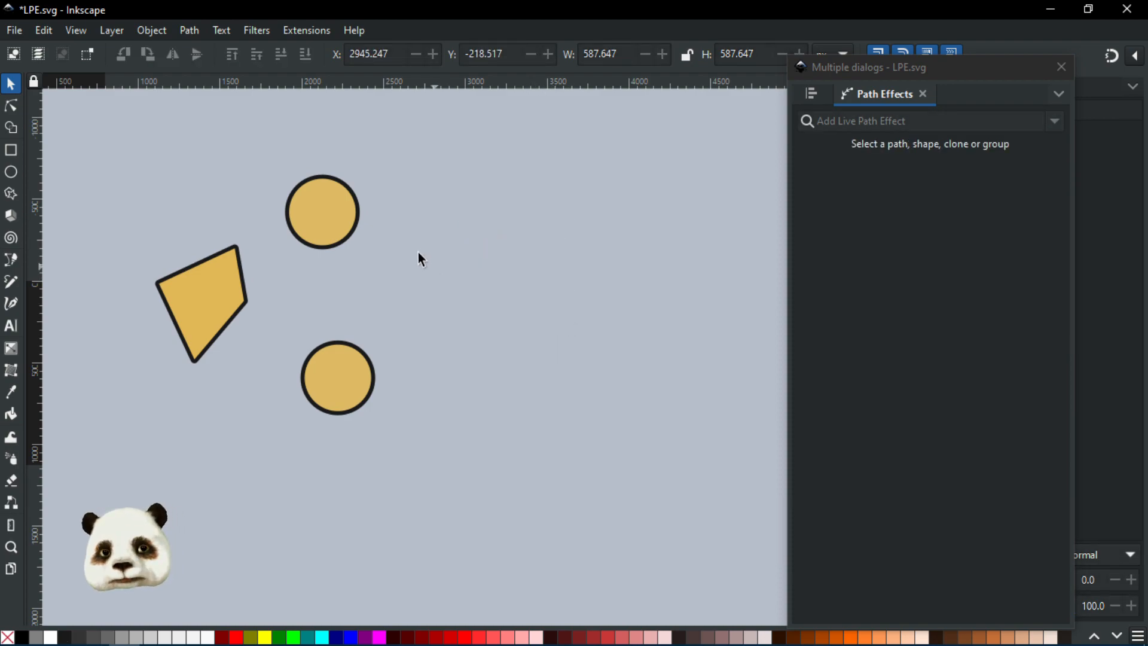
- Create a Clone original path (LPE) from the golden four-sided shape
left_click(189, 293)
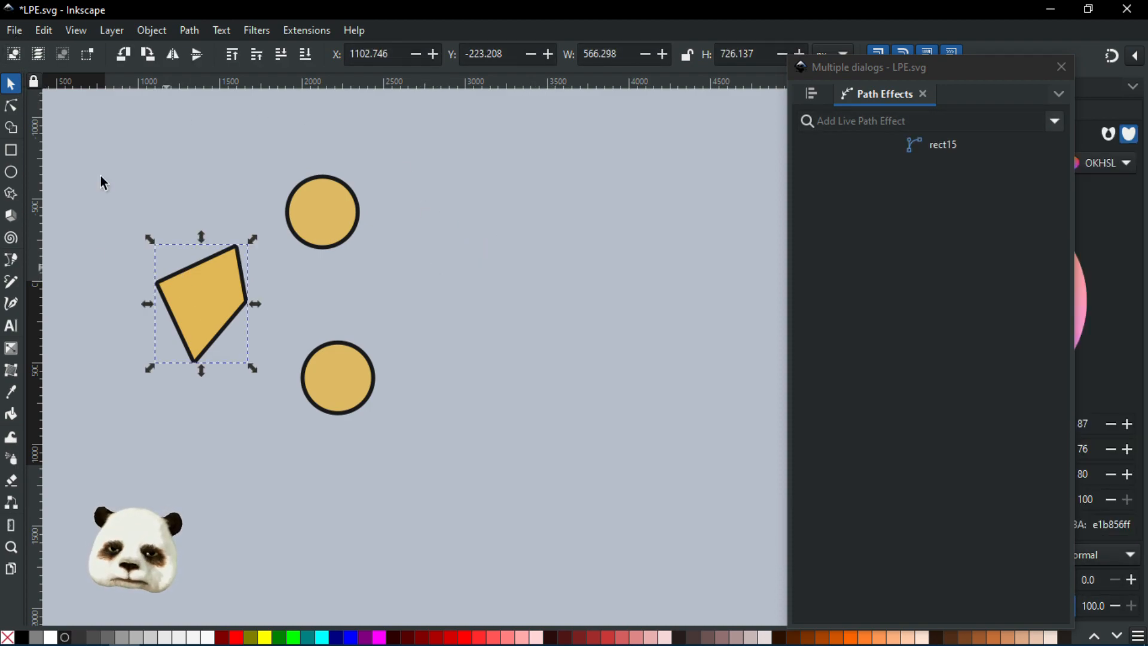
left_click(14, 30)
mouse_move(44, 30)
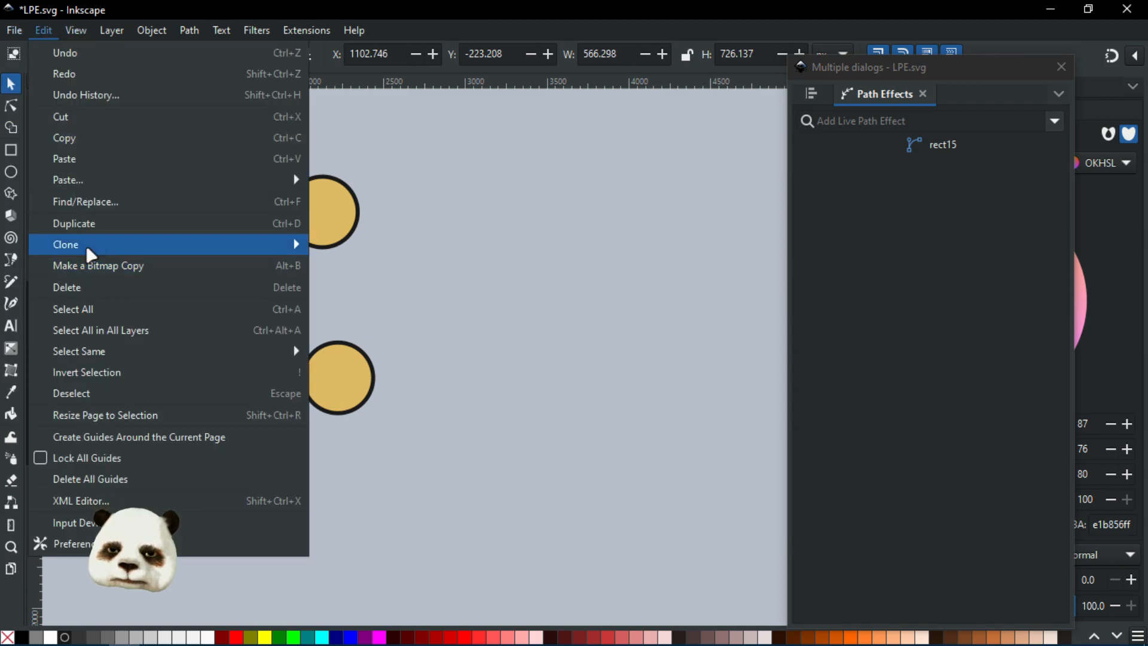
mouse_move(91, 256)
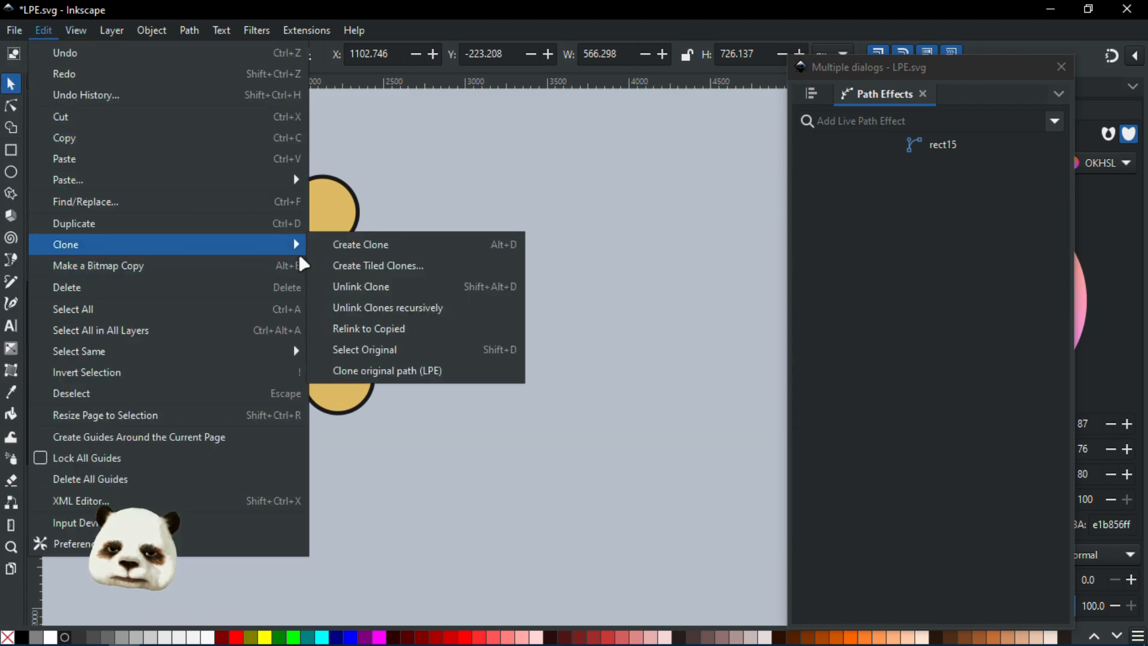
left_click(358, 371)
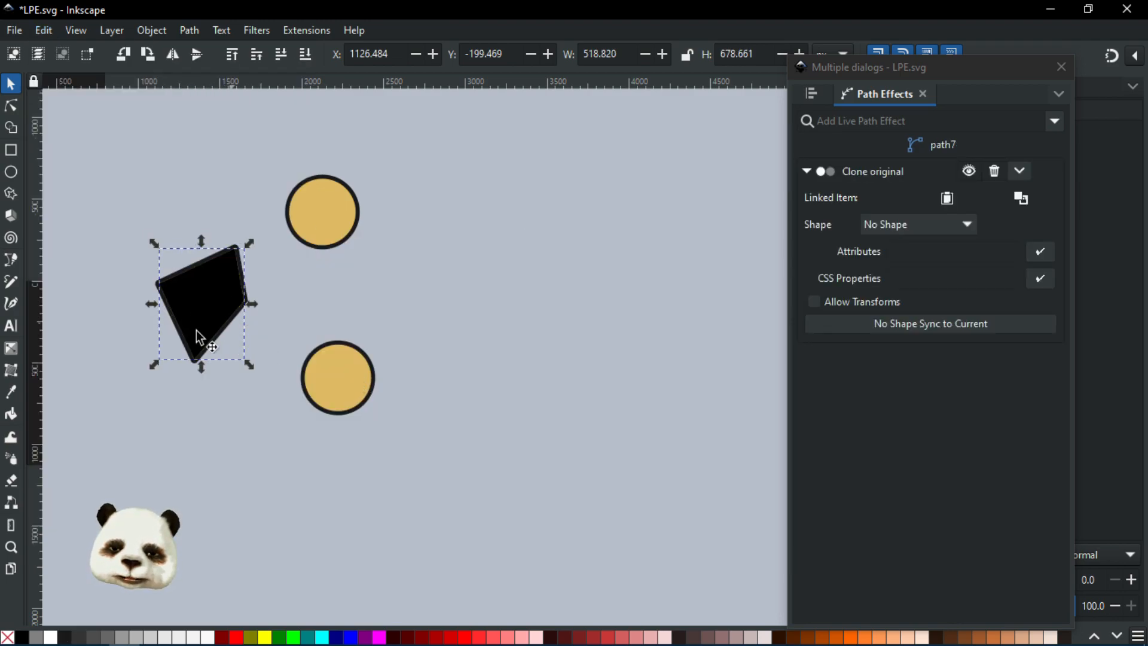
- Try to move the new black clone away from the original shape with Allow Transforms off
left_click_drag(203, 320, 550, 360)
left_click_drag(210, 299, 274, 110)
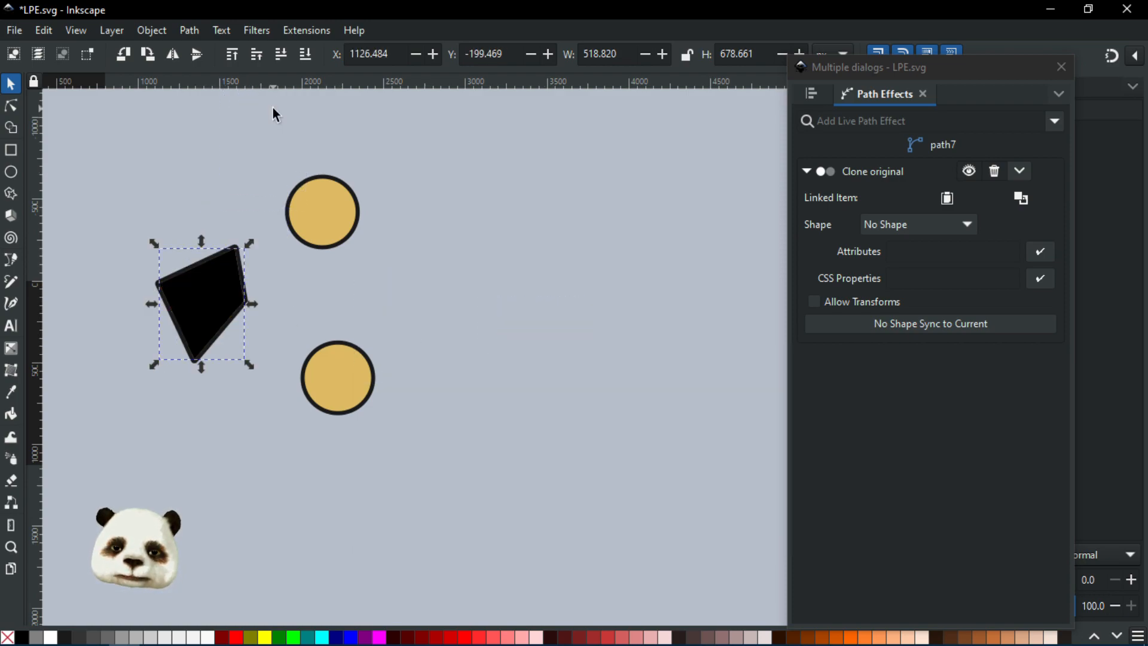
left_click_drag(221, 302, 144, 156)
left_click_drag(202, 307, 143, 440)
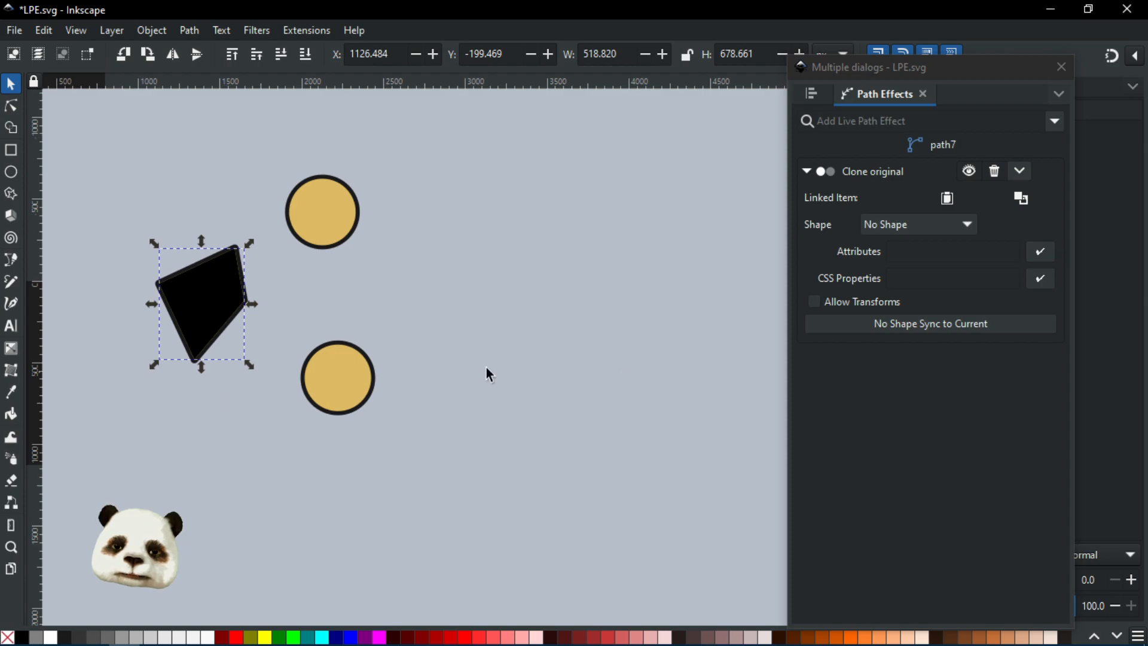
- Enable Allow Transforms for the black clone and move it right of the circles, to about X 2914, Y -235
left_click(813, 301)
mouse_move(221, 302)
left_mouse_down()
mouse_move(551, 287)
mouse_move(514, 297)
left_mouse_up()
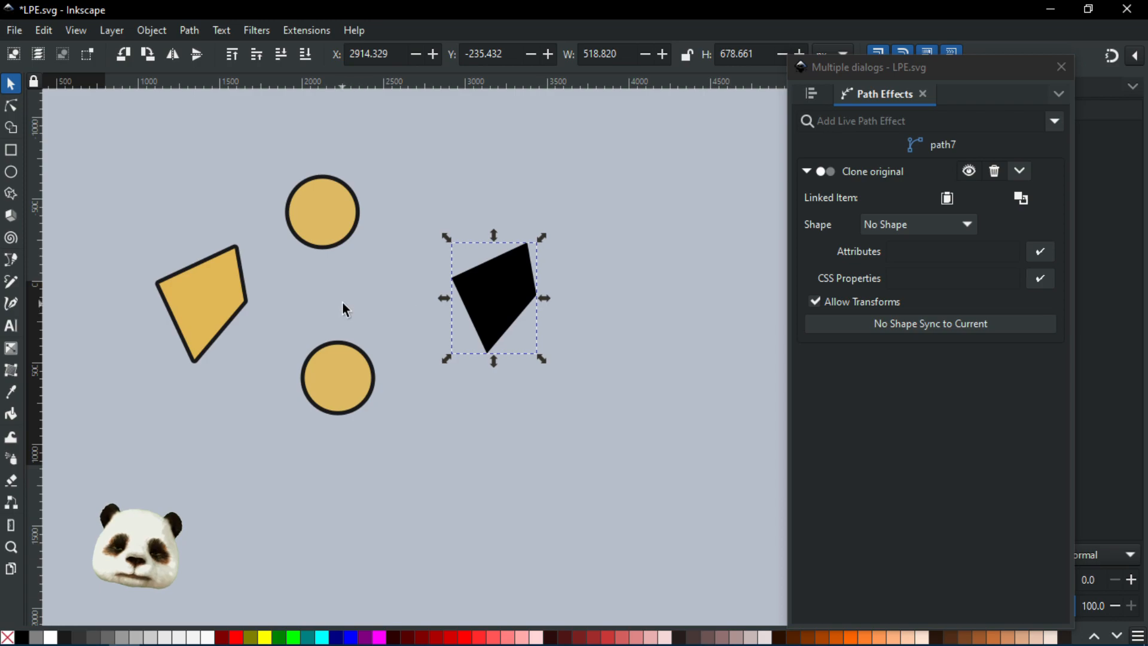
- Nudge the golden shape's right node to about X 1635, Y 142 and its left node to about X 1137, Y 32
left_click(216, 306)
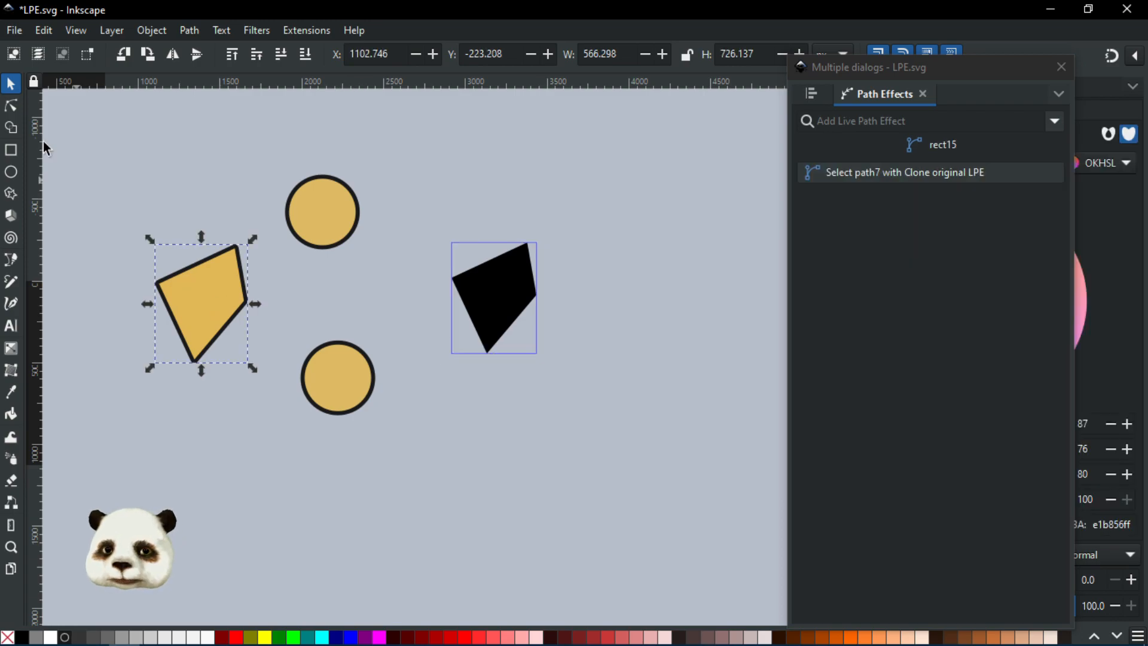
left_click(13, 106)
mouse_move(247, 302)
left_mouse_down()
mouse_move(294, 326)
mouse_move(243, 304)
left_mouse_up()
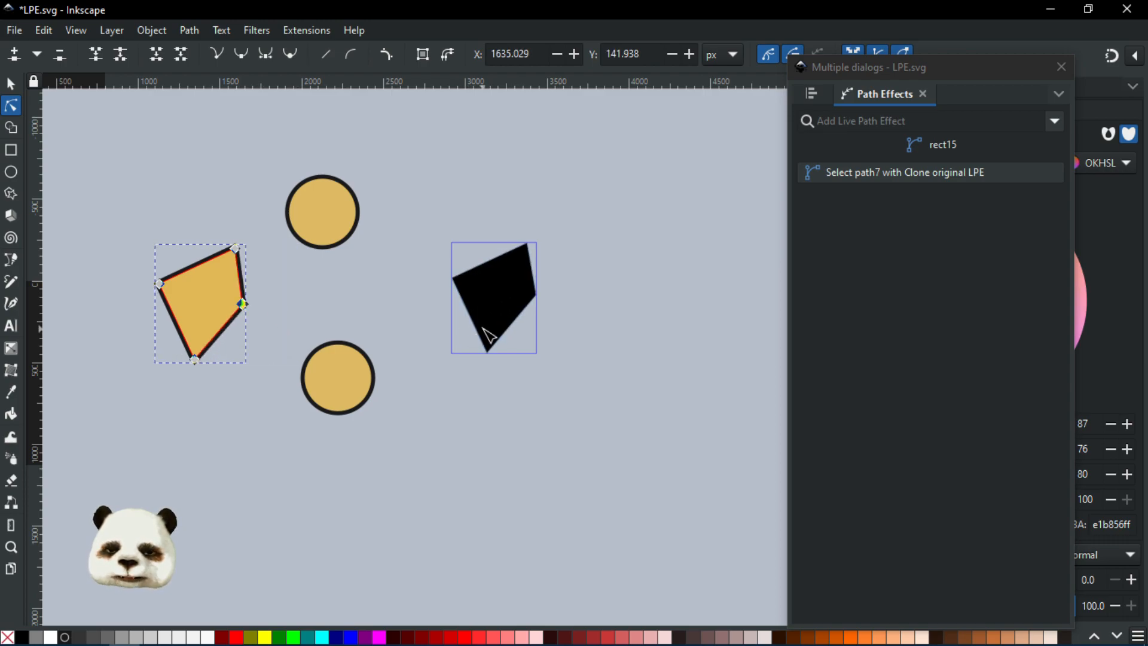
left_click(159, 283)
left_click_drag(145, 278, 161, 286)
- Apply No Shape Sync to Current to the black clone, and set its Shape to With LPE's
left_click(482, 294)
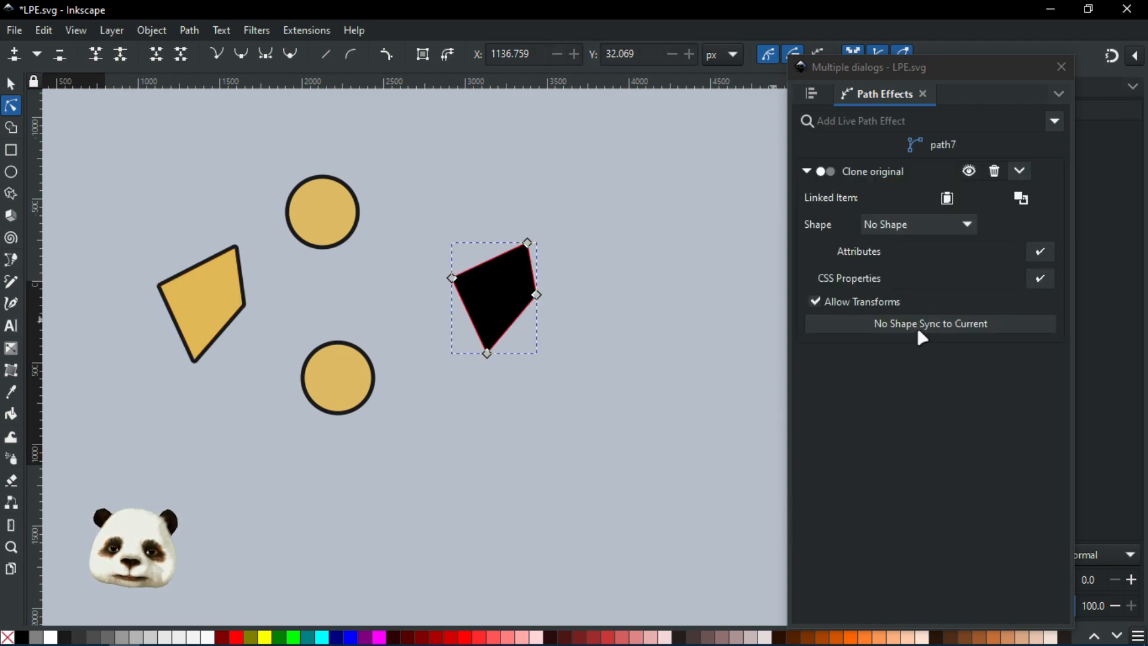
left_click(10, 83)
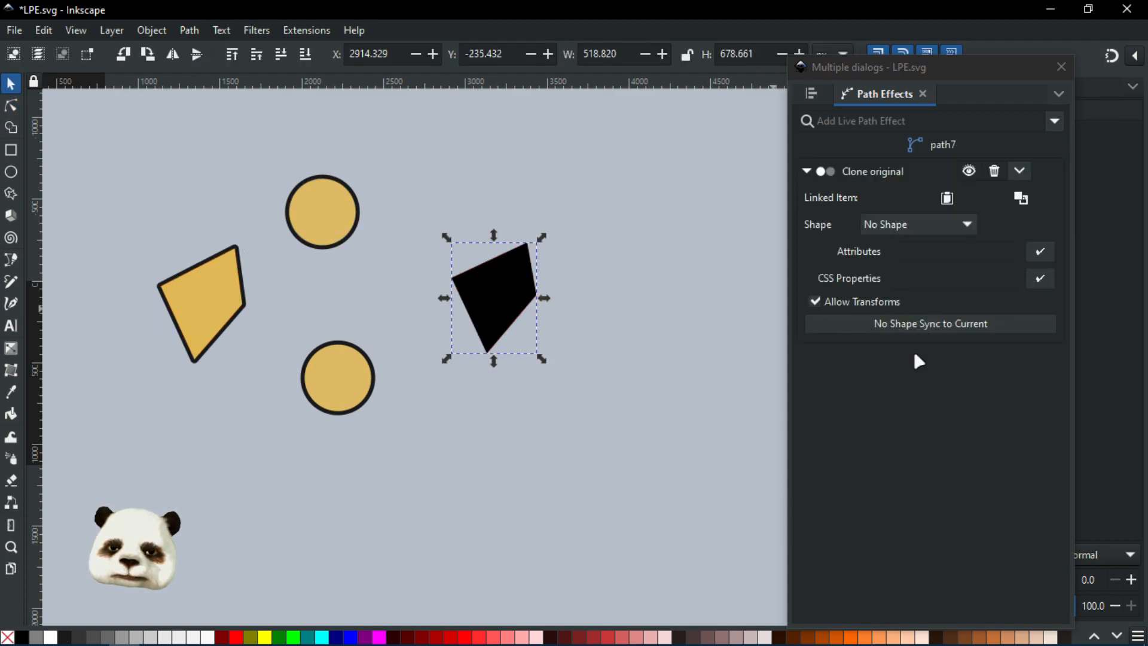
left_click(905, 327)
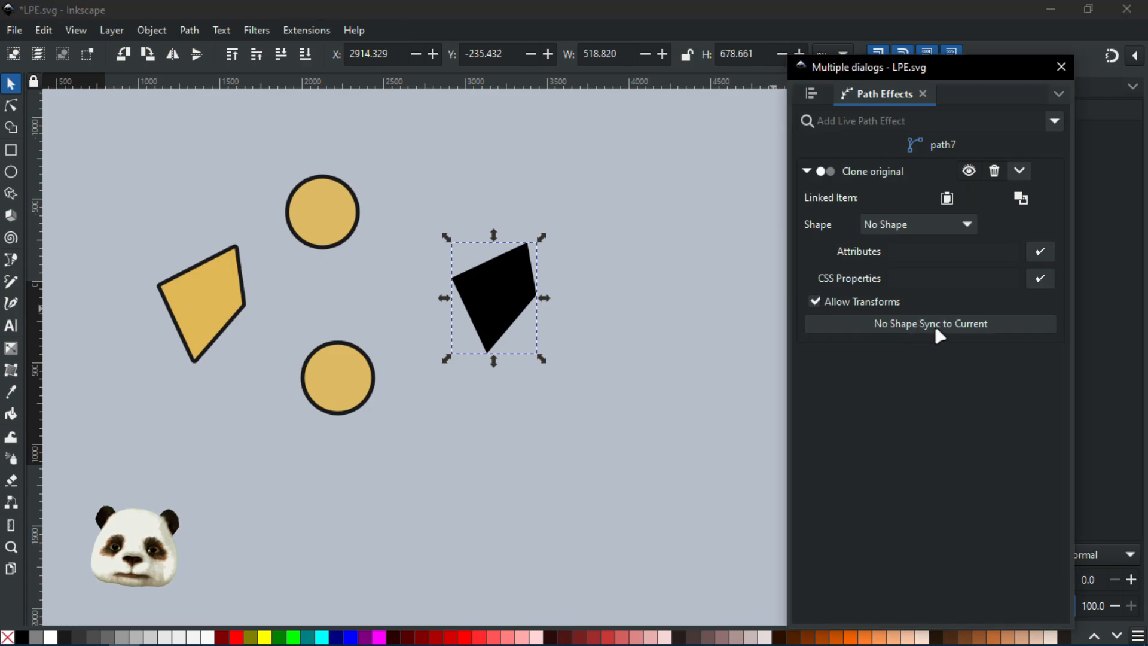
left_click(951, 217)
left_click(917, 272)
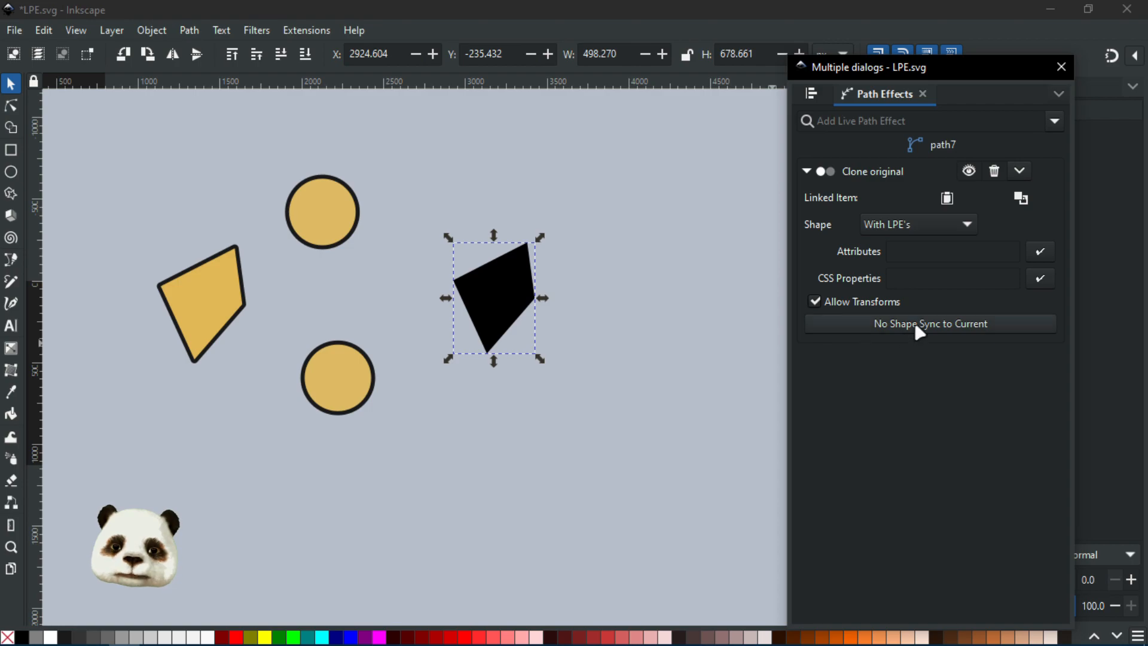
- Move the golden shape's right node outward to about X 1846, Y 240
left_click(11, 105)
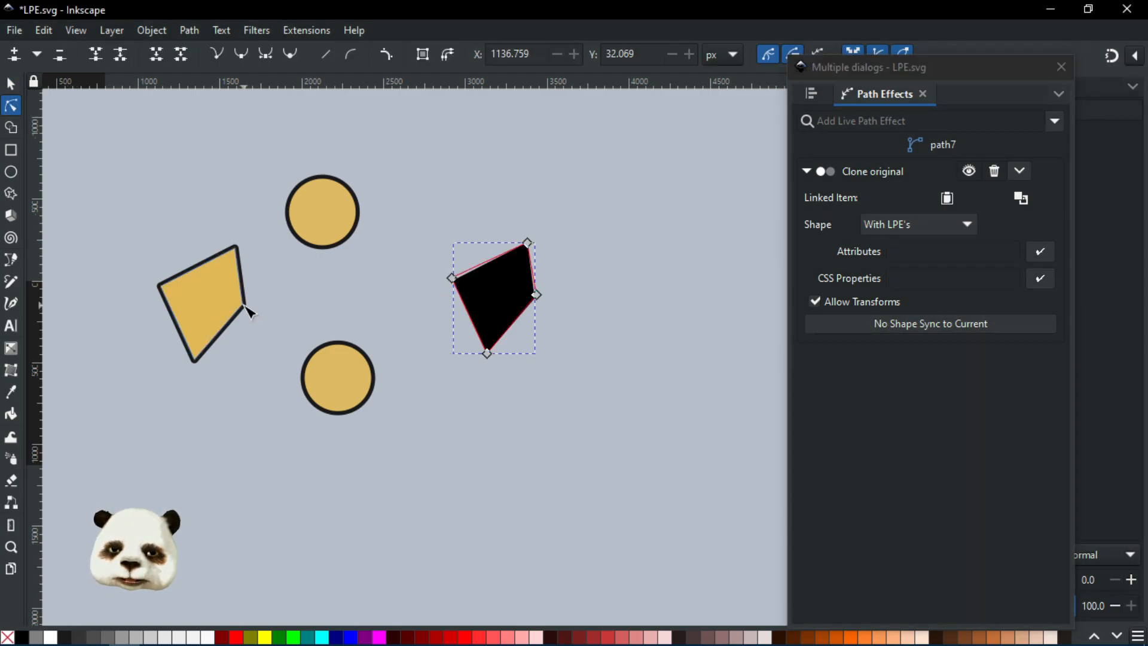
left_click(249, 310)
mouse_move(248, 310)
left_mouse_down()
mouse_move(312, 324)
mouse_move(276, 320)
left_mouse_up()
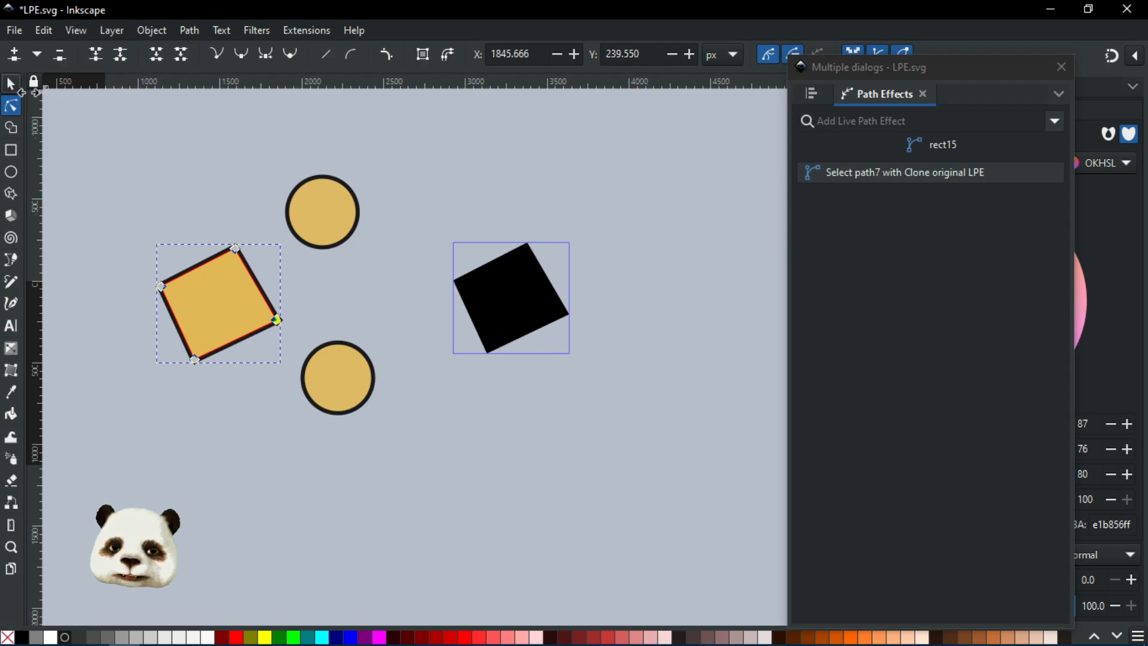
left_click(10, 85)
- Try the black clone's Shape option as Without LPE's and as Spiro or BSpline Only
left_click(534, 328)
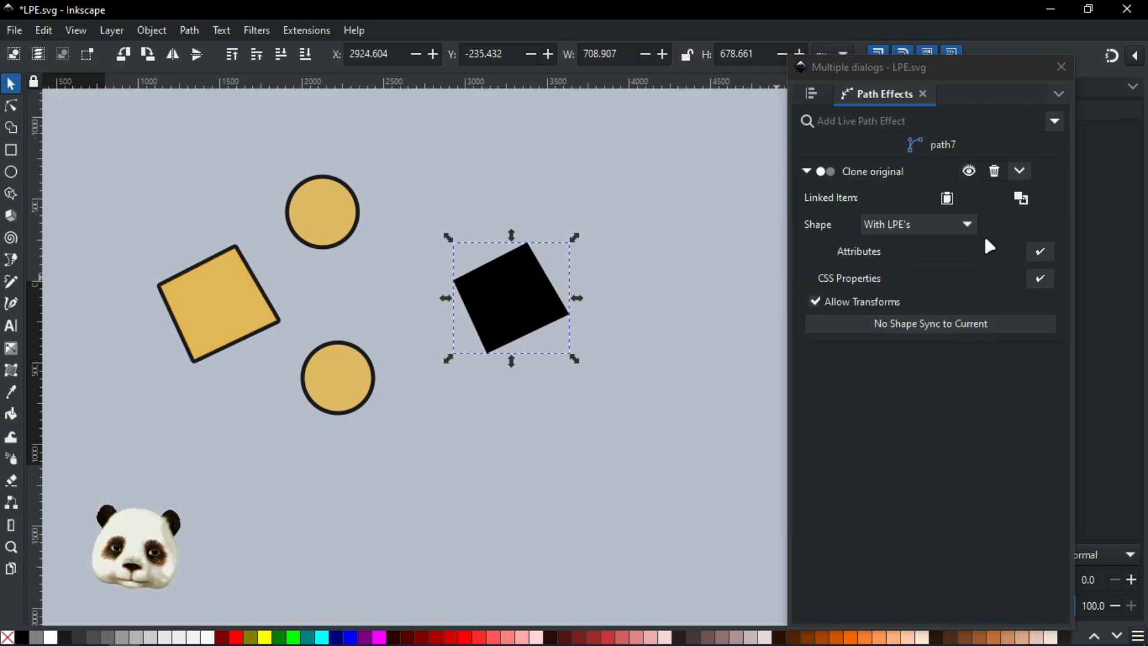
left_click(903, 231)
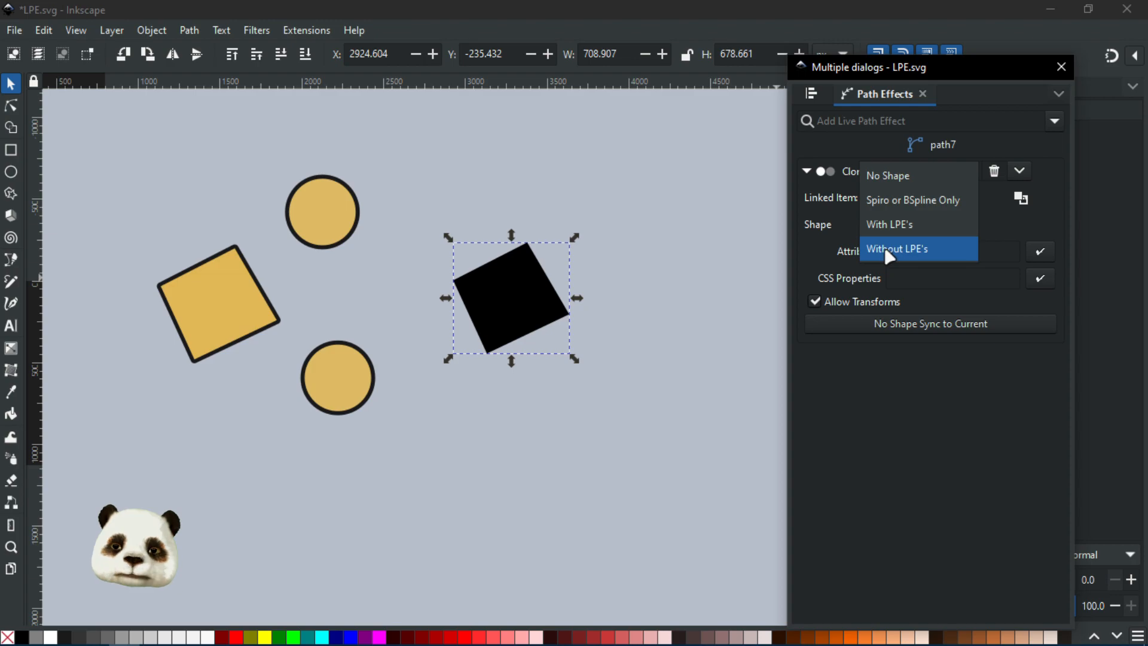
left_click(886, 250)
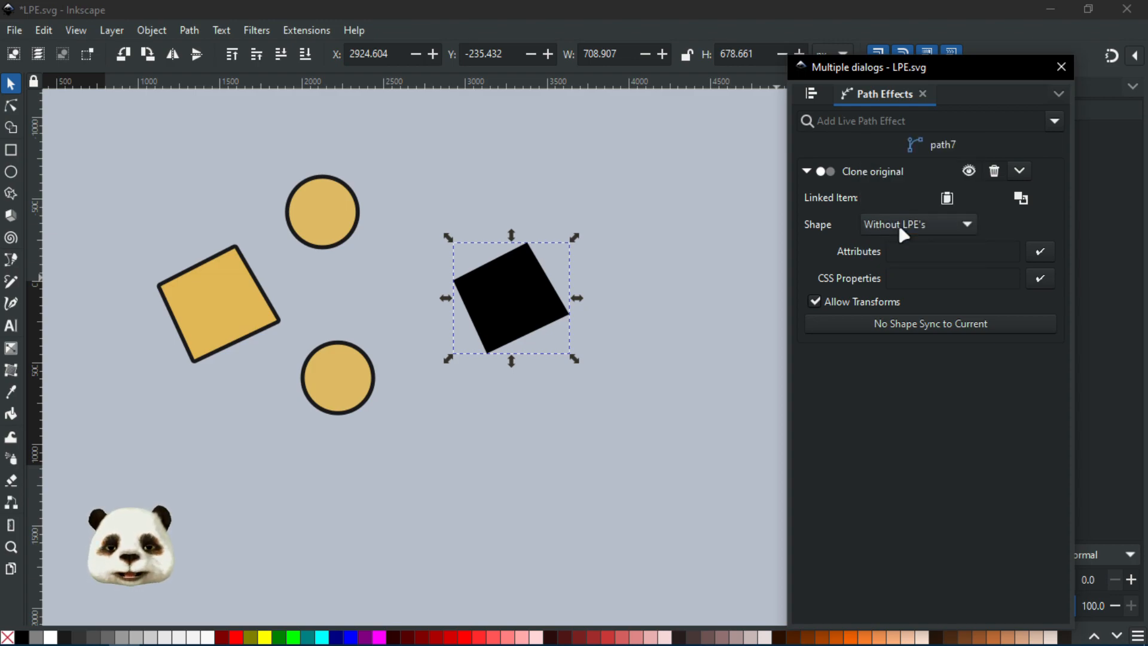
left_click(896, 225)
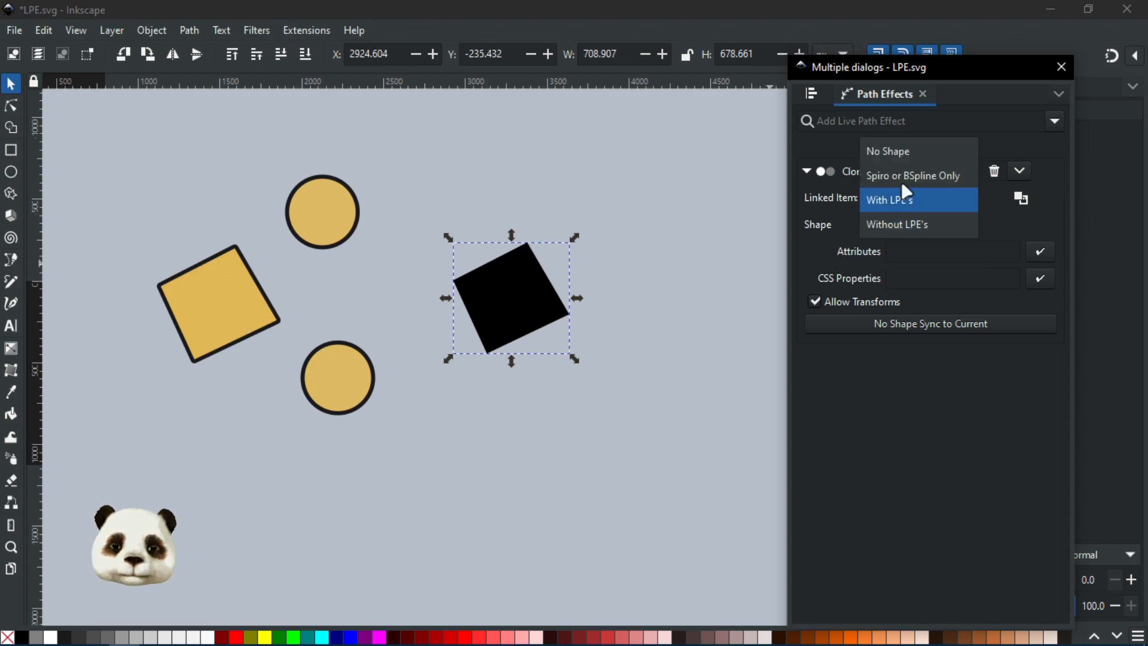
left_click(901, 174)
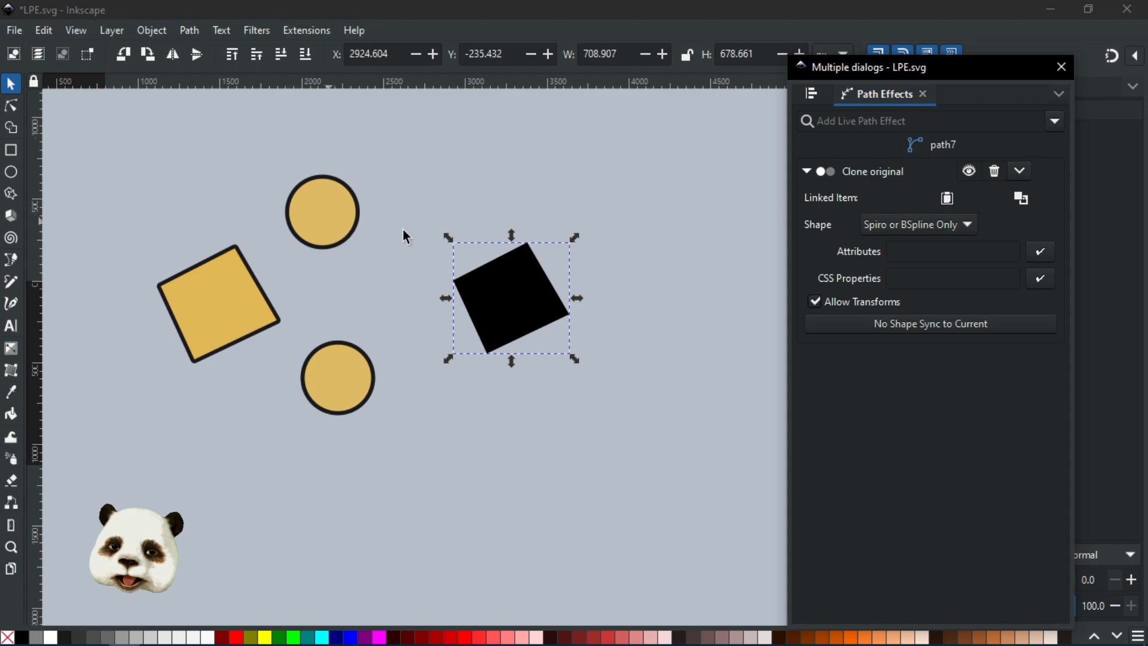
- Sketch an open BSpline curve with five points above the golden shape, and discard it
left_click(11, 259)
left_click(78, 140)
left_click(181, 129)
left_click(222, 195)
left_click(144, 257)
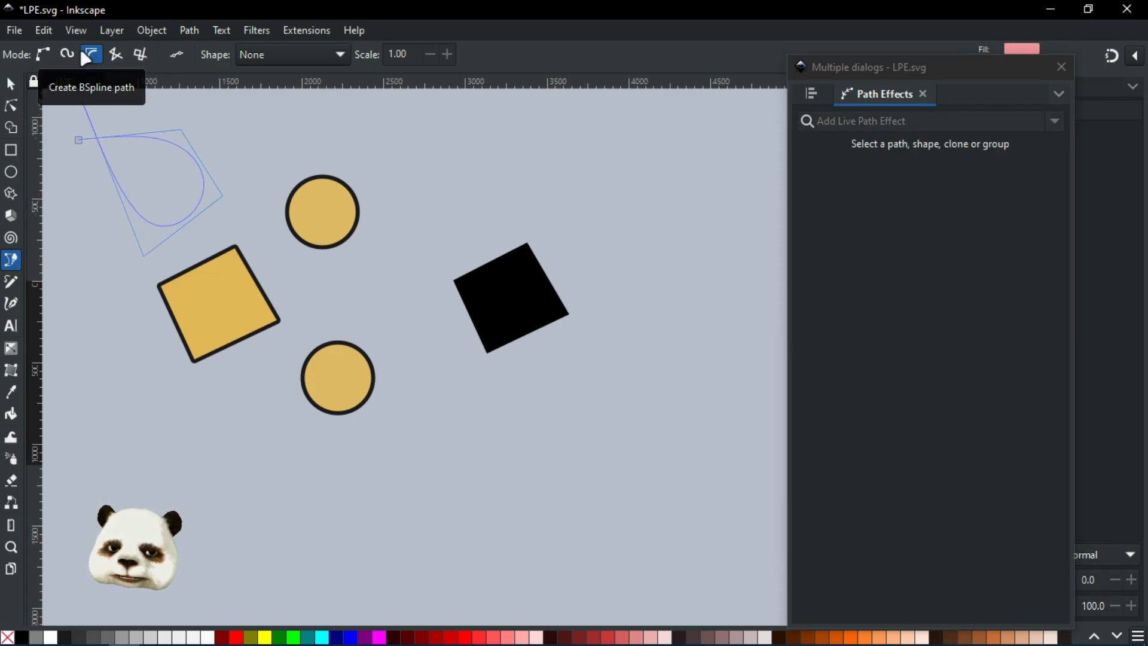
left_click(93, 226)
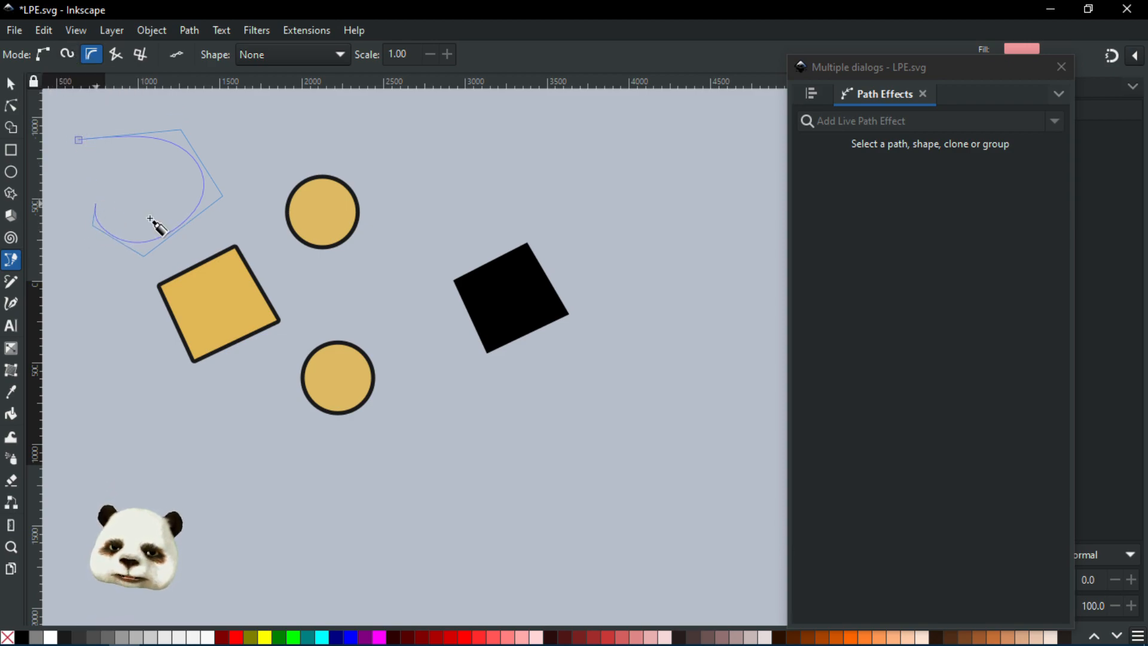
key("Escape")
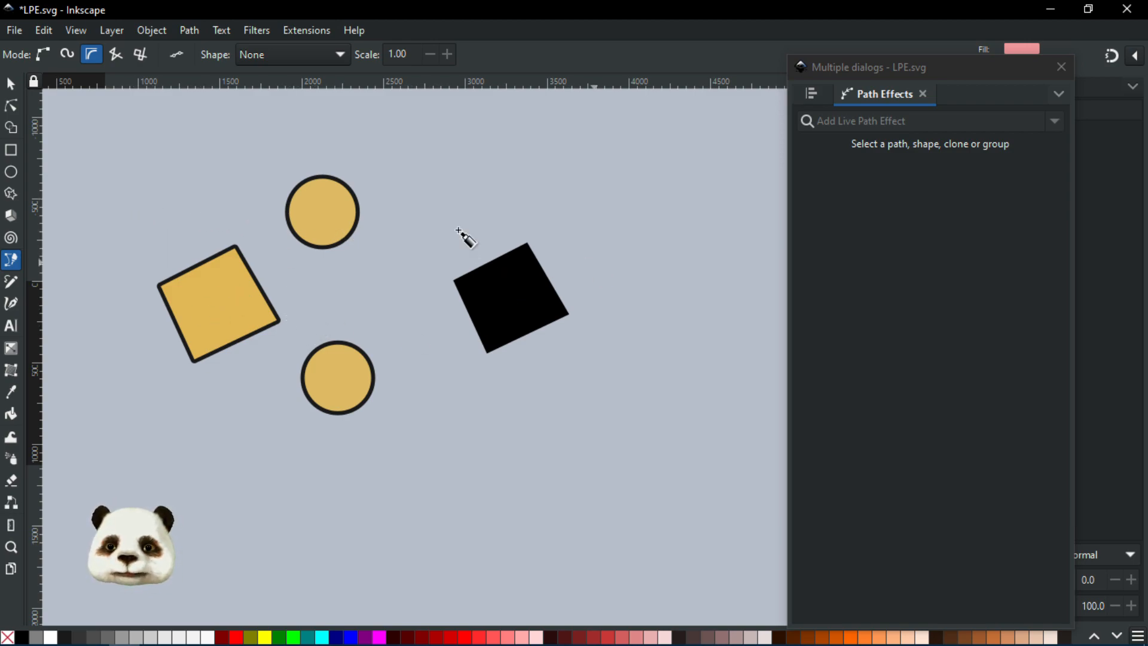
- Set the black clone's Shape to Without LPE's
left_click(10, 84)
left_click(517, 299)
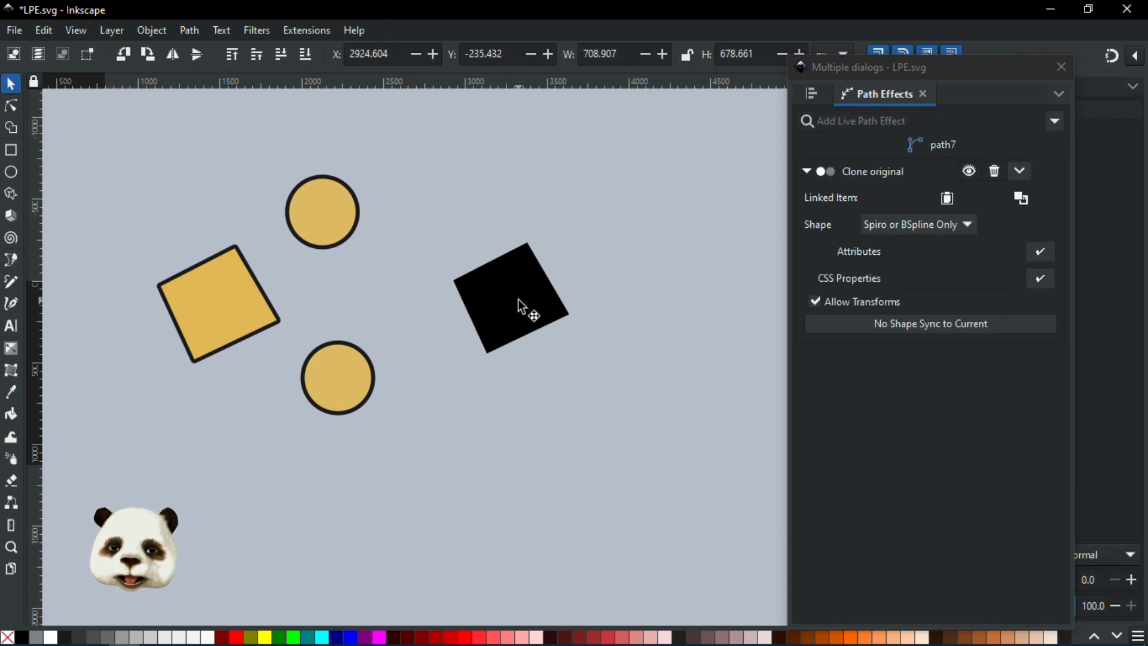
left_click(894, 225)
left_click(906, 225)
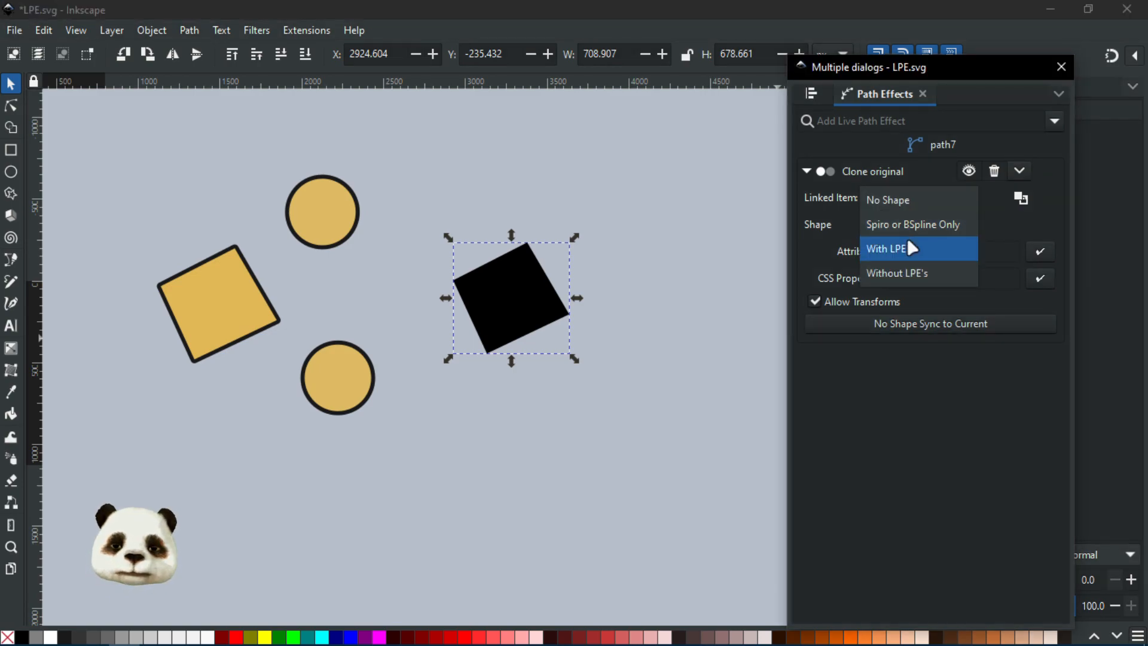
left_click(899, 275)
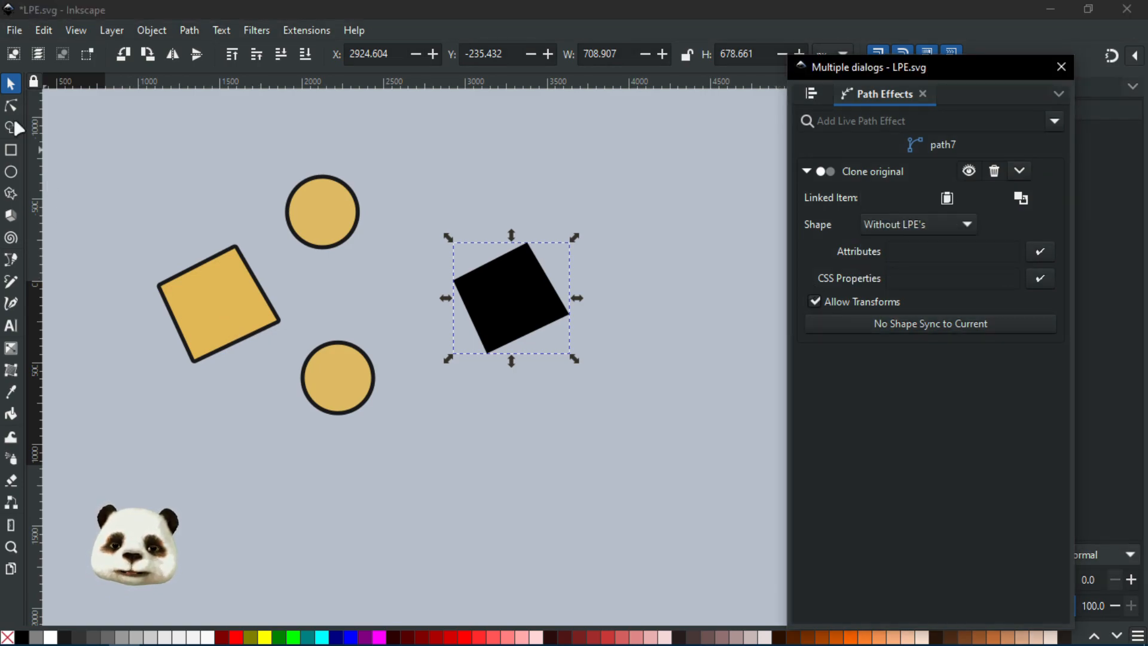
- Stretch the golden shape's right node farther out to about X 2077, Y 209
key("n")
left_click(270, 330)
mouse_move(277, 320)
left_mouse_down()
mouse_move(321, 317)
mouse_move(313, 311)
left_mouse_up()
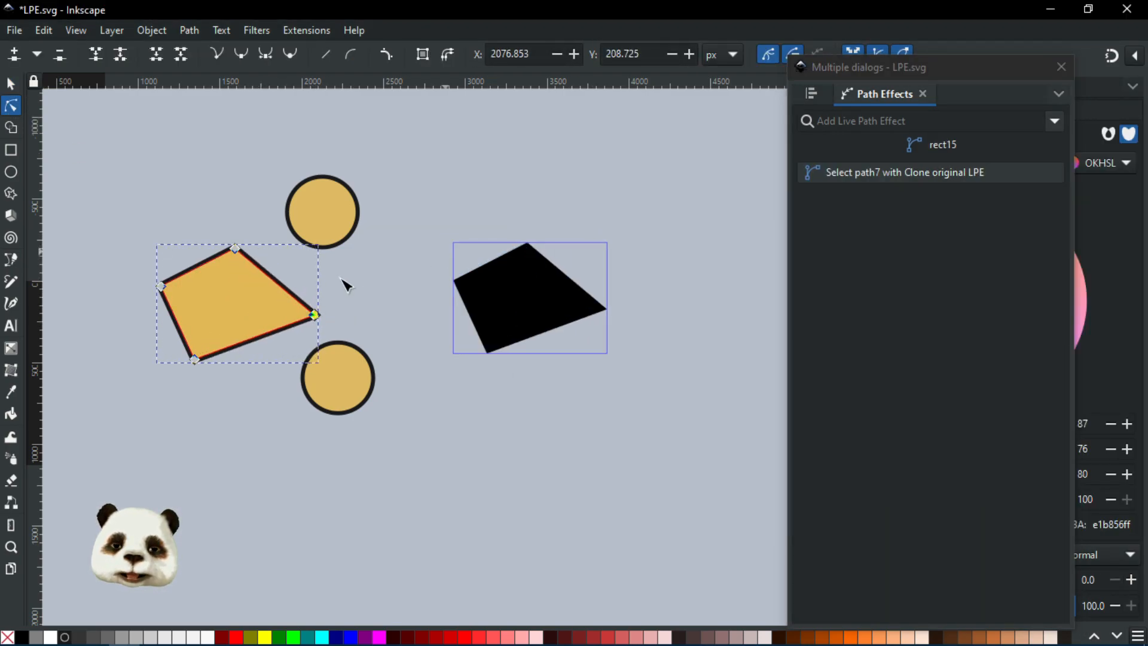
- Add an Offset path effect to the golden shape with an offset of 50 mm
left_click(1053, 125)
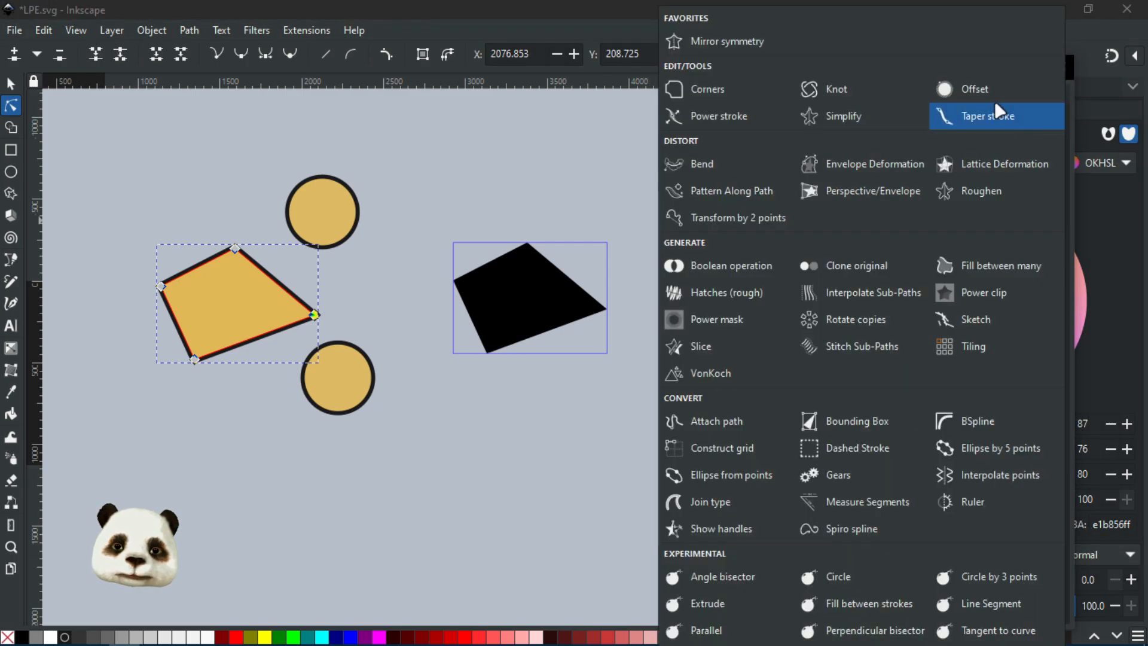
left_click(985, 88)
left_click(872, 254)
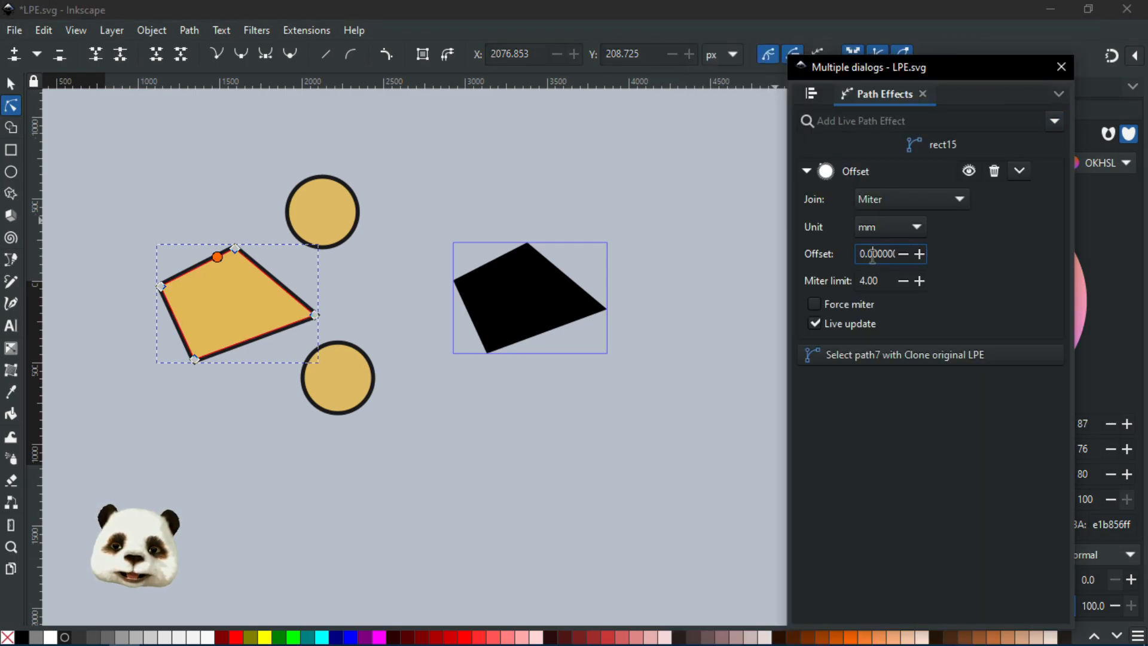
key("ctrl+a")
type("50")
key("Return")
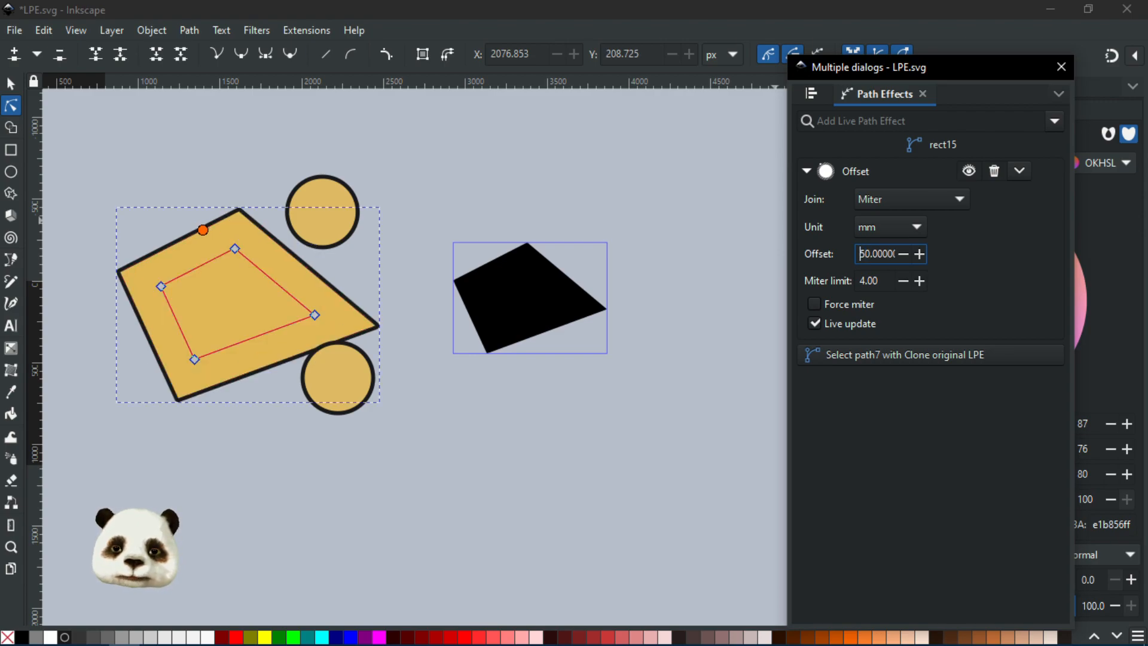
- Switch the black clone's Shape to With LPE's so that it includes the original's offset
left_click(549, 321)
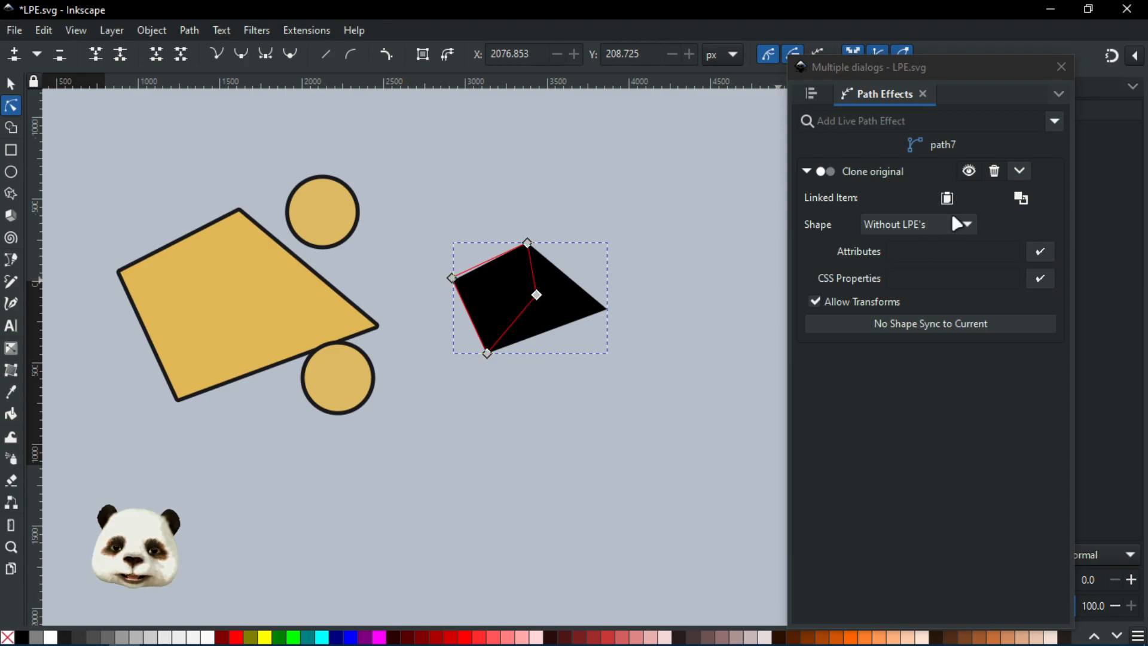
left_click(919, 228)
left_click(907, 197)
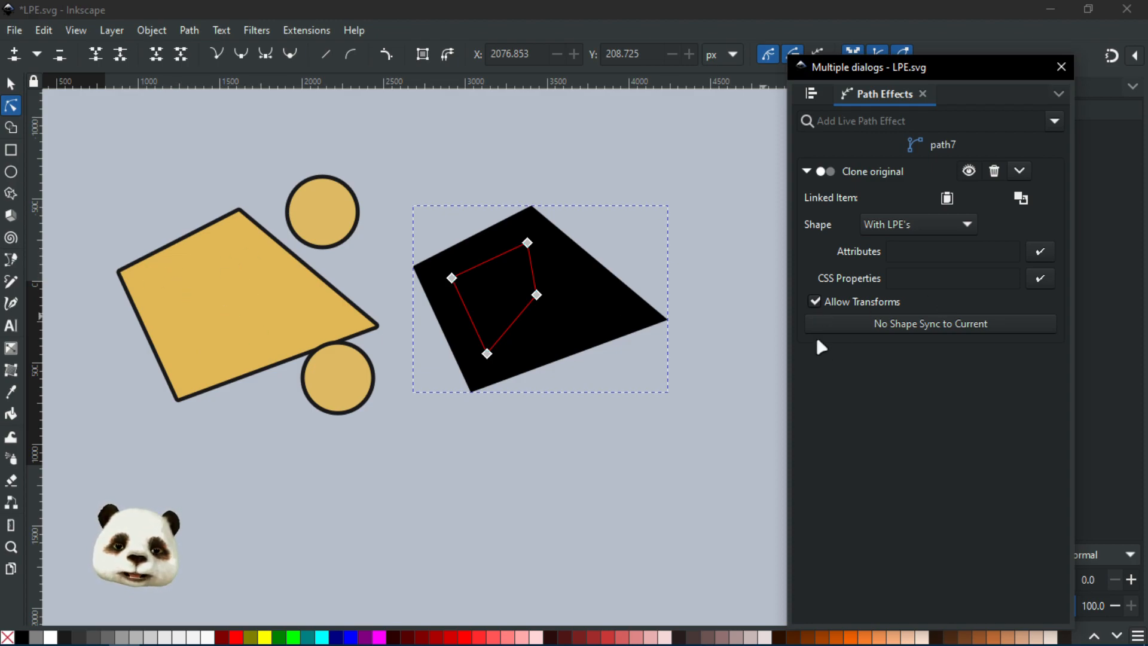
left_click(948, 233)
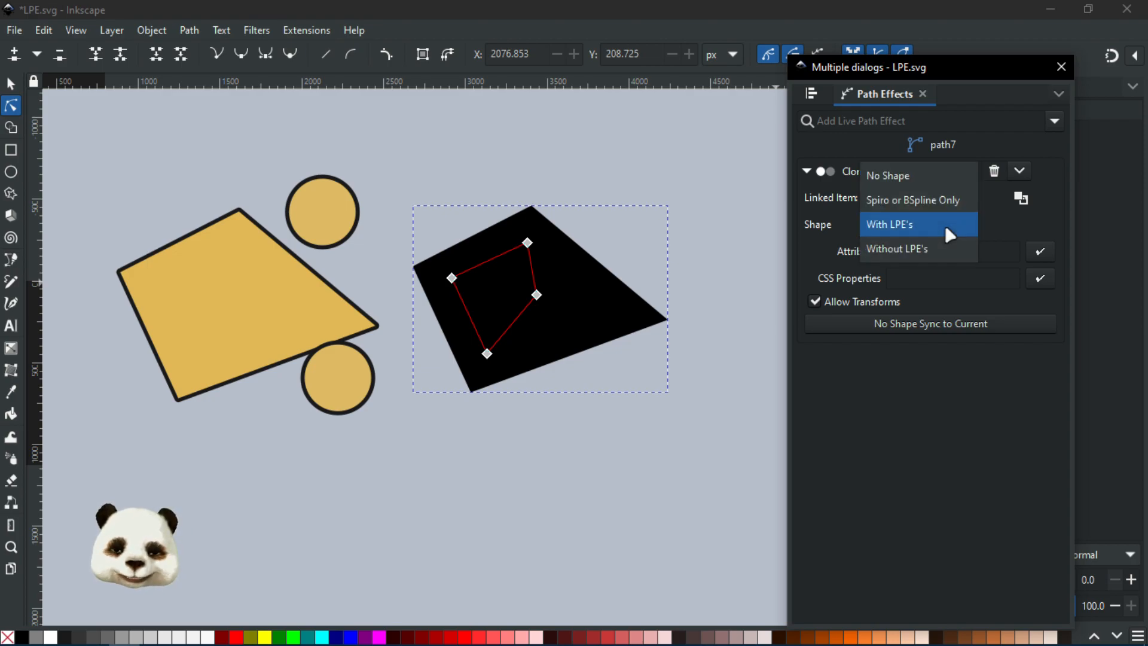
left_click(904, 224)
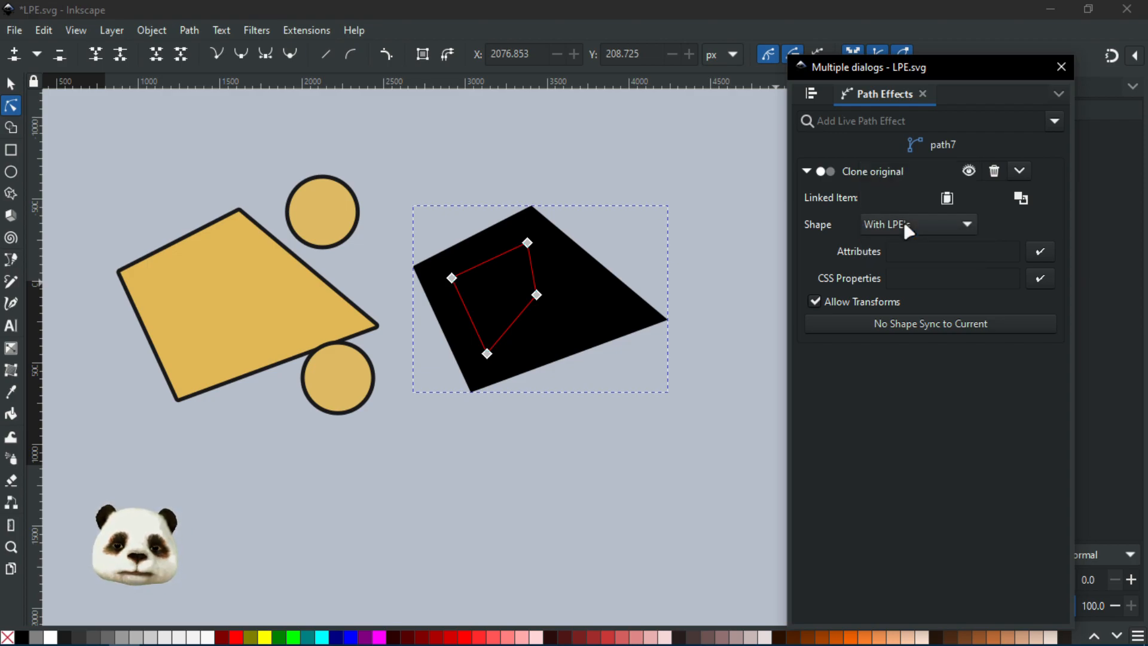
- Set the black clone's Shape to No Shape, and apply No Shape Sync to Current
left_click(903, 220)
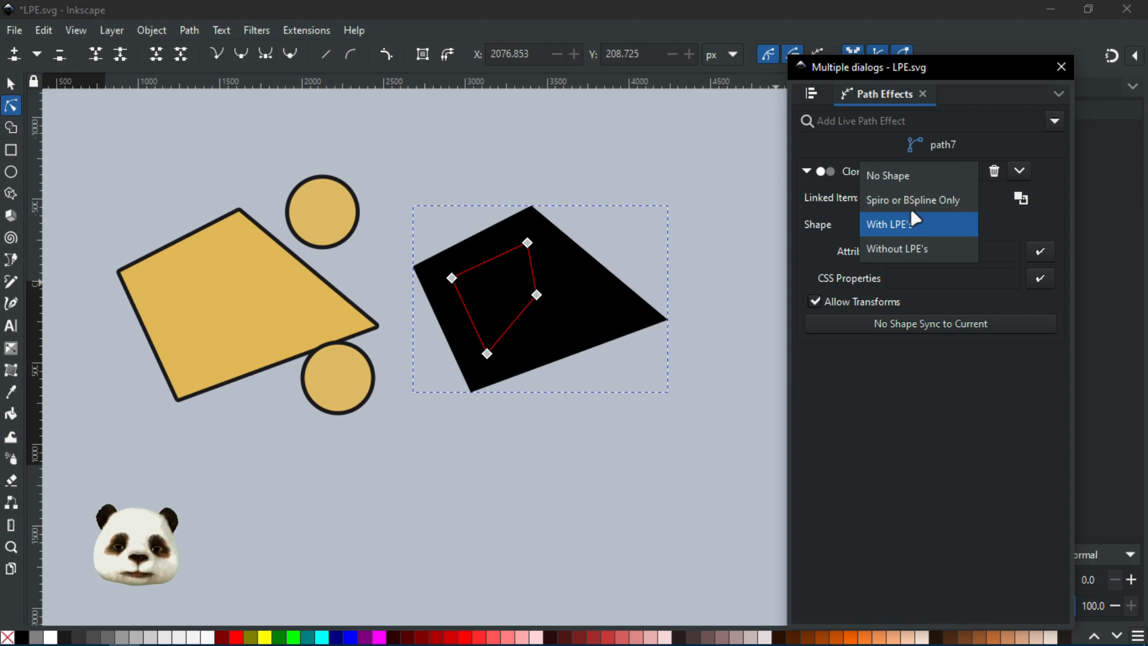
left_click(917, 171)
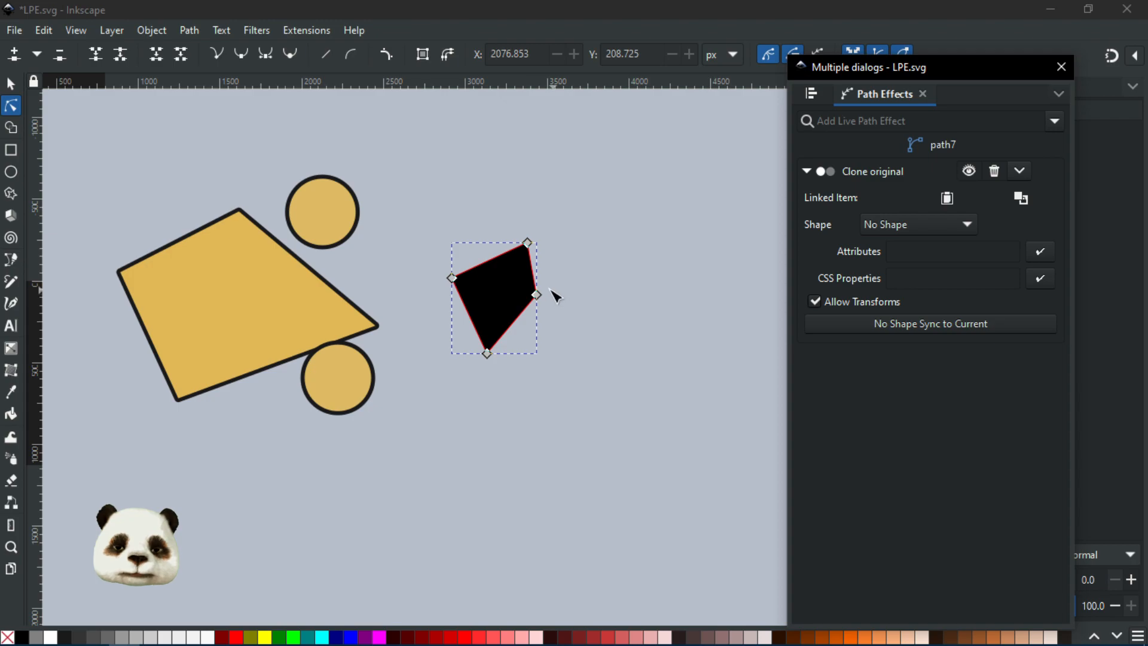
left_click(878, 321)
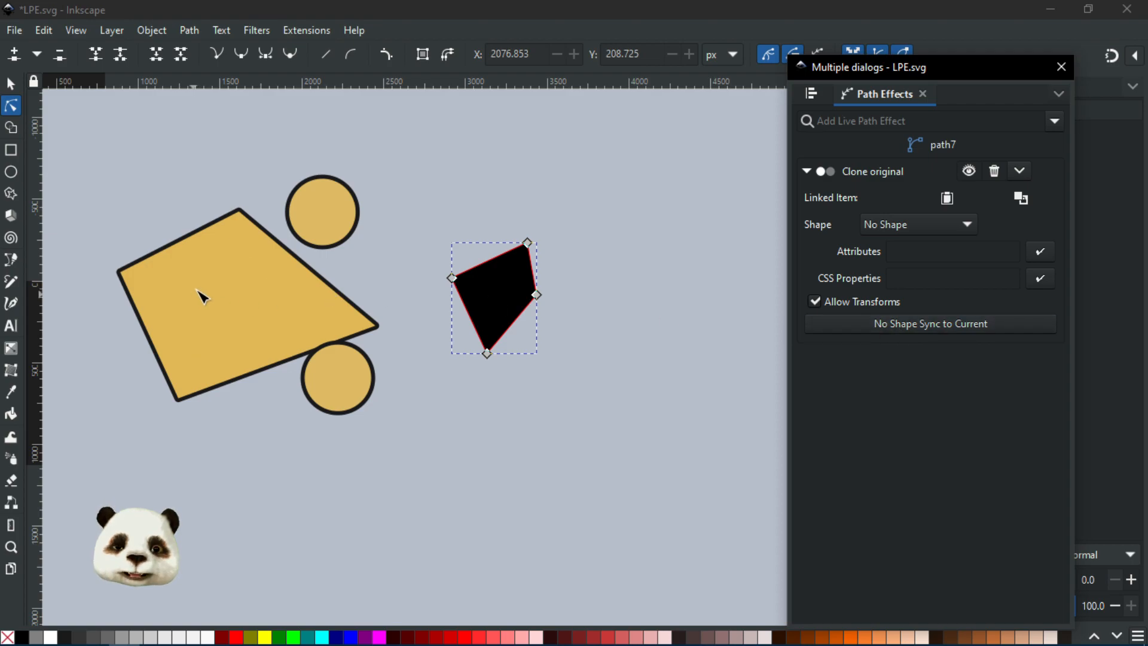
left_click(11, 84)
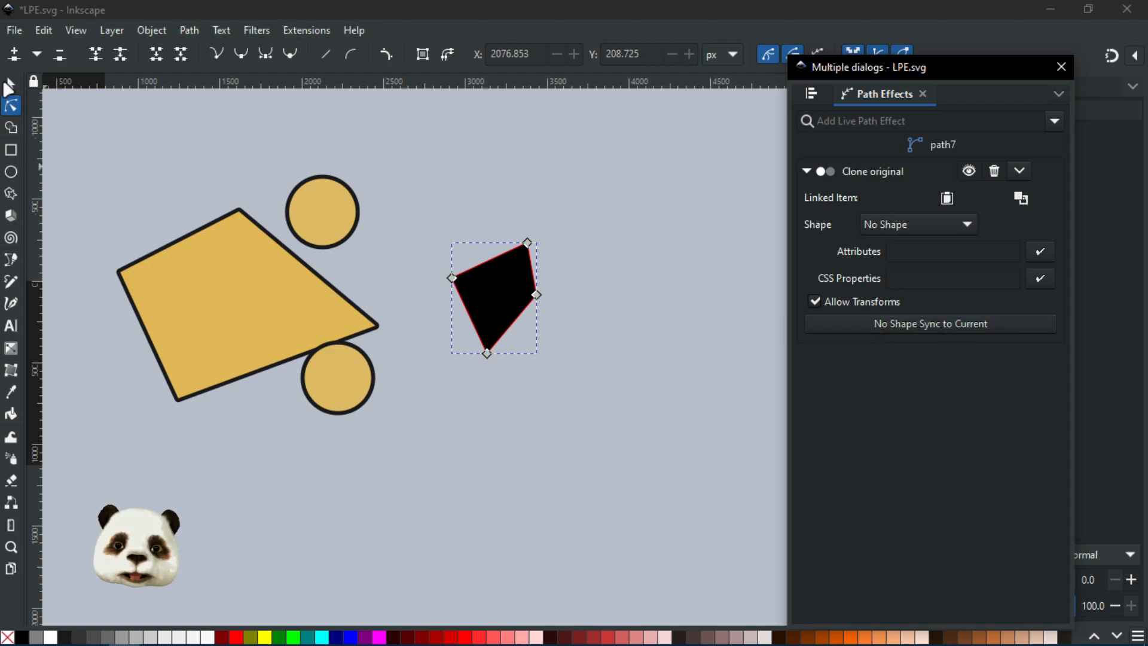
left_click(911, 328)
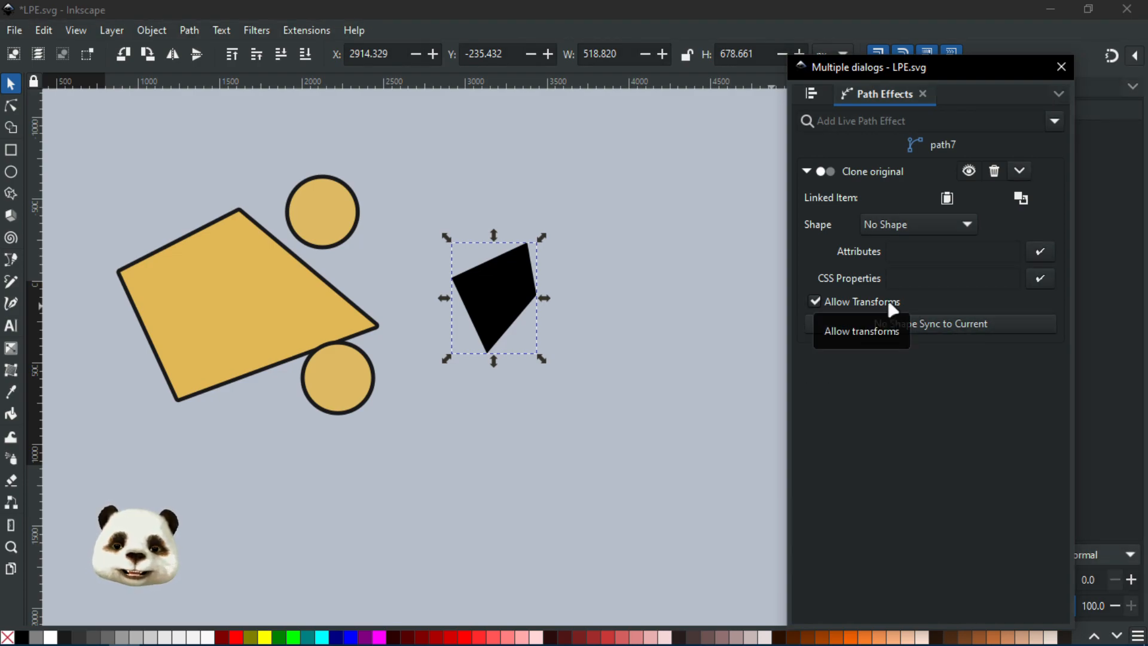
- Move the black clone farther right and slightly down from the golden shape, and reselect the golden original
left_click(221, 311)
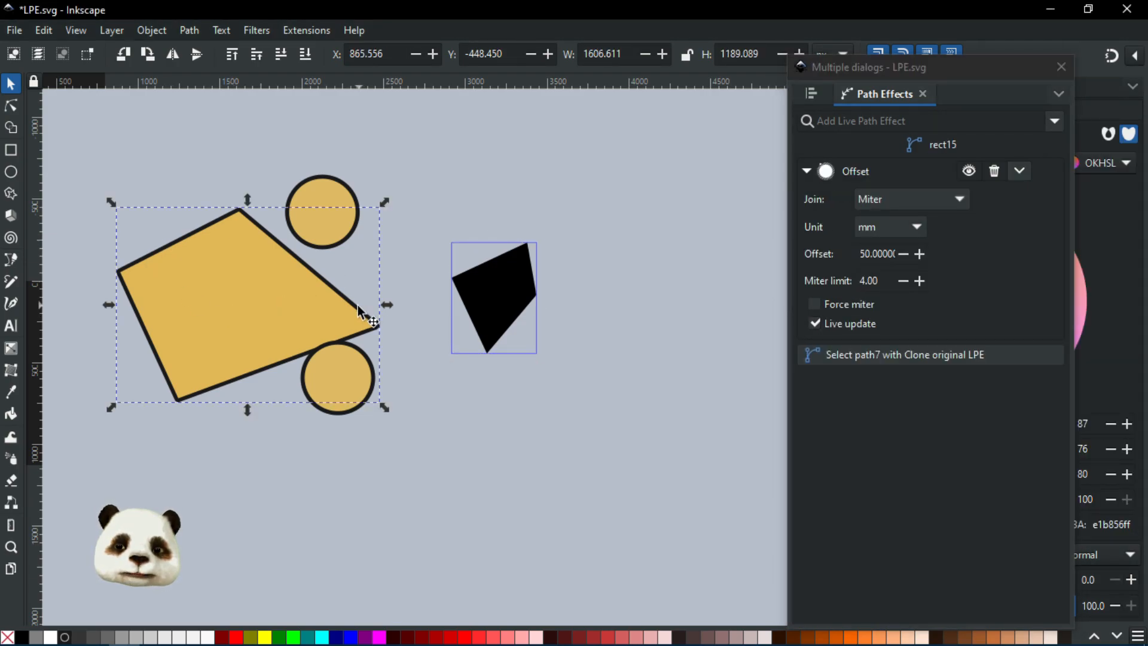
left_click(479, 296)
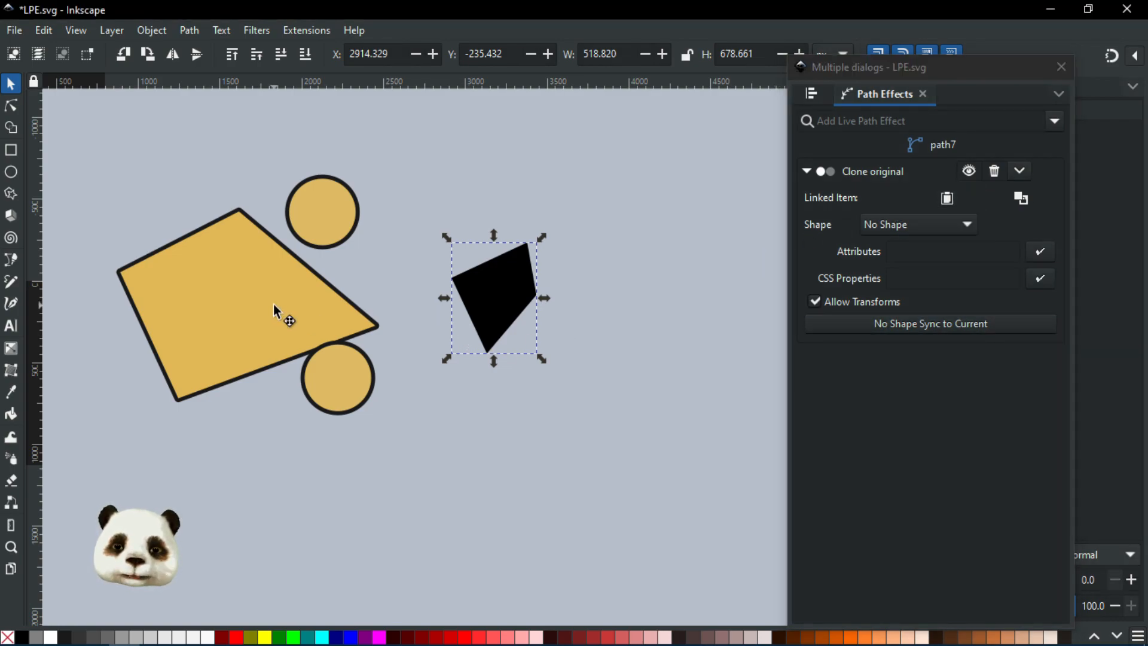
key("shift+d")
left_click(494, 299)
mouse_move(494, 299)
left_mouse_down()
mouse_move(616, 313)
mouse_move(608, 325)
left_mouse_up()
left_click(314, 299)
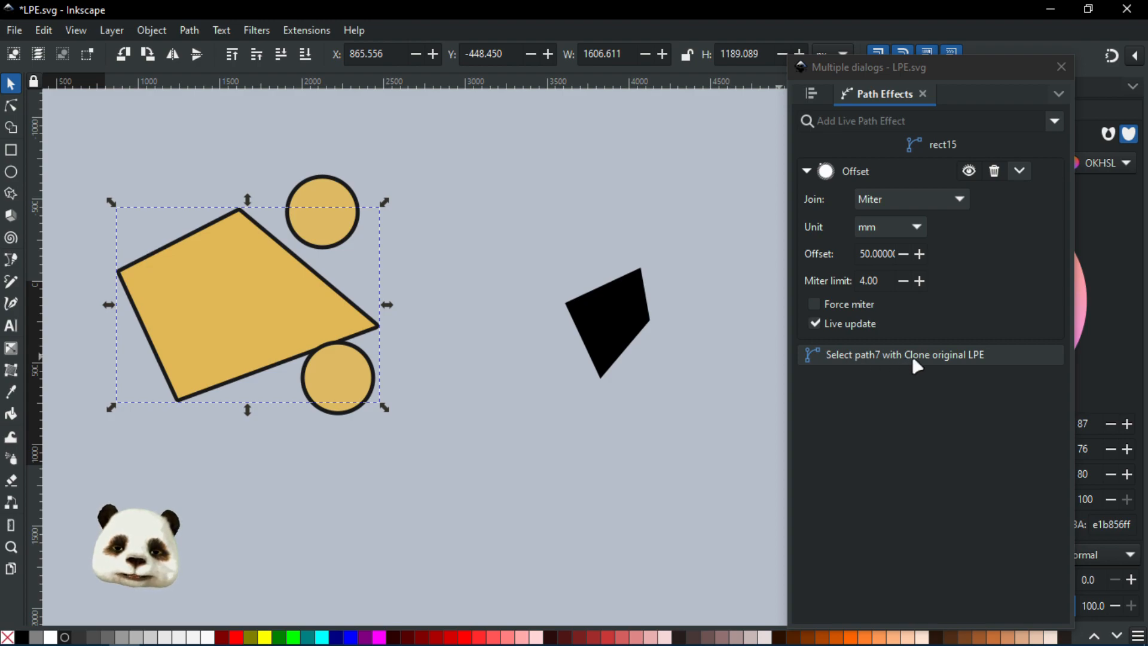
- Jump between the golden original and its linked clone, and move the black clone a little left toward the original
left_click(888, 363)
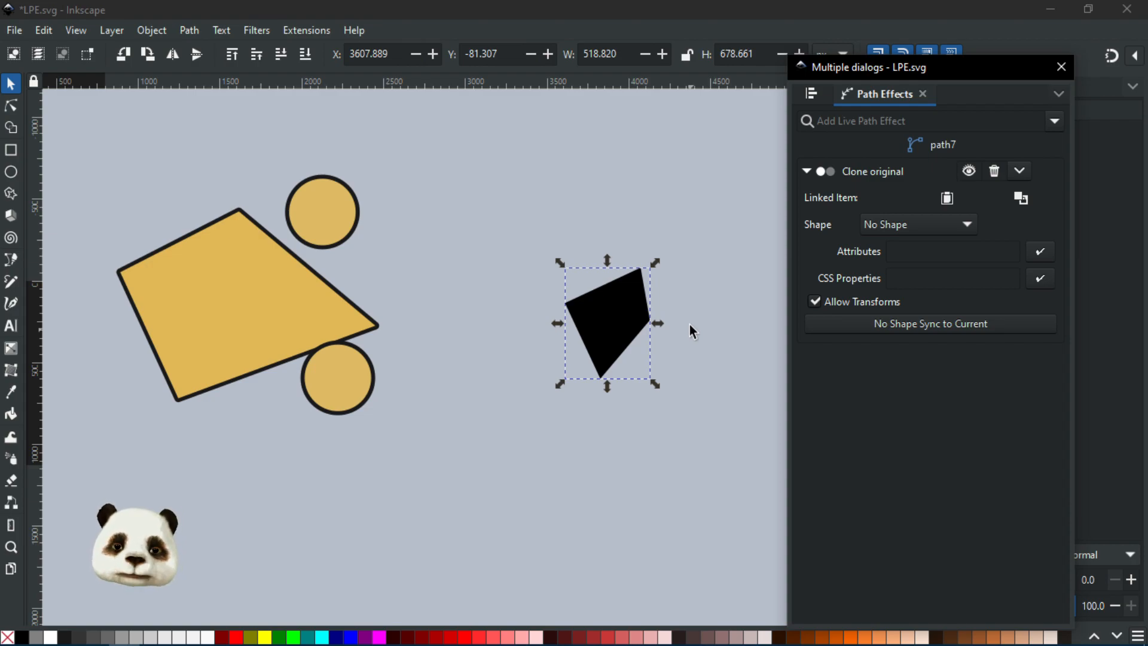
left_click(226, 336)
left_click(871, 353)
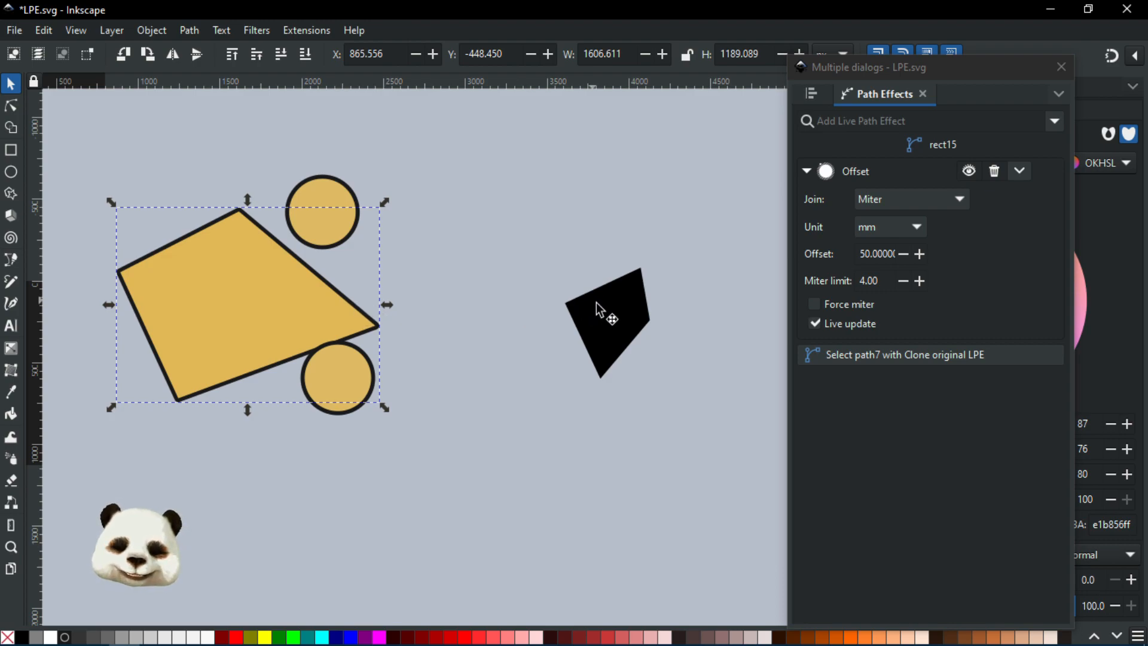
left_click(605, 321)
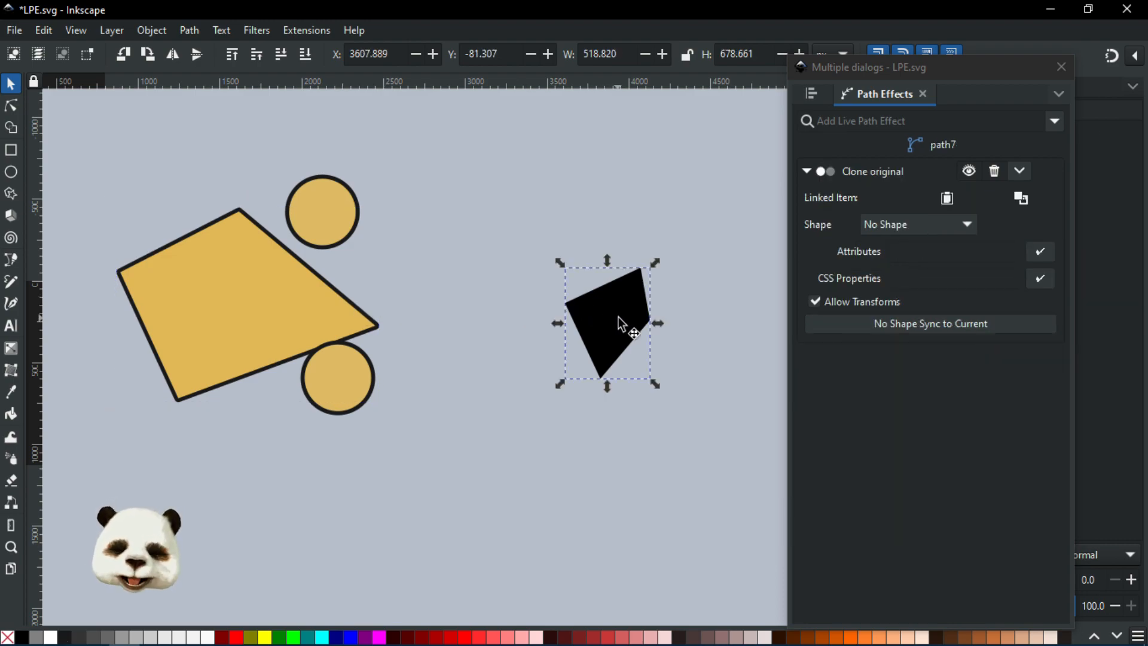
left_click_drag(615, 346, 551, 346)
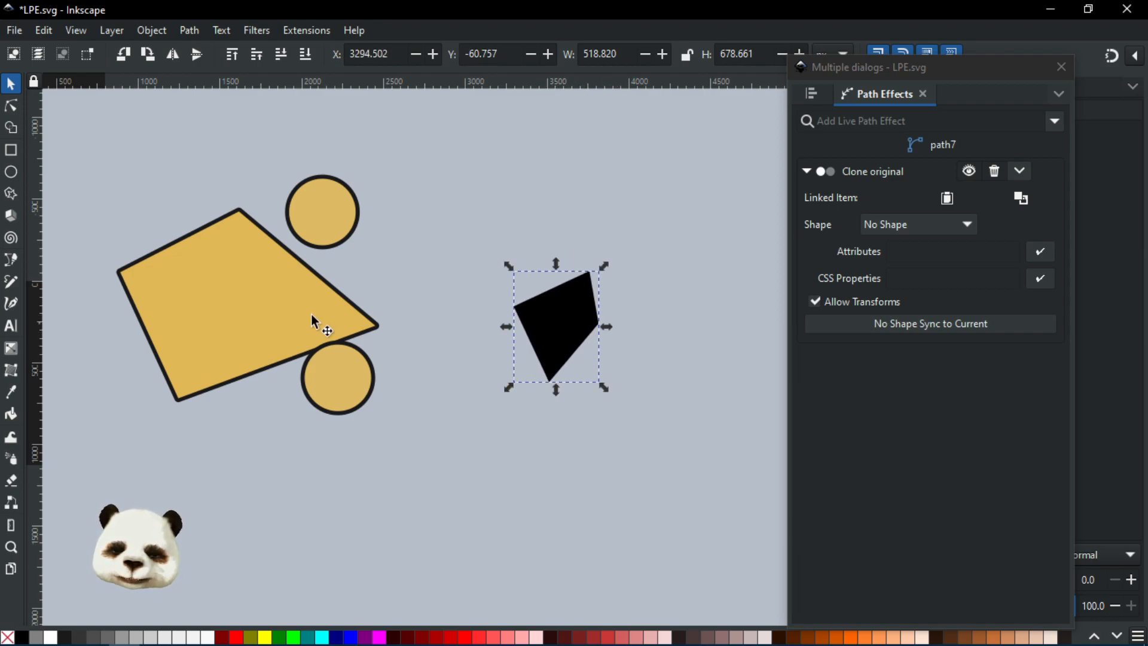
- Set the black clone's Shape to With LPE's and move the clone farther right and slightly up
left_click(874, 220)
left_click(887, 225)
left_click(901, 268)
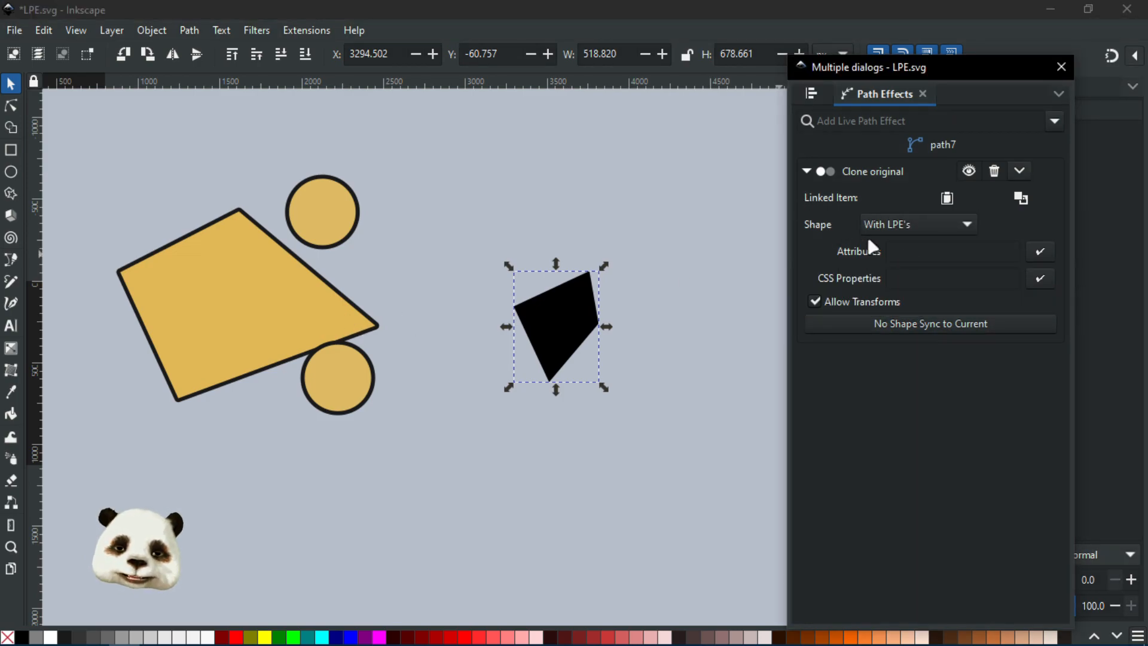
left_click_drag(546, 352, 617, 334)
- Try the black clone's Shape as Without LPE's, and return it to With LPE's
left_click(905, 229)
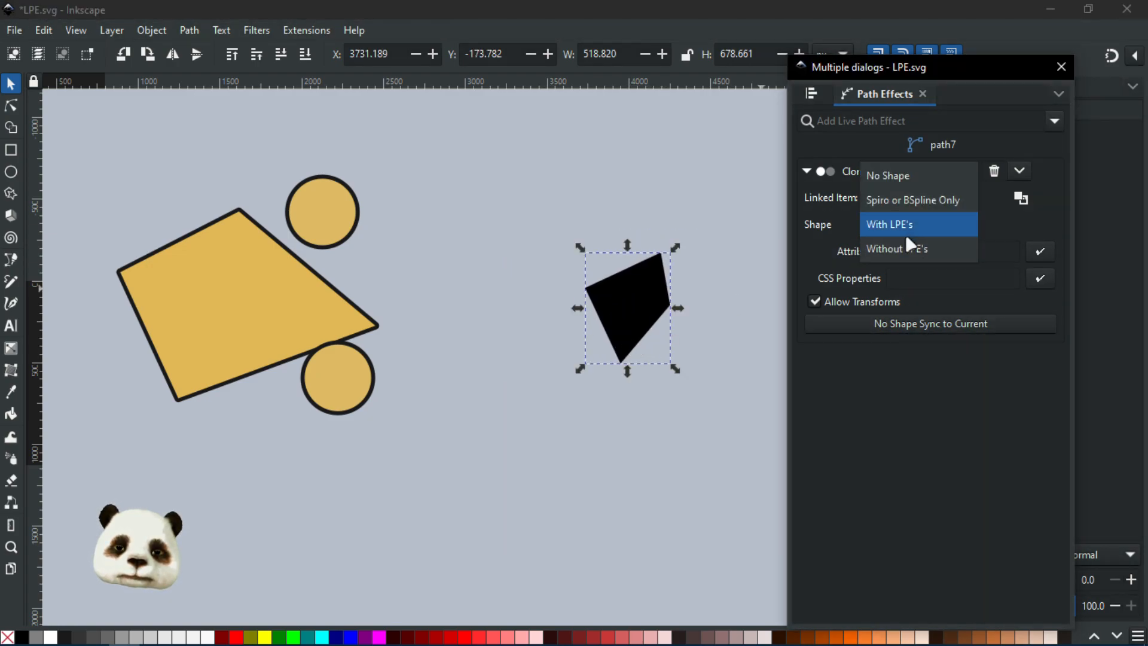
left_click(907, 239)
left_click(905, 227)
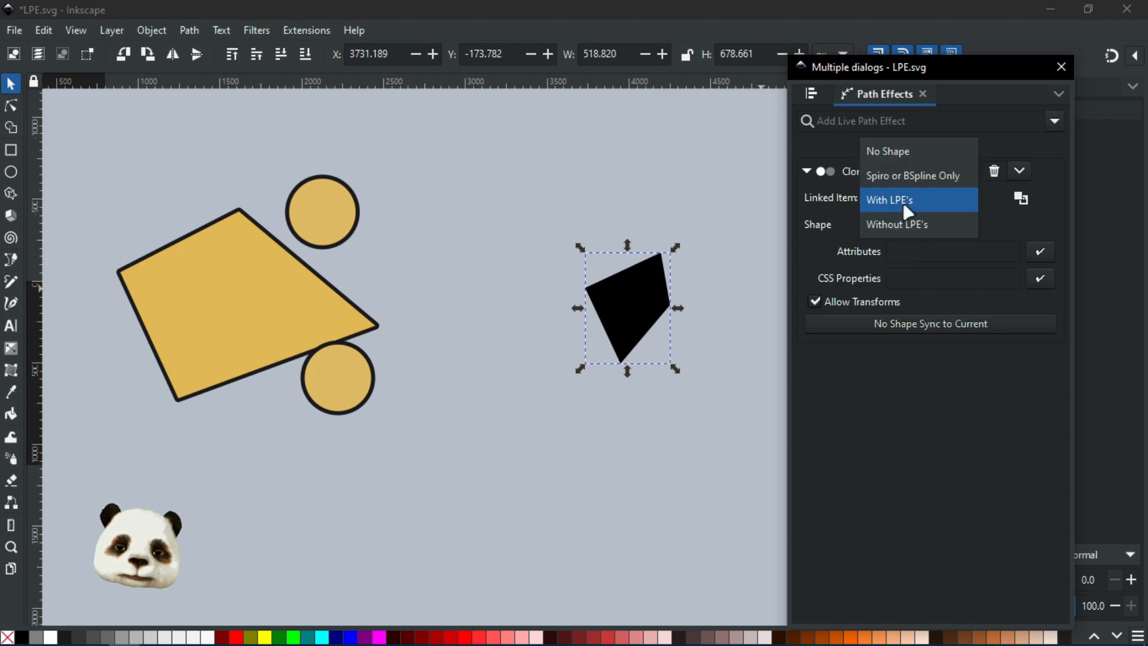
left_click(905, 202)
- Compare the original's and clone's path effects, and remove the Offset effect from the golden shape
left_click(275, 285)
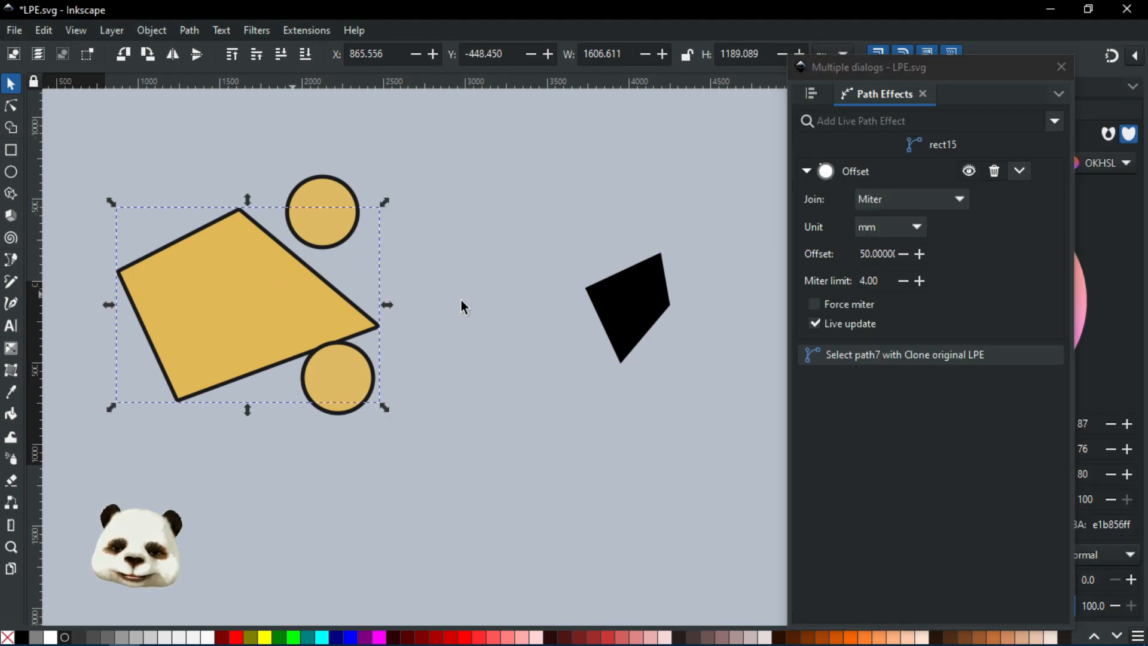
left_click(632, 309)
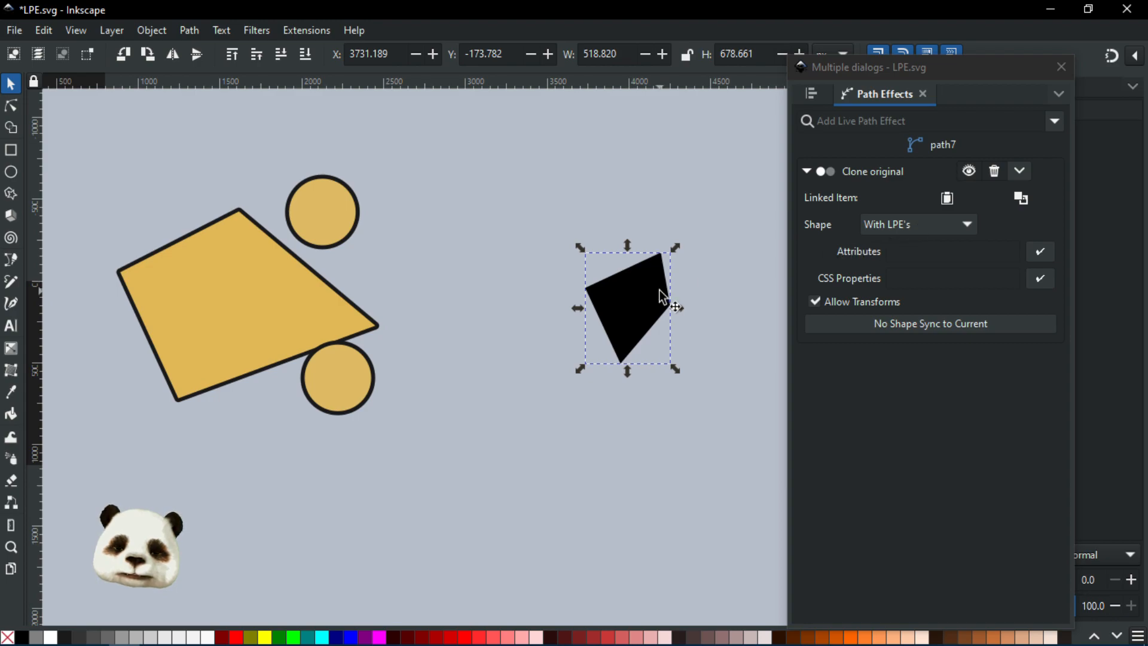
left_click(312, 316)
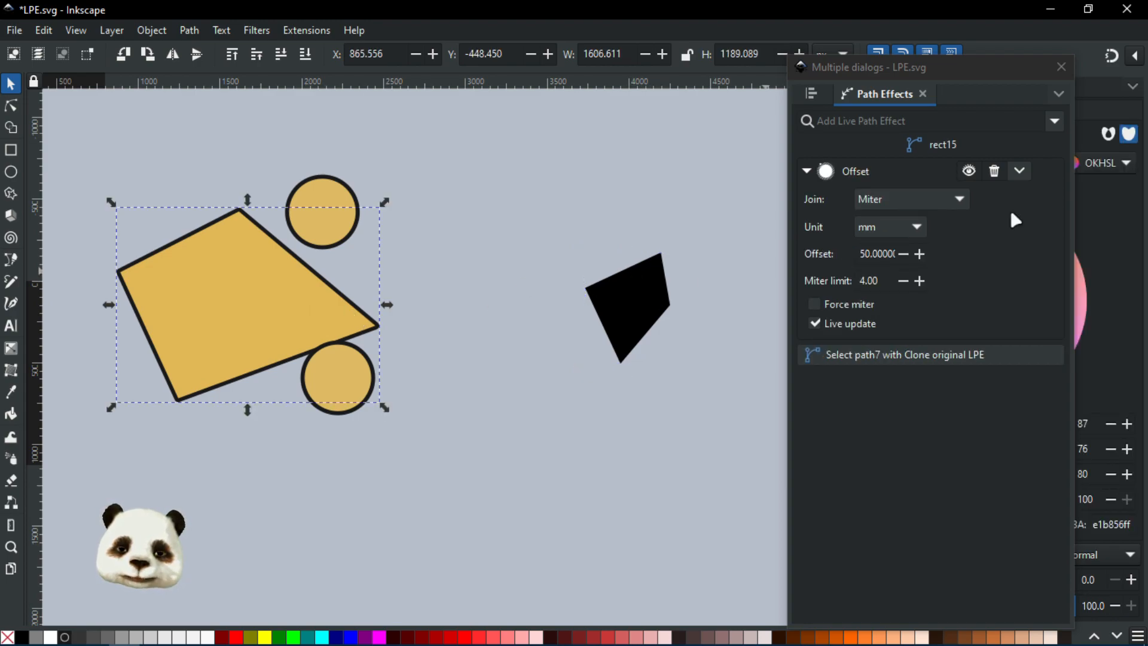
left_click(995, 172)
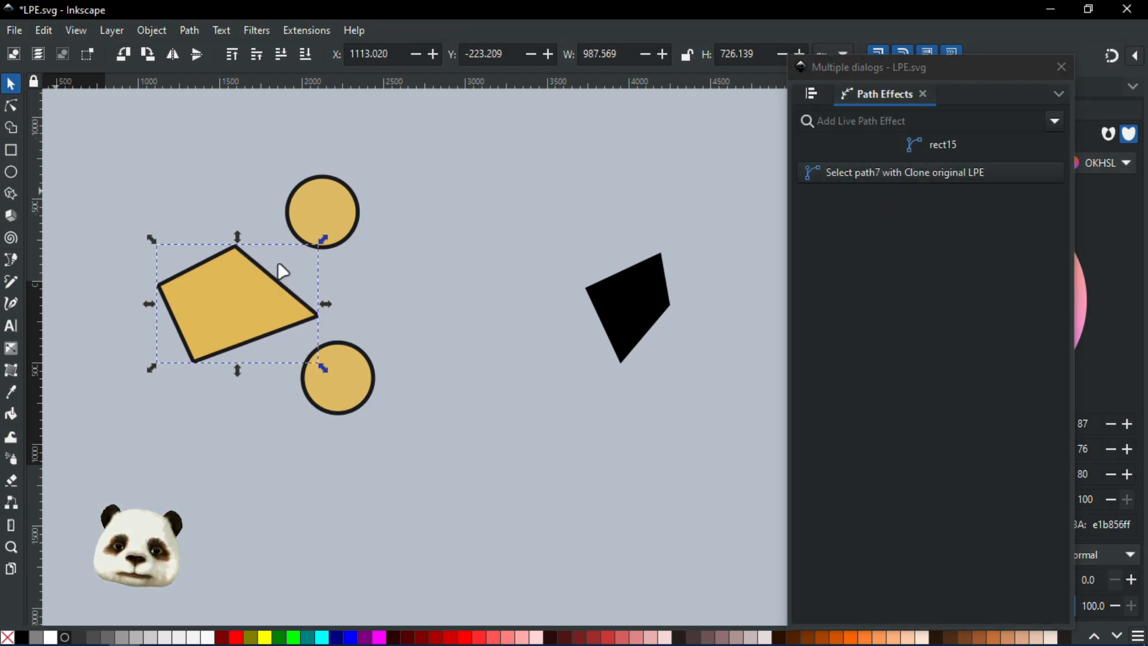
- Move the golden shape's right corner node down and left to about X 1758, Y 507 px
key("n")
left_click_drag(316, 315, 264, 364)
left_click(609, 289)
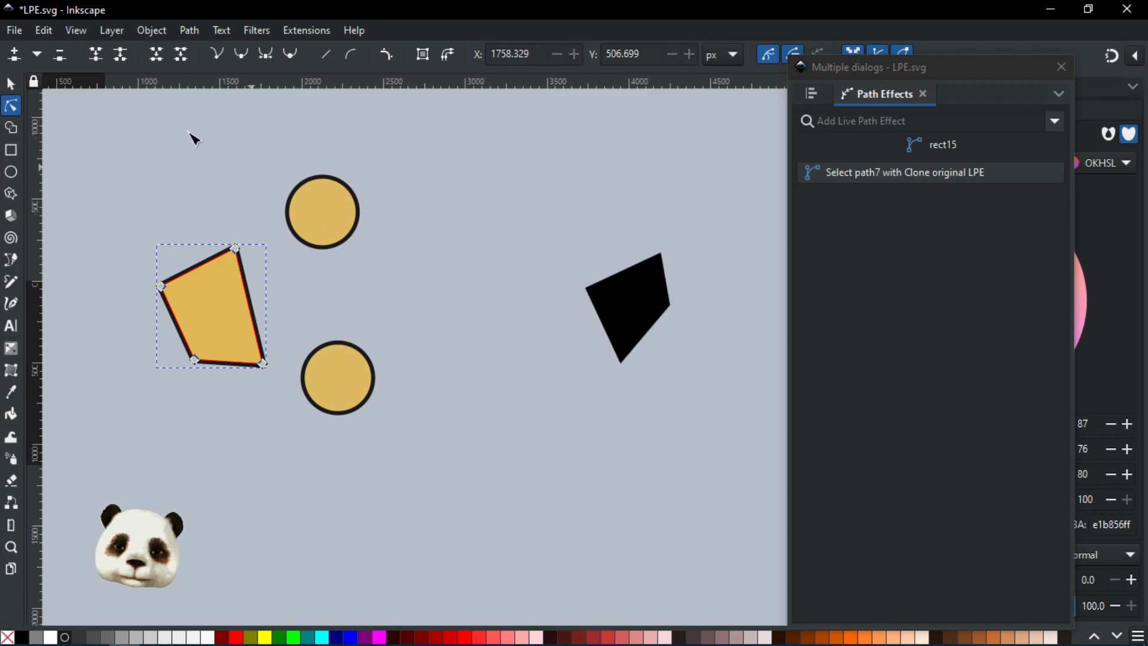
- Delete the black clone
left_click(10, 84)
left_click(630, 308)
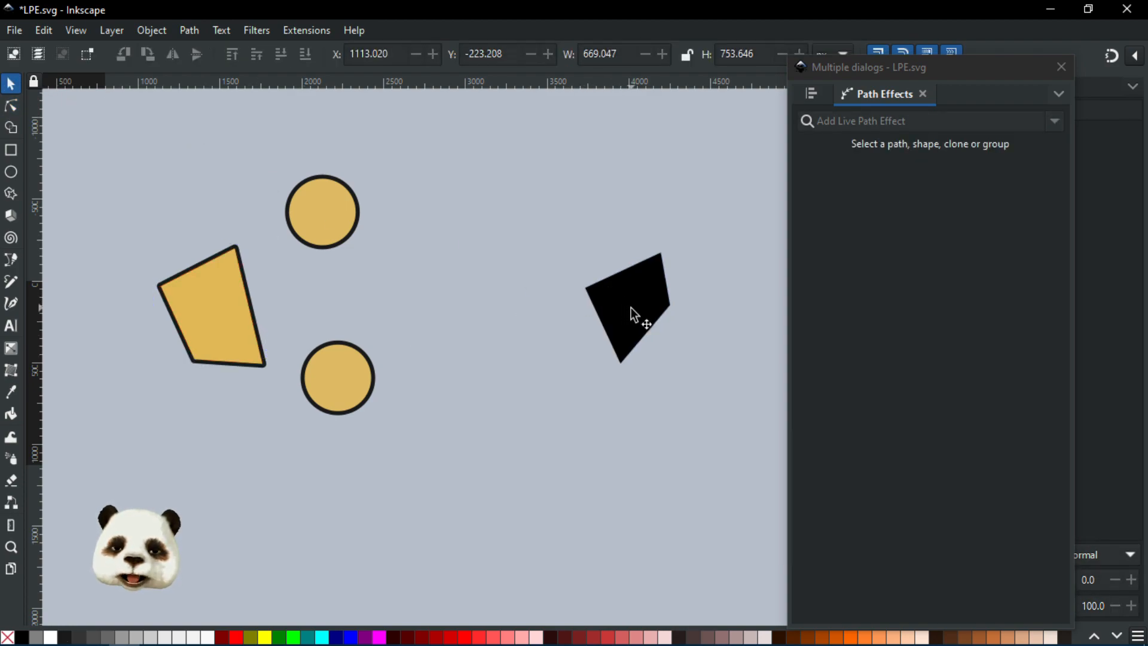
key("Delete")
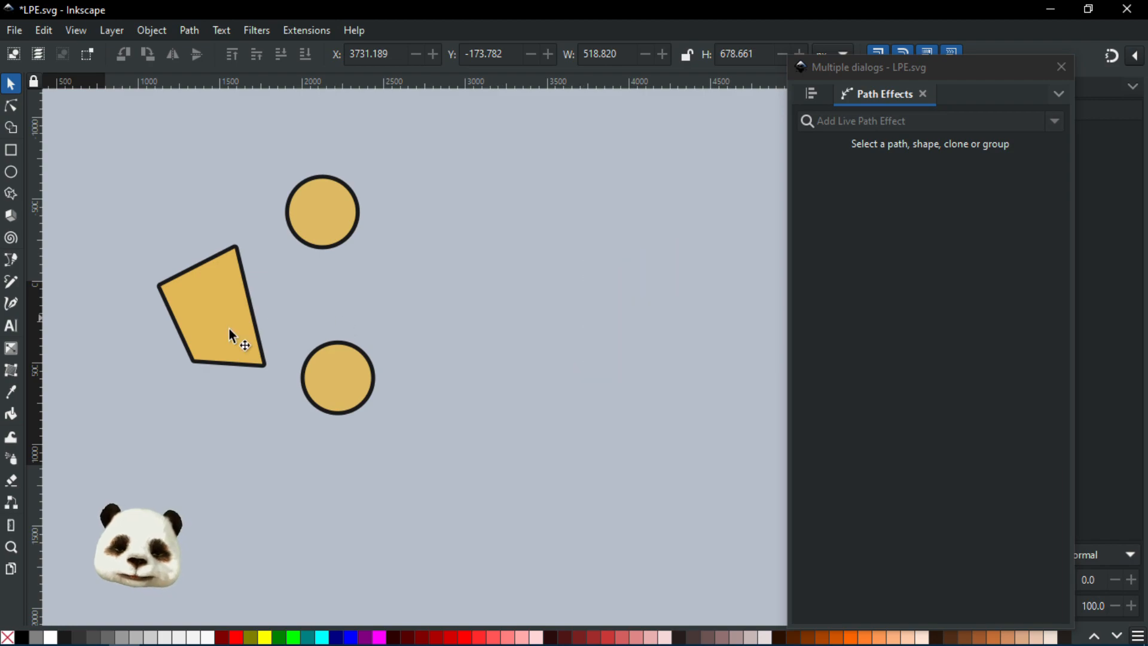
- Create a new clone of the golden four-sided shape with Clone original path (LPE)
left_click(228, 328)
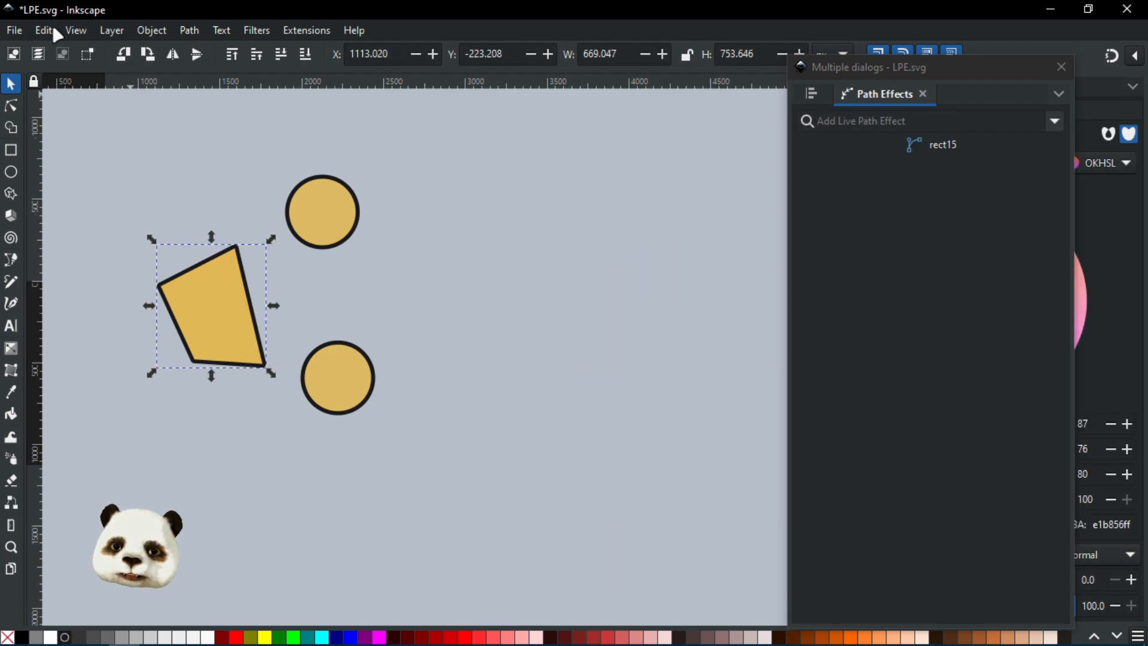
left_click(53, 30)
mouse_move(167, 245)
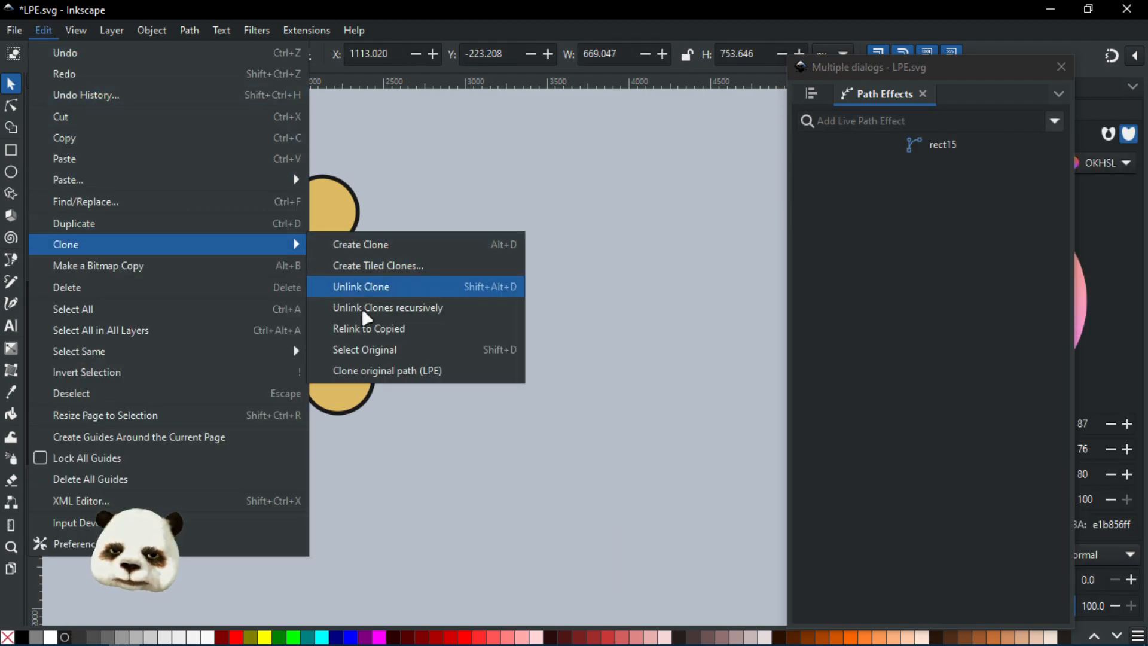
left_click(370, 350)
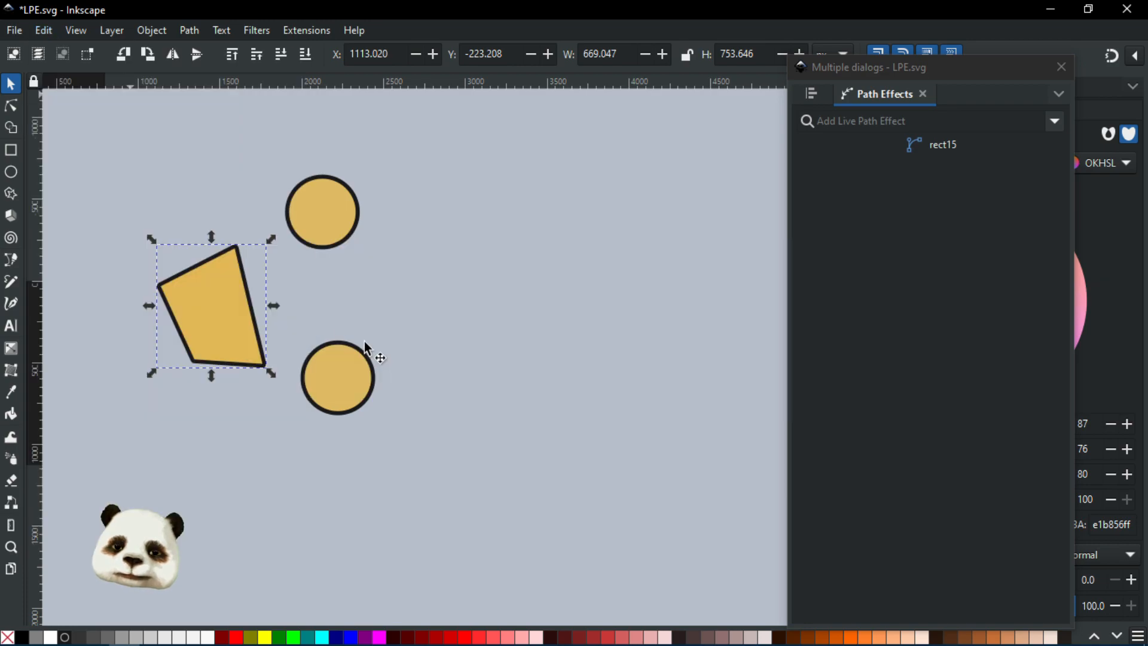
left_click(45, 29)
mouse_move(169, 246)
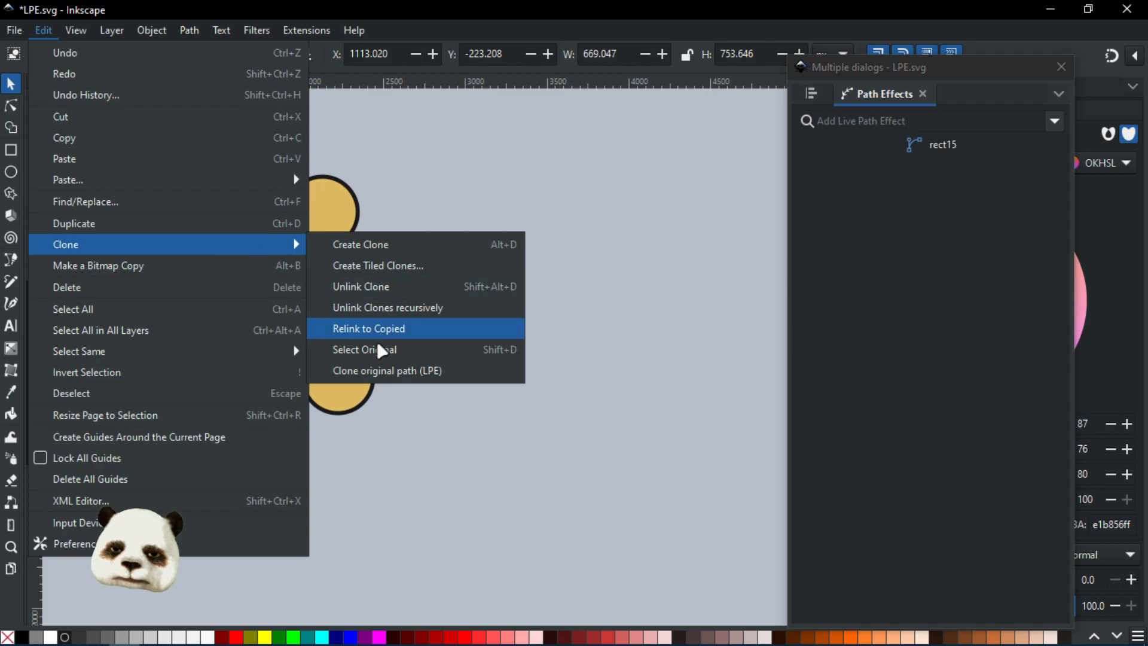
left_click(364, 372)
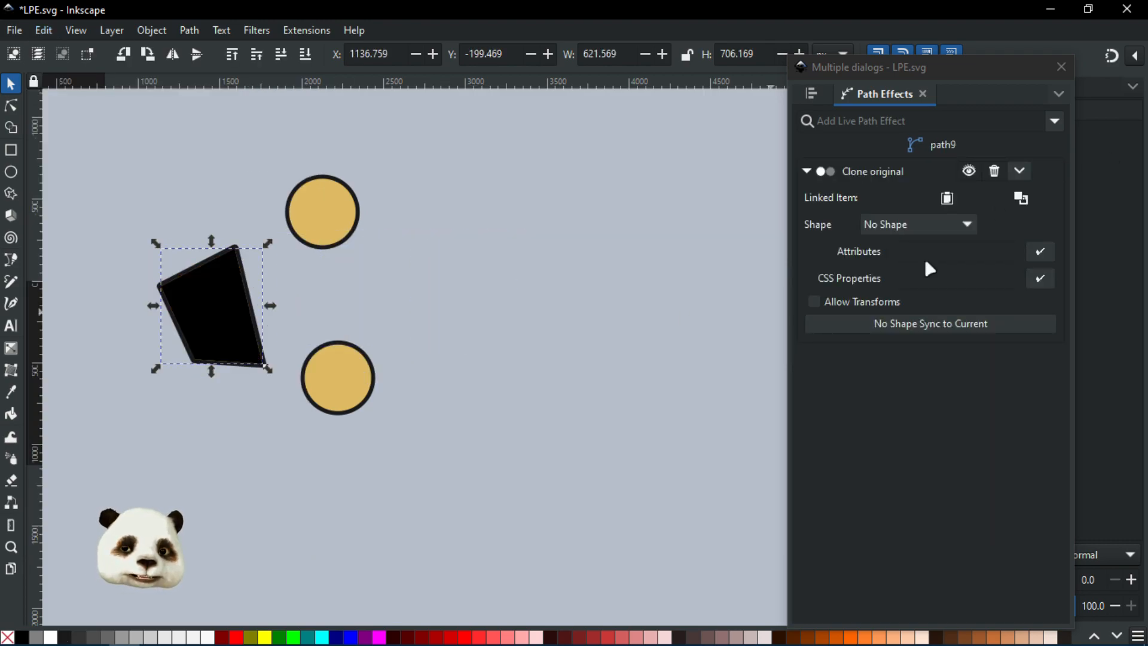
- Enable Allow Transforms for the new black clone and move it right of the circles, to about X 3361, Y -354 px
left_click(815, 302)
left_click(815, 302)
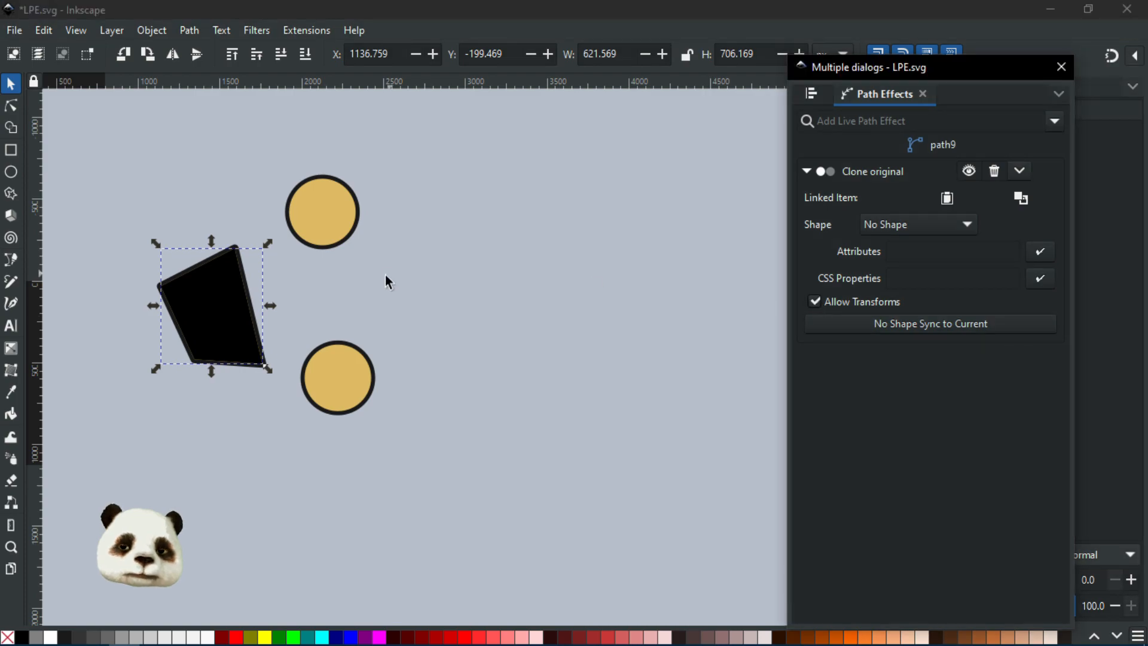
mouse_move(199, 324)
left_mouse_down()
mouse_move(663, 331)
mouse_move(604, 315)
left_mouse_up()
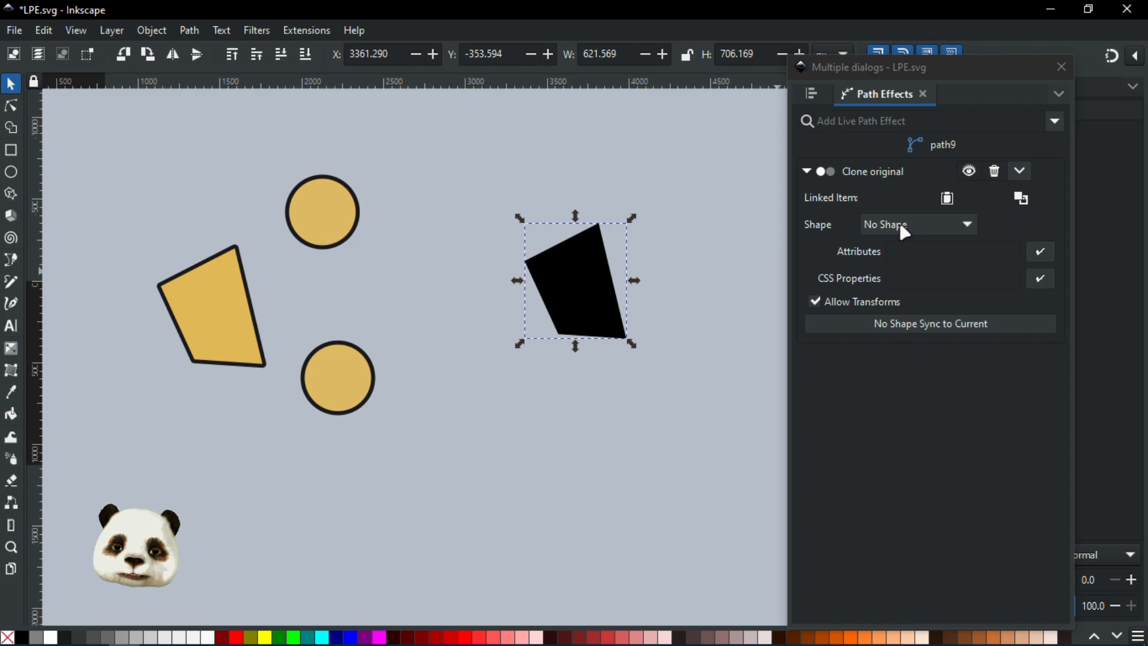
- Reshape the black clone into an irregular spiky outline by moving its lower-right node, adding a node on each edge, and pulling them outward
left_click(10, 106)
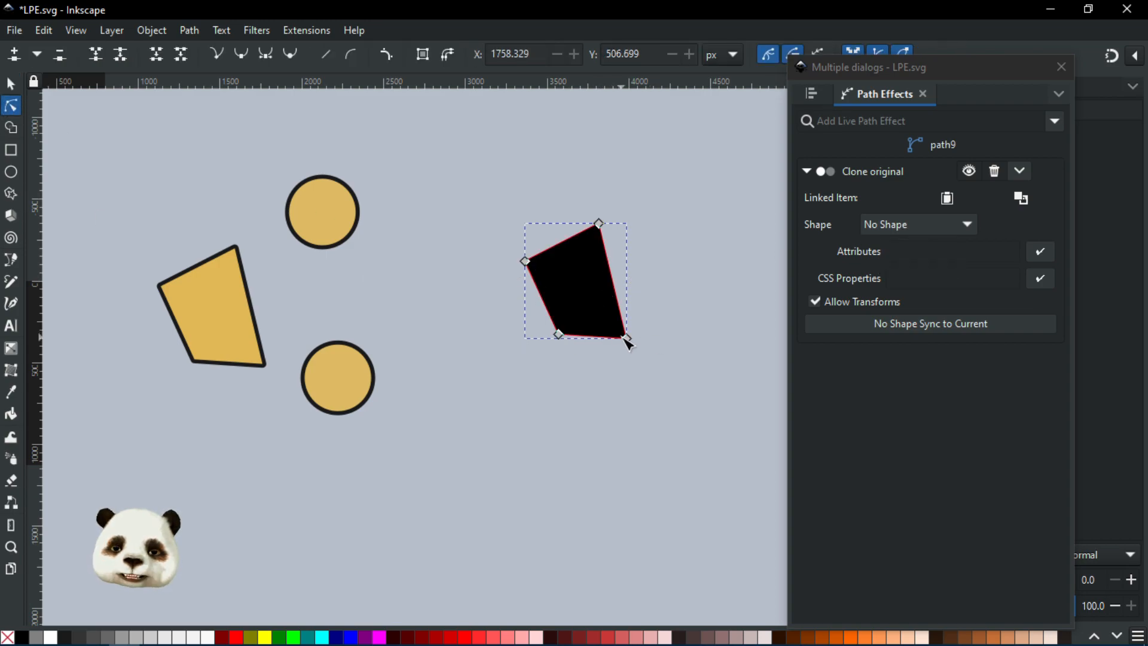
left_click_drag(625, 337, 662, 312)
double_click(631, 268)
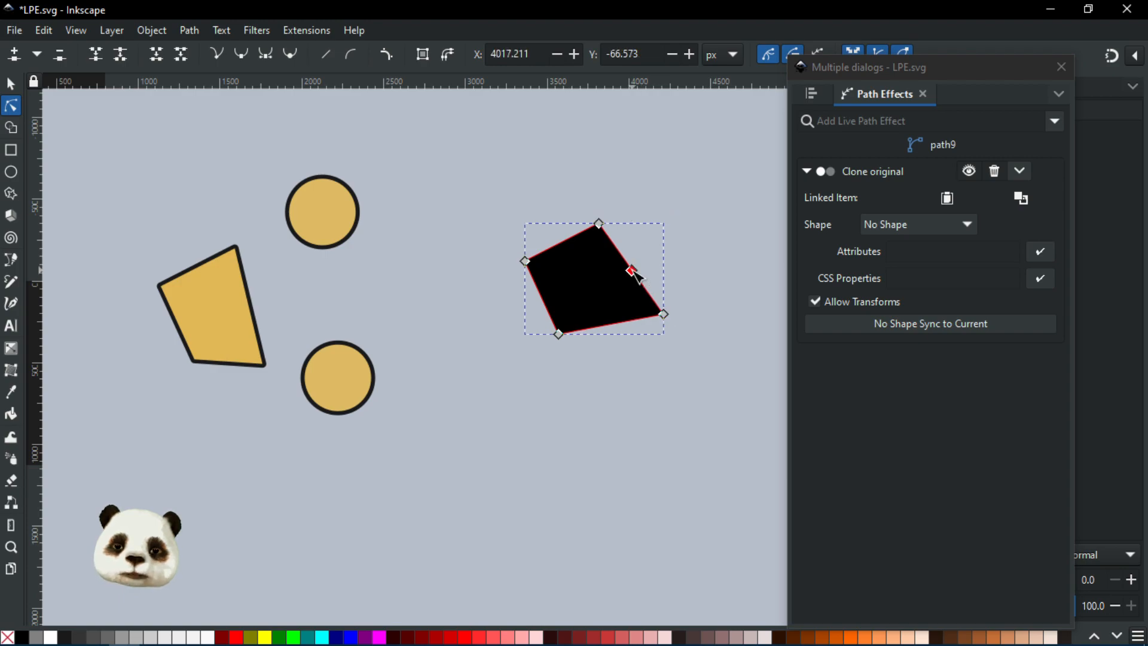
left_click_drag(631, 268, 689, 204)
double_click(567, 239)
left_click_drag(567, 239, 514, 180)
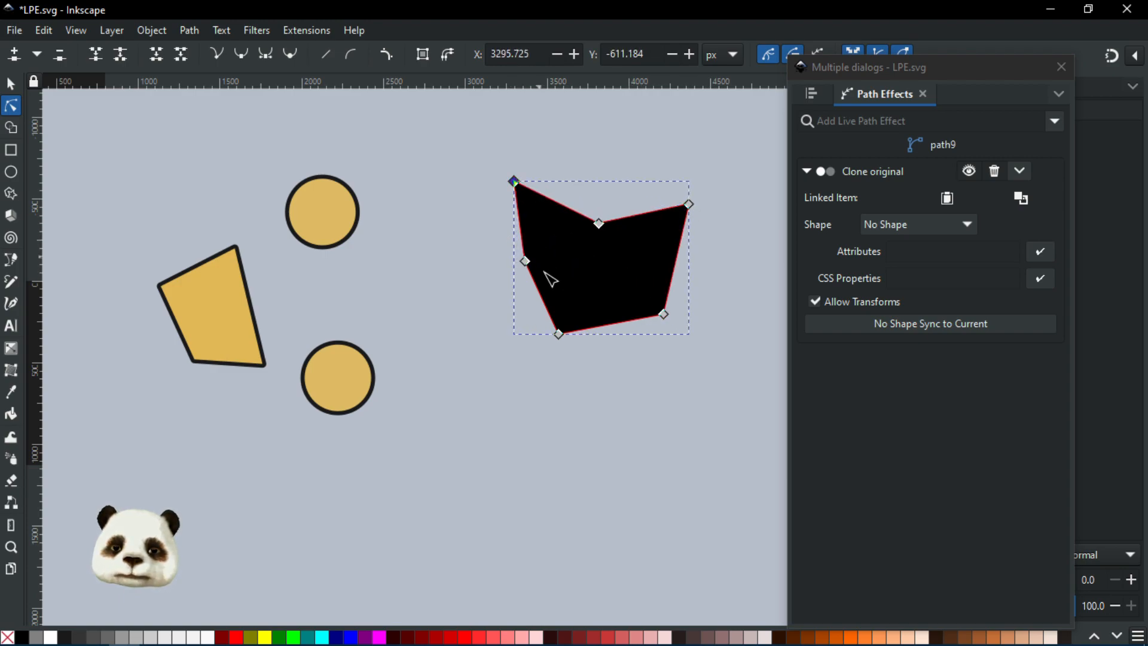
double_click(543, 297)
left_click_drag(543, 297, 494, 311)
double_click(610, 324)
left_click_drag(614, 328, 581, 370)
left_click(11, 84)
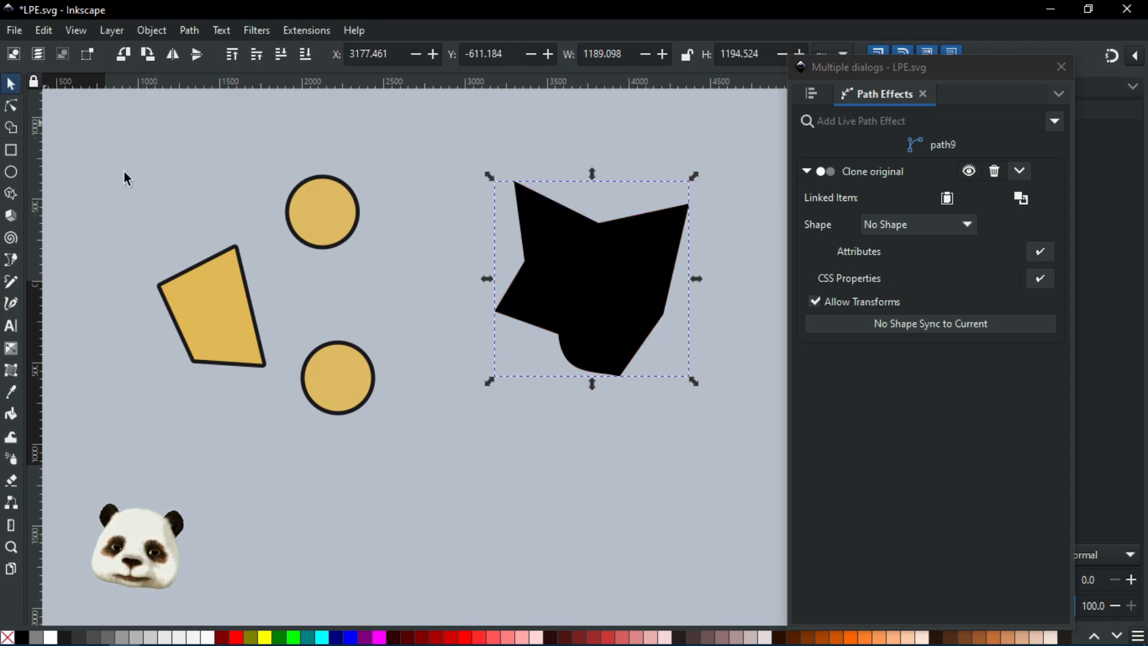
- Change the golden original's fill to salmon, RGBA ebad93ff
left_click(237, 294)
left_click_drag(894, 69, 1147, 93)
mouse_move(1024, 251)
left_mouse_down()
mouse_move(1045, 248)
mouse_move(1045, 264)
mouse_move(1033, 252)
left_mouse_up()
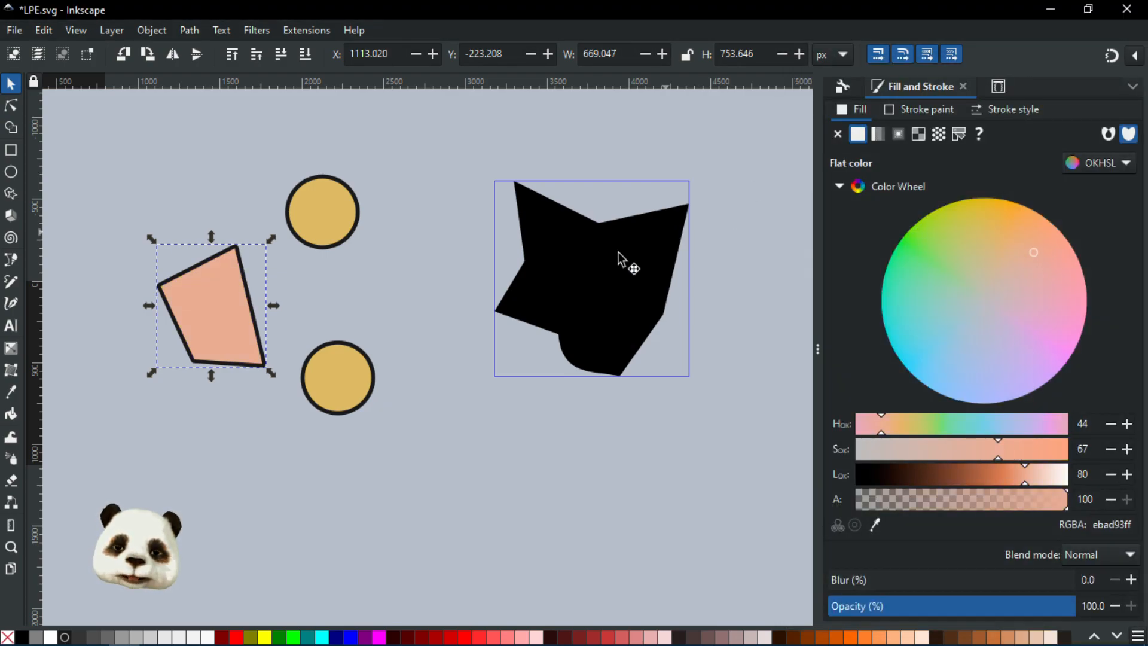
- Set the black clone's CSS Properties to fill and apply it so the clone inherits the original's fill
left_click(605, 313)
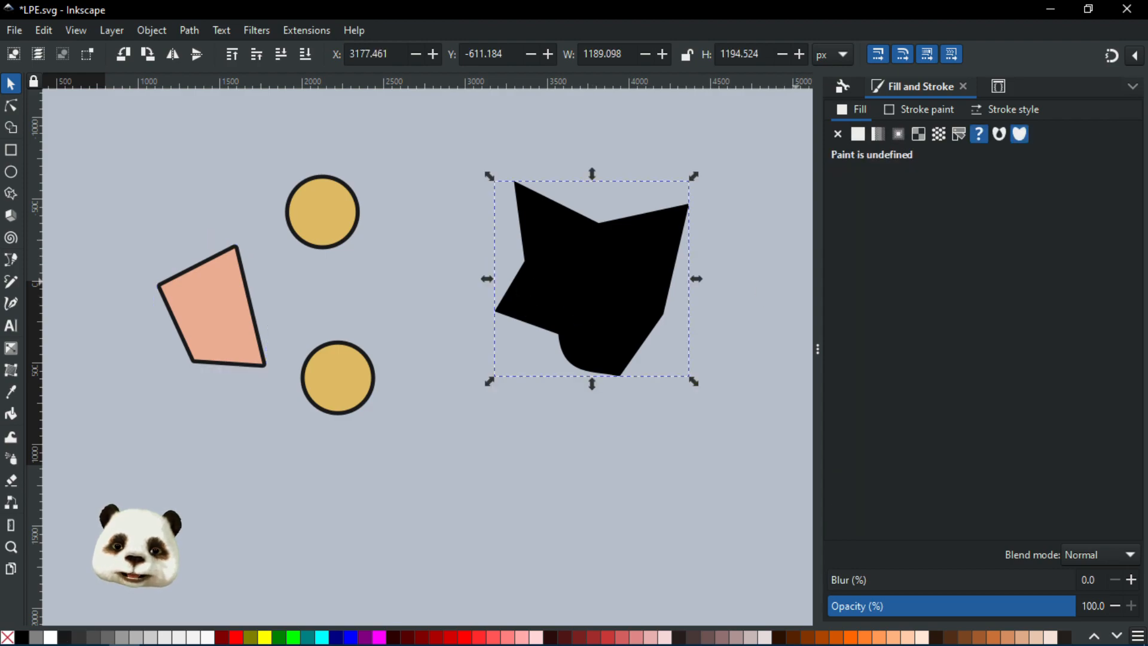
left_click_drag(1147, 91, 933, 76)
left_click(916, 286)
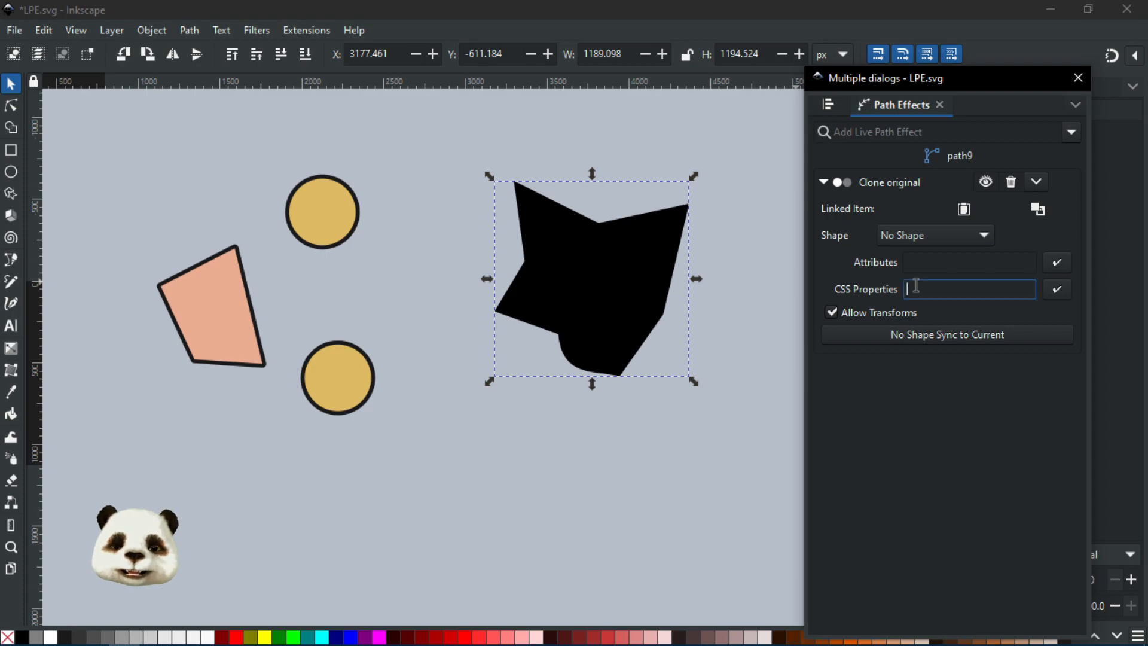
type("fill")
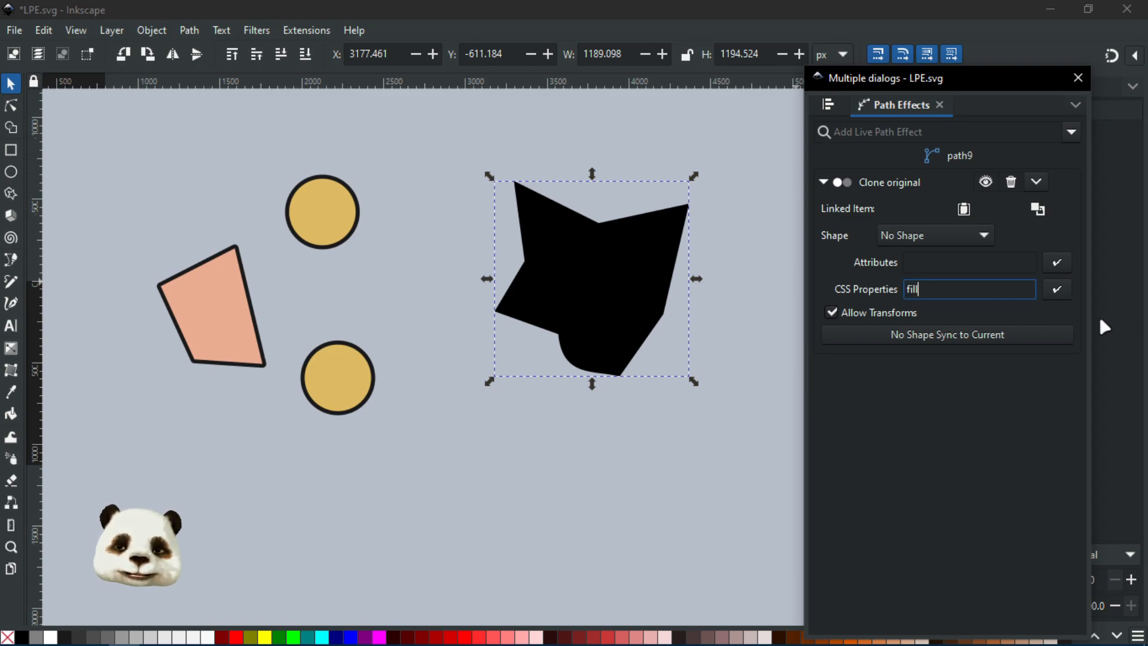
left_click(1053, 288)
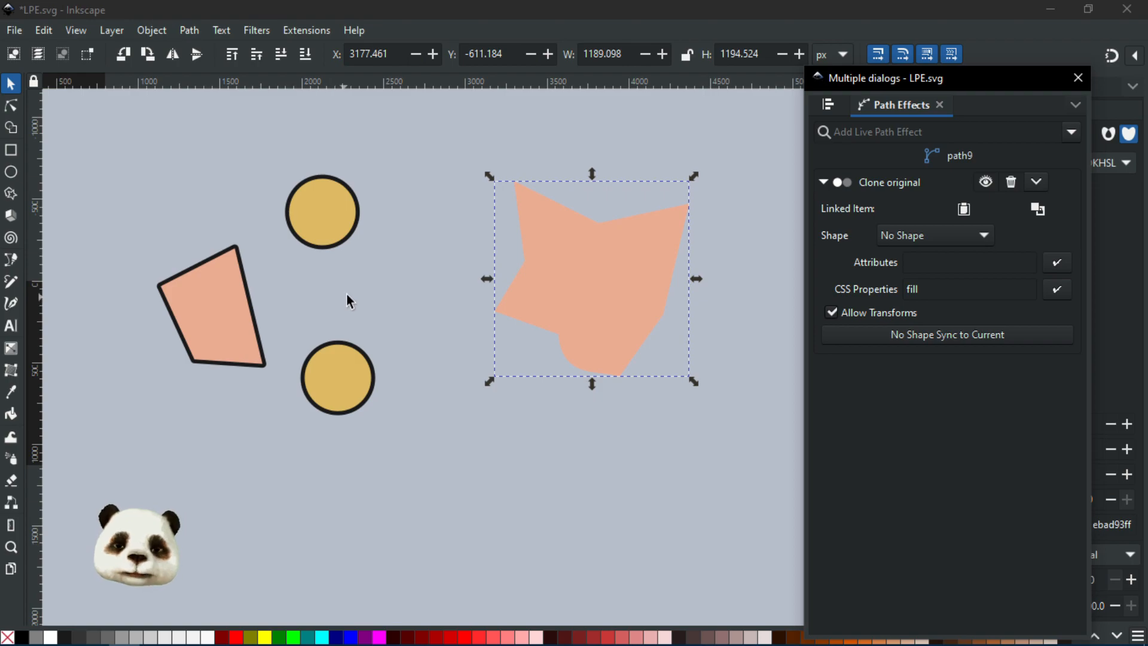
- Lower the salmon original's opacity to 60%
left_click(247, 311)
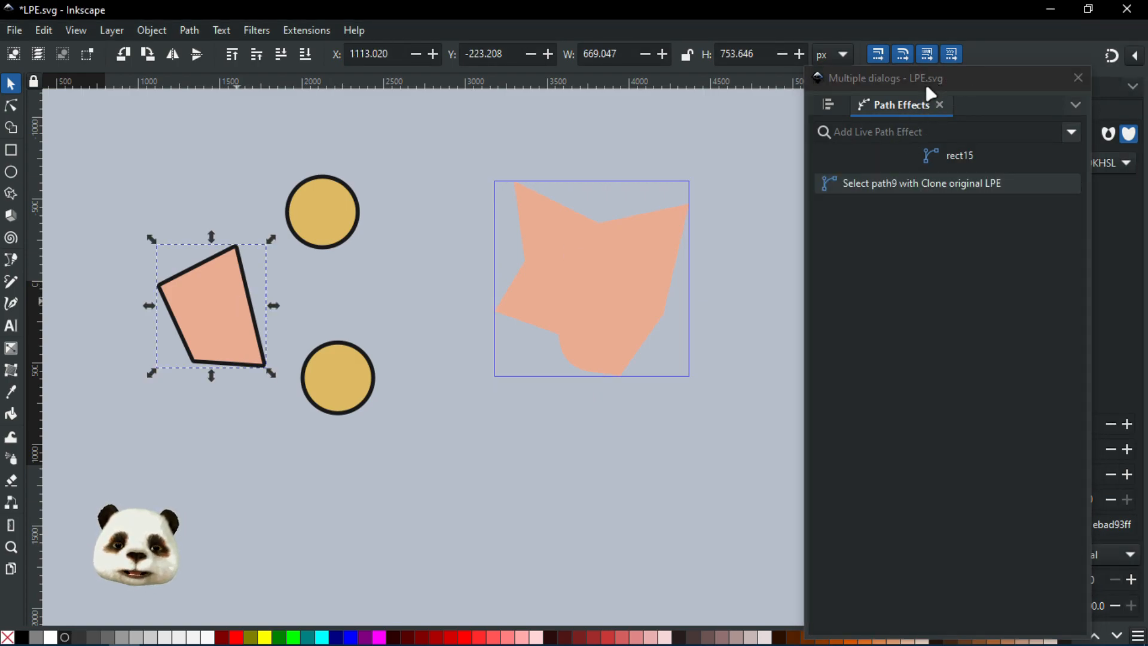
left_click_drag(923, 73, 764, 72)
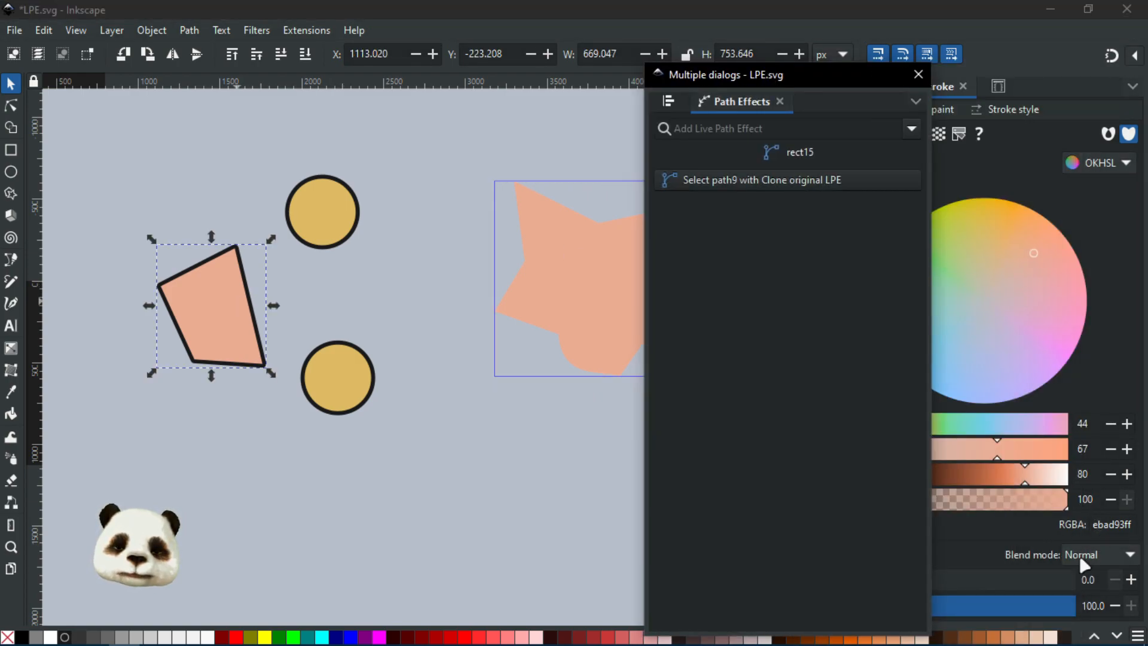
left_click_drag(1028, 607, 976, 607)
left_click_drag(749, 78, 878, 79)
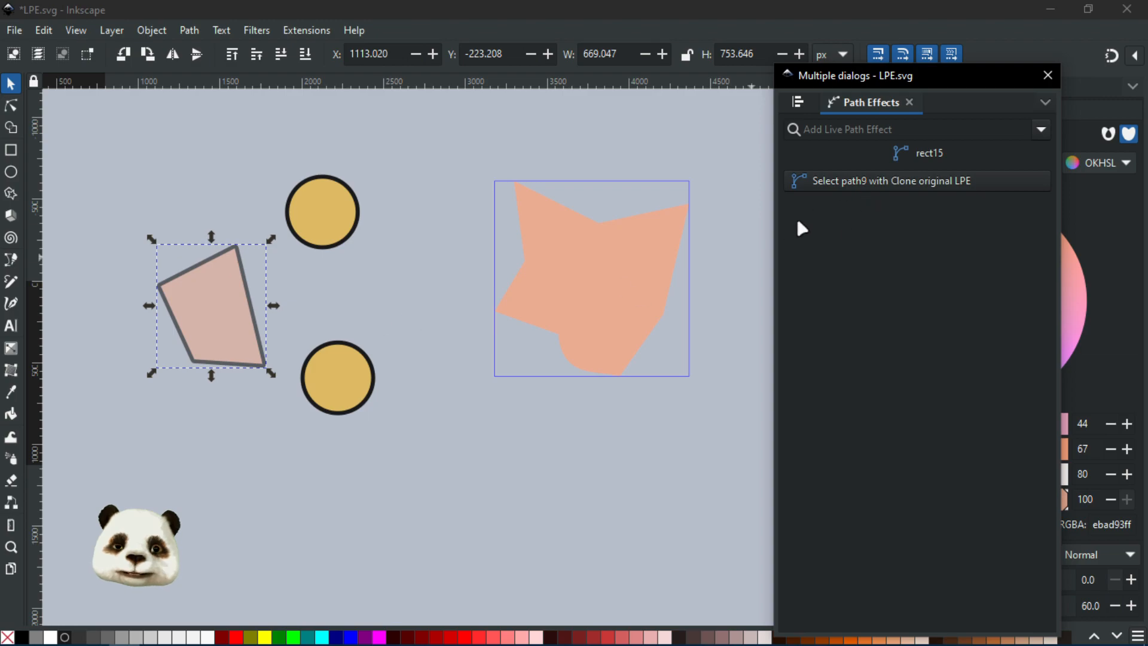
- Extend the salmon clone's CSS Properties to fill, opacity and apply the list
left_click(636, 236)
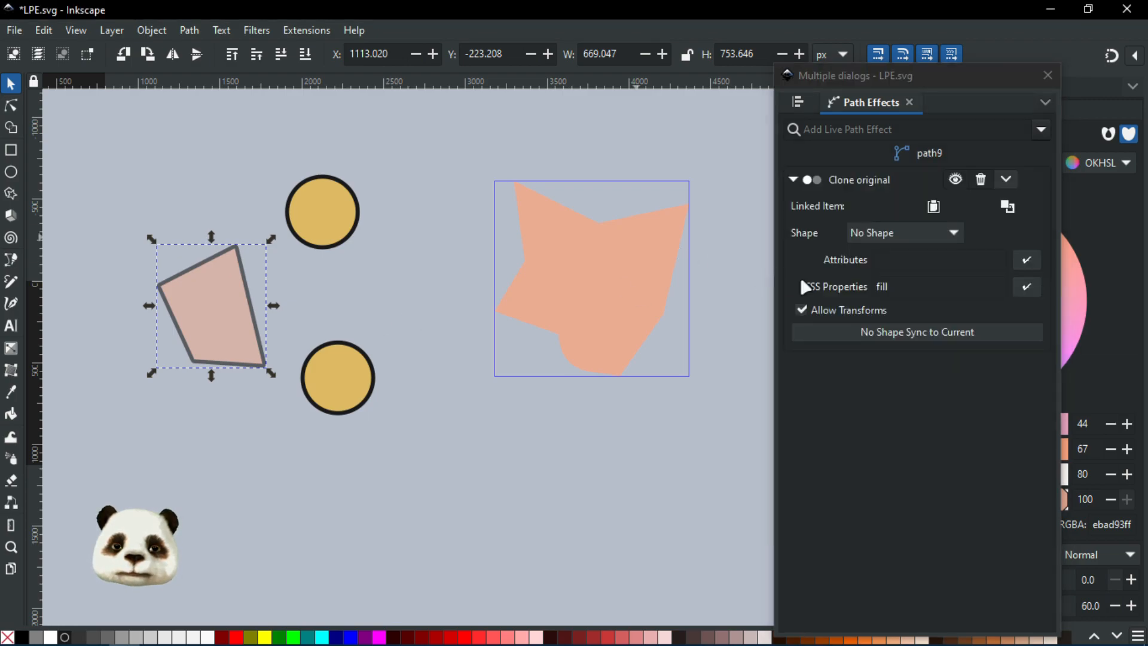
left_click(936, 290)
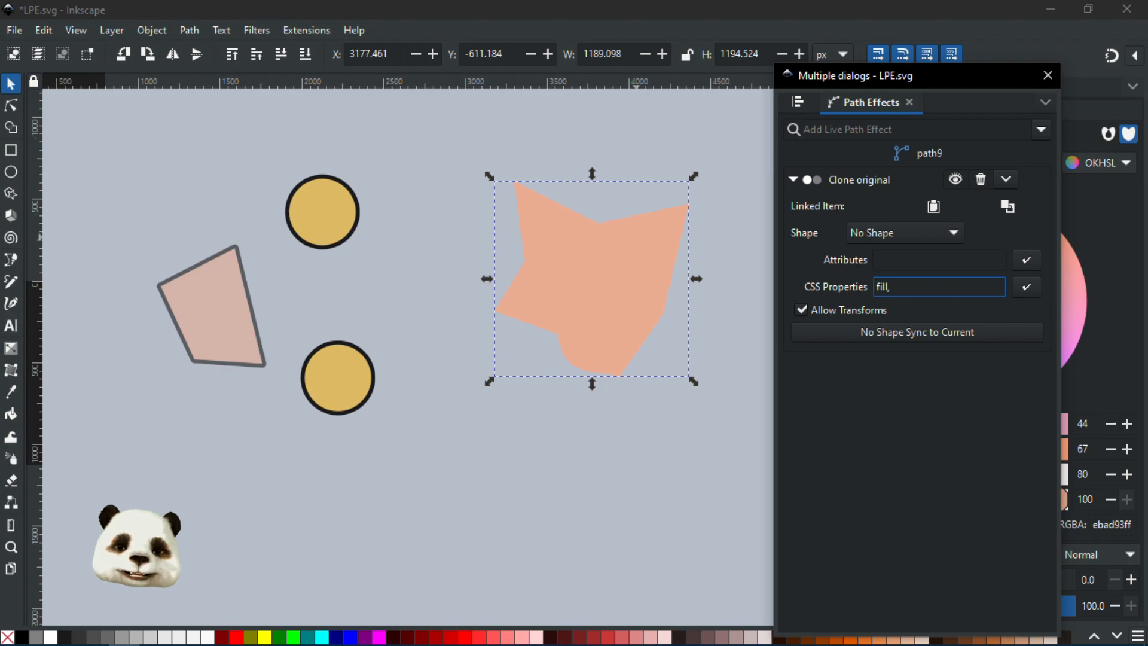
type("opacity")
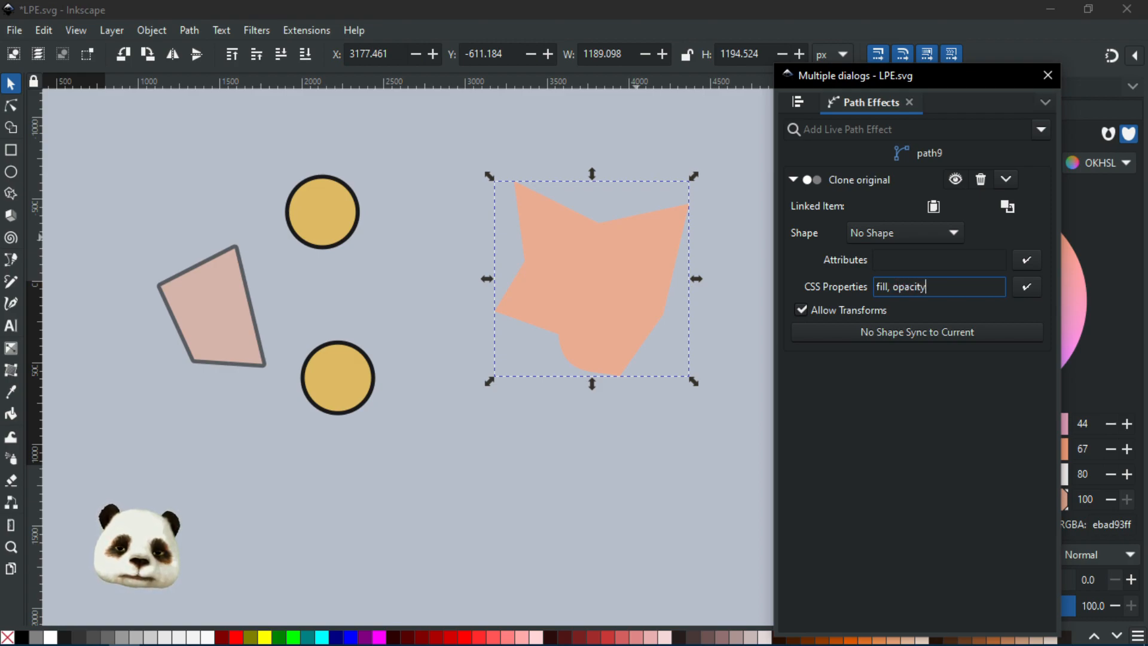
left_click(1026, 289)
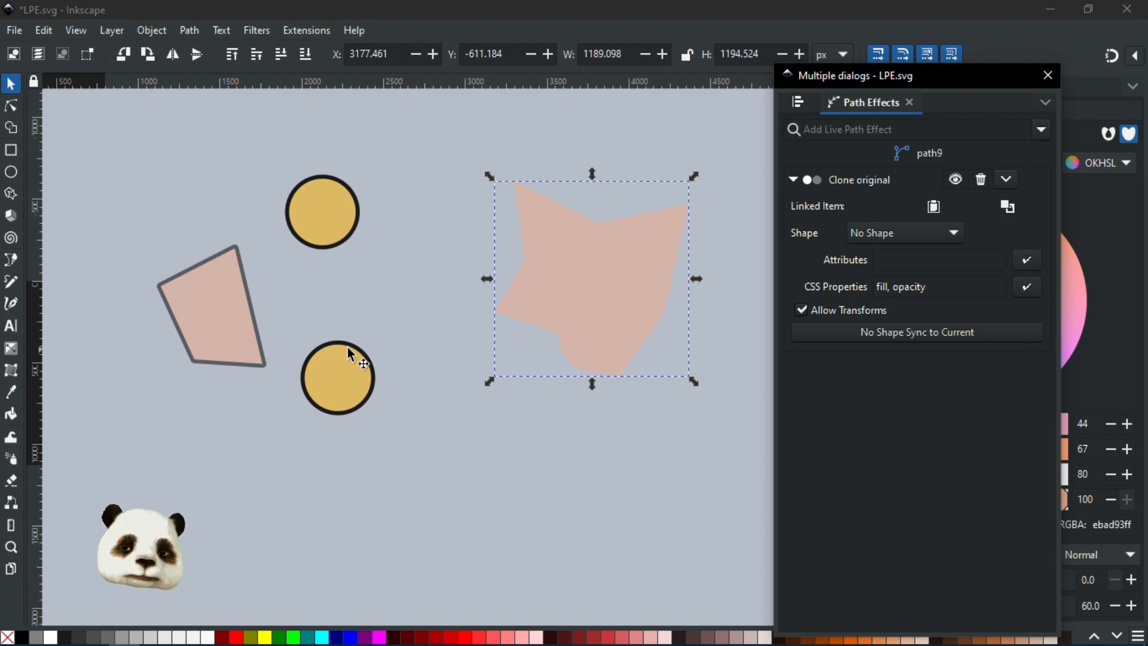
- Examine the original quadrilateral's style attribute in the XML Editor, leaving its declarations as they are
left_click(218, 319)
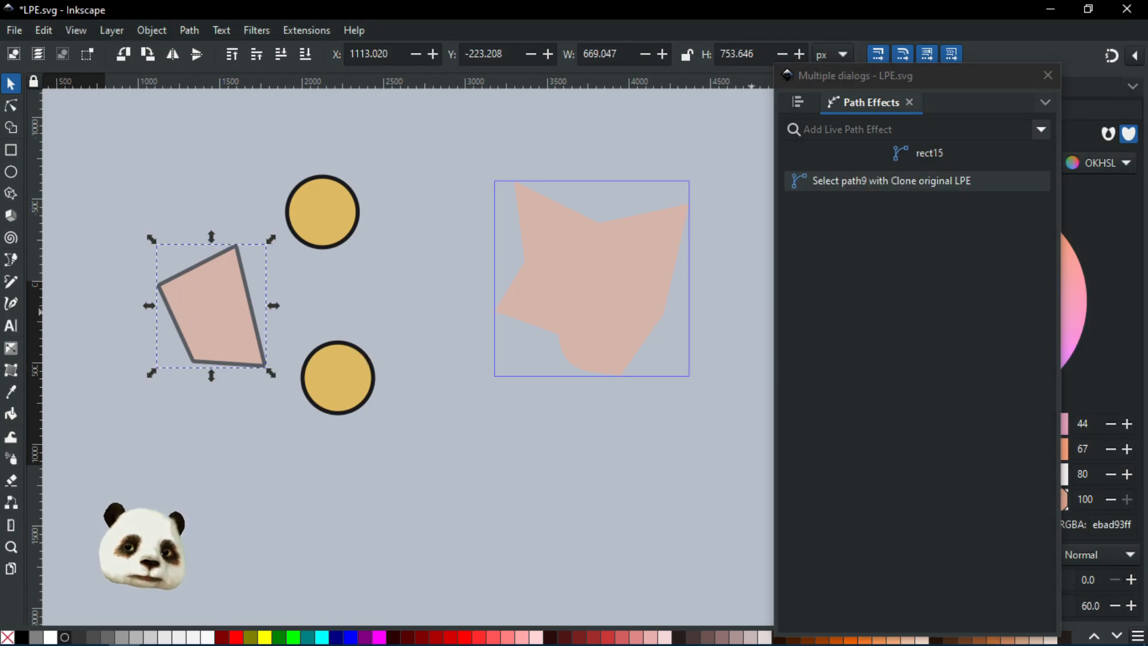
left_click_drag(1070, 121, 900, 135)
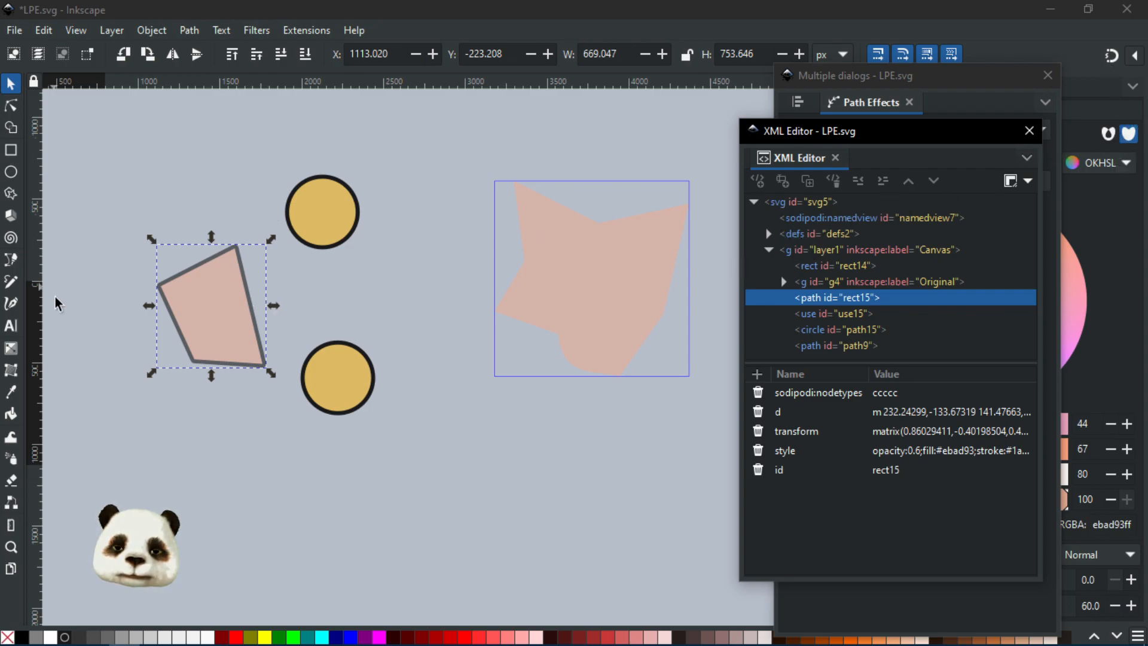
left_click(210, 338)
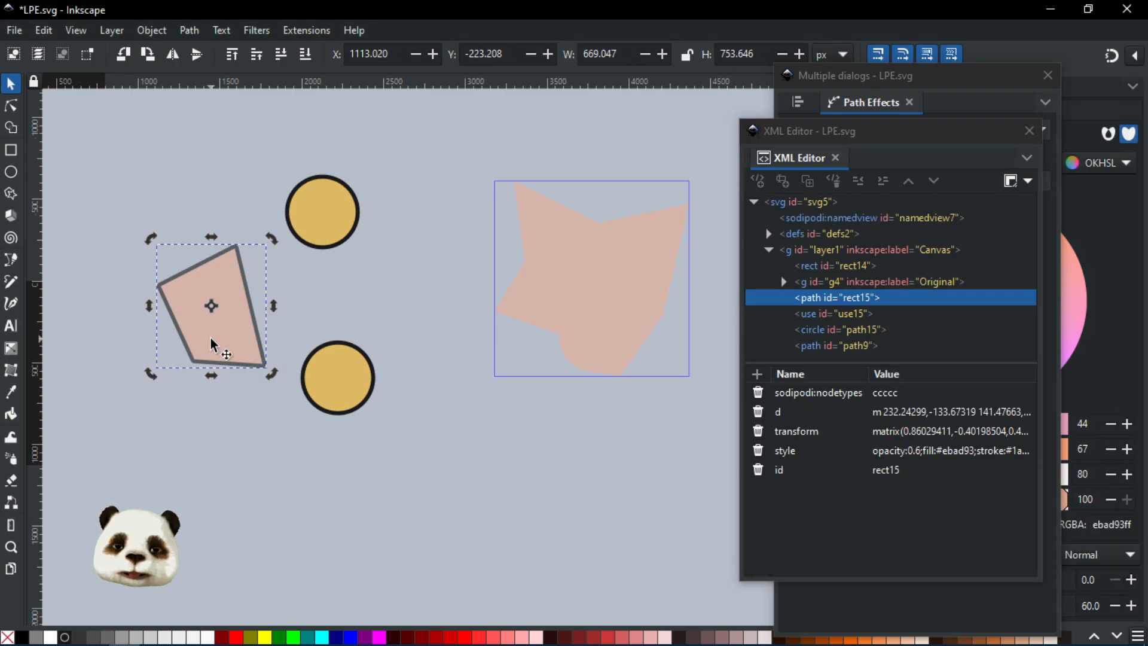
left_click(235, 328)
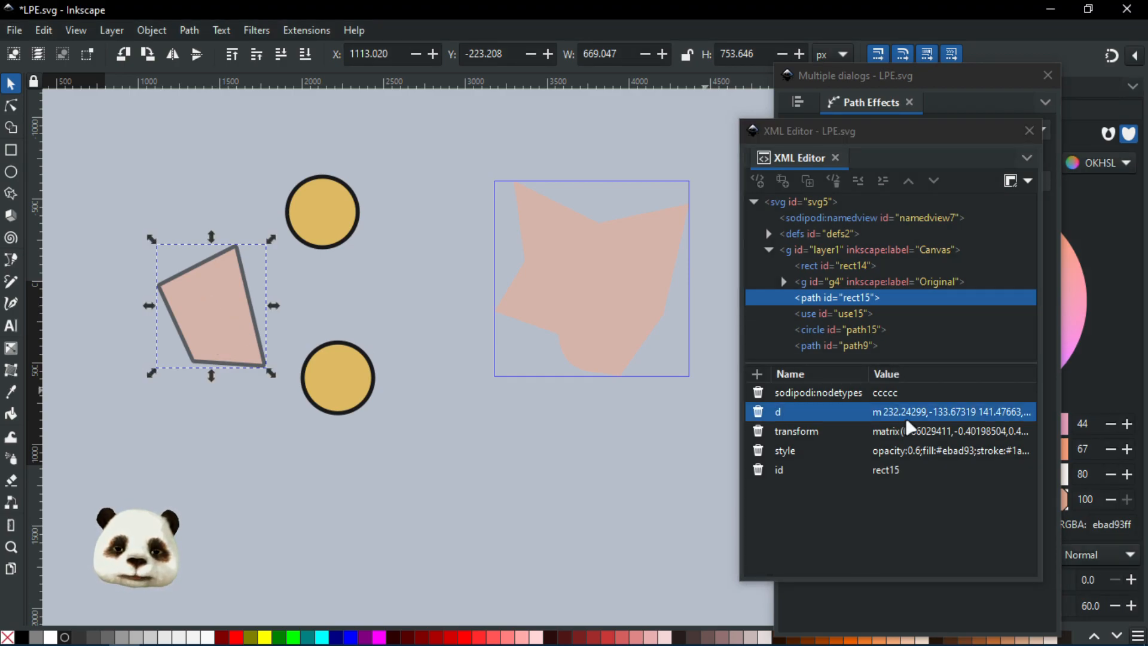
left_click(915, 452)
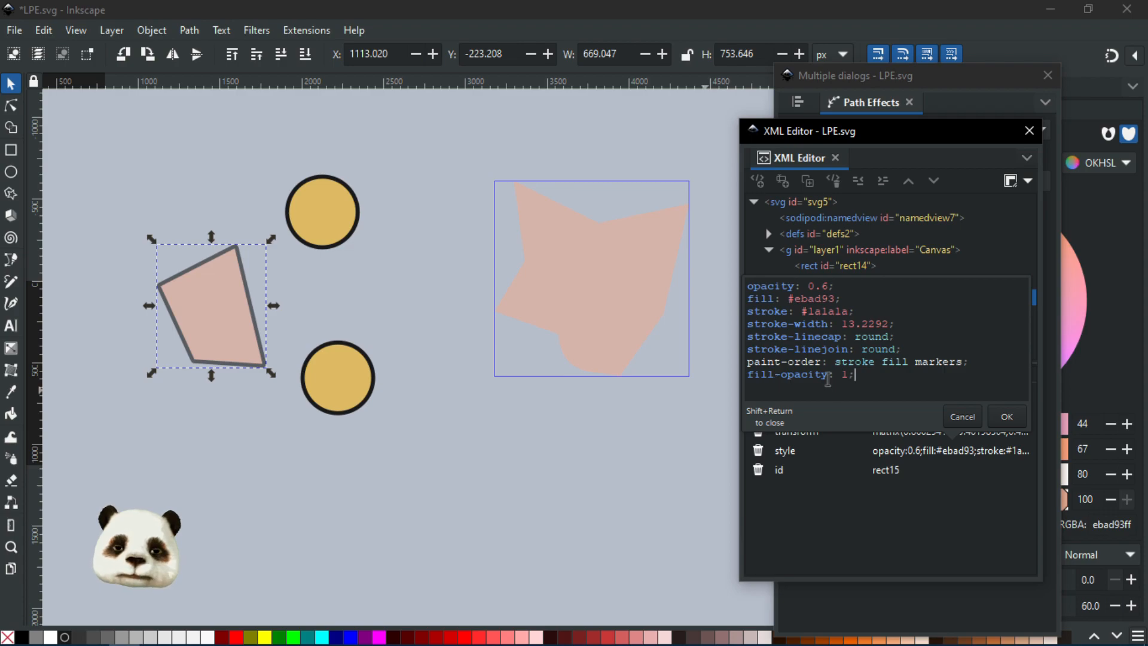
left_click_drag(834, 126, 1147, 141)
left_click_drag(1143, 146, 1147, 146)
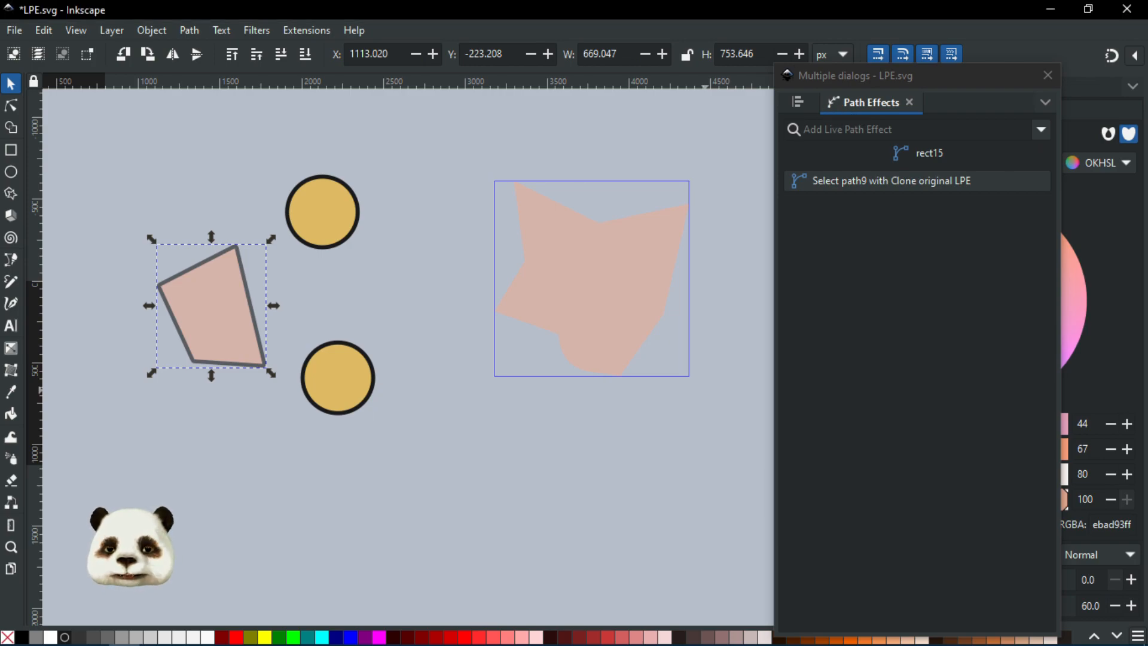
- Set the clone's Attributes to style and apply it so the original's stroke and other styling carry over
left_click(619, 238)
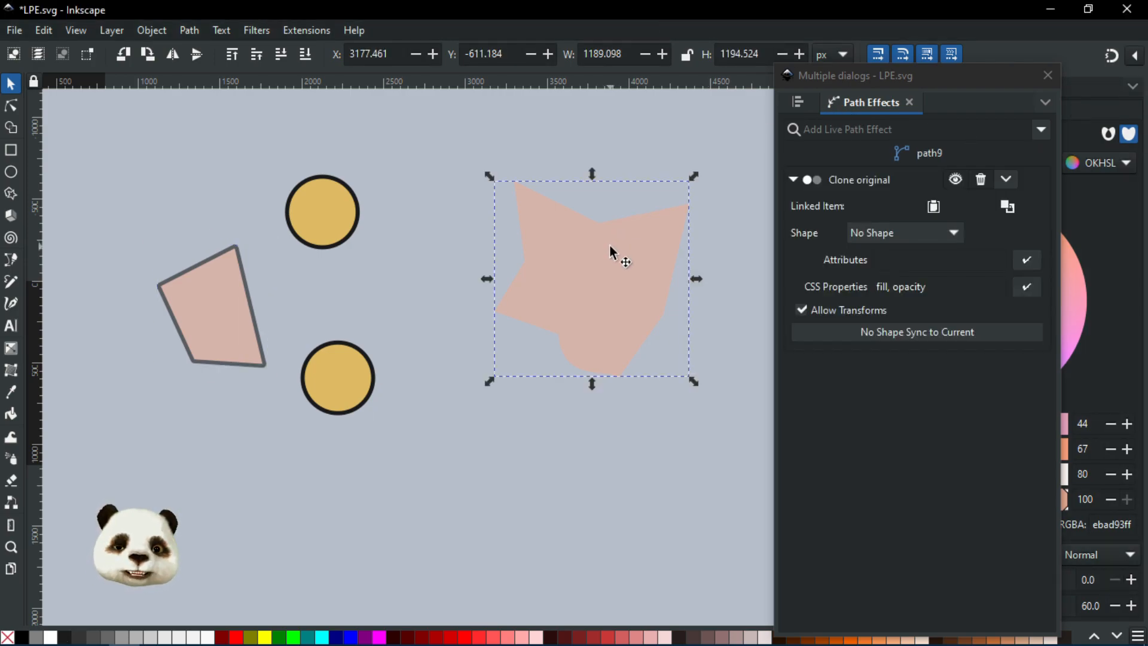
left_click(951, 287)
left_click_drag(951, 287, 873, 288)
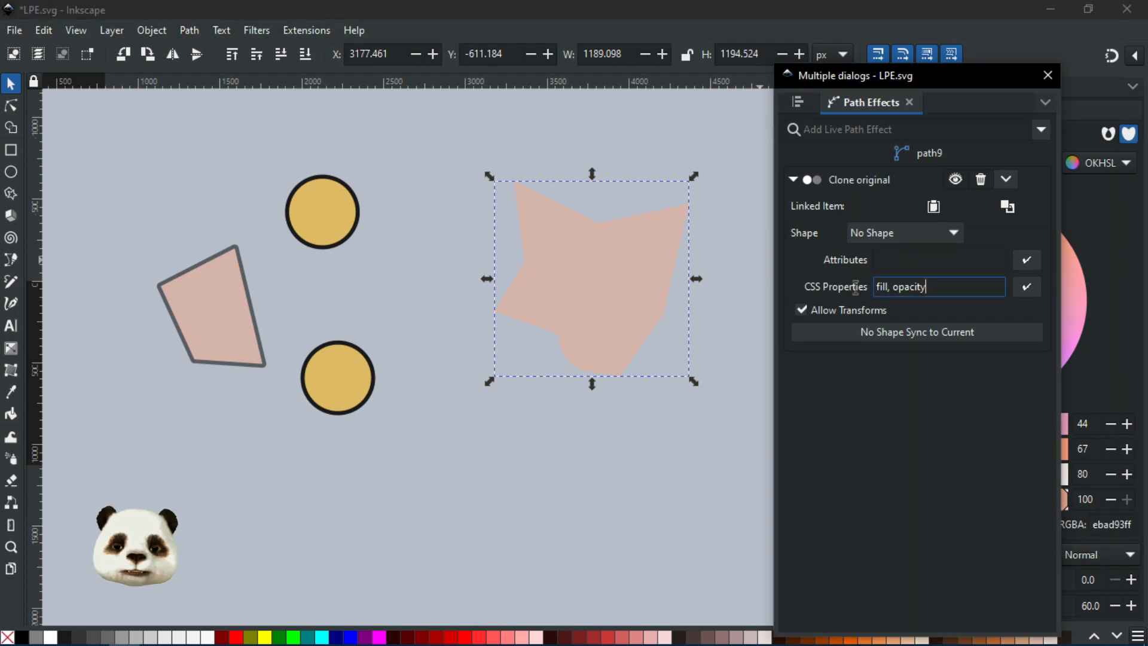
left_click(913, 263)
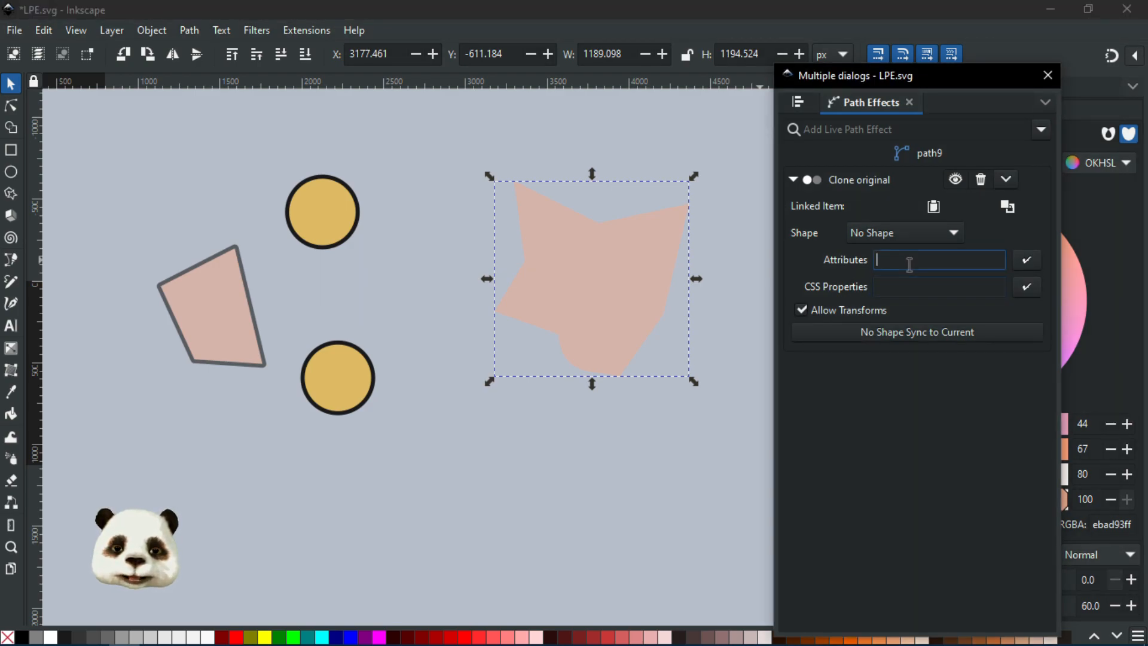
type("style")
left_click(1027, 260)
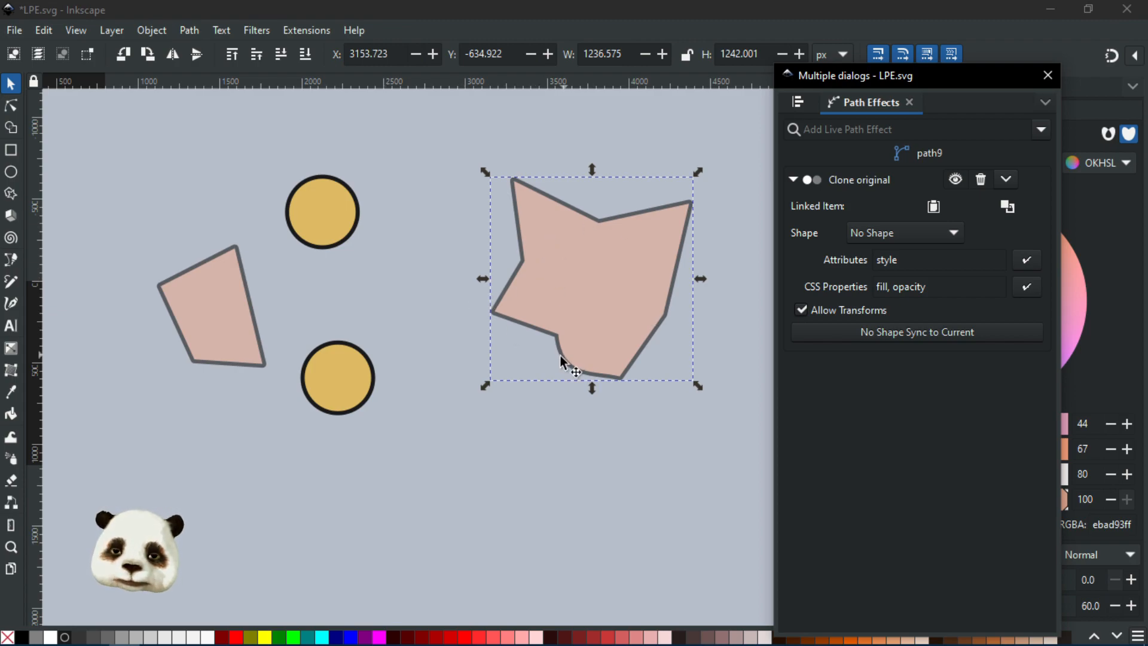
- Reshape the clone's left half by moving its inner nodes, curving the adjoining edges, and smoothing the lower-left node
left_click(10, 108)
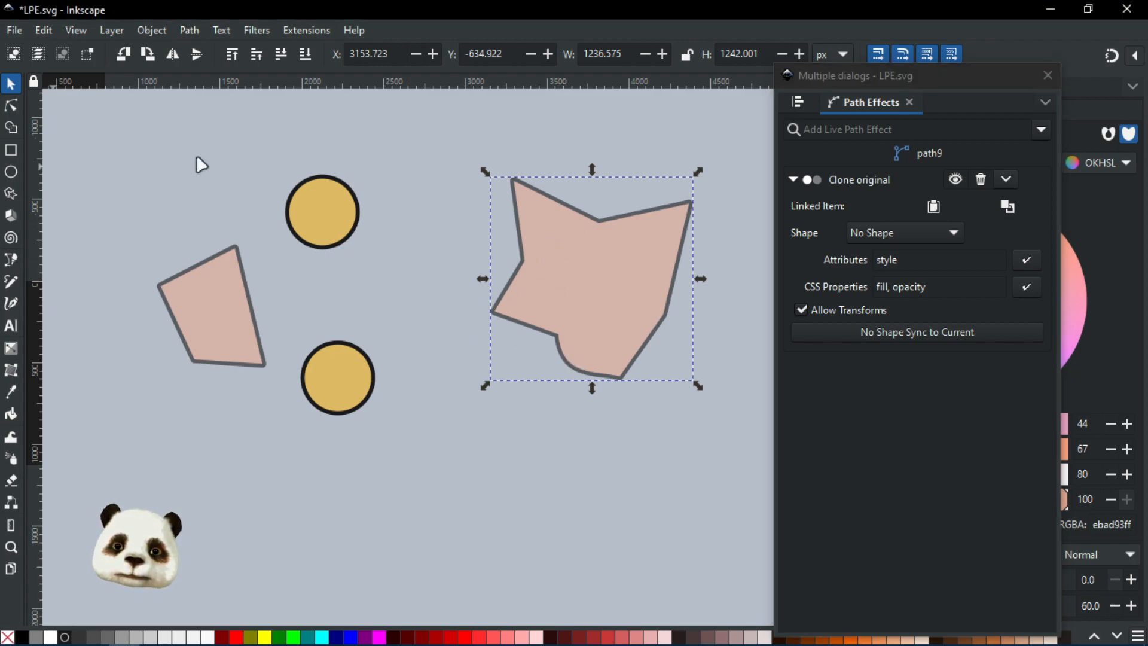
double_click(598, 309)
left_click(565, 303)
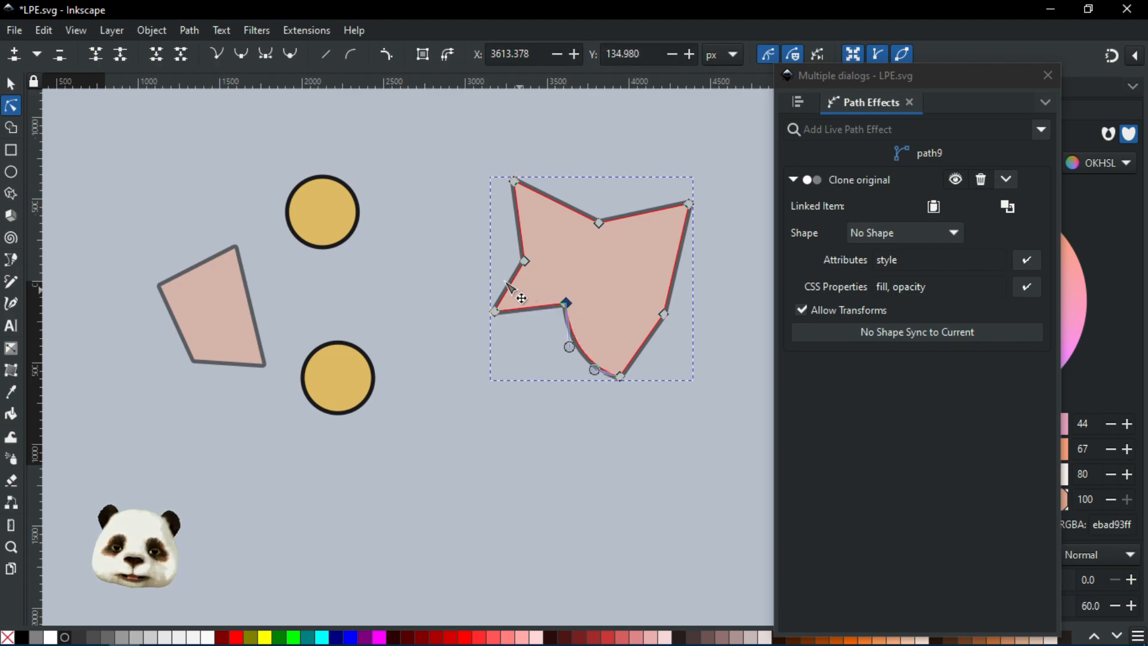
left_click_drag(524, 261, 533, 231)
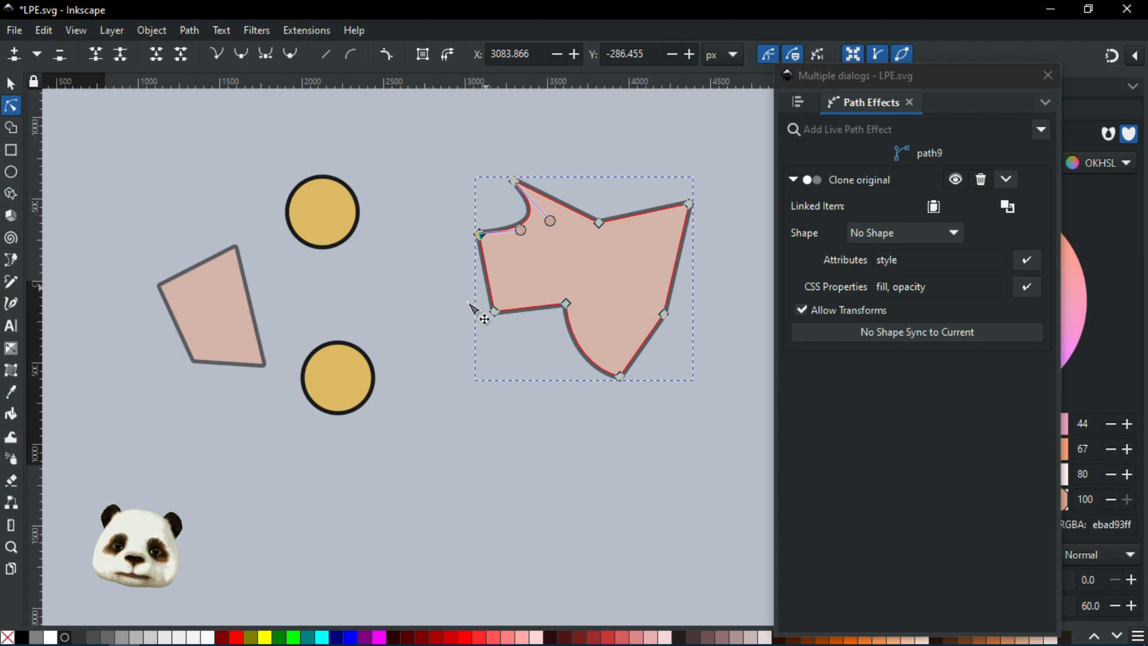
left_click_drag(465, 304, 457, 286)
left_click_drag(534, 312, 507, 315)
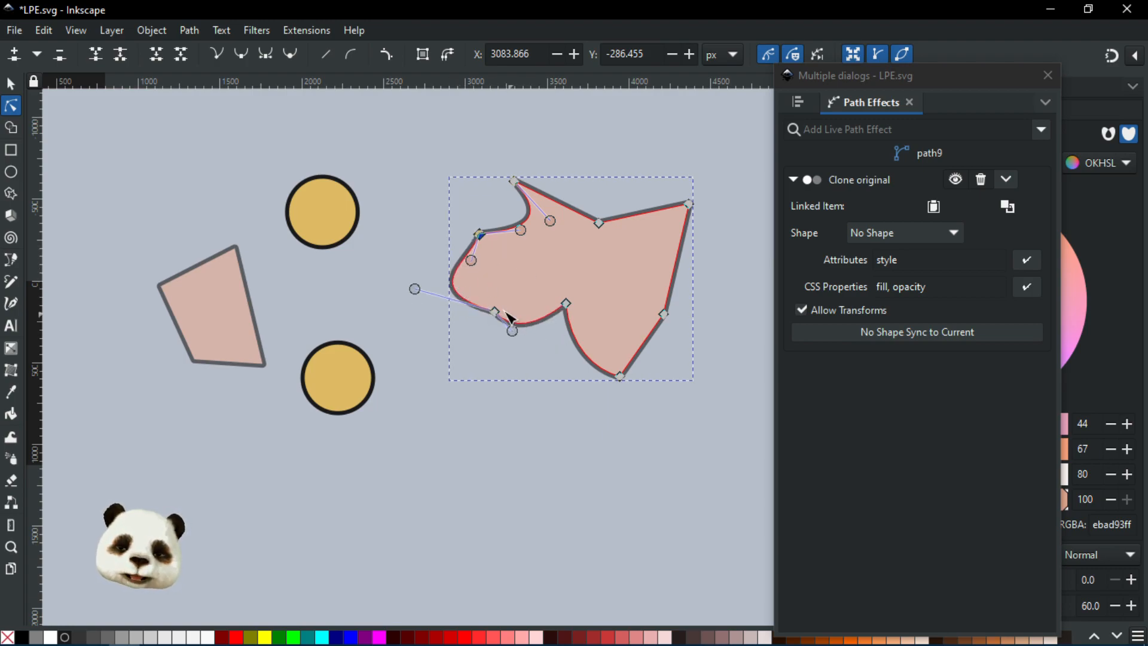
left_click(495, 311, "ctrl")
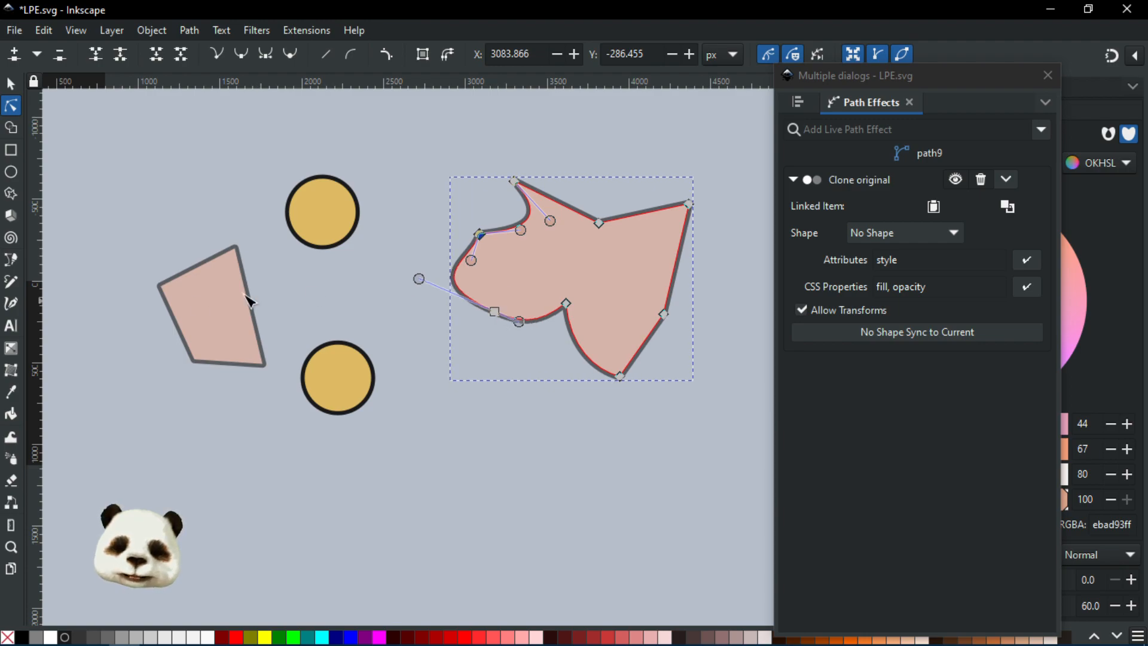
- Raise the clone's top middle node, delete the three upper nodes, and bend the remaining upper edge into a dome
left_click(598, 223)
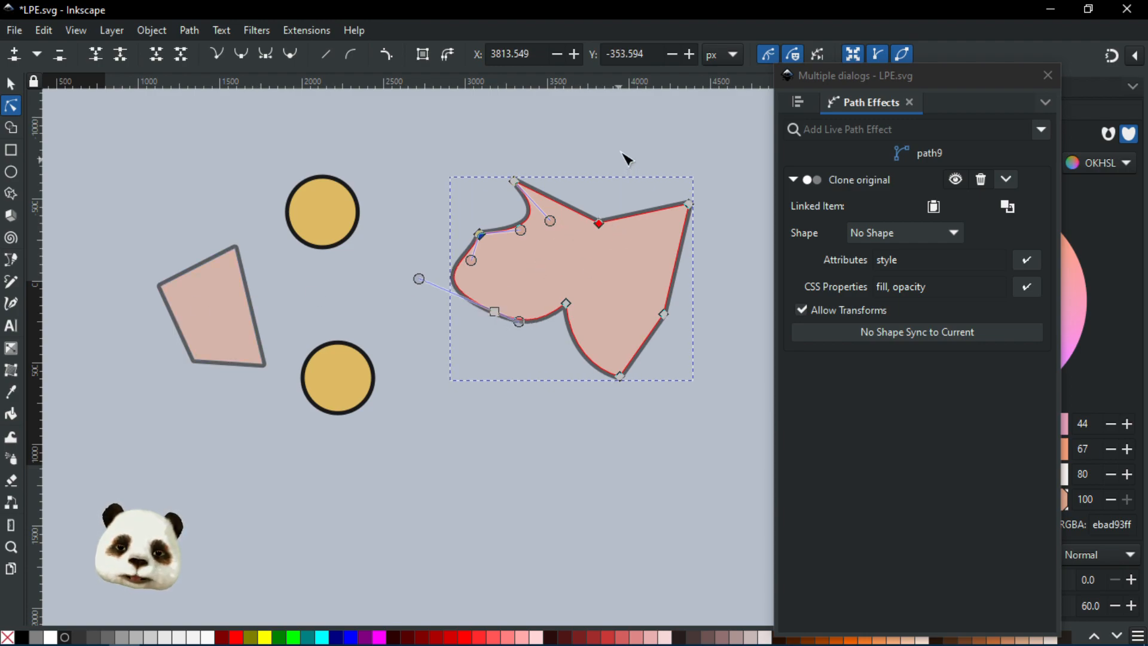
left_click_drag(622, 151, 620, 154)
left_click_drag(553, 221, 612, 220)
left_click_drag(473, 121, 719, 224)
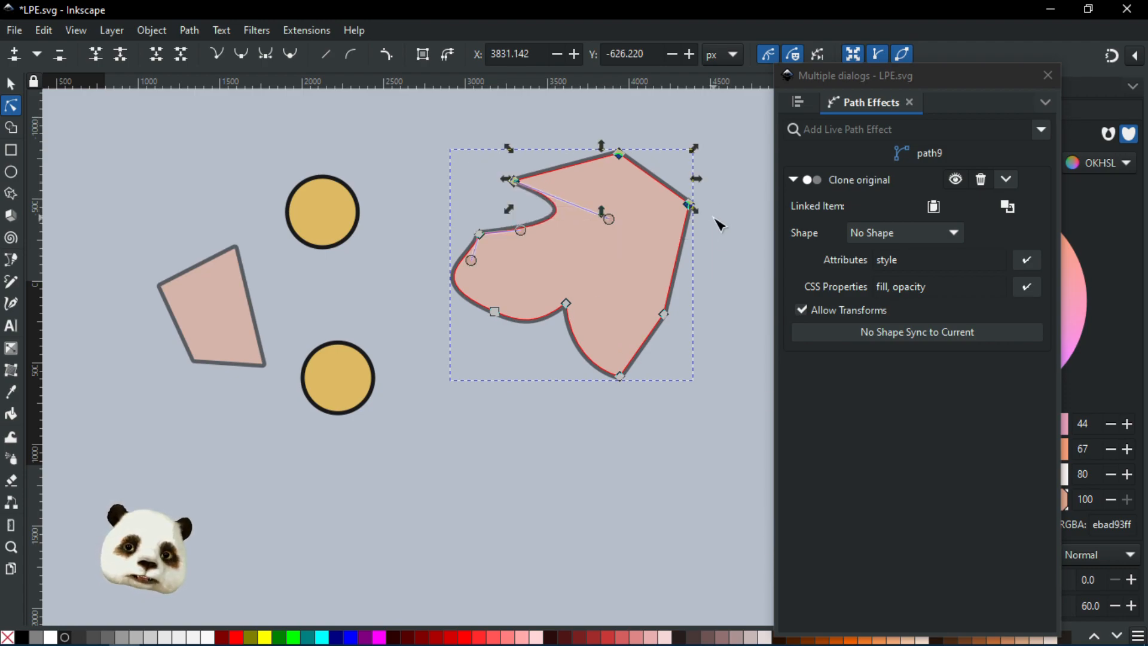
key("Delete")
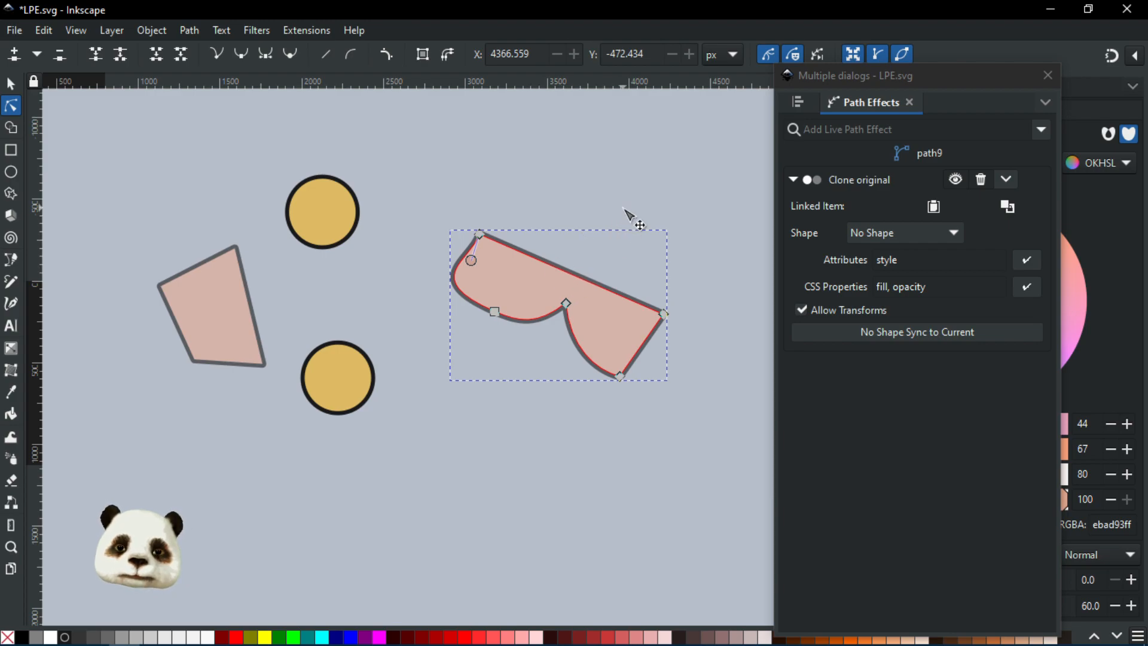
left_click_drag(568, 272, 623, 208)
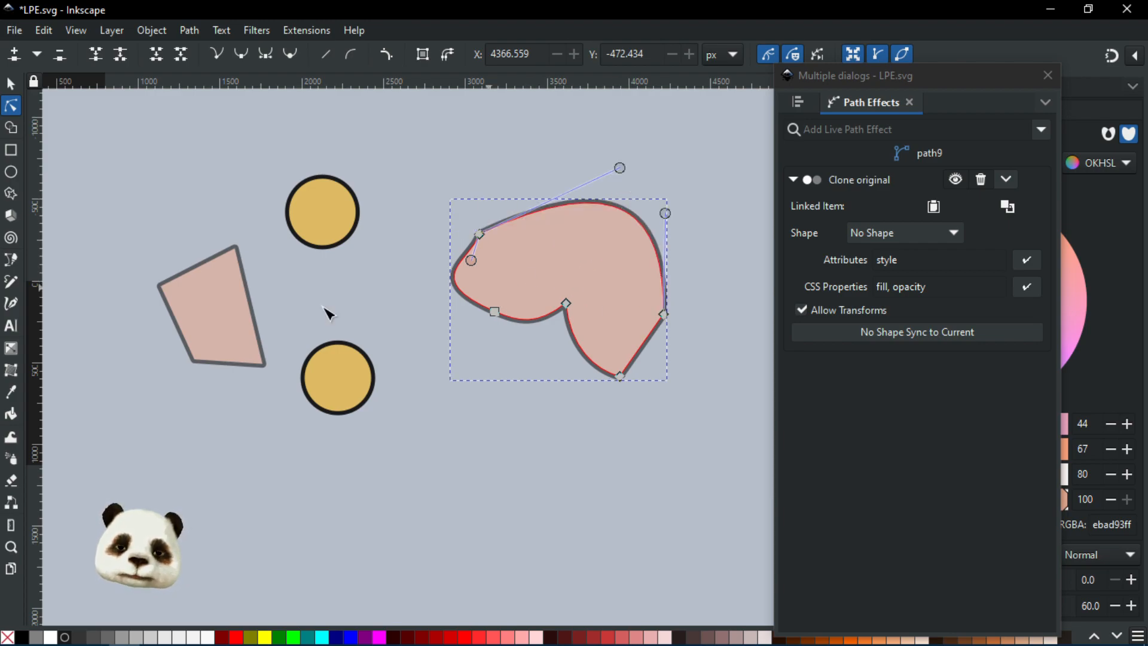
- Set the original quadrilateral's opacity to 100% and its fill to pink, RGBA f99cc7ff
left_click(193, 321)
left_click_drag(1069, 606, 1097, 600)
left_click(1078, 323)
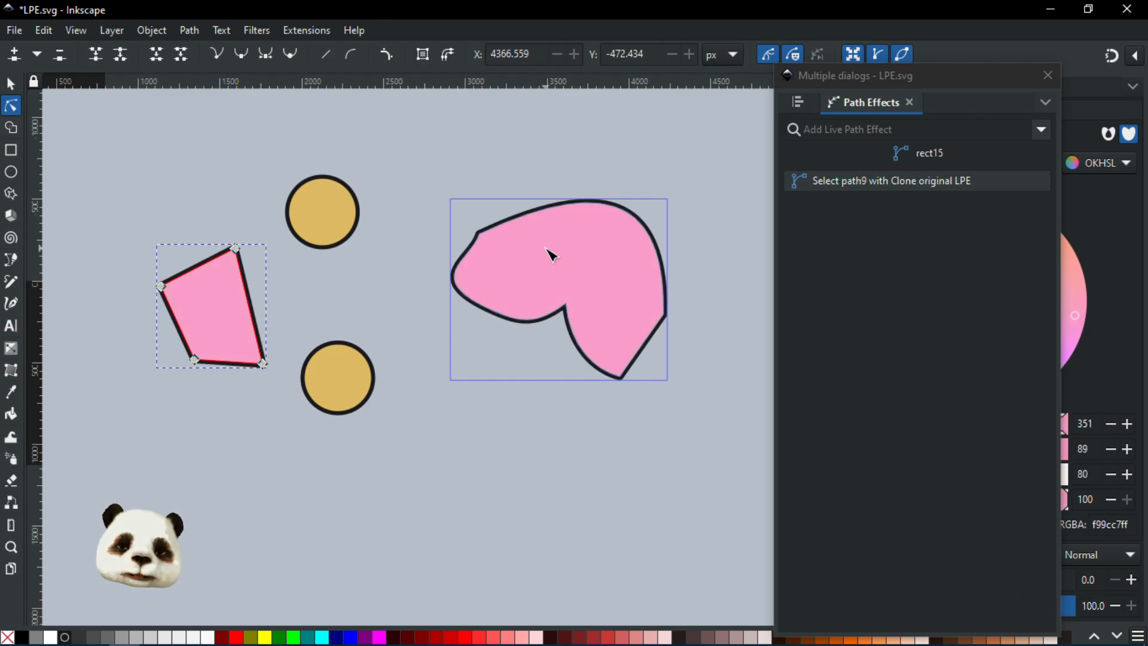
left_click(10, 84)
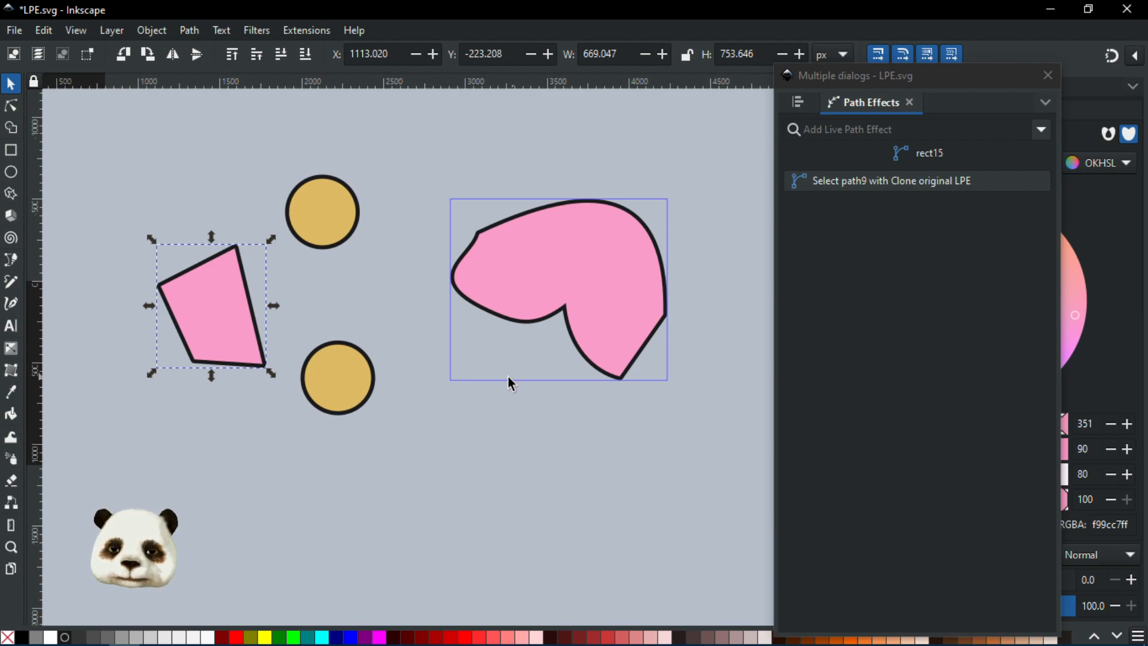
left_click(500, 296)
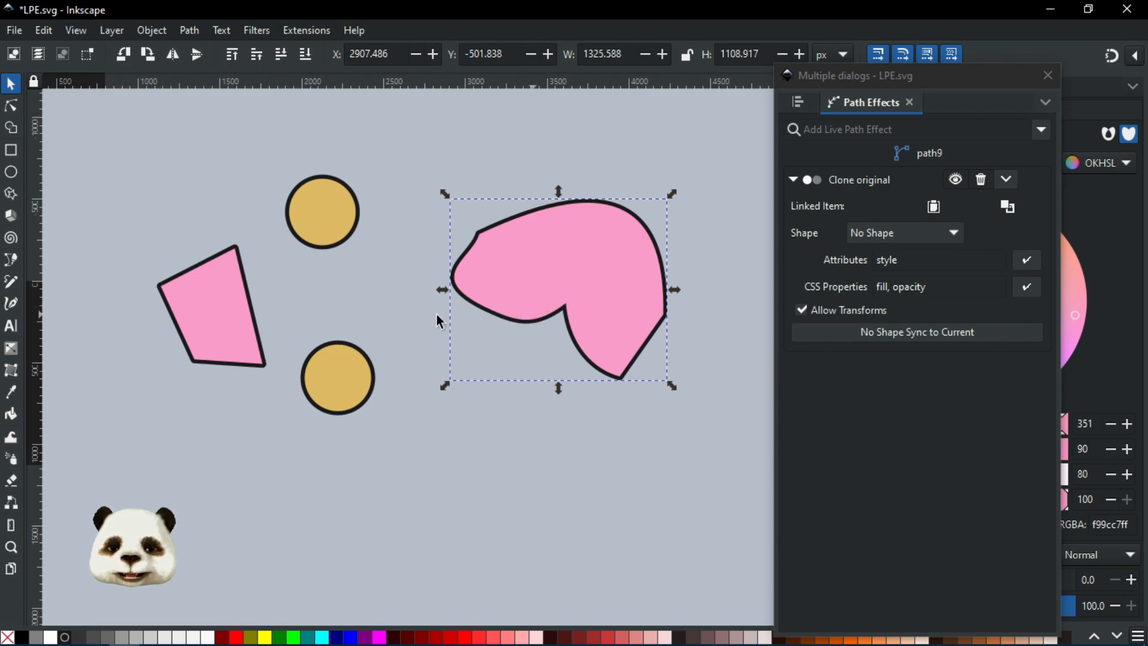
left_click(219, 306)
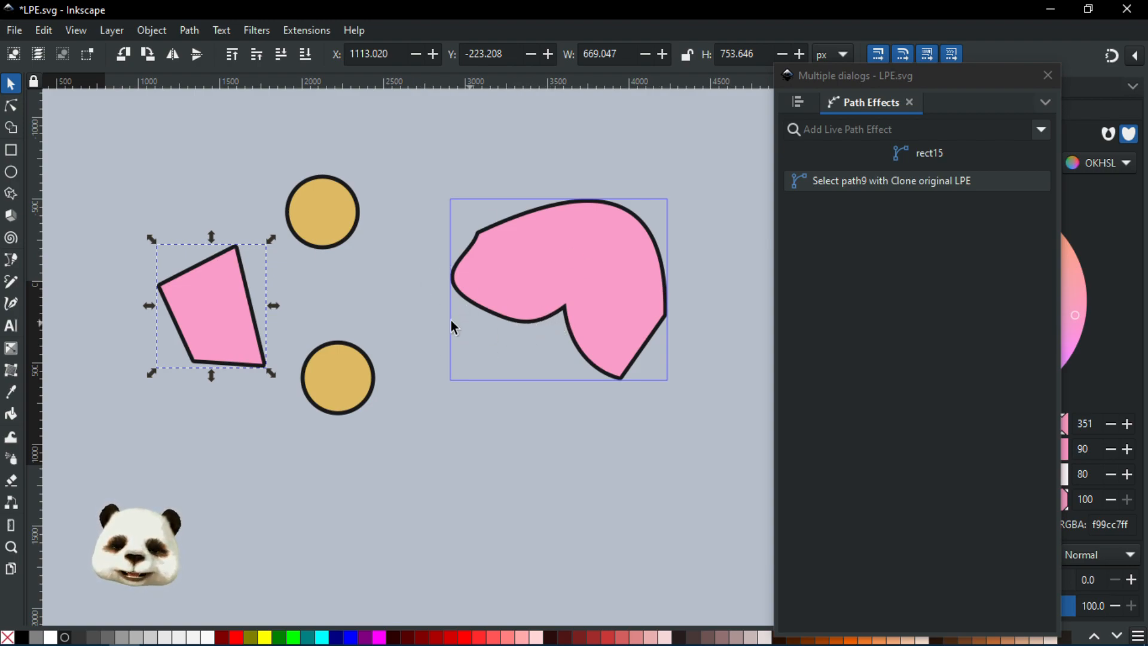
left_click(580, 314)
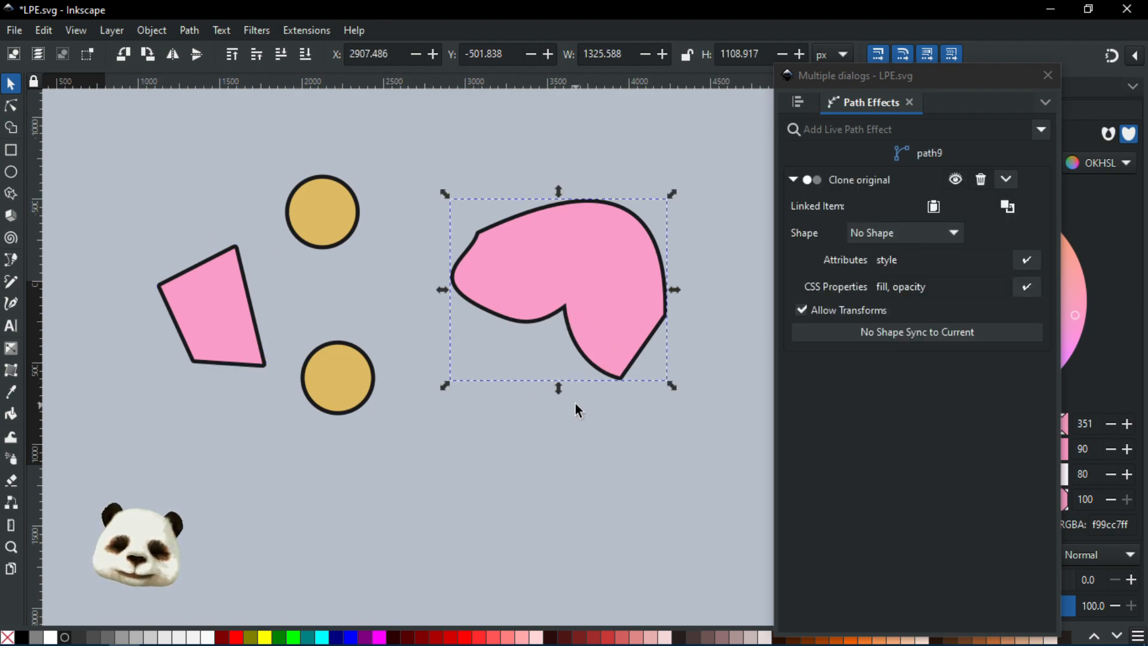
- Set the clone's Shape to With LPE's, and use No Shape Sync to Current to copy the original's outline as editable nodes
left_click(10, 105)
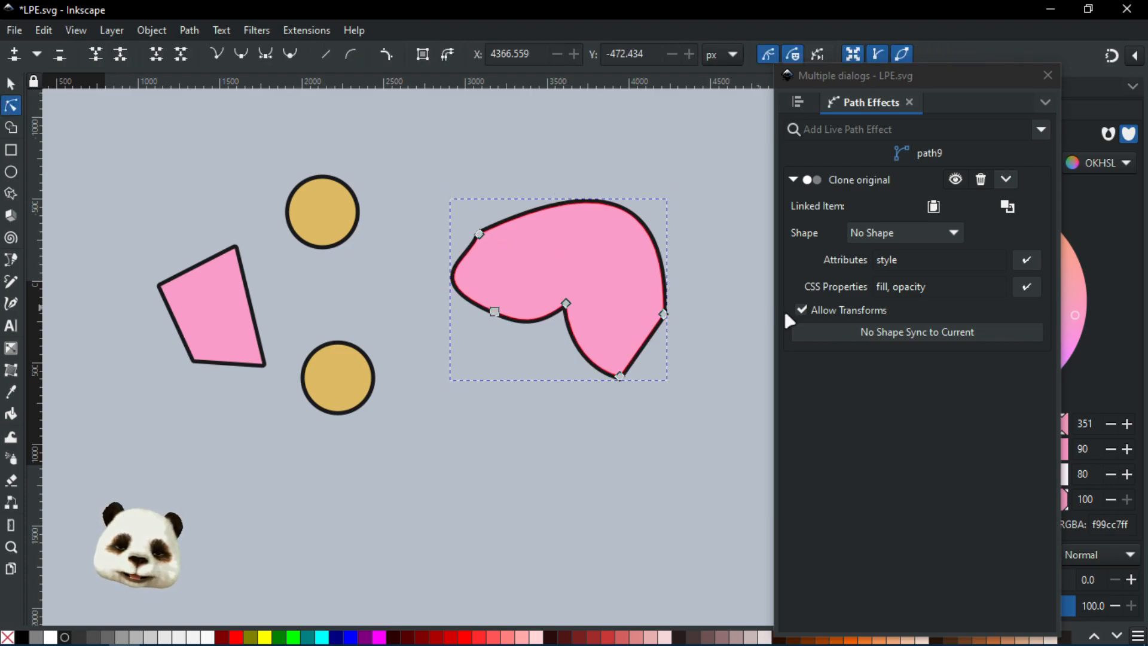
left_click(206, 285)
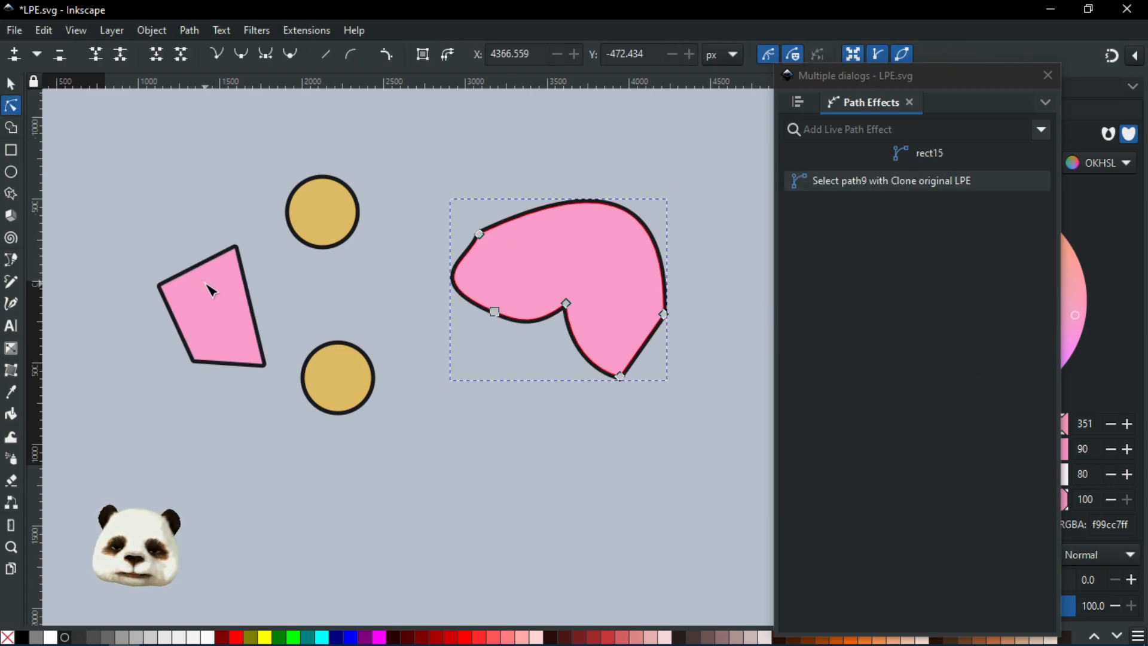
left_click(456, 287)
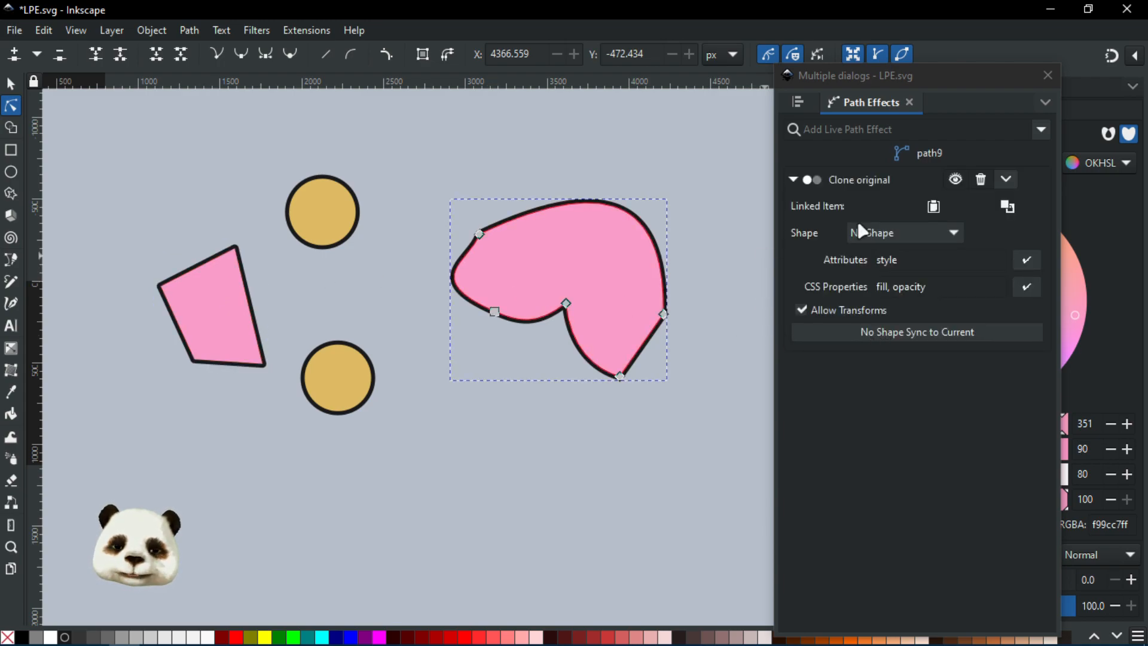
left_click(924, 231)
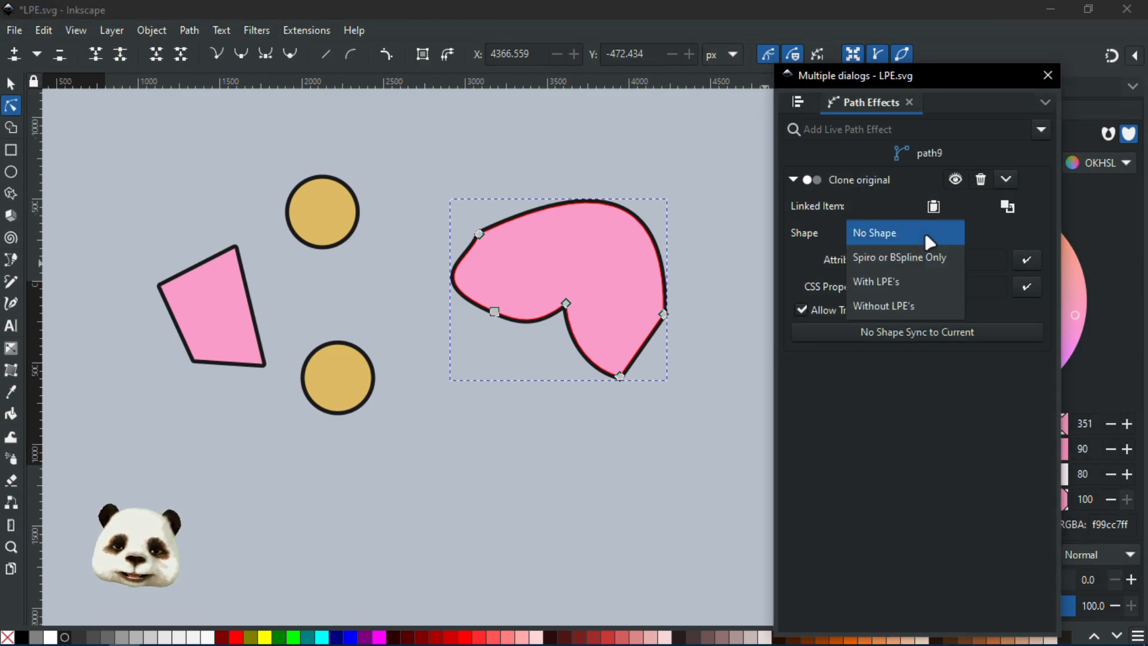
left_click(899, 278)
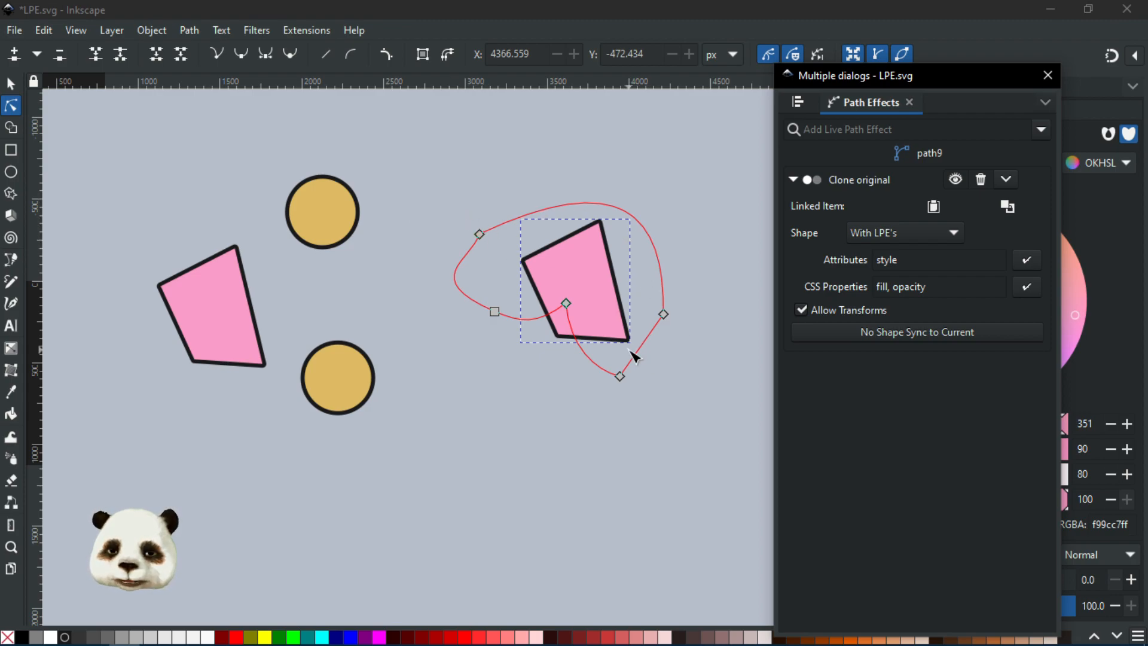
left_click(877, 332)
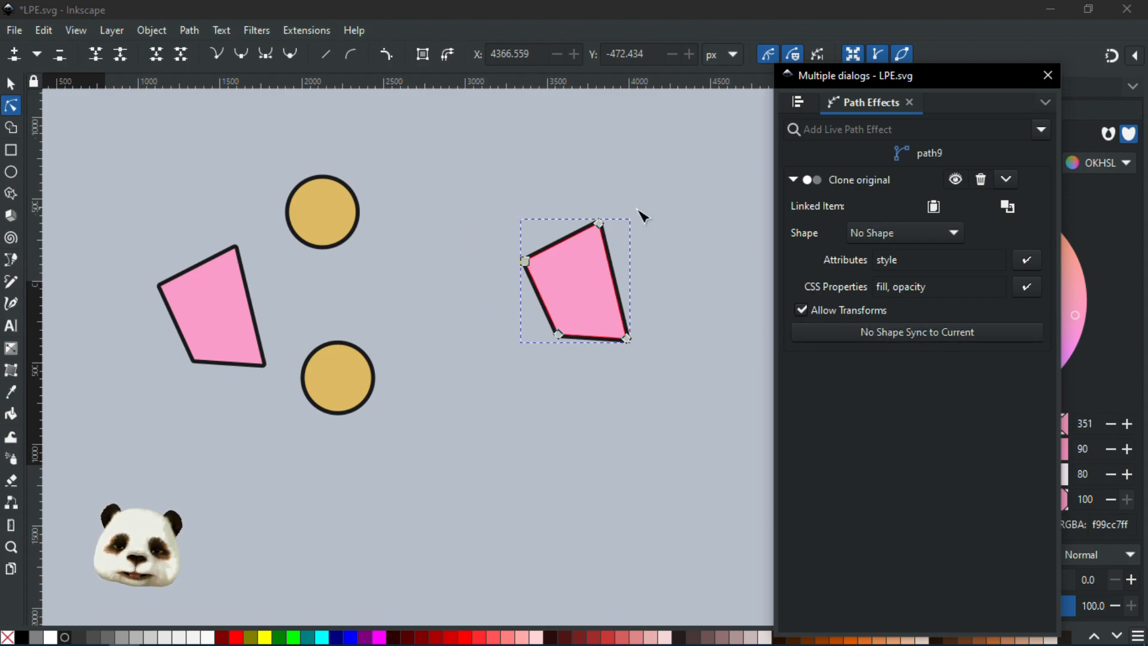
left_click(11, 84)
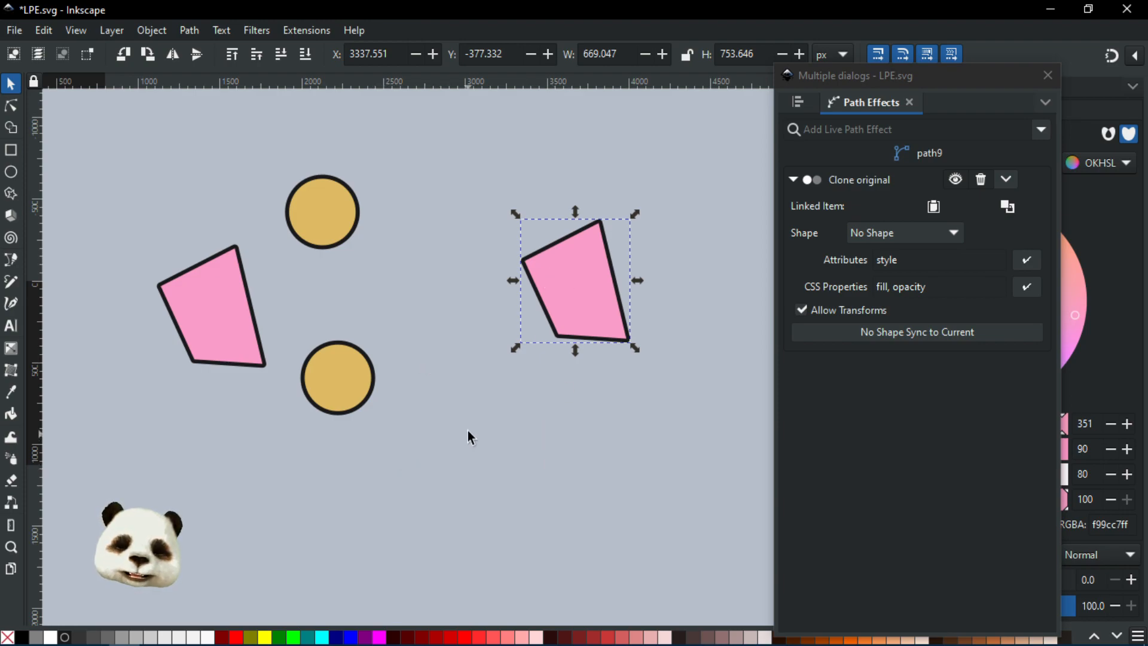
- Move the top-hatted octopus group a short distance away from the pink quadrilateral, towards the canvas's outer side
scroll(462, 371, "down", 2)
scroll(425, 383, "up", 1)
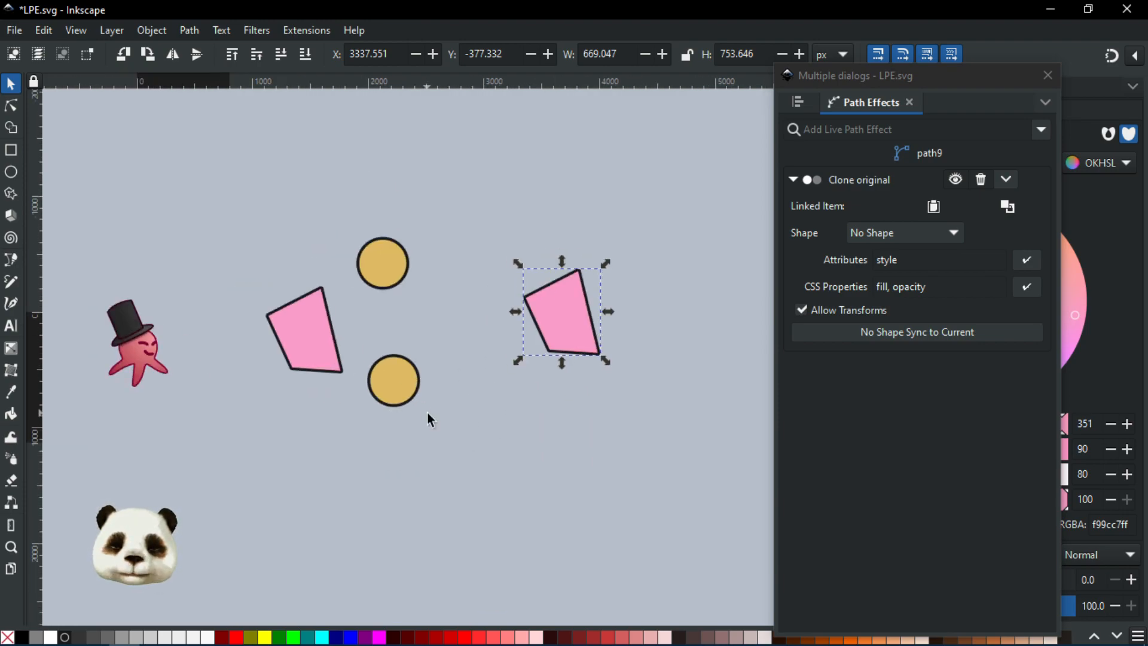
left_click_drag(360, 436, 484, 404)
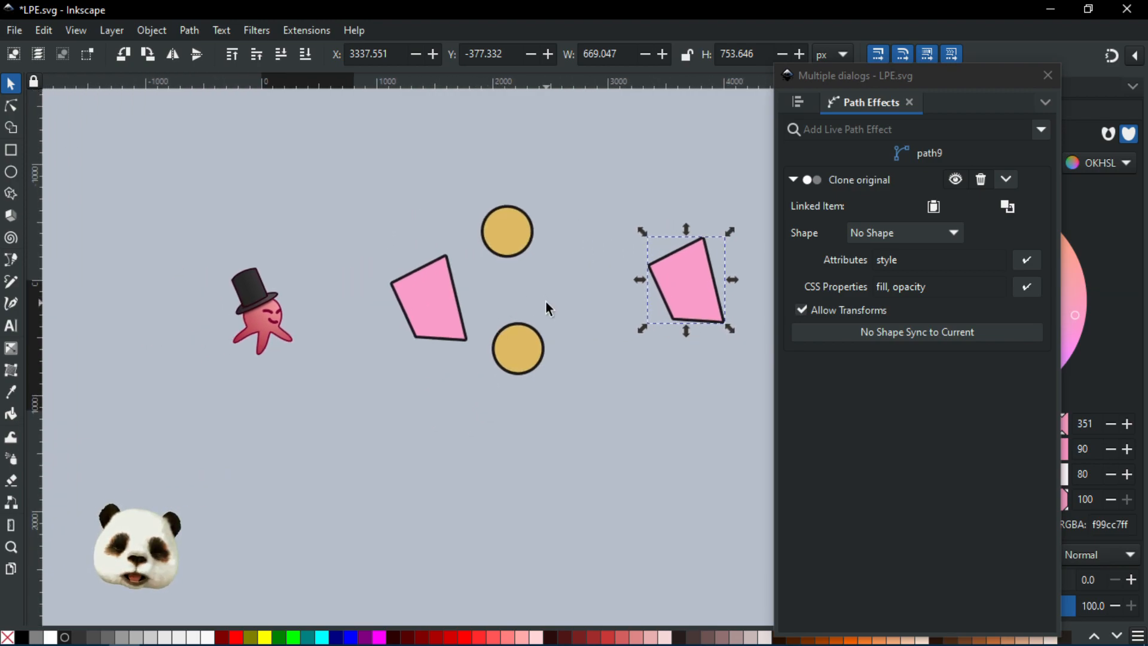
left_click(261, 332)
left_click_drag(261, 333, 199, 315)
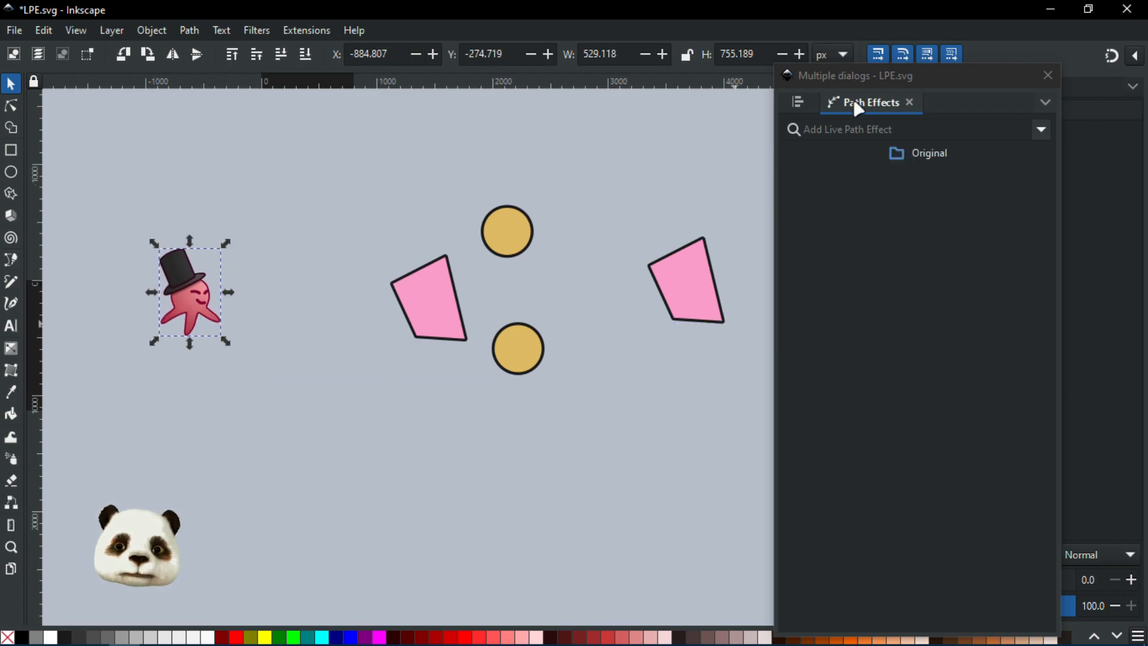
- Create a linked copy of the octopus group with Clone original path (LPE)
mouse_move(1147, 132)
left_mouse_down()
mouse_move(753, 124)
mouse_move(1147, 109)
left_mouse_up()
left_click_drag(913, 80, 1147, 92)
scroll(146, 305, "up", 2)
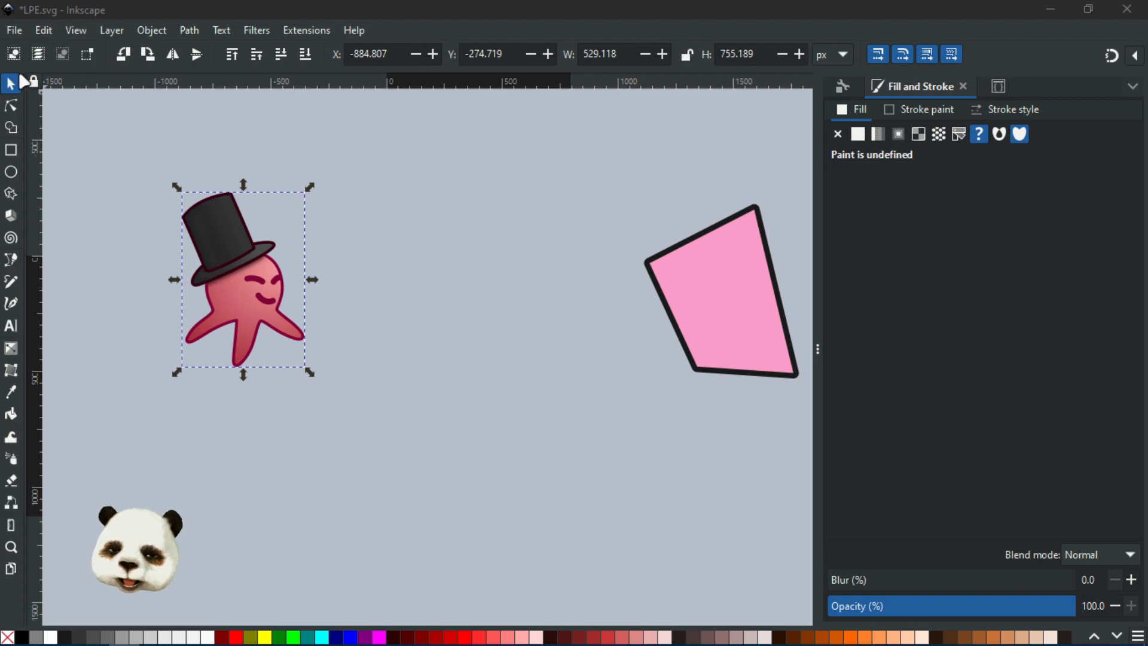
left_click(45, 30)
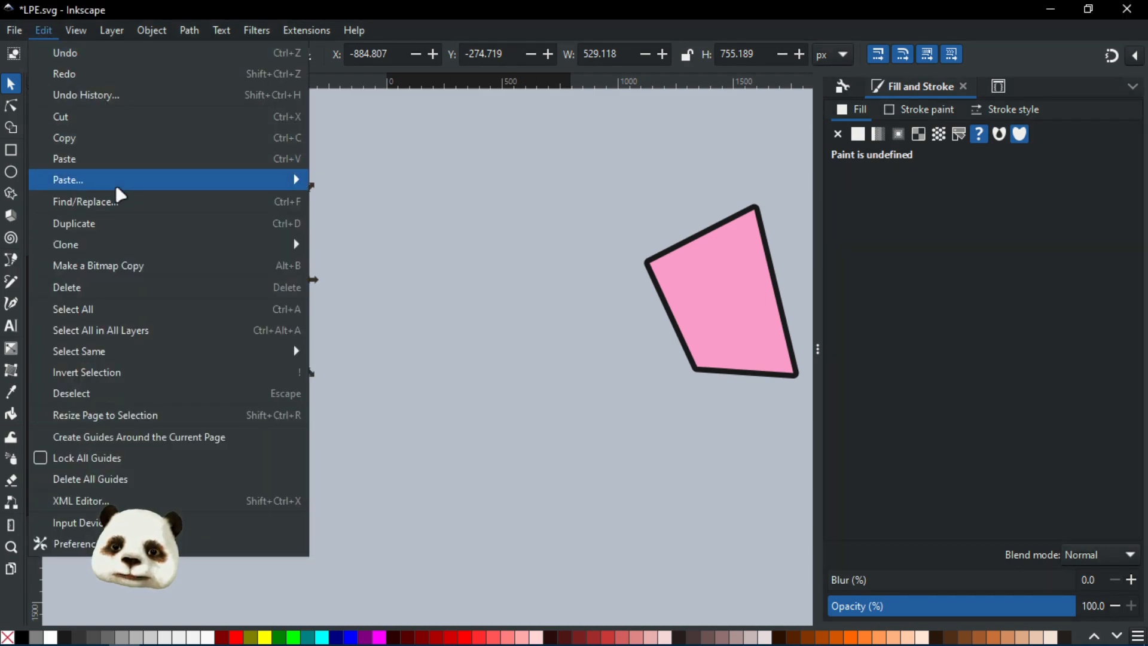
mouse_move(126, 250)
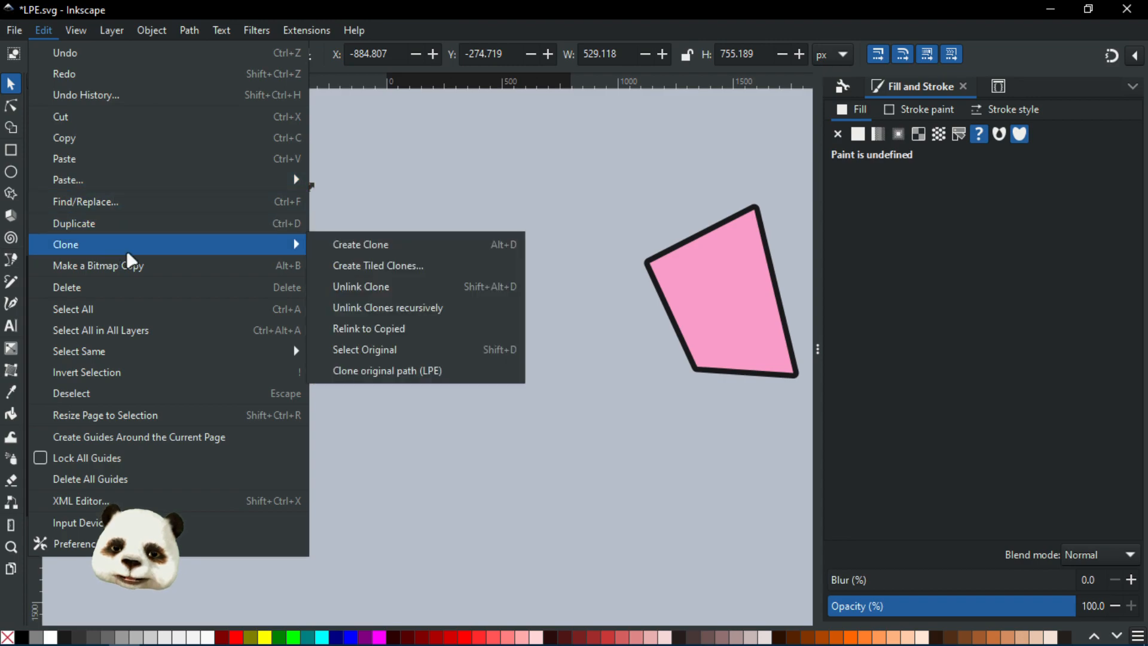
left_click(360, 370)
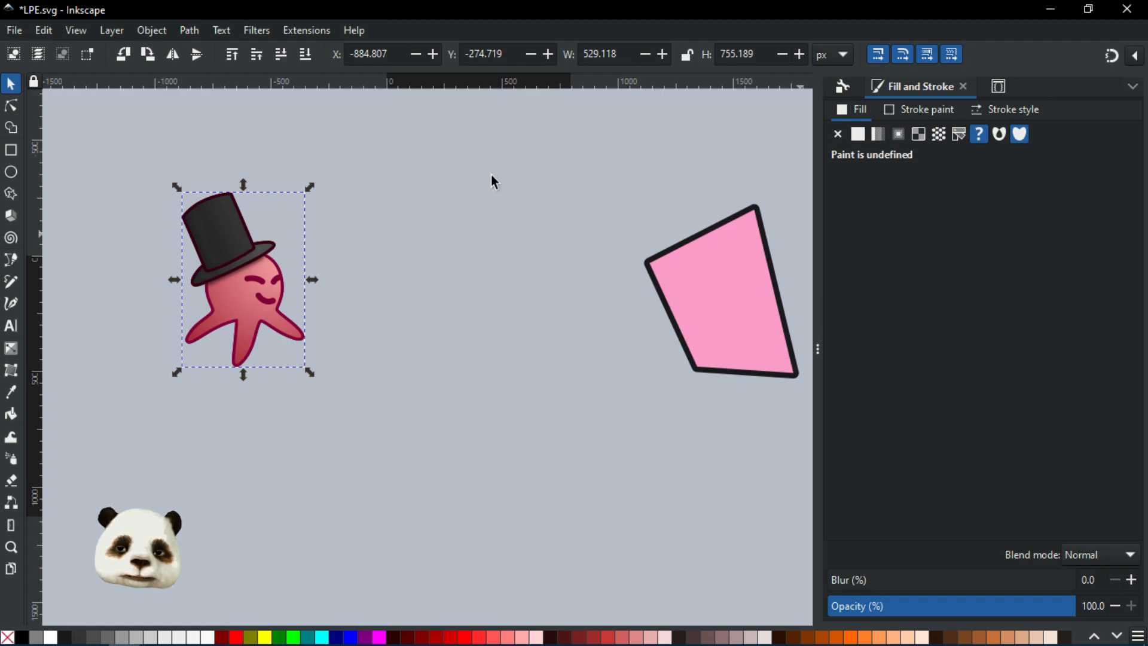
- Try to pull the overlapping octopus groups apart on the canvas, and undo the moves
left_click_drag(261, 306, 534, 325)
left_click_drag(225, 298, 447, 420)
key("ctrl+z")
left_click_drag(264, 319, 338, 392)
key("ctrl+z")
- Reorder the cloned octopus group to sit directly above Original in the object list and rename it Child
left_click_drag(1147, 102, 826, 74)
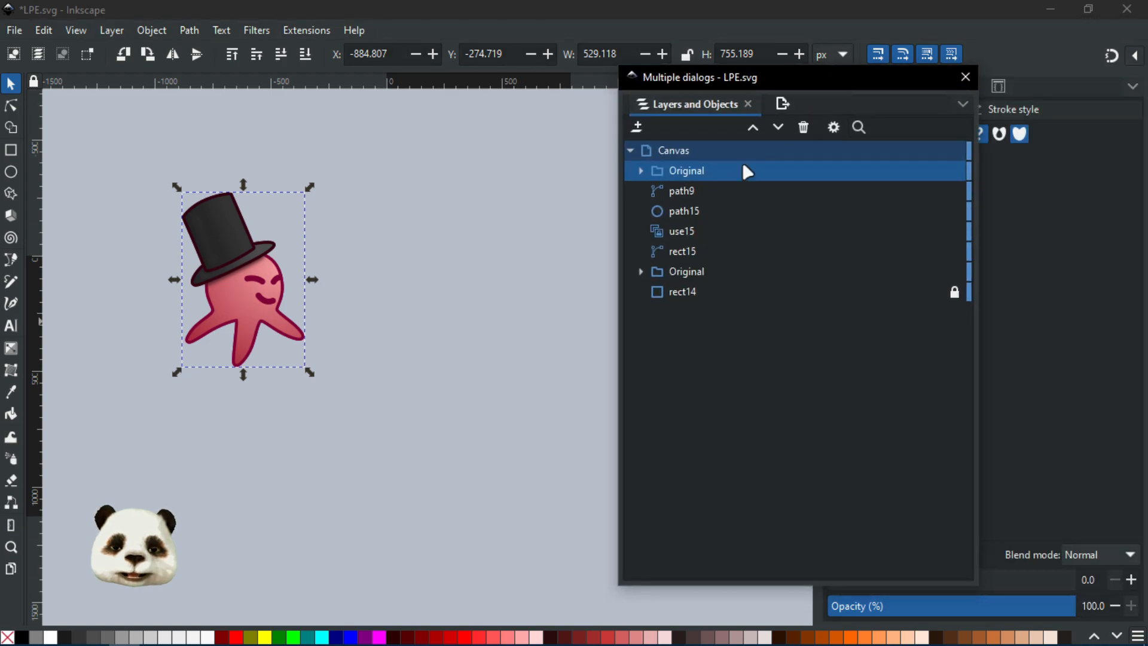
left_click(692, 275)
left_click(693, 172)
left_click_drag(693, 172, 687, 259)
double_click(683, 252)
type("Child")
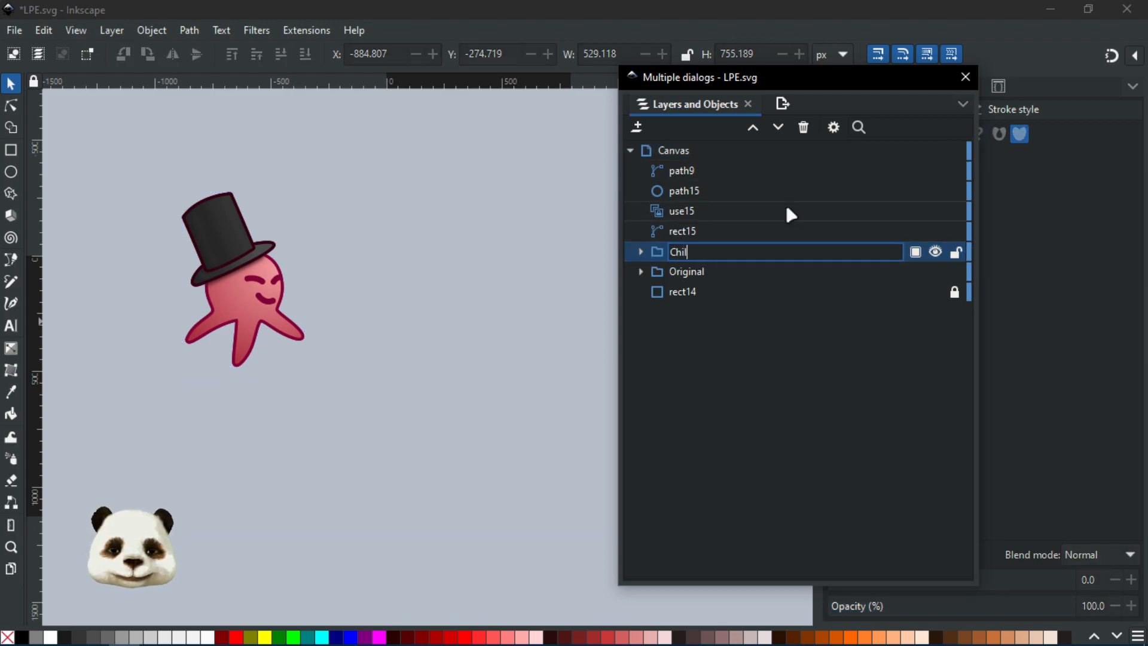
key("Return")
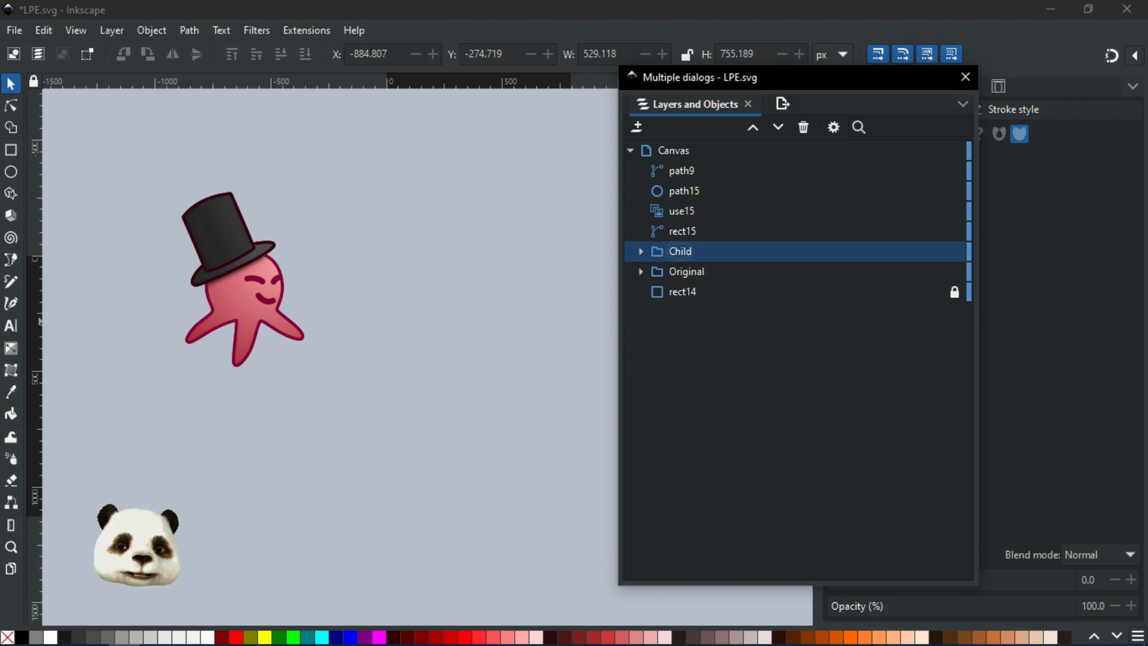
- Display the Child group's path effect settings and move Child beside the original octopus, to about X 12, Y -369 px
left_click(676, 251)
left_click_drag(1147, 122, 865, 58)
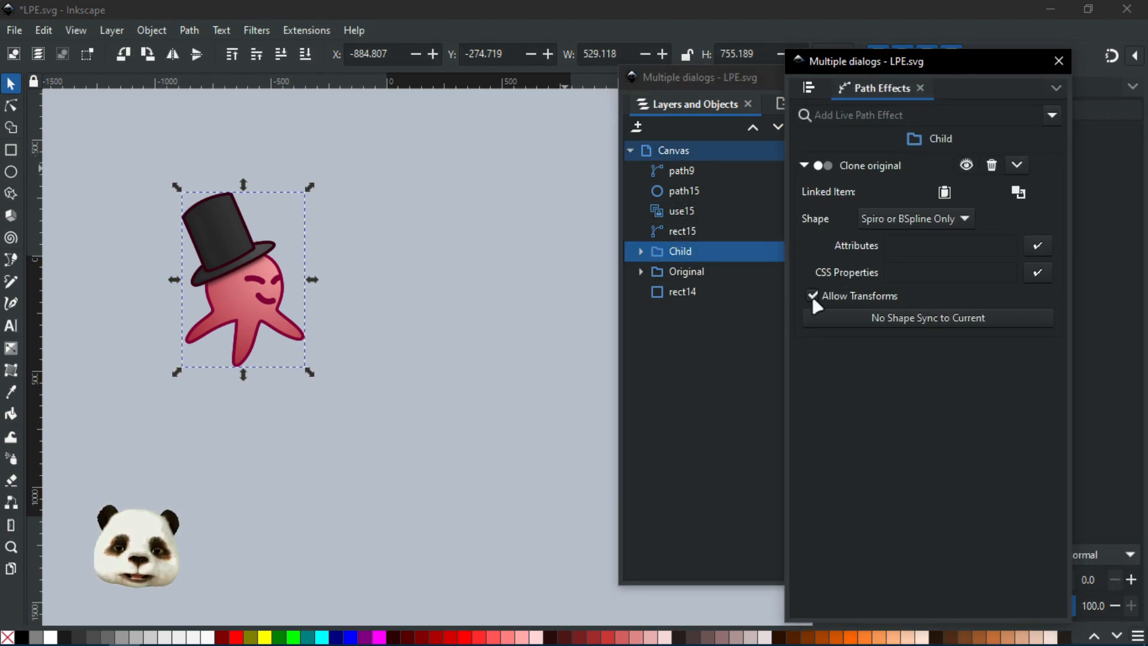
left_click_drag(241, 260, 457, 238)
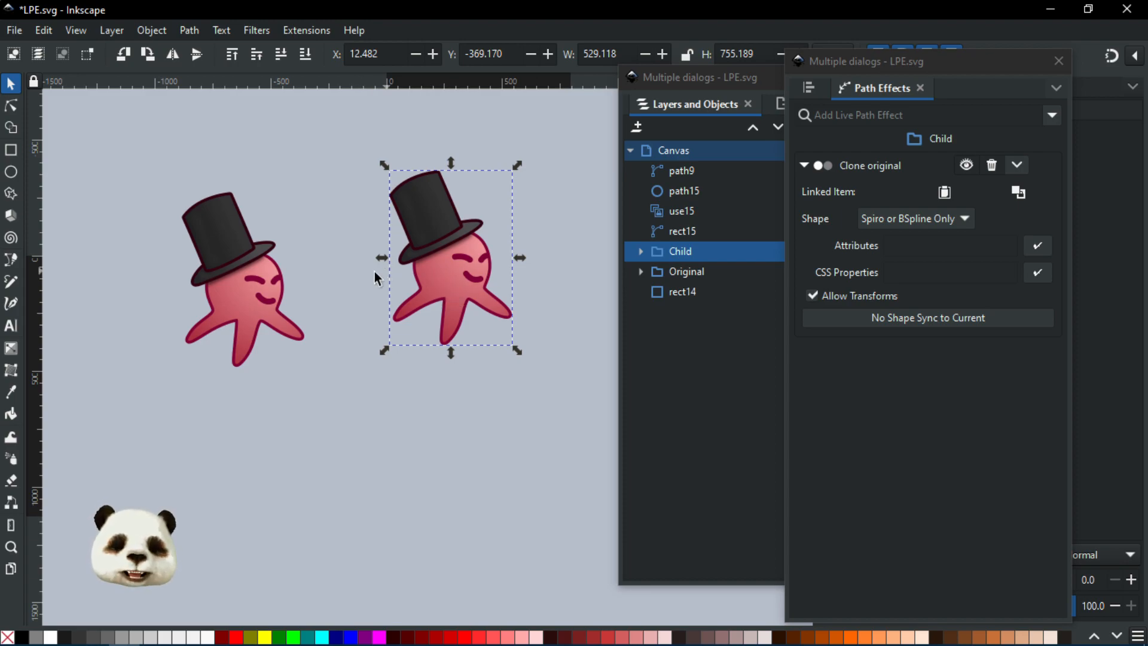
- Create a regular clone of the Original octopus, place it below the pair, and enlarge the Original to about 616 by 879 px
left_click(217, 285)
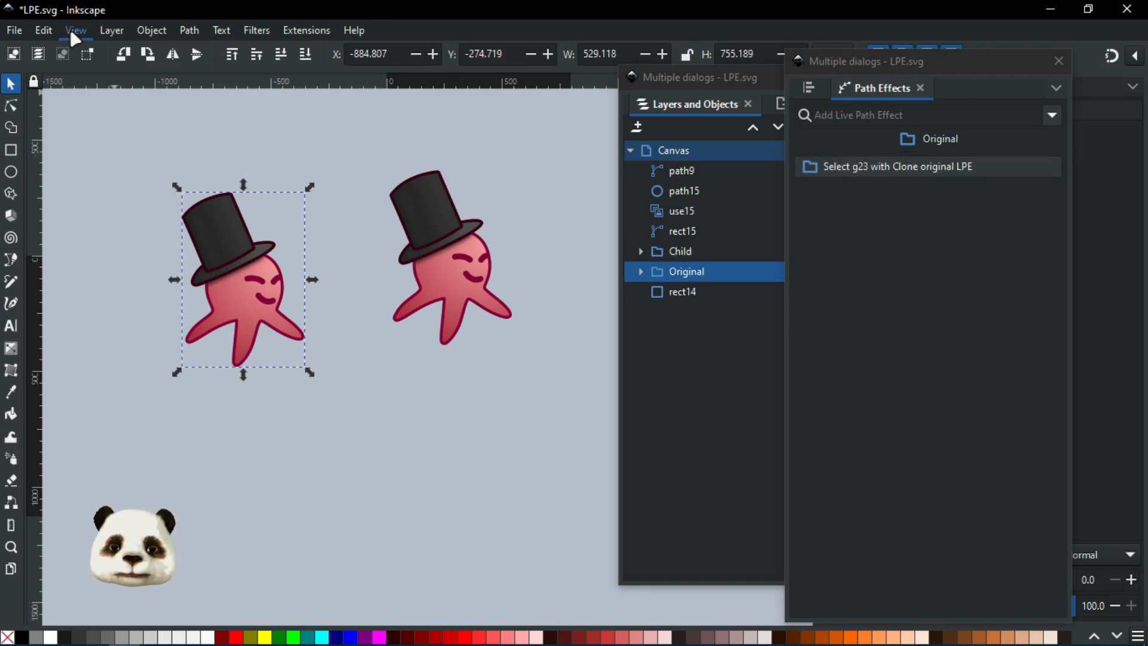
left_click(70, 30)
mouse_move(43, 30)
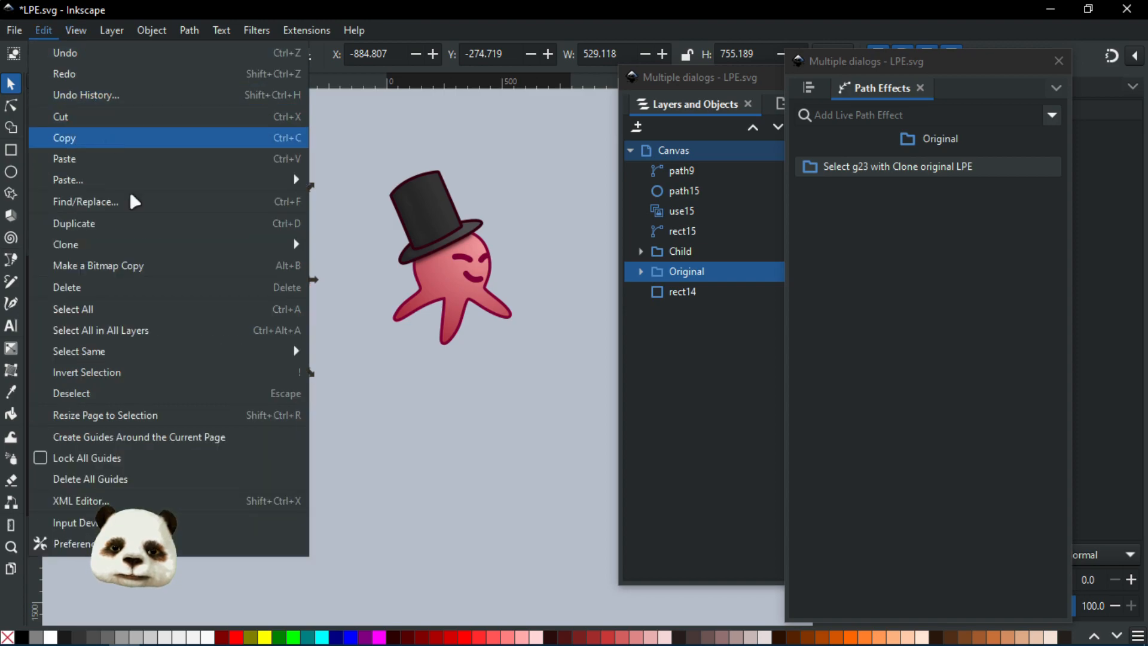
mouse_move(185, 245)
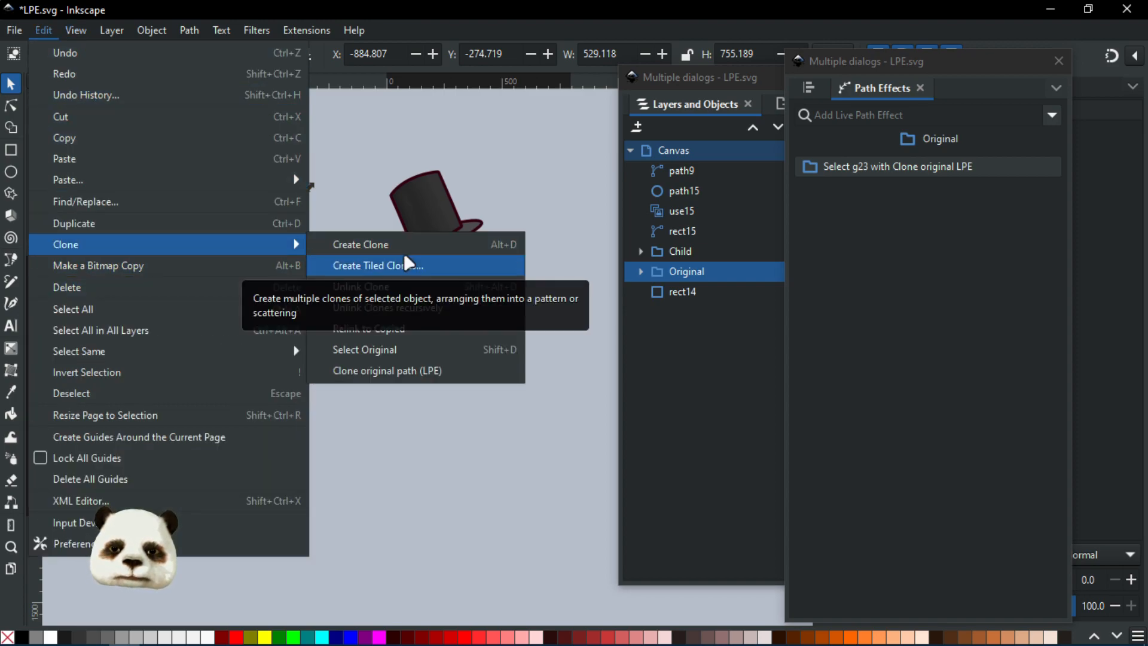
left_click(361, 245)
left_click_drag(244, 307, 323, 398)
left_click_drag(359, 488, 403, 489)
left_click(238, 318)
left_click_drag(177, 372, 156, 399)
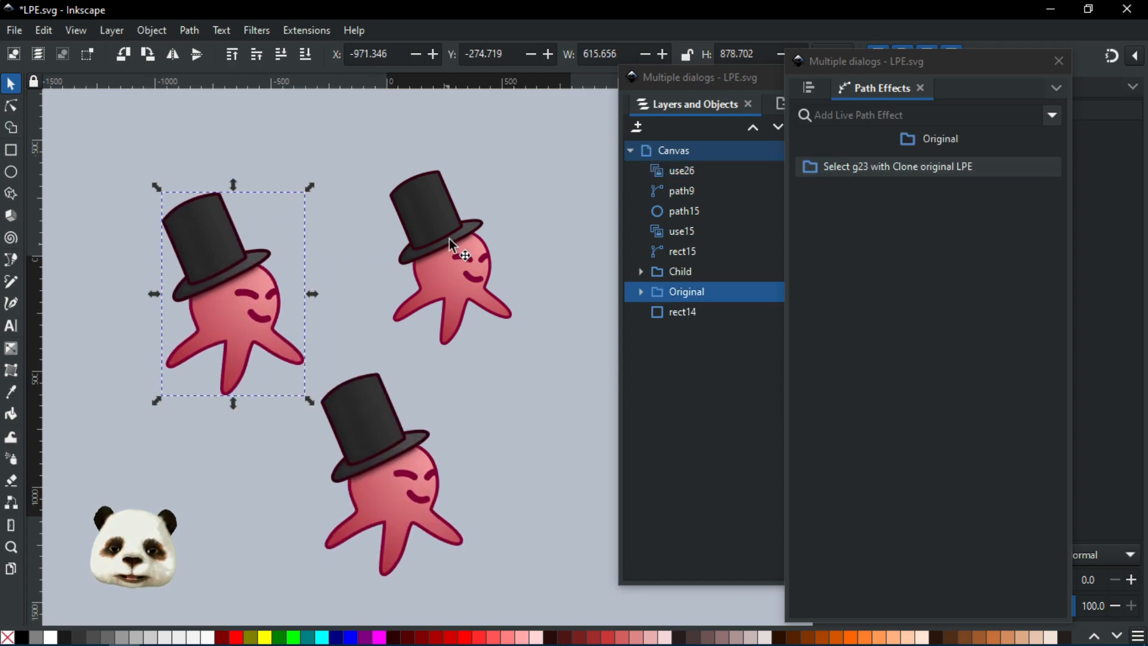
- Set the Attributes of the Child's Clone original effect to transform and apply it
left_click(464, 275)
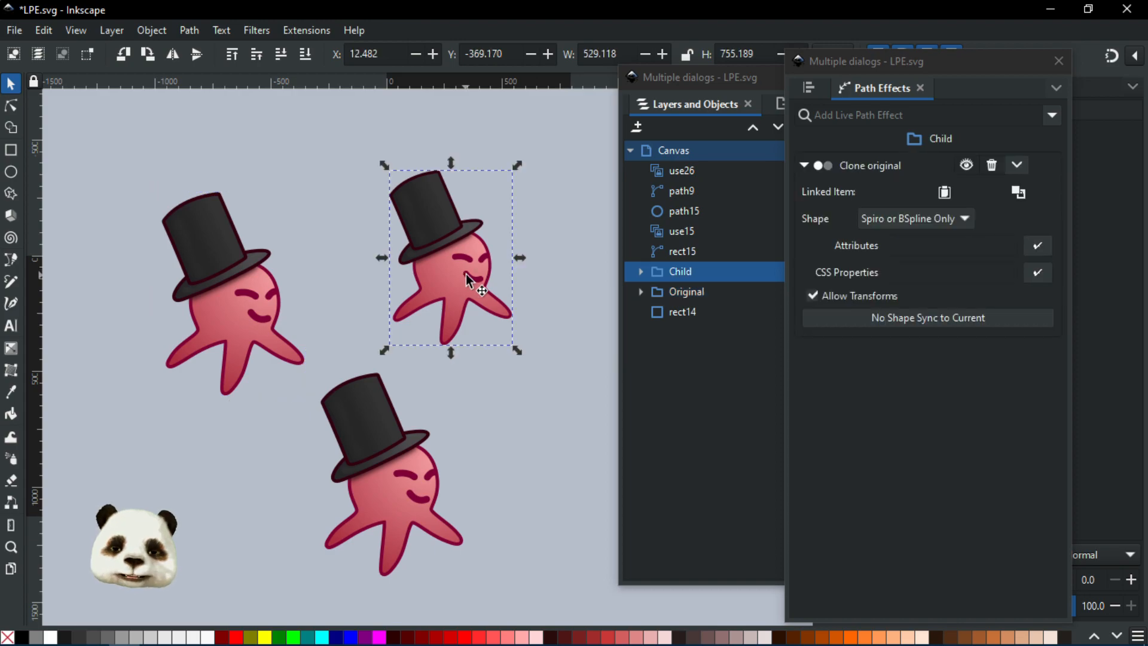
left_click(922, 248)
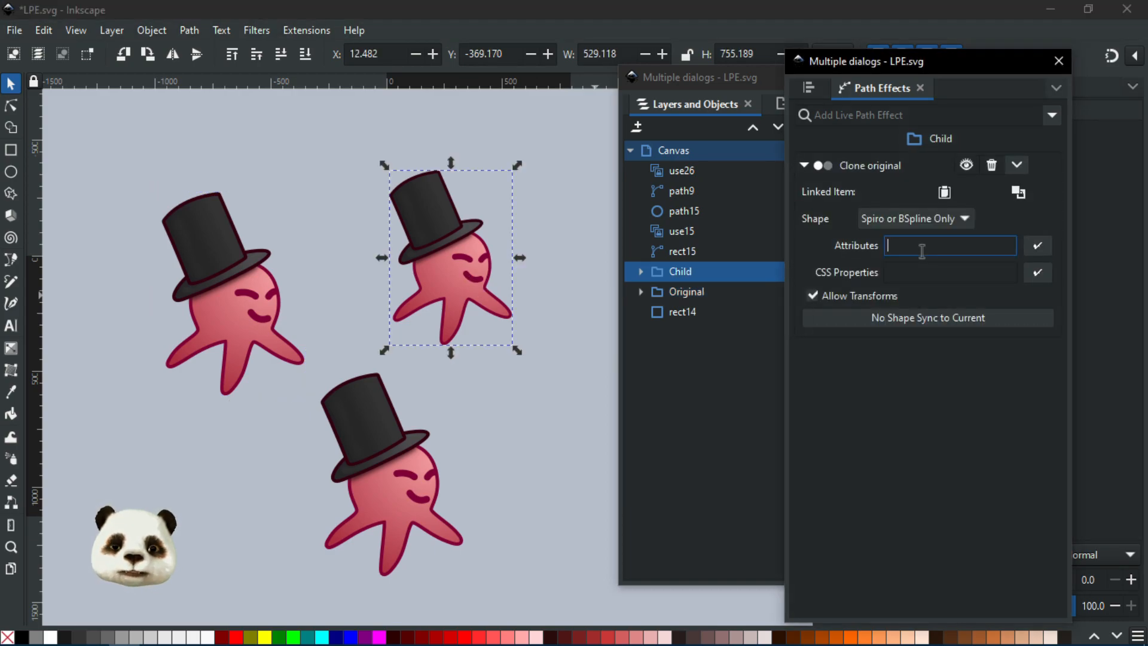
type("tra")
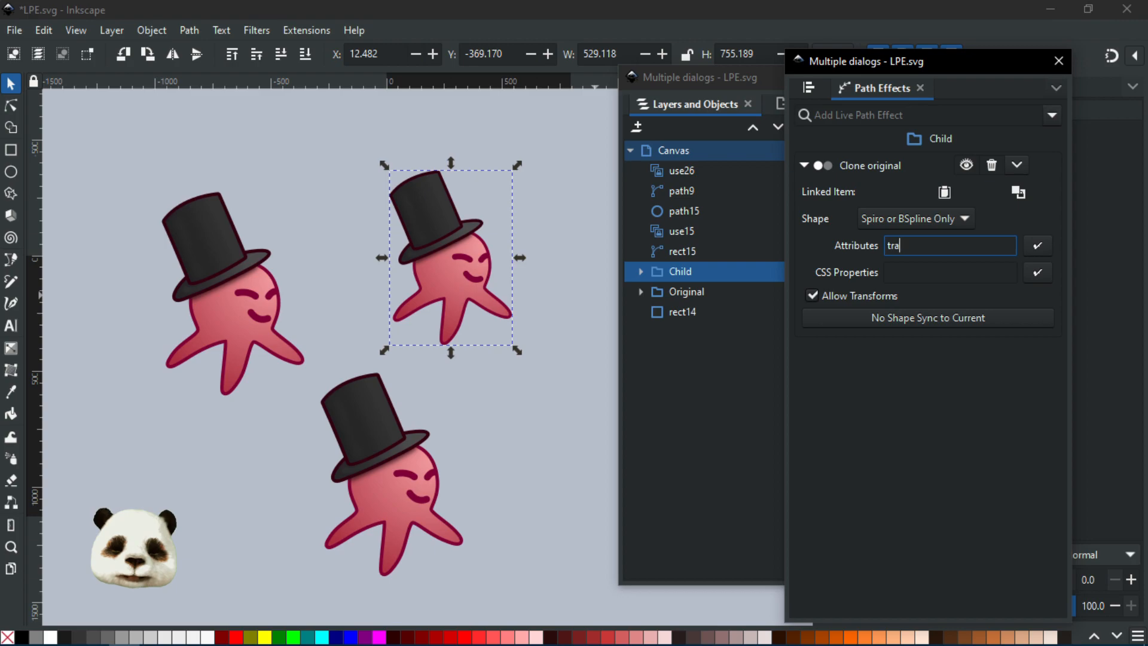
type("nsform")
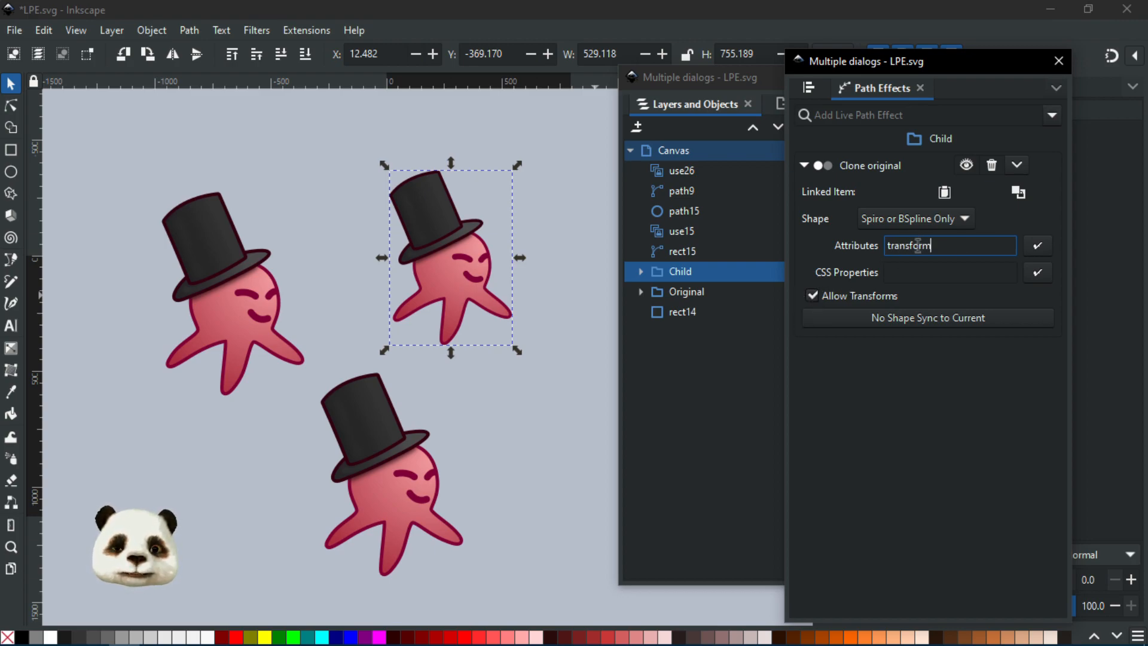
left_click(1038, 247)
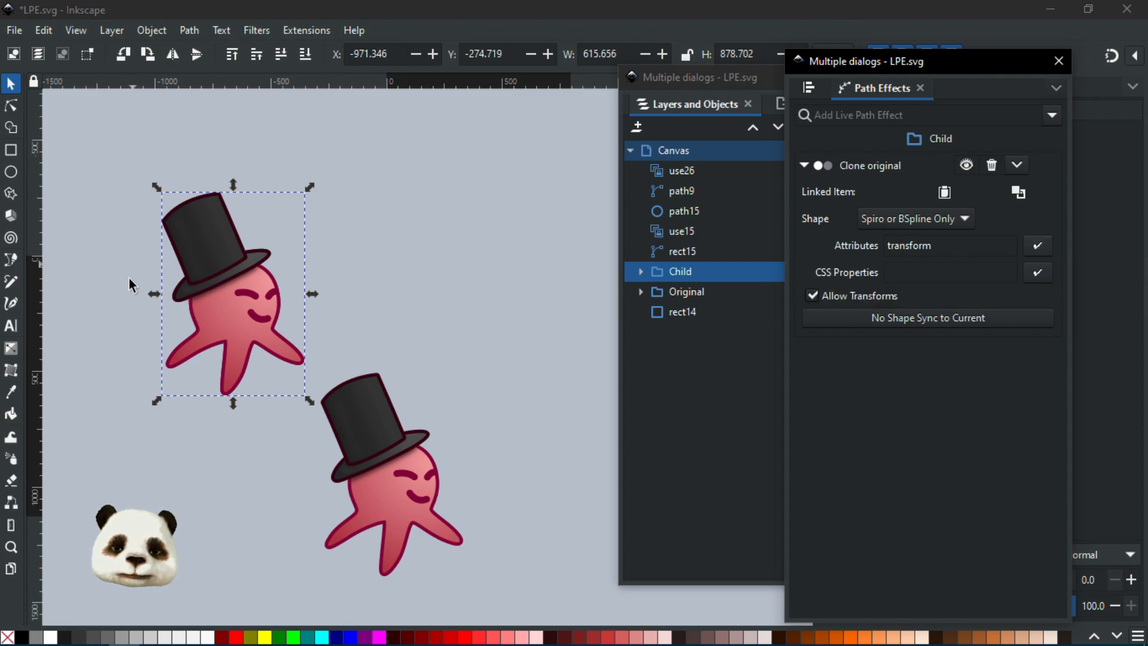
- Try to move the overlapping Child octopus away from the original
left_click(251, 314)
mouse_move(264, 296)
left_mouse_down()
mouse_move(487, 249)
mouse_move(513, 209)
left_mouse_up()
left_click_drag(254, 304, 532, 218)
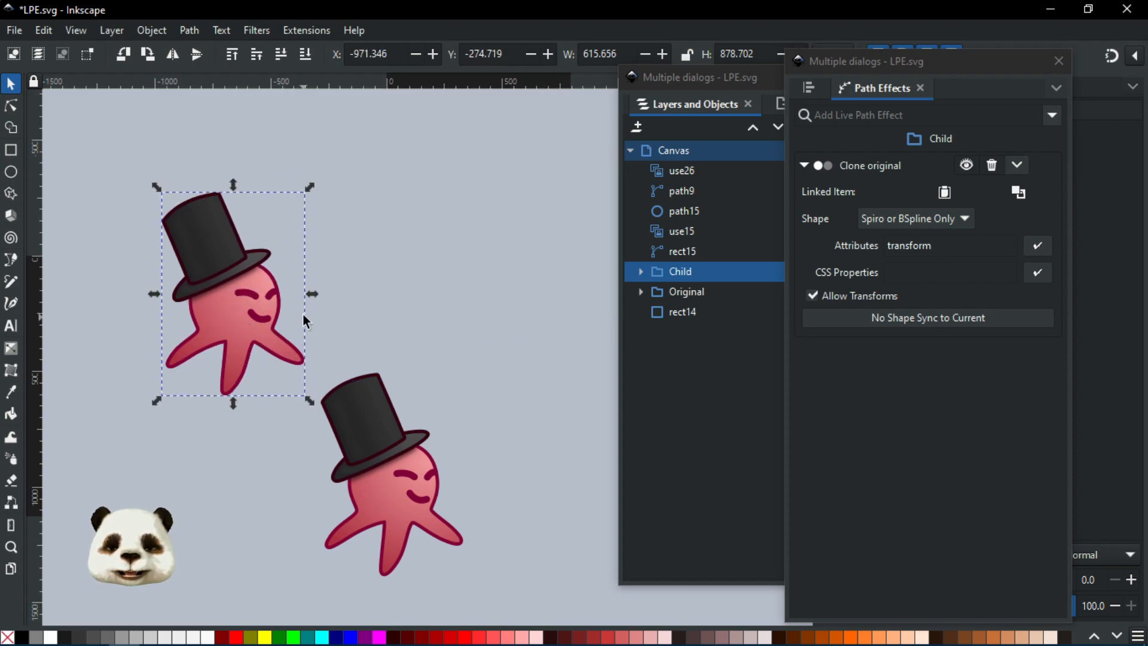
mouse_move(251, 322)
left_mouse_down()
mouse_move(487, 333)
mouse_move(473, 353)
mouse_move(454, 216)
mouse_move(472, 221)
mouse_move(468, 209)
left_mouse_up()
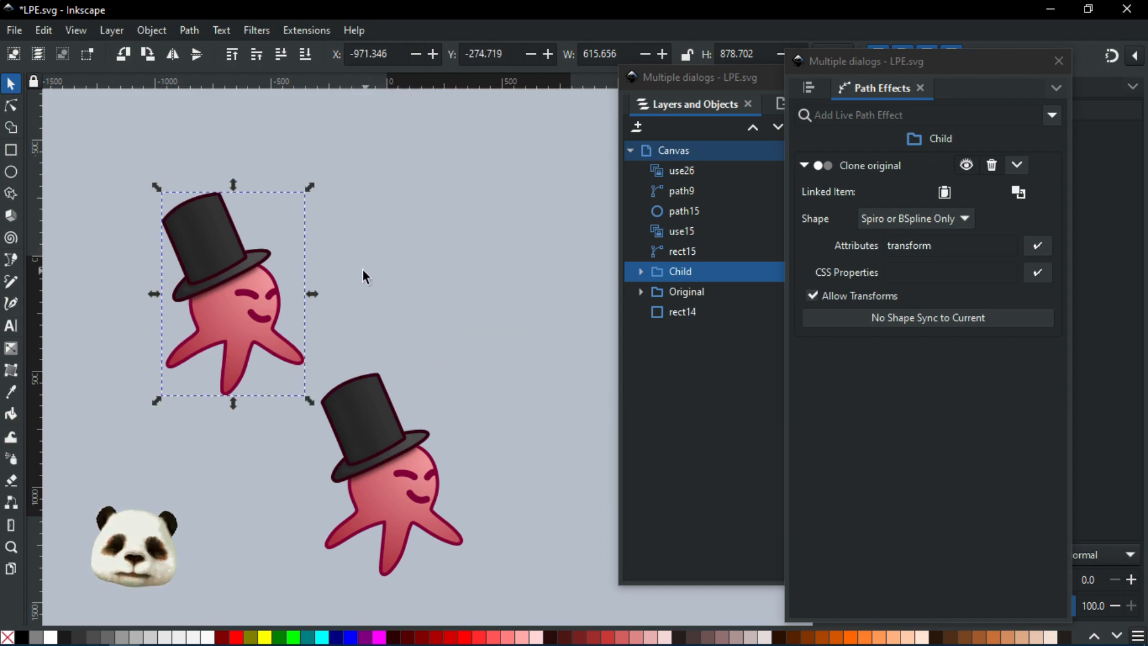
- Select the Original group and enlarge it to about 816 by 1107 px, and bring its path effect settings forward
left_click(671, 290)
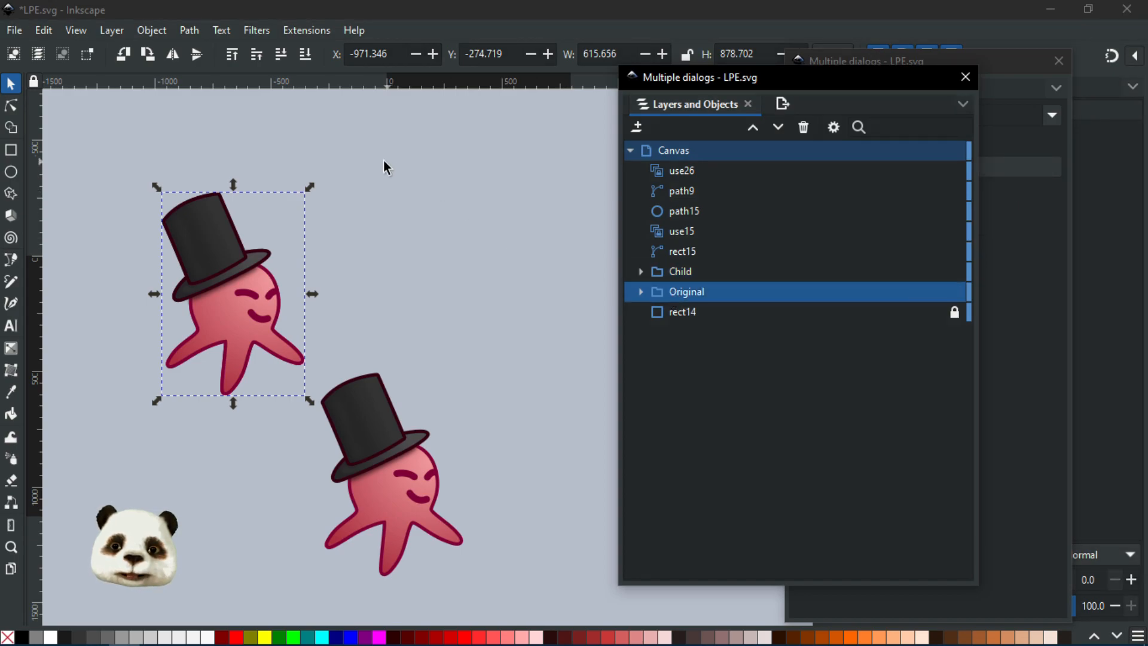
left_click_drag(311, 188, 358, 135)
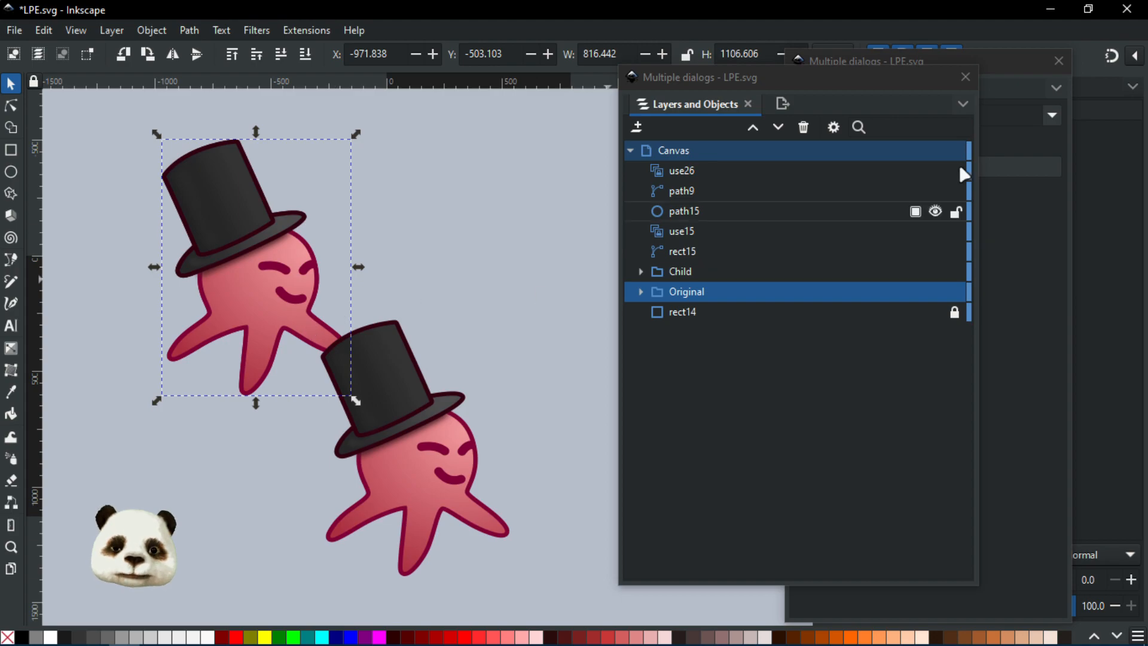
left_click(993, 59)
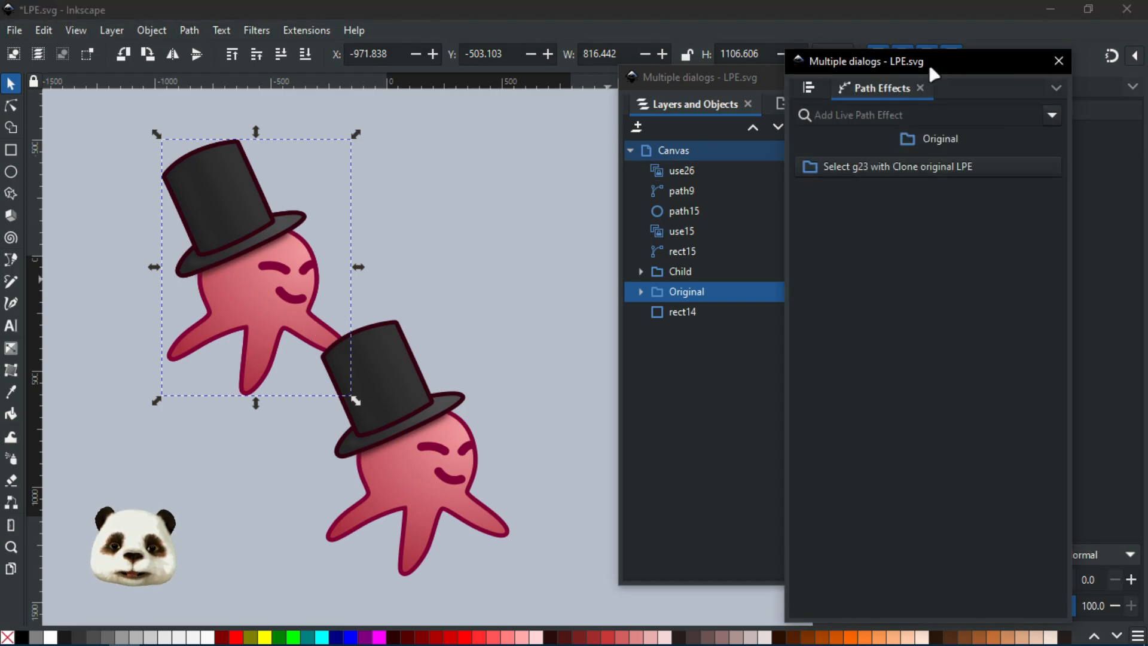
- Bring up the XML Editor for the Child group and cancel the open style attribute edit
left_click_drag(1146, 83, 995, 157)
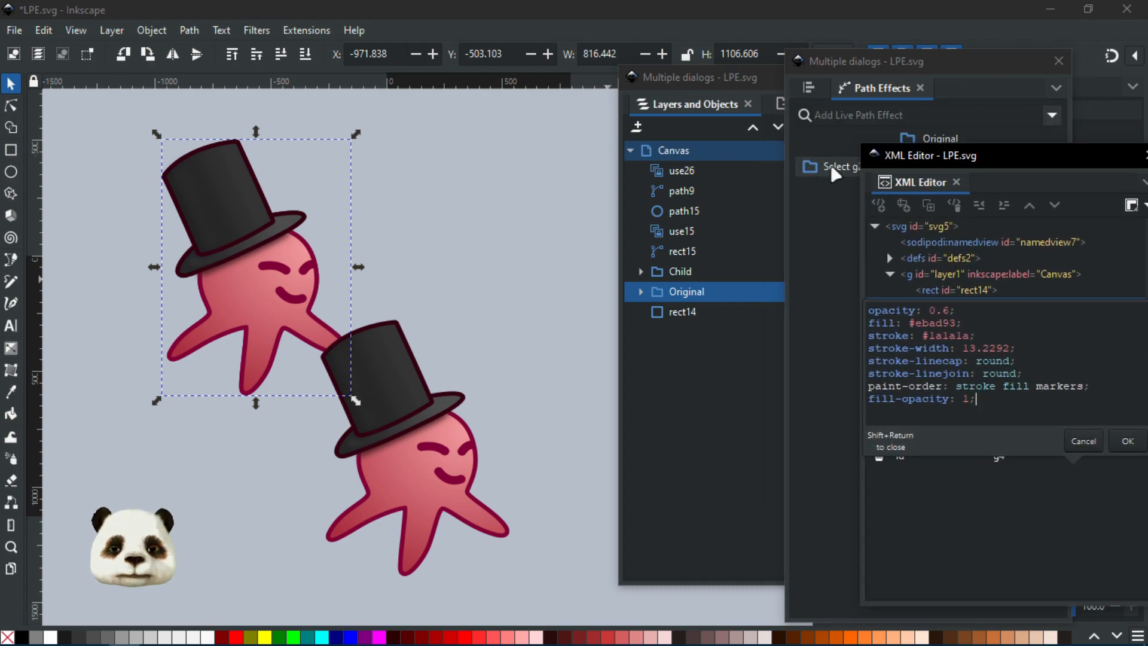
left_click(678, 278)
left_click(675, 272)
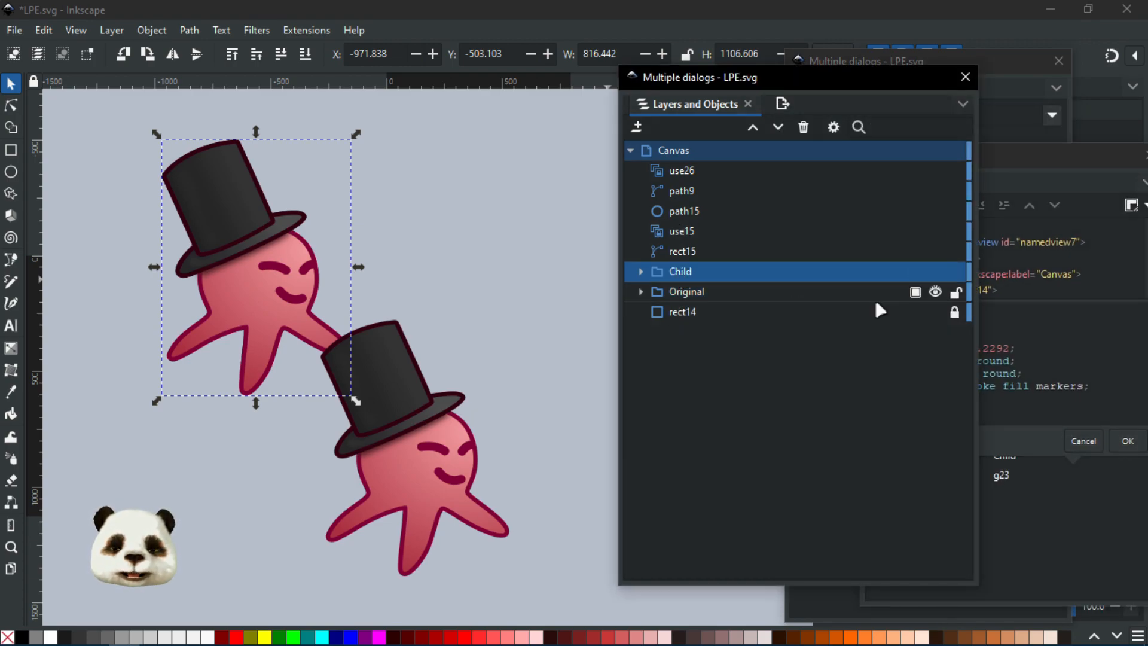
left_click(1004, 161)
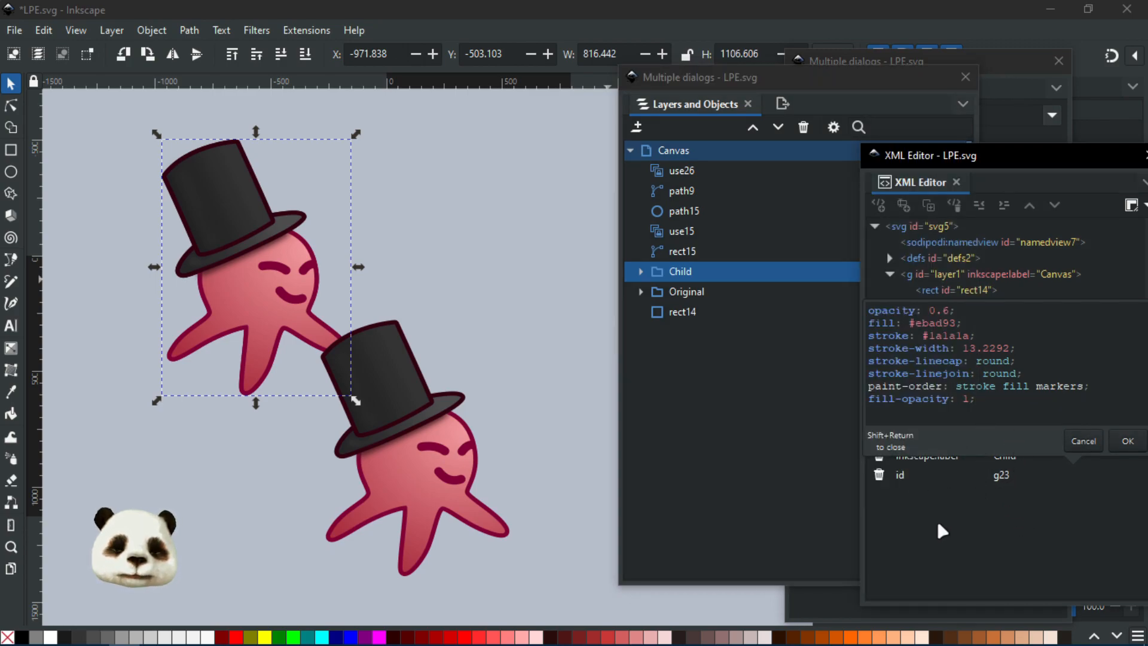
left_click(1087, 435)
left_click(802, 281)
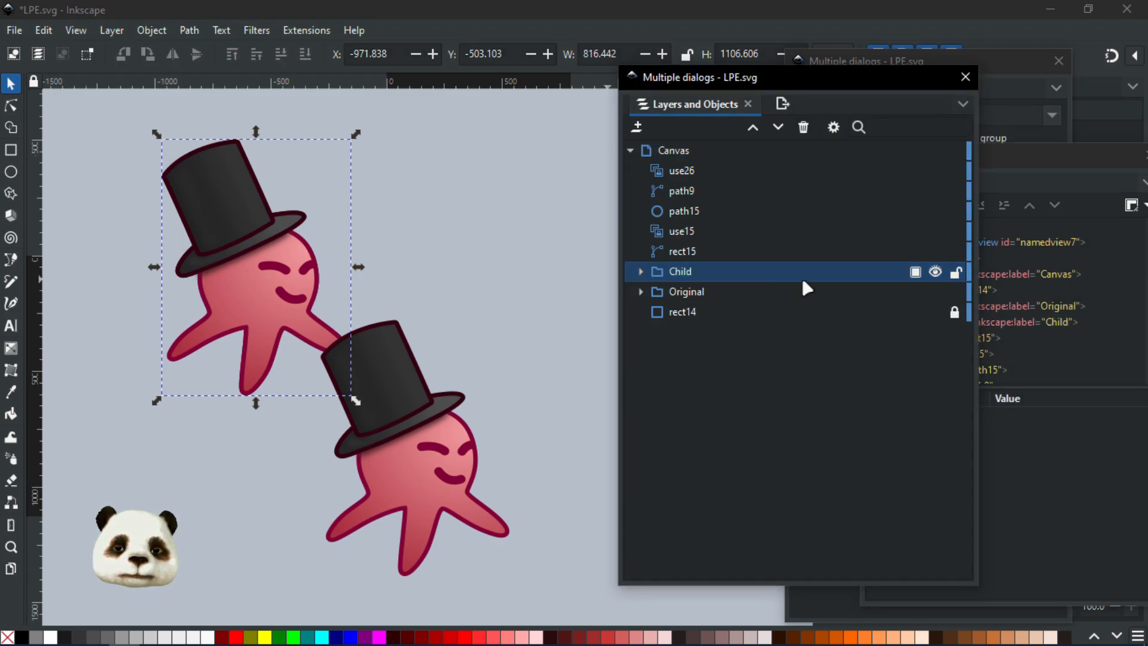
- Bring the XML Editor forward and examine which objects the circle, path, use, rect and Original group nodes correspond to
left_click(1024, 156)
left_click_drag(985, 177, 917, 121)
scroll(986, 252, "down", 1)
scroll(985, 252, "up", 1)
scroll(985, 263, "down", 1)
left_click(878, 289)
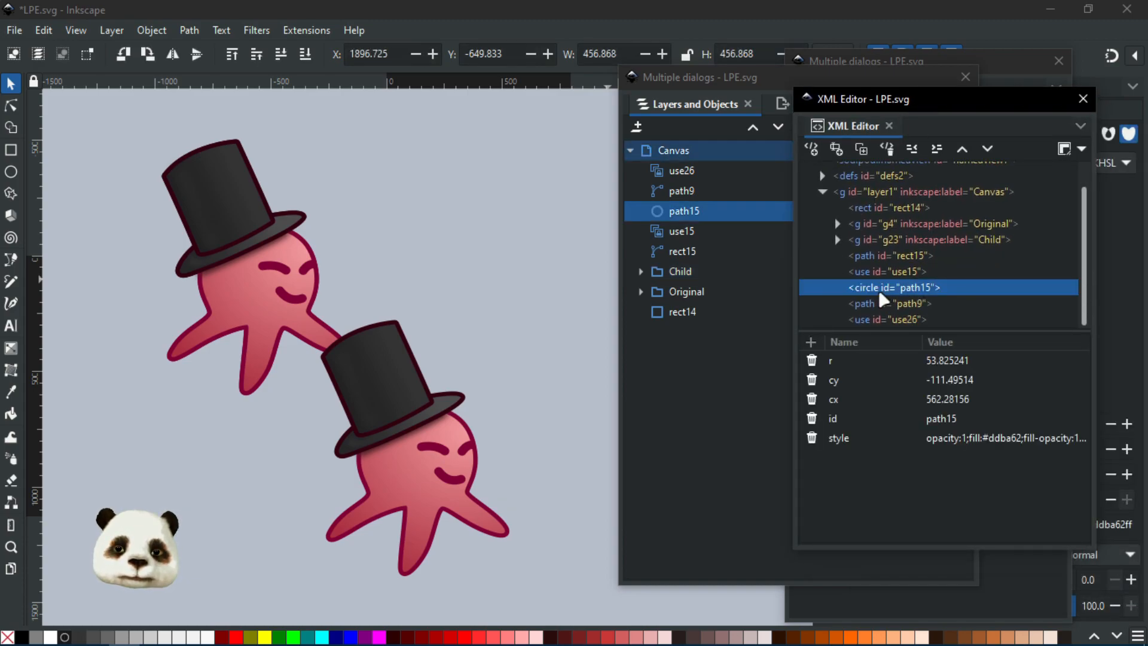
left_click(882, 304)
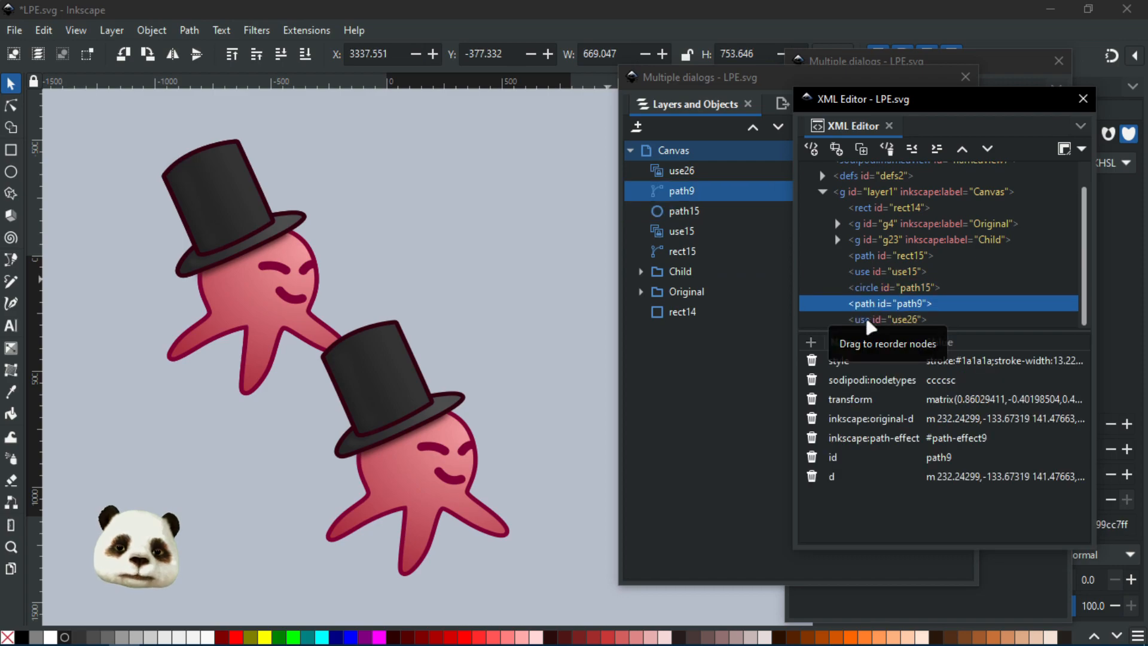
left_click(872, 321)
left_click(873, 208)
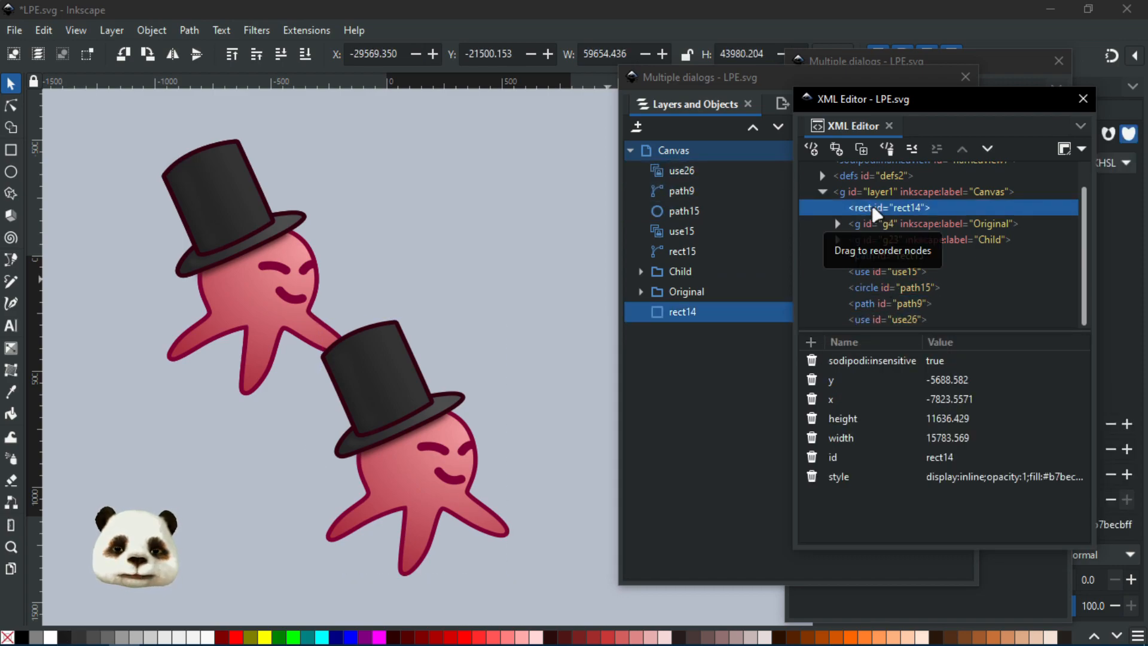
left_click(880, 224)
left_click(871, 173)
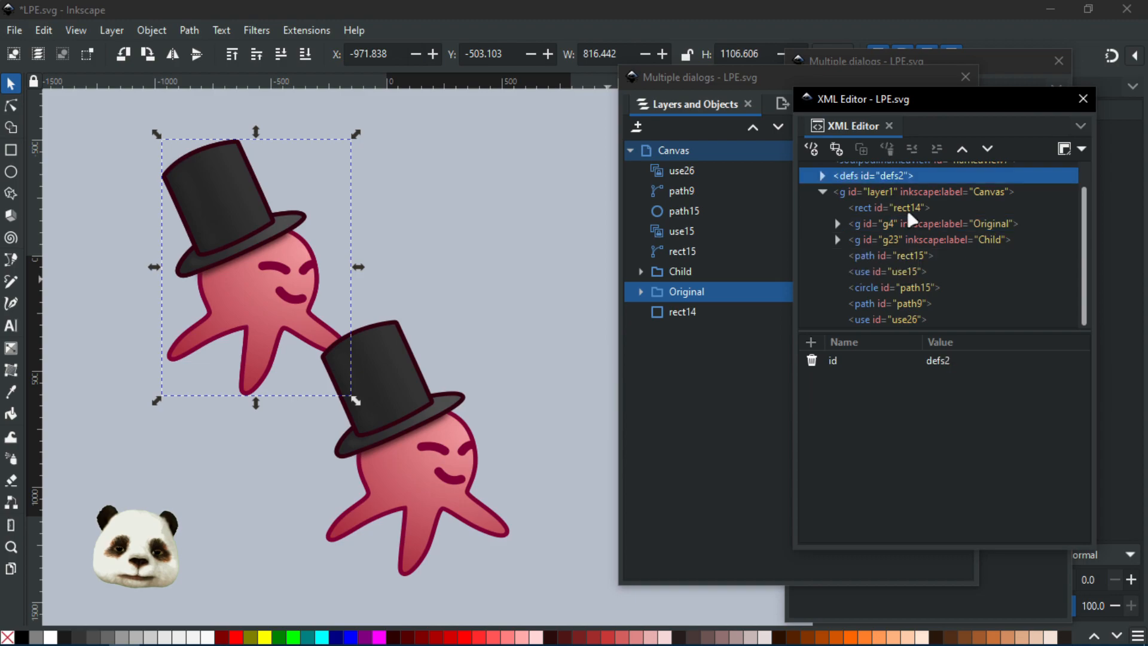
- Find the Child group's node in the XML tree and show its attributes
scroll(914, 220, "up", 1)
left_click(874, 186)
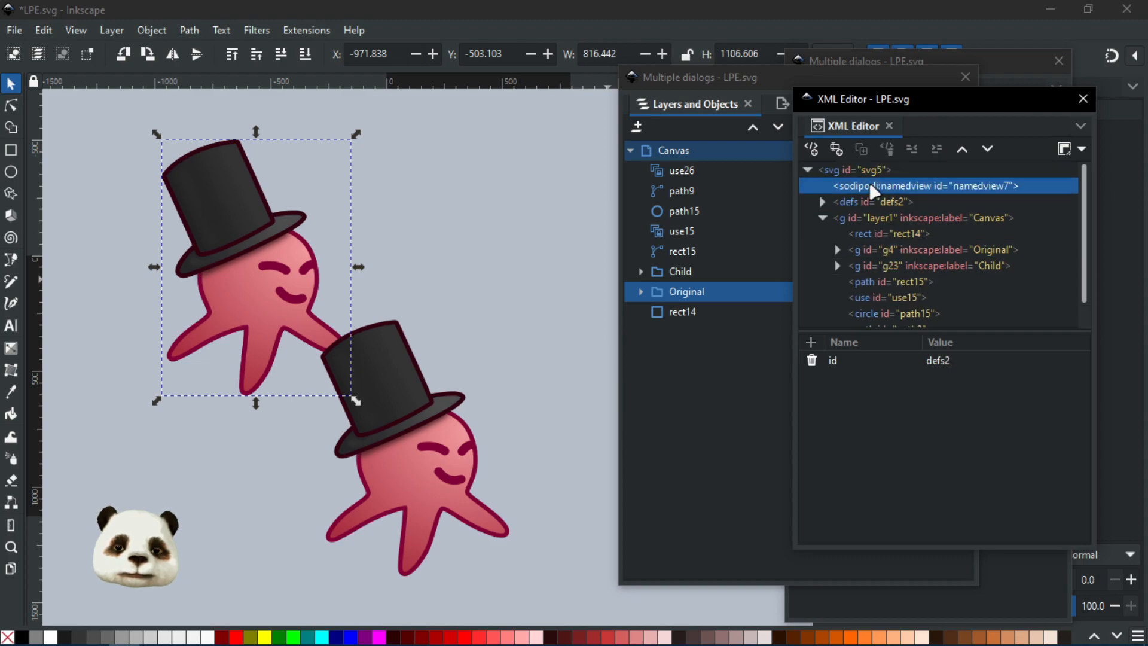
left_click(871, 217)
left_click(870, 233)
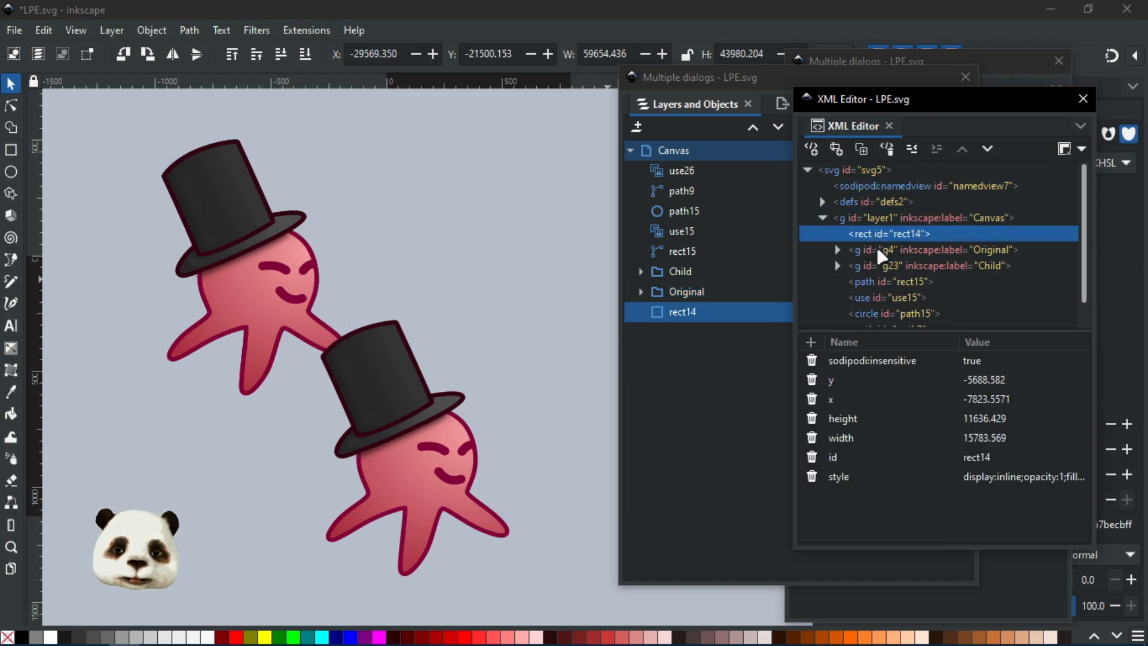
left_click(875, 245)
left_click(878, 266)
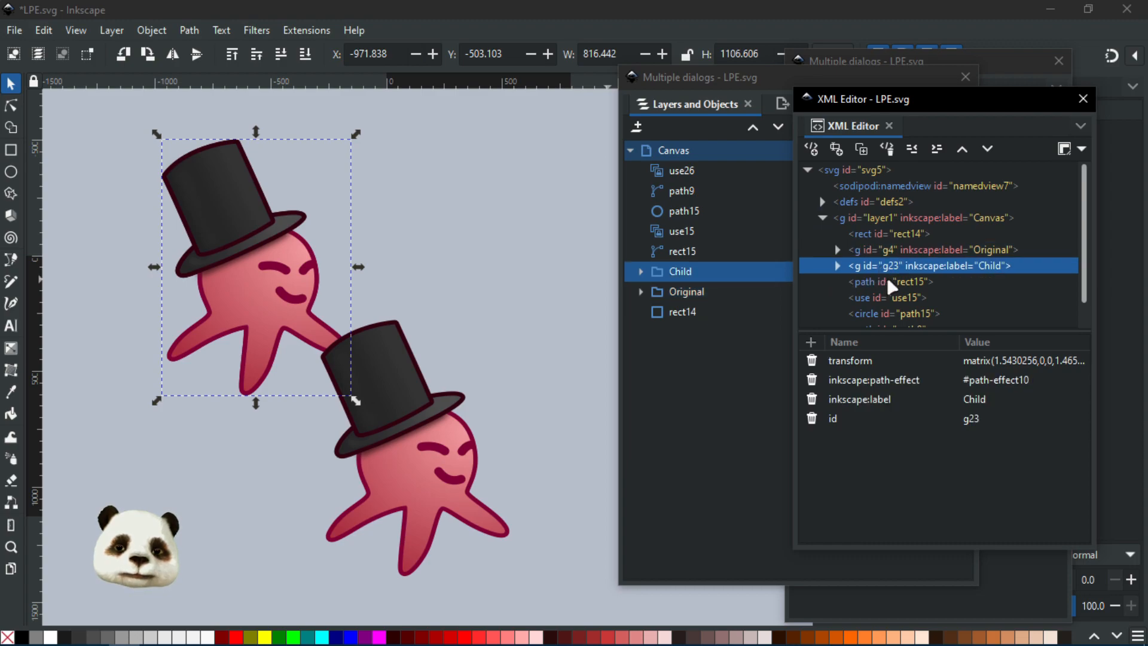
- Try to append tanslation(400,400) on a new line of the Child group's transform attribute and apply it
left_click(979, 362)
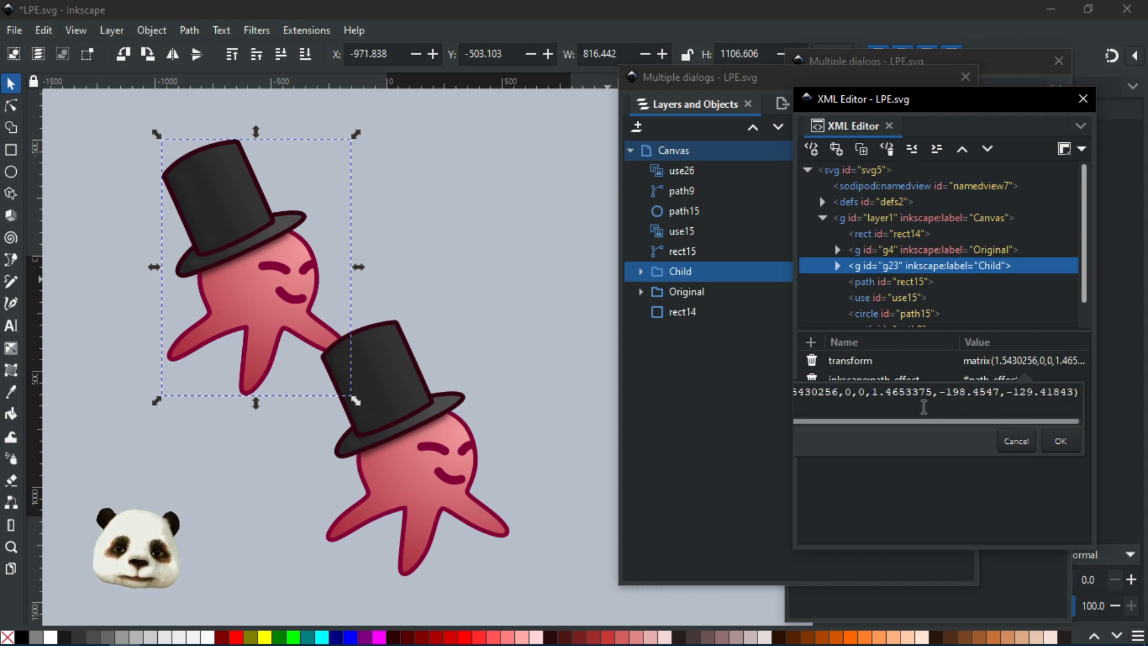
left_click_drag(889, 396, 1079, 400)
left_click(1079, 394)
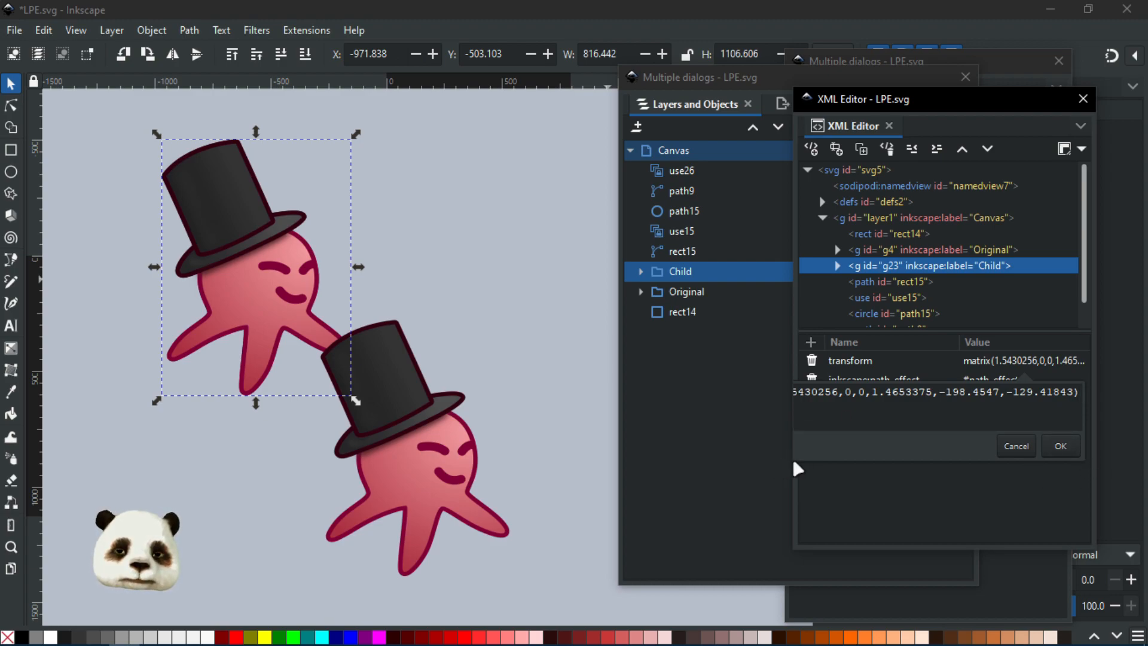
left_click_drag(789, 462, 690, 469)
type("ytanslati")
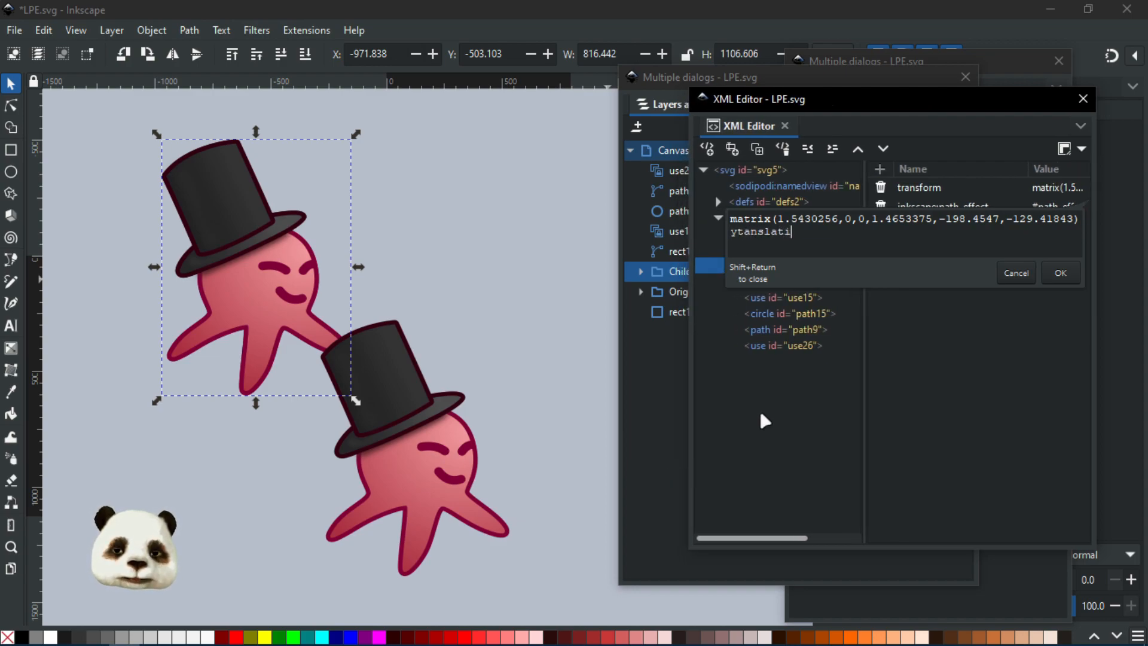
type("on")
key("Home")
key("Delete")
key("End")
type("()")
key("Left")
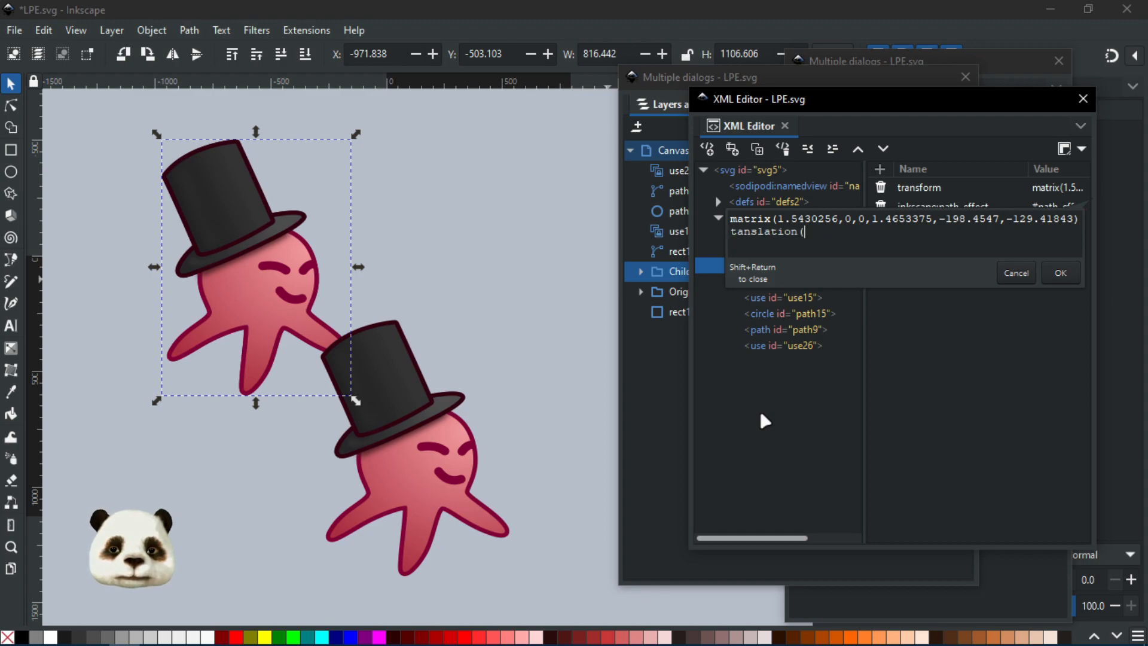
type("400,4")
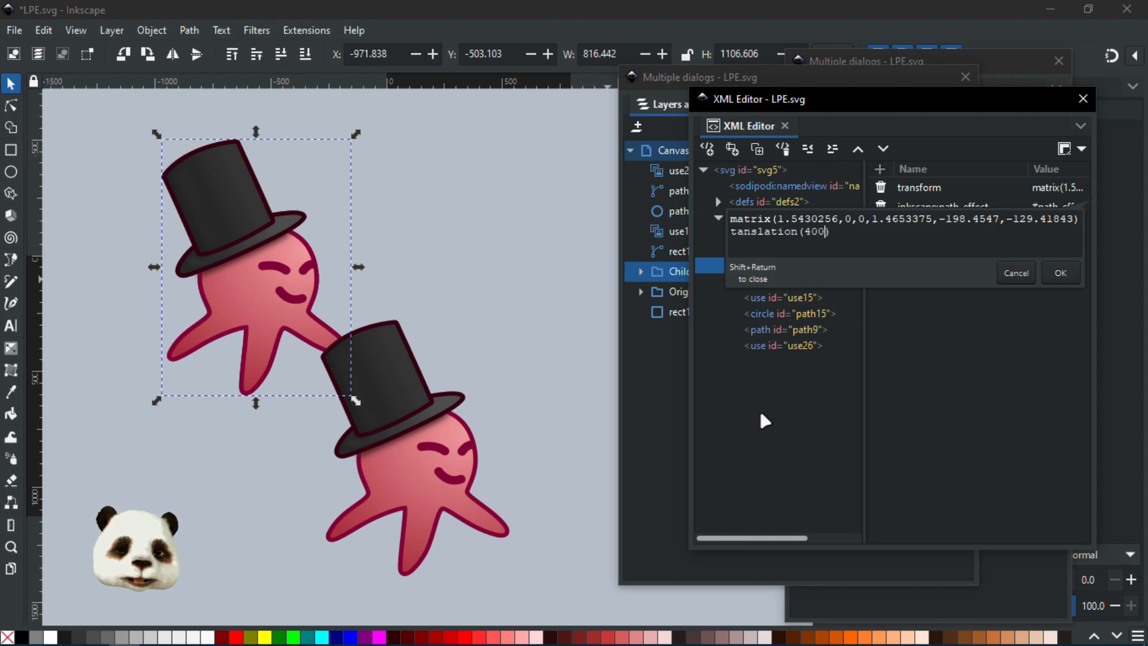
type("00")
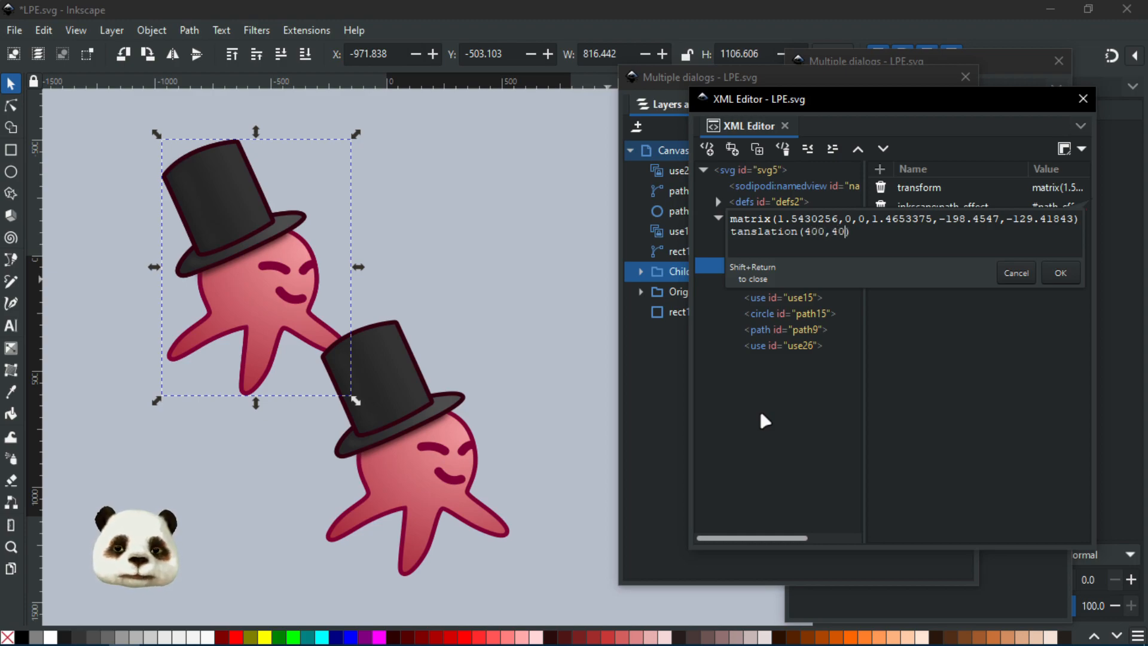
left_click(1064, 271)
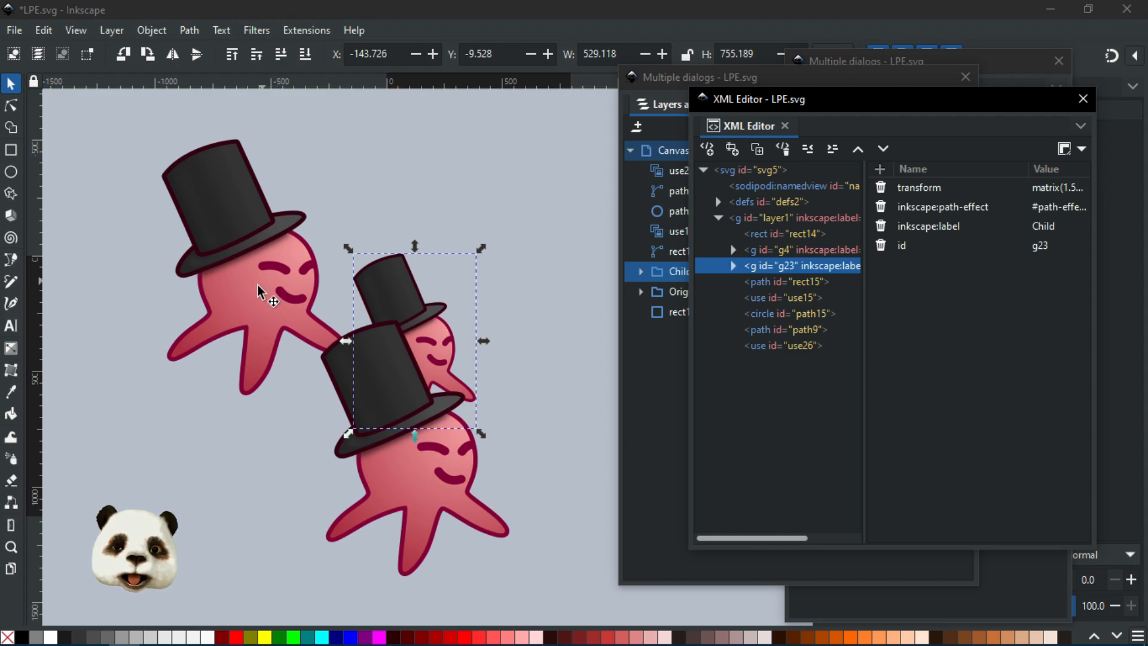
- Select the Original group and rotate it slightly counter-clockwise, to about 996 by 1062 px
left_click(242, 289)
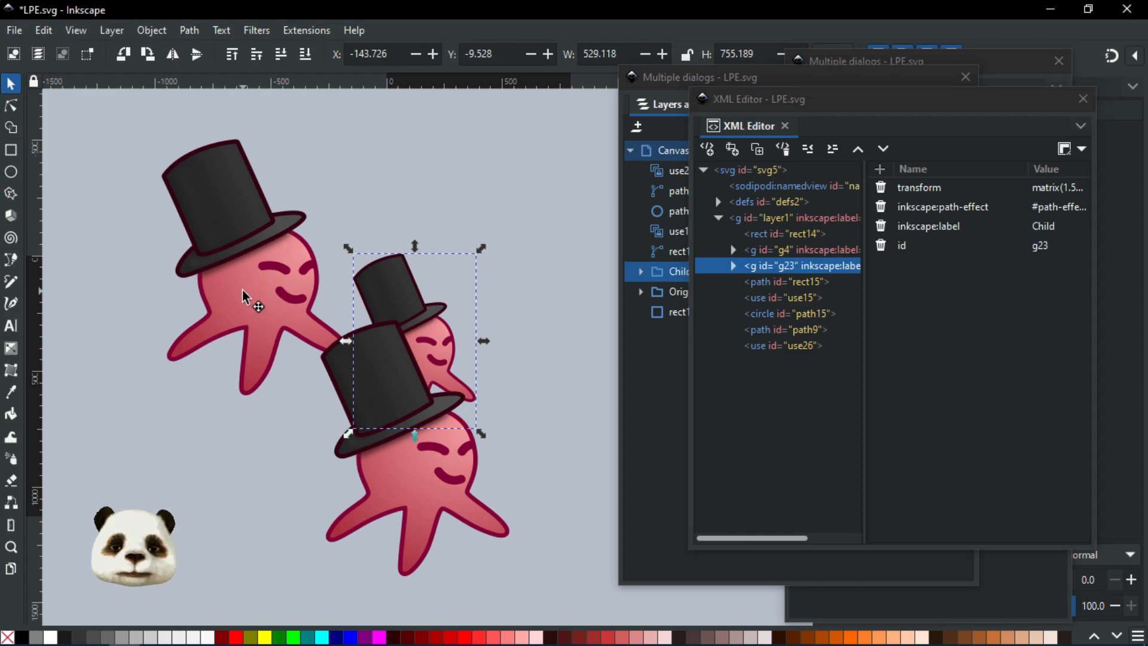
left_click(198, 198)
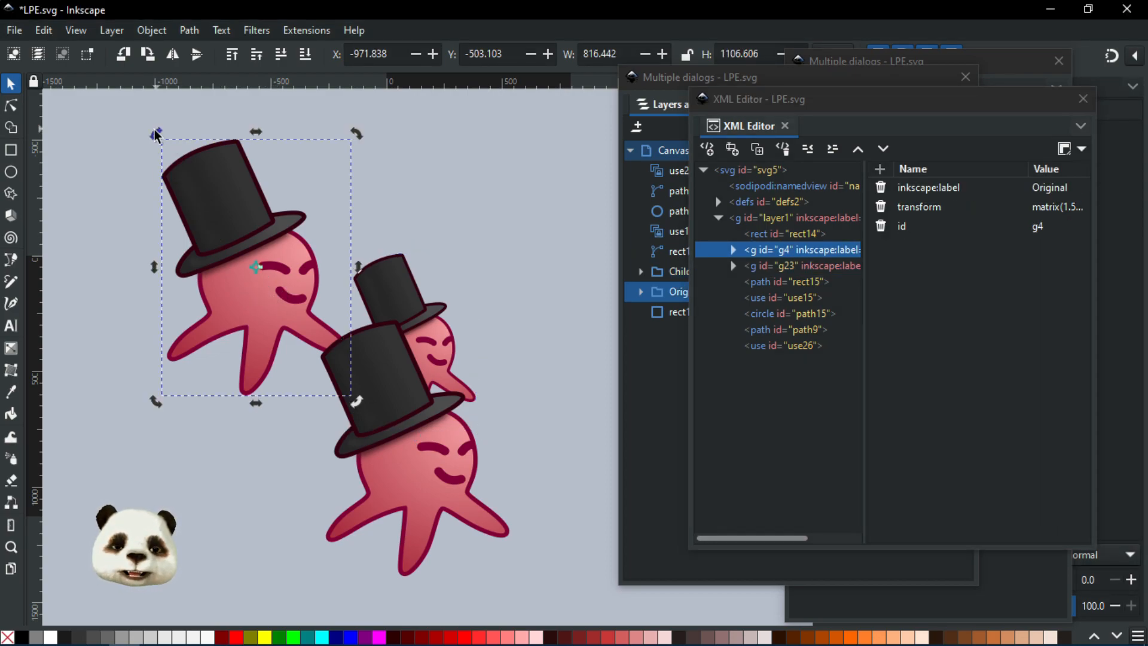
left_click_drag(157, 134, 131, 164)
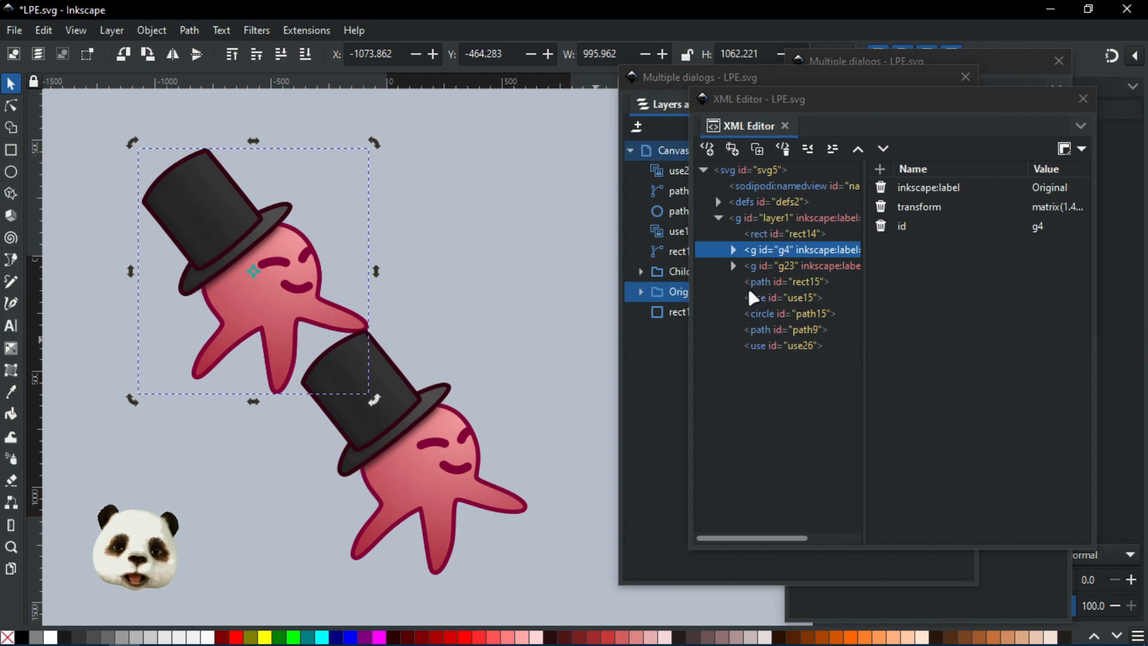
- Examine the Child group's transform attribute in the XML Editor, and move the floating dialogs aside to uncover its Clone original settings
left_click(785, 266)
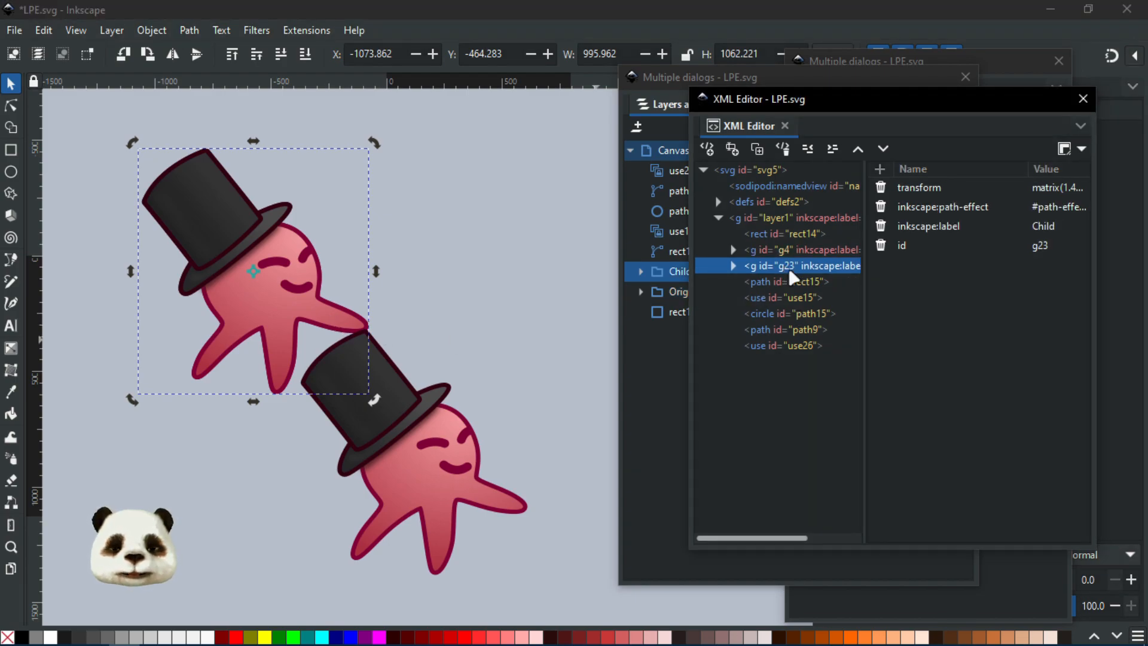
left_click(908, 245)
left_click(944, 188)
left_click(945, 187)
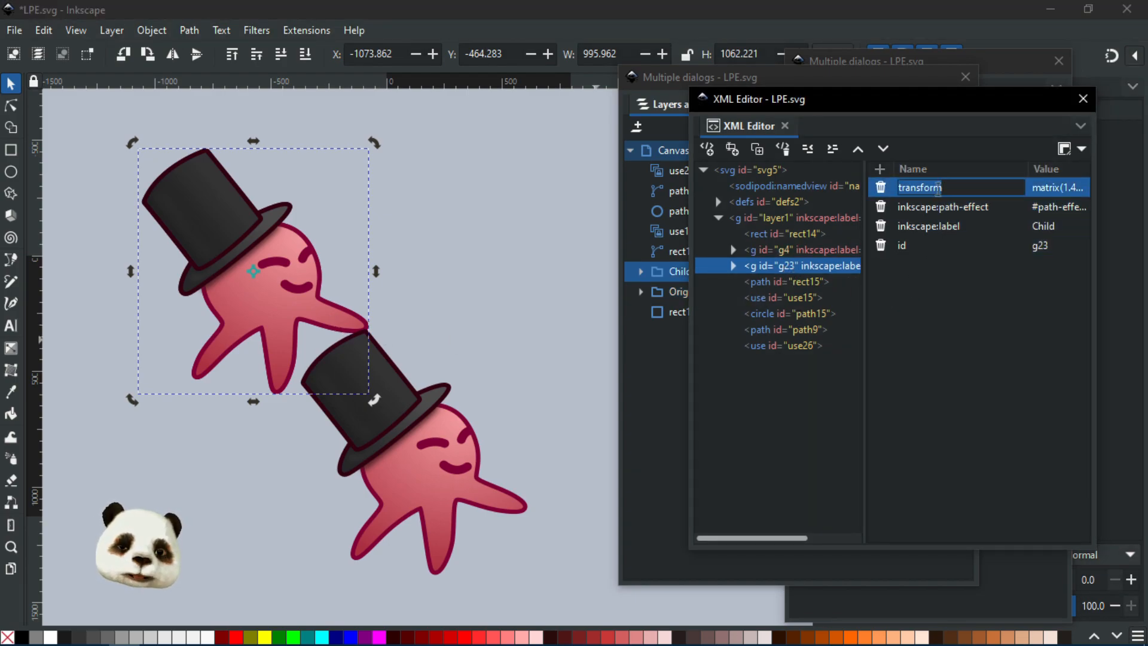
left_click_drag(794, 100, 1147, 109)
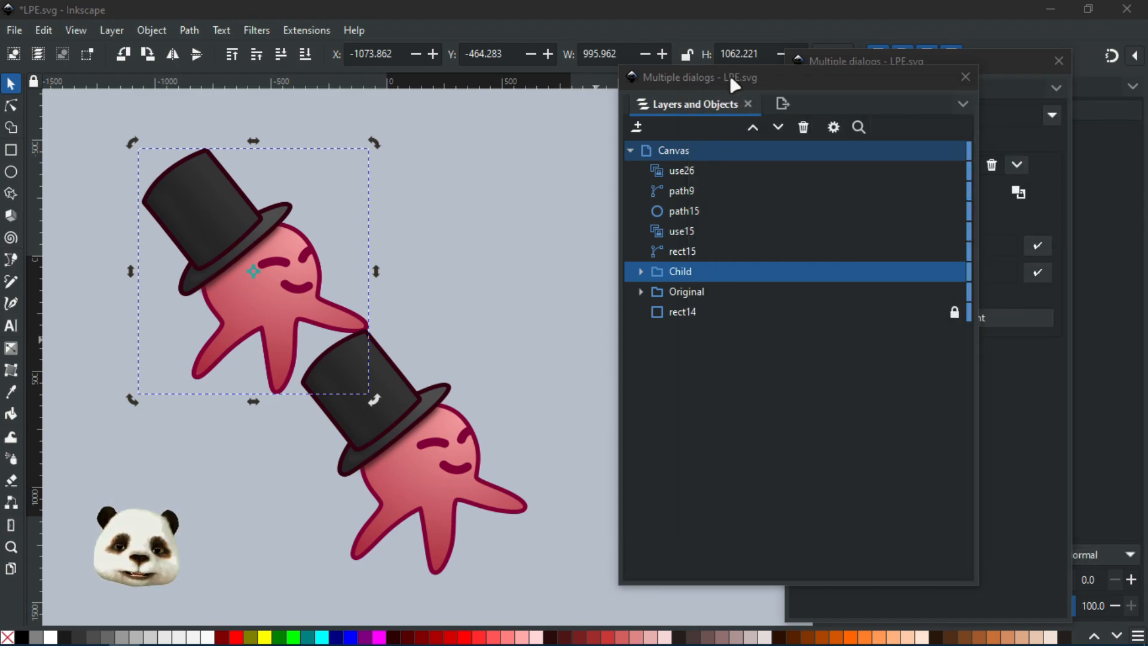
left_click_drag(734, 81, 1147, 107)
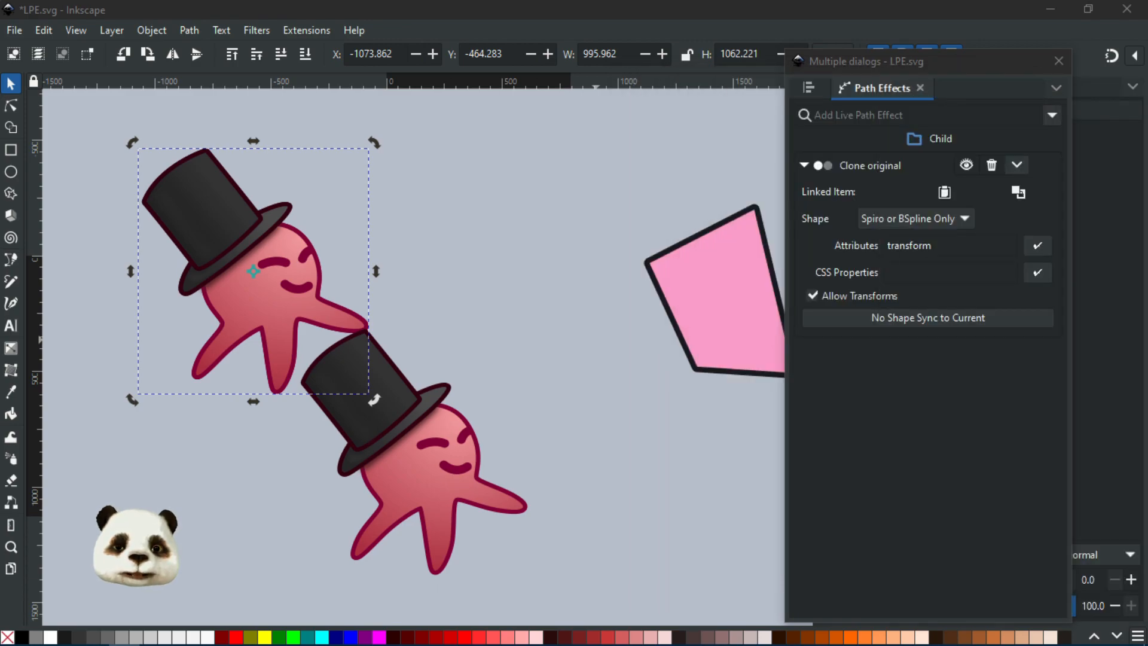
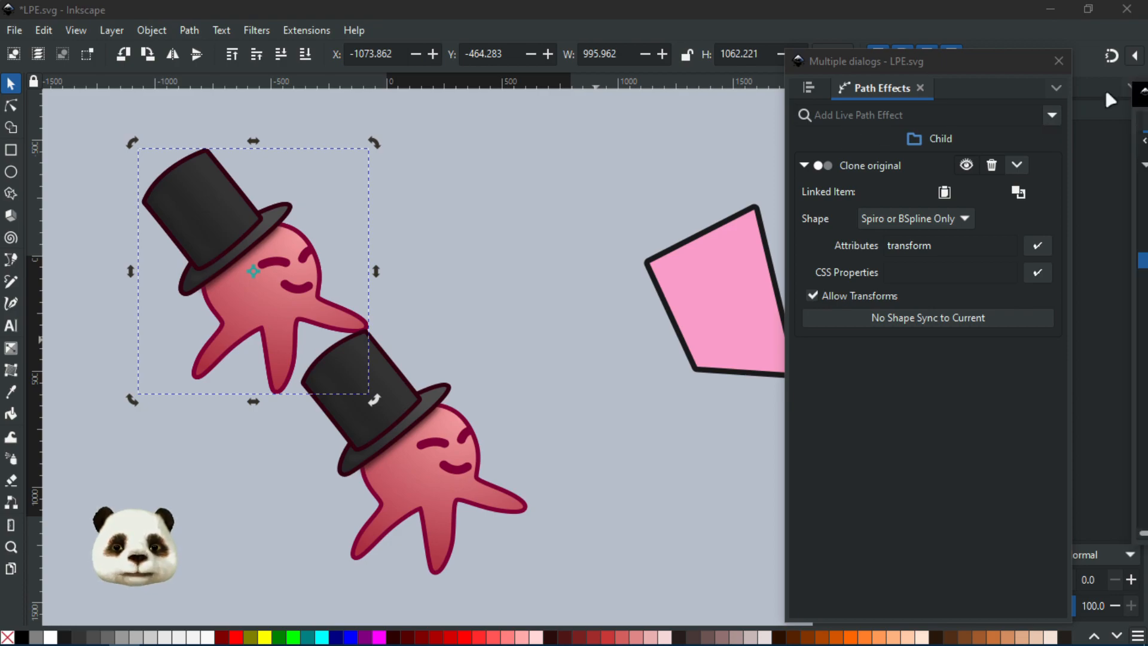
- Bring back the XML Editor and try to add a second attribute named transform to the Child group
key("ctrl+shift+x")
left_click_drag(793, 93, 840, 111)
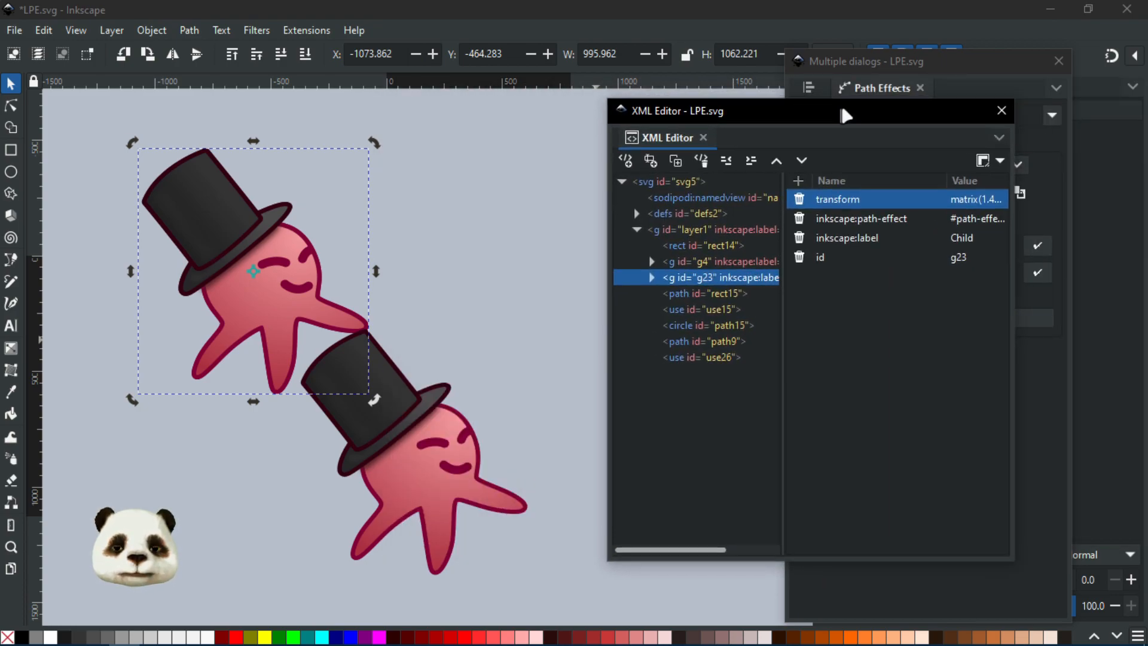
left_click(800, 181)
type("trasn")
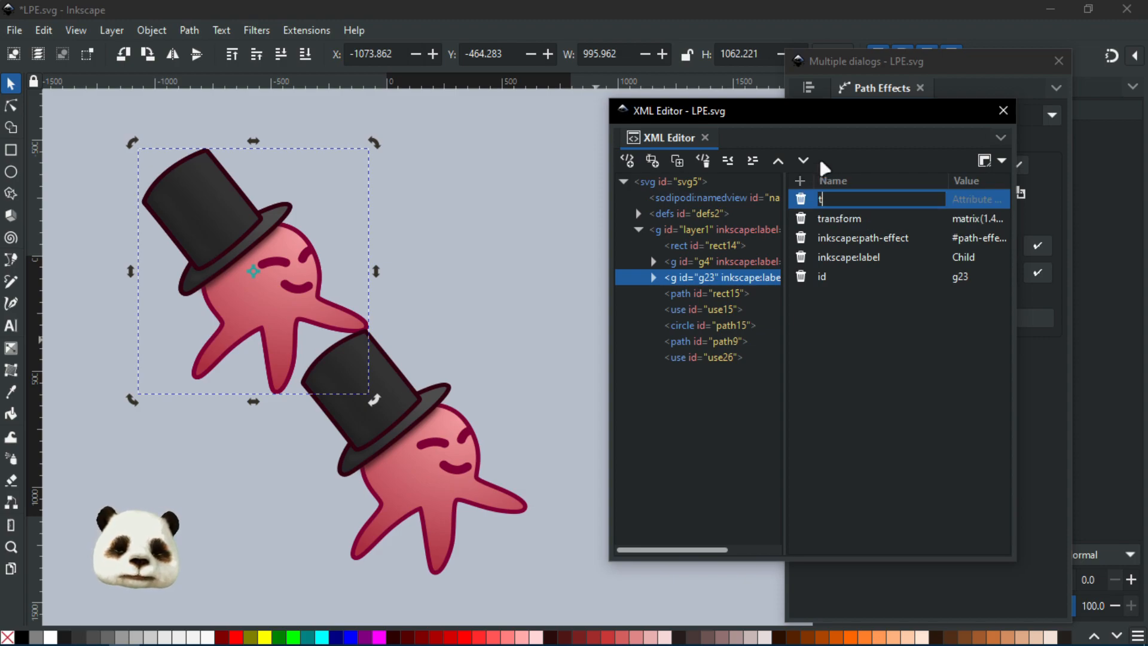
key("BackSpace")
key("BackSpace")
type("nsfo")
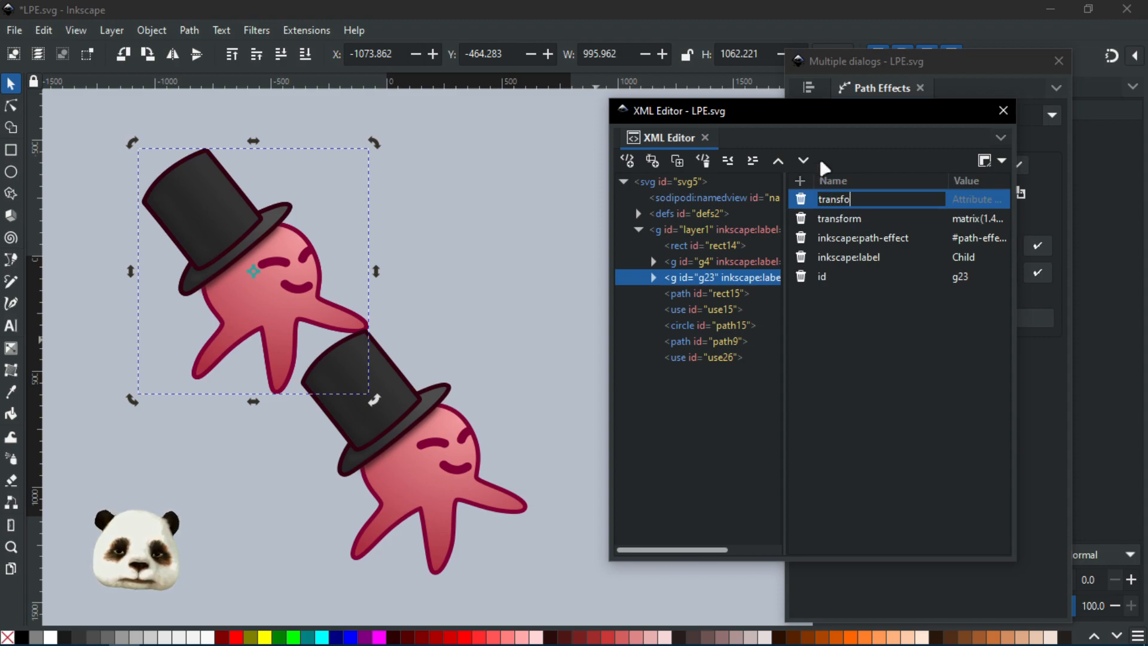
type("rm")
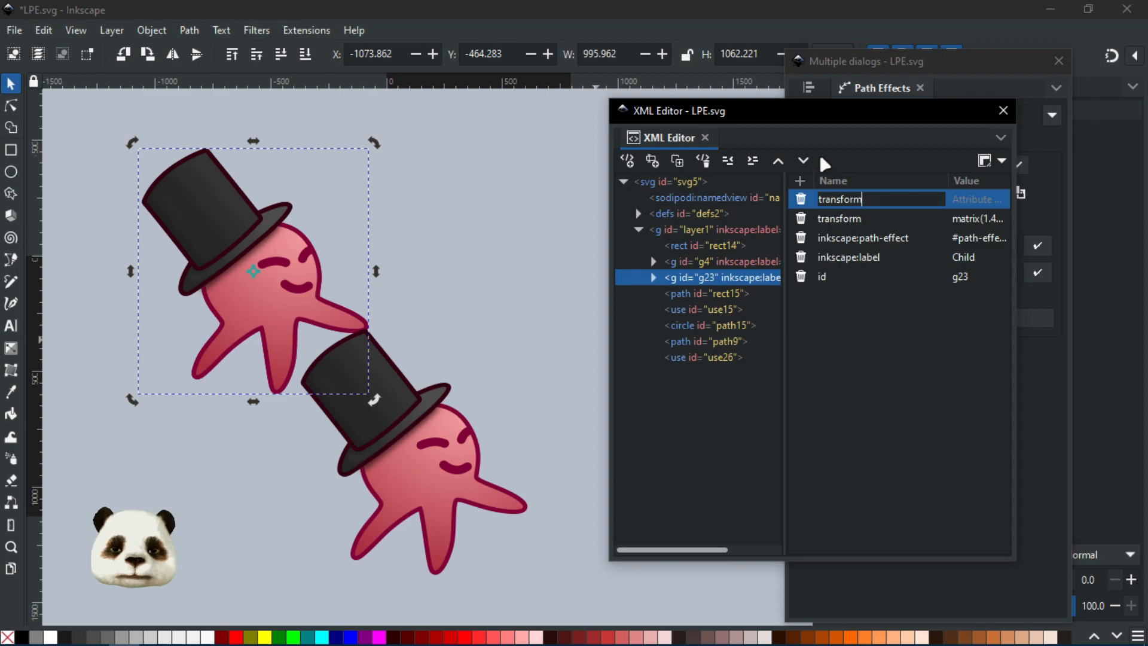
left_click(970, 201)
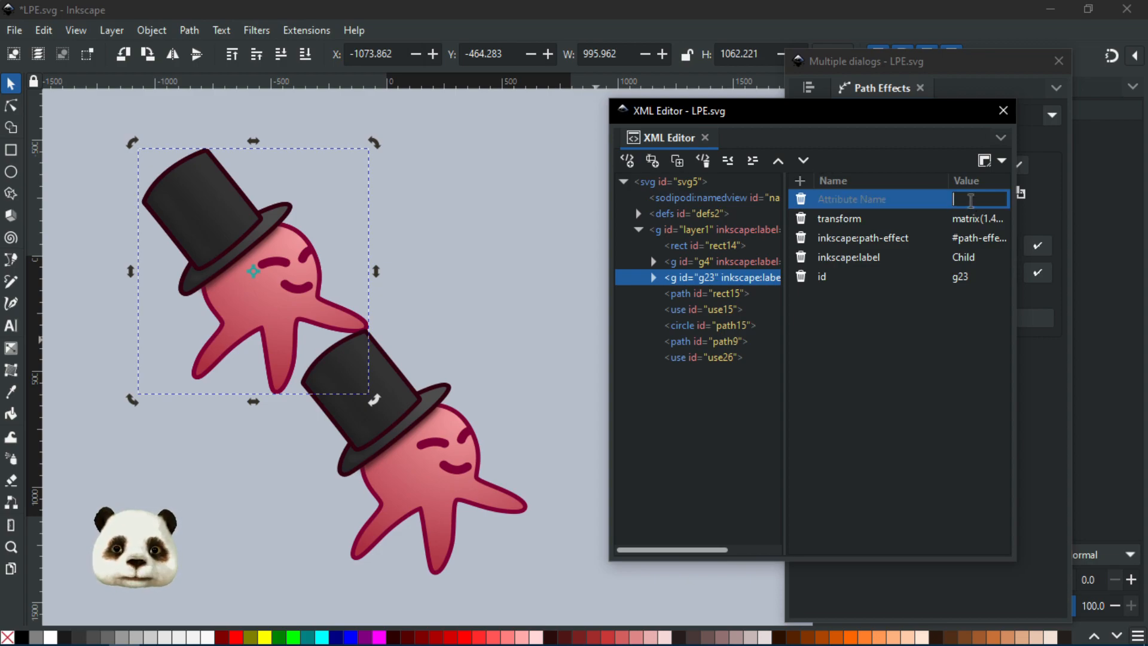
type("tra")
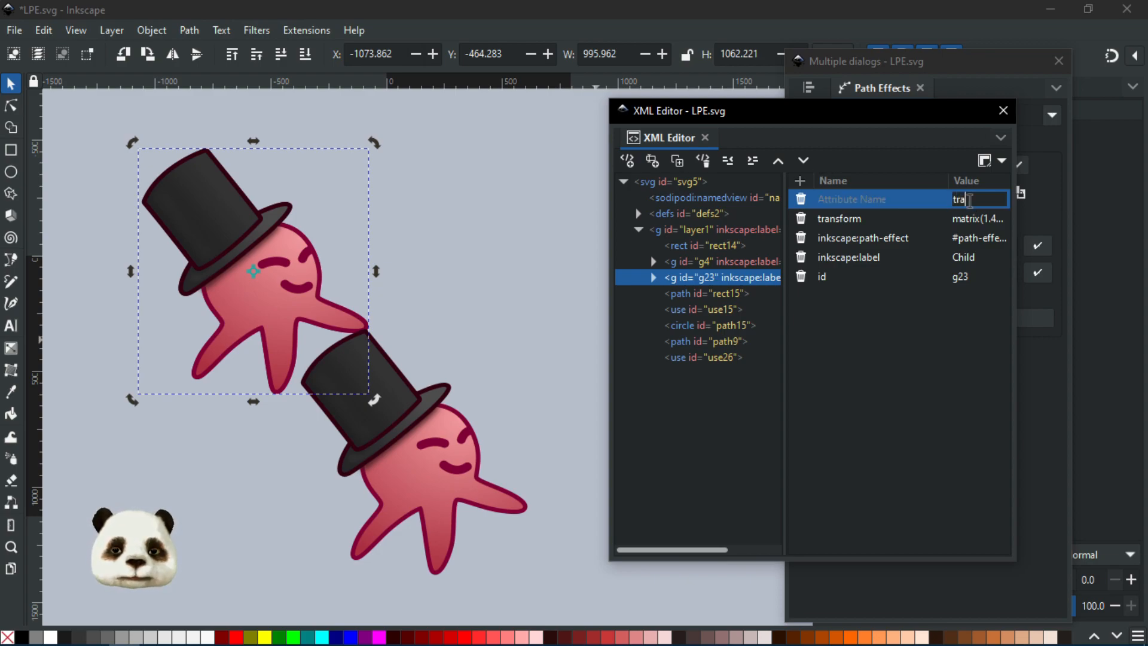
- Try again to name the Child group's blank new attribute transform, and return to the existing transform attribute
left_click(894, 200)
type("trnas")
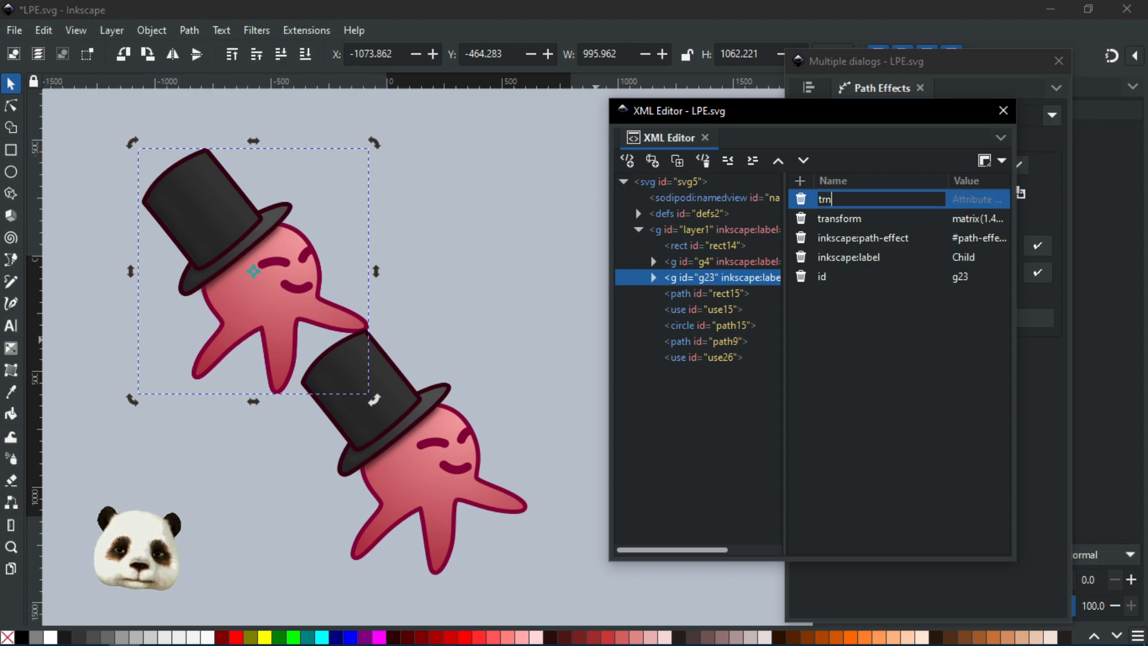
key("BackSpace")
key("BackSpace")
key("BackSpace")
type("ansform")
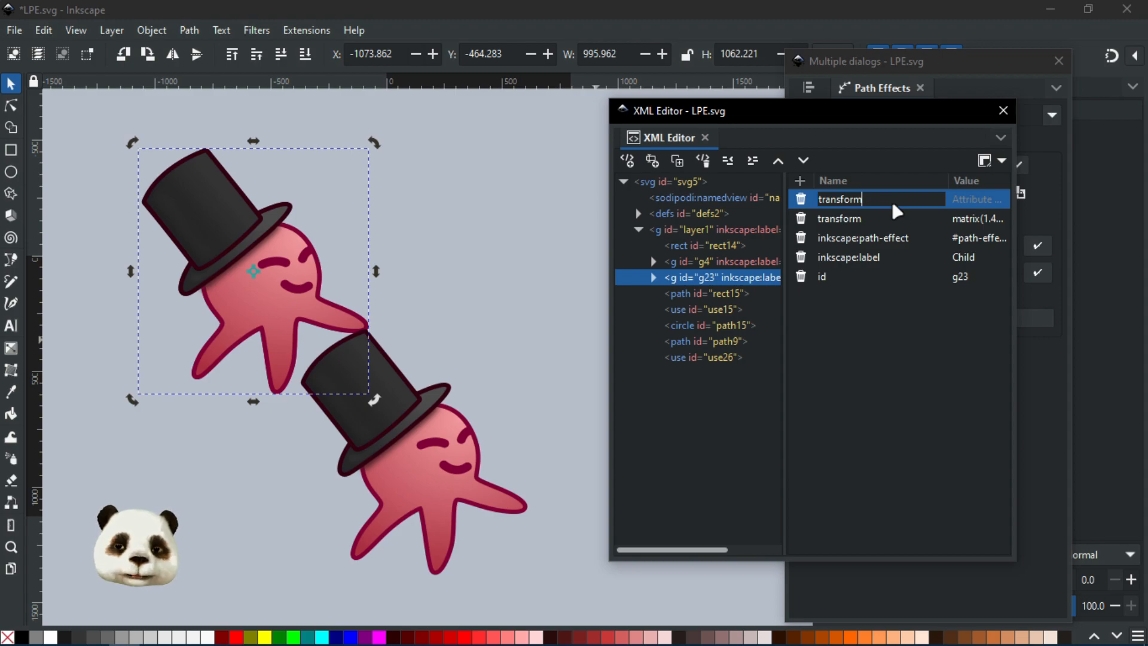
left_click(859, 219)
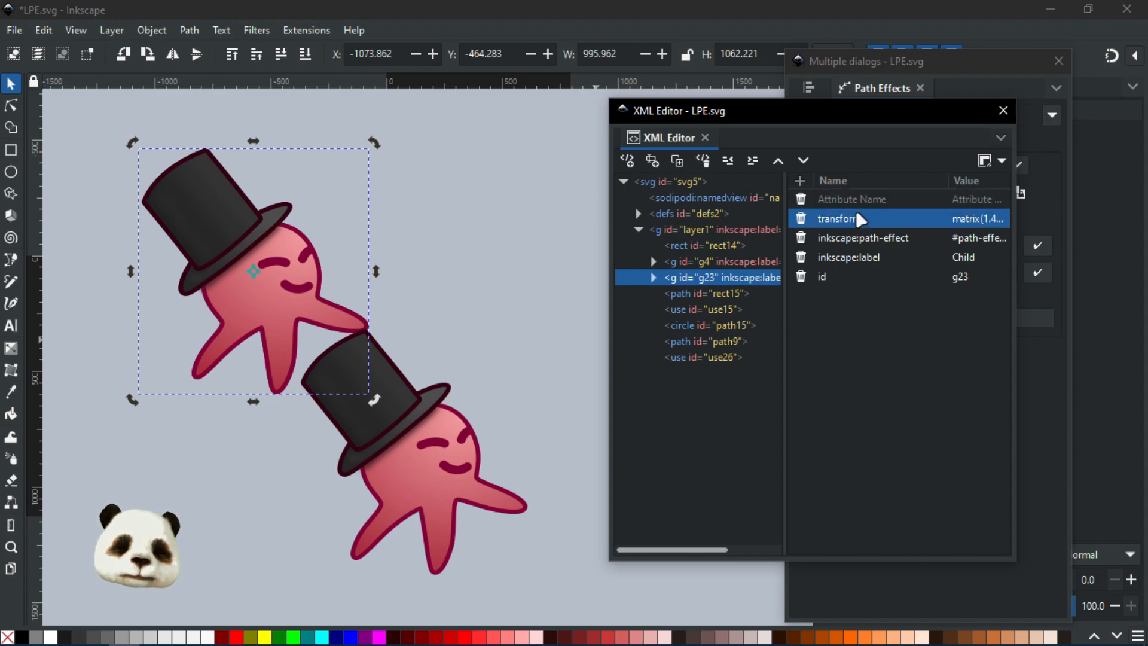
- Move the XML Editor aside to uncover the path effect settings, and undo the last canvas change
left_click_drag(761, 116, 1147, 117)
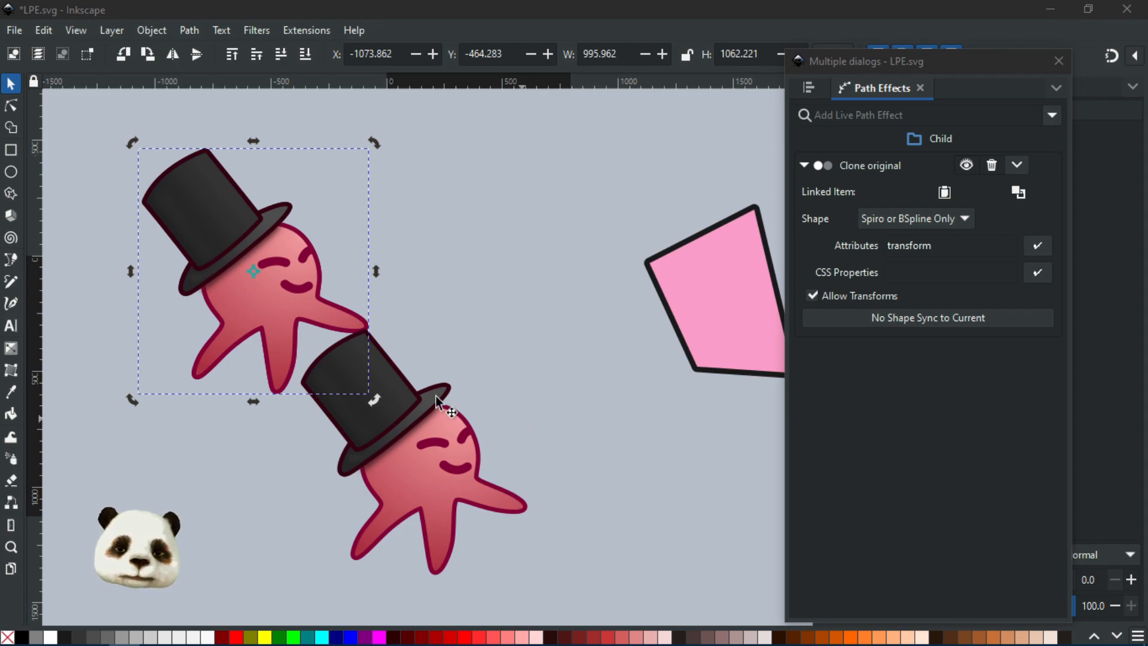
mouse_move(514, 303)
left_mouse_down()
mouse_move(606, 415)
mouse_move(461, 307)
mouse_move(482, 379)
mouse_move(532, 350)
left_mouse_up()
key("ctrl+z")
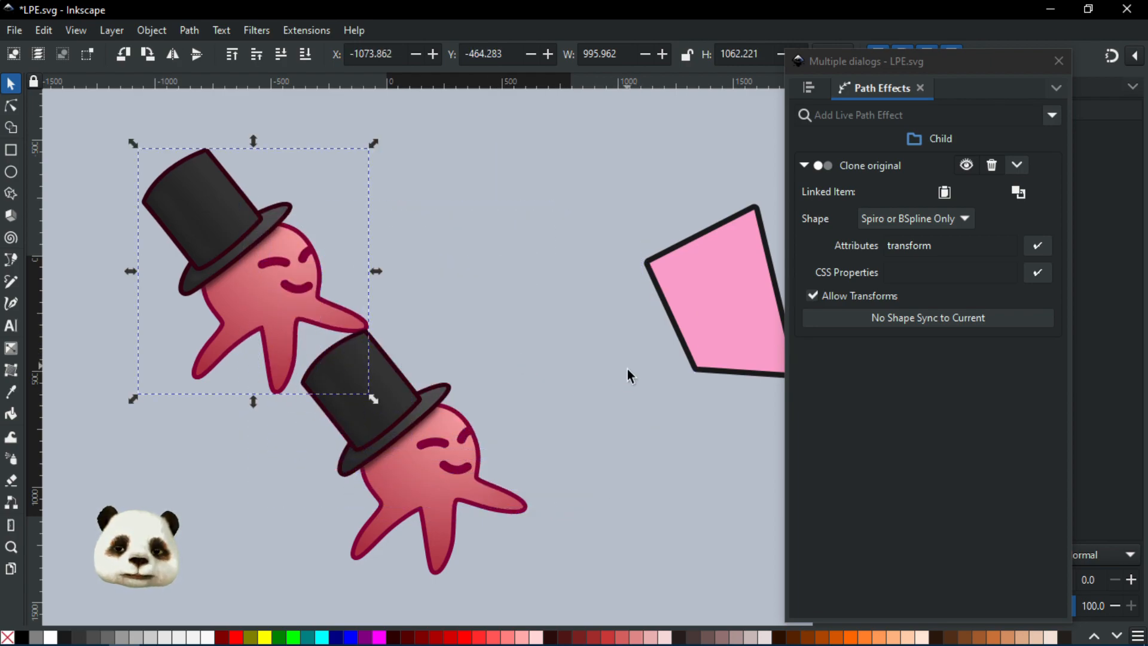
- Select the pink quadrilateral rect15 located between the octopuses and the other pink quadrilateral
left_click_drag(627, 369, 288, 366)
scroll(310, 358, "down", 3)
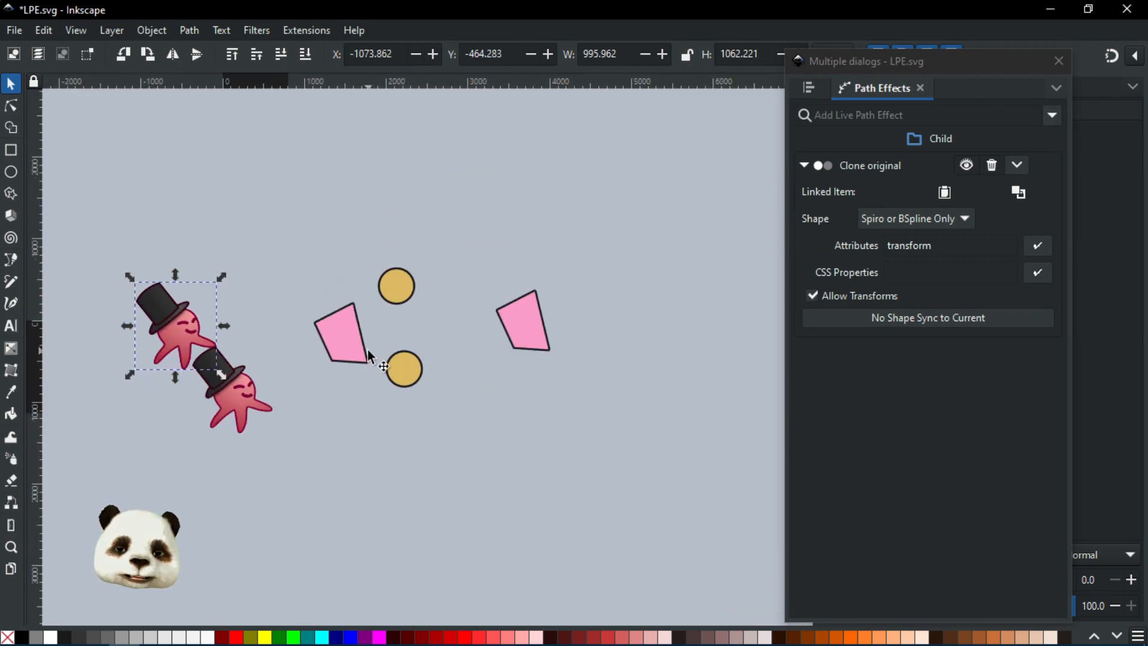
left_click(364, 349)
scroll(530, 326, "up", 1)
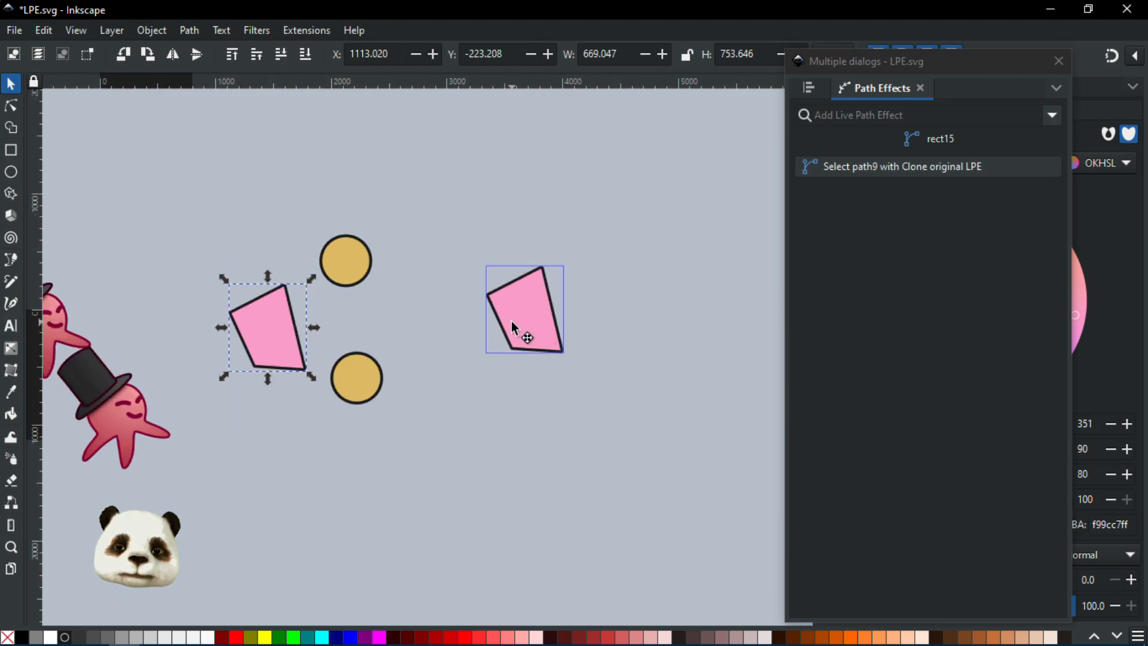
- Examine the corner nodes of the pink clone path9 by selecting them in node editing mode
left_click(511, 321)
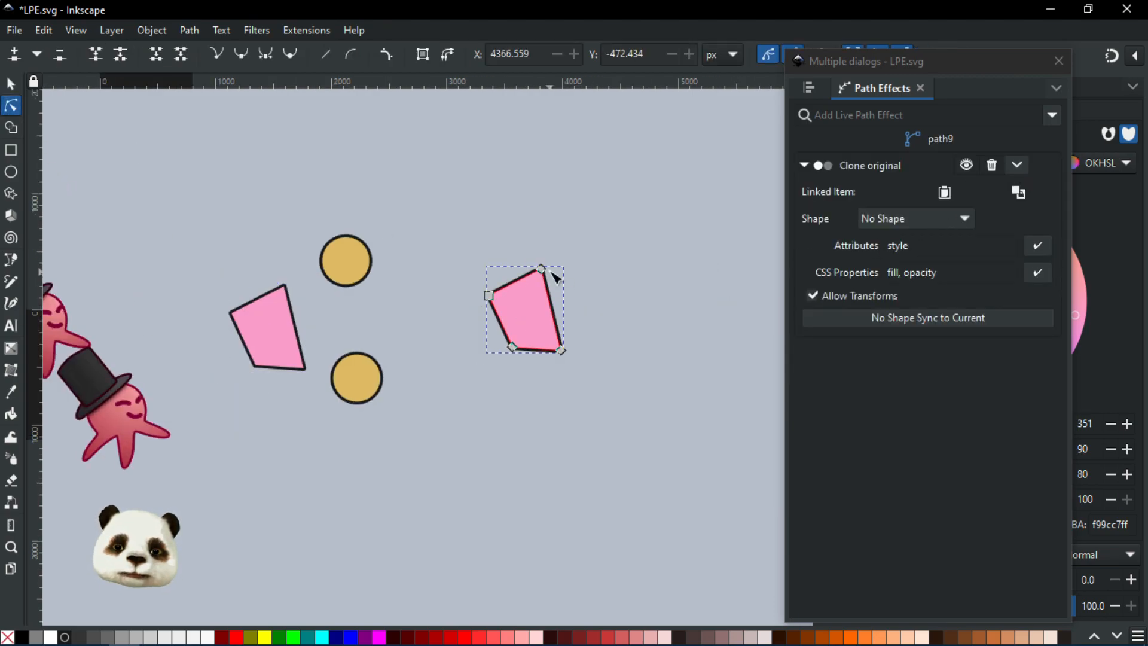
left_click_drag(591, 350, 618, 407)
left_click_drag(473, 322, 554, 385)
left_click(568, 388)
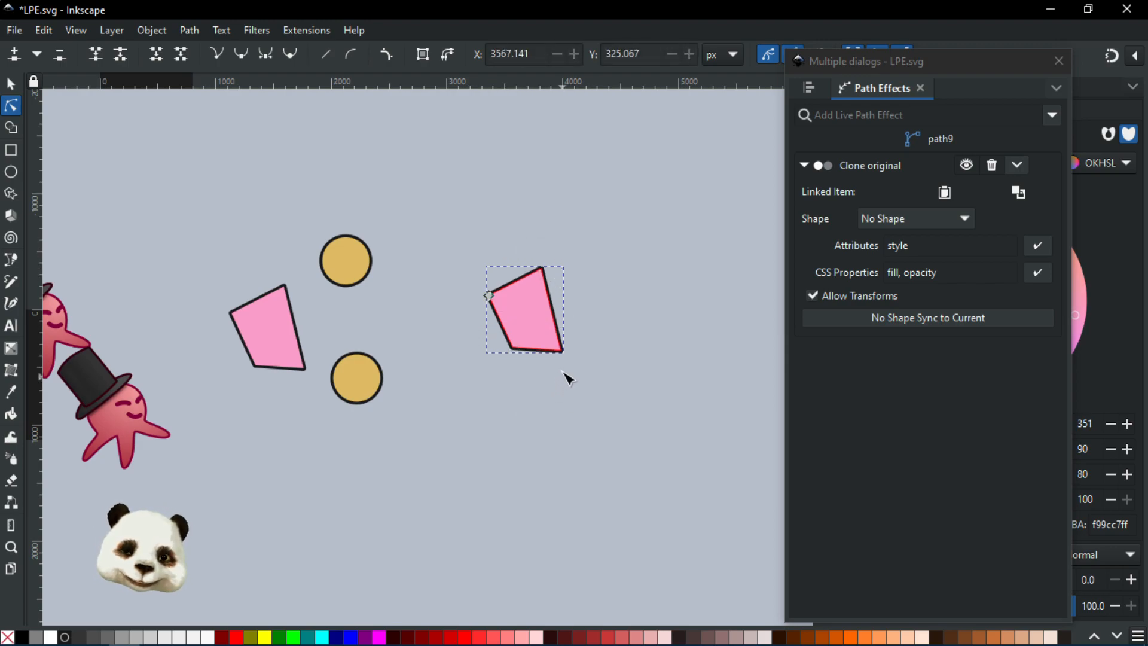
scroll(511, 317, "up", 3)
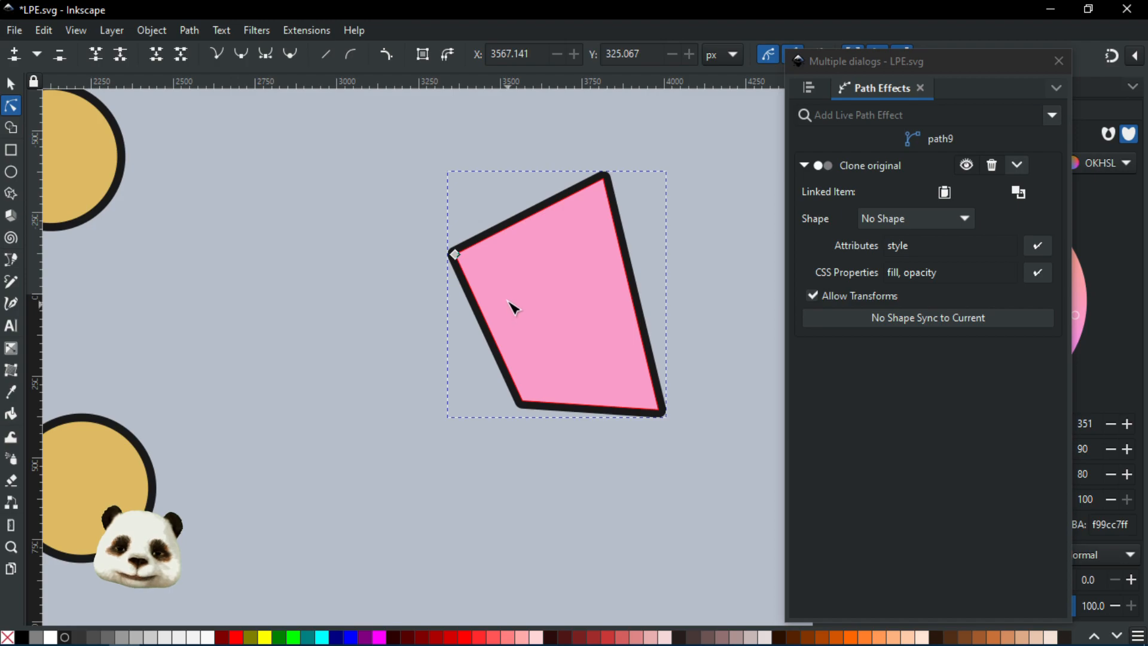
scroll(513, 308, "down", 2)
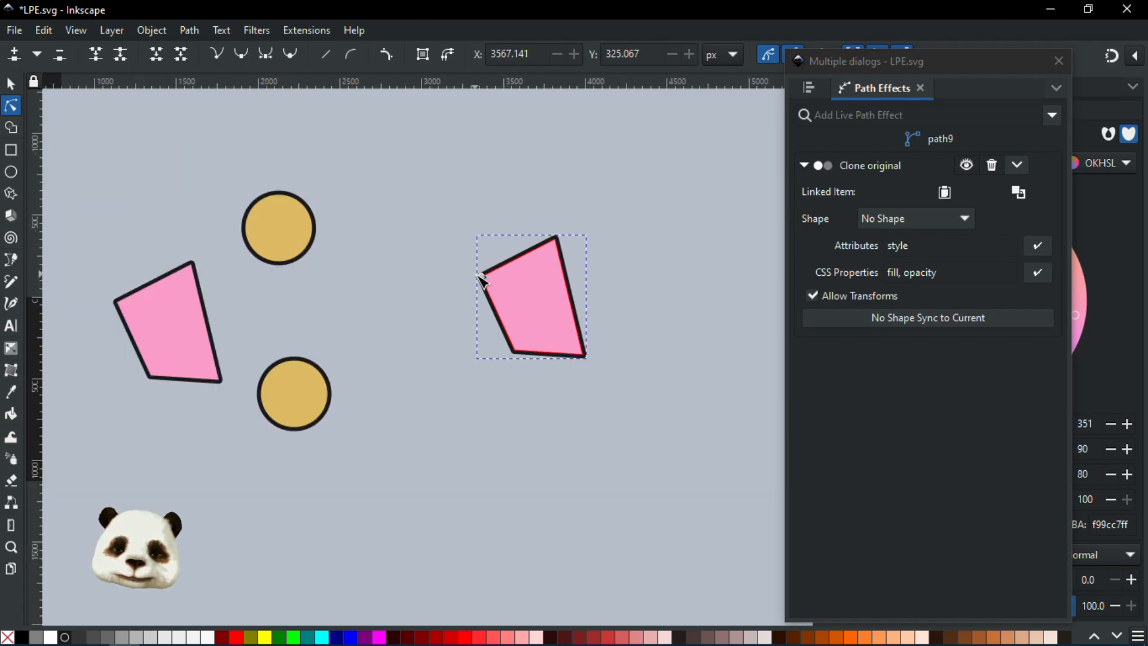
key("b")
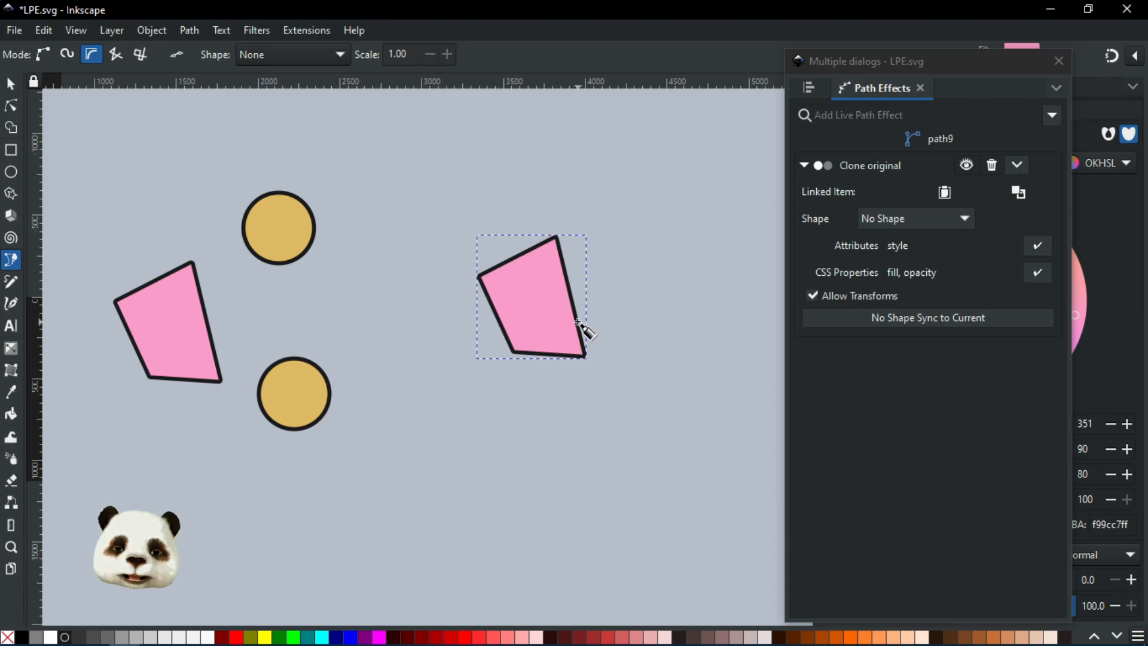
- Shift the pink clone slightly down and to the right on the canvas, and return to node editing
left_click(12, 83)
mouse_move(510, 315)
left_mouse_down()
mouse_move(375, 328)
mouse_move(530, 343)
left_mouse_up()
left_click(12, 106)
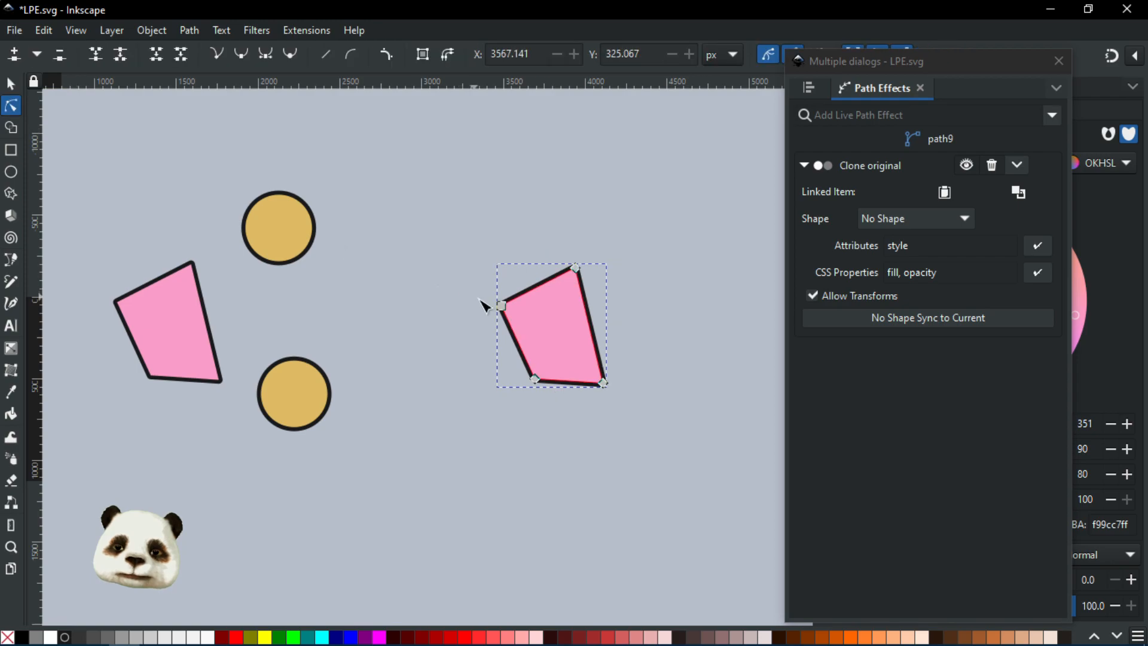
- Pull the clone's topmost corner node up and left, and move the second node stacked on it far right to open the path
mouse_move(539, 244)
left_mouse_down()
mouse_move(609, 297)
mouse_move(589, 266)
left_mouse_up()
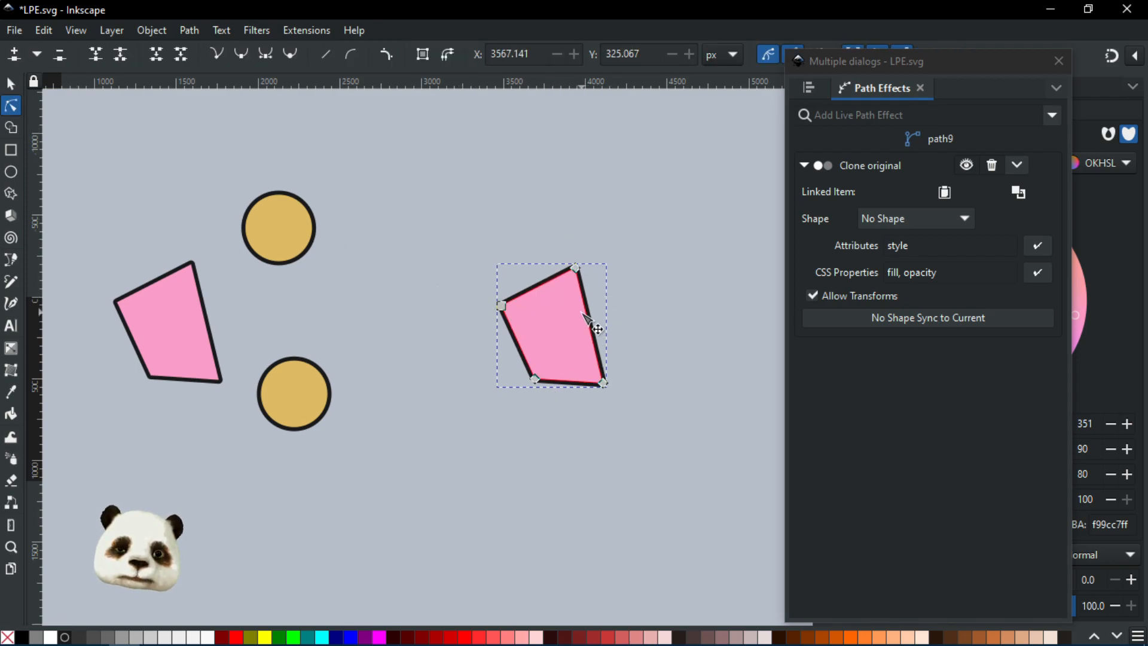
left_click(575, 267)
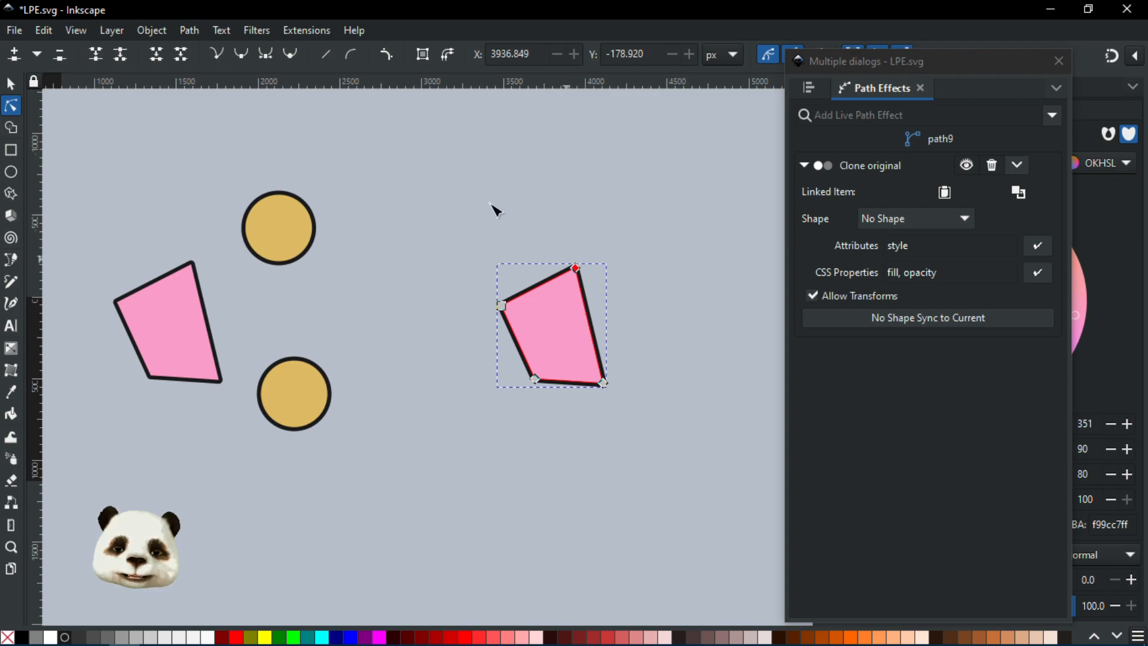
left_click_drag(496, 209, 523, 206)
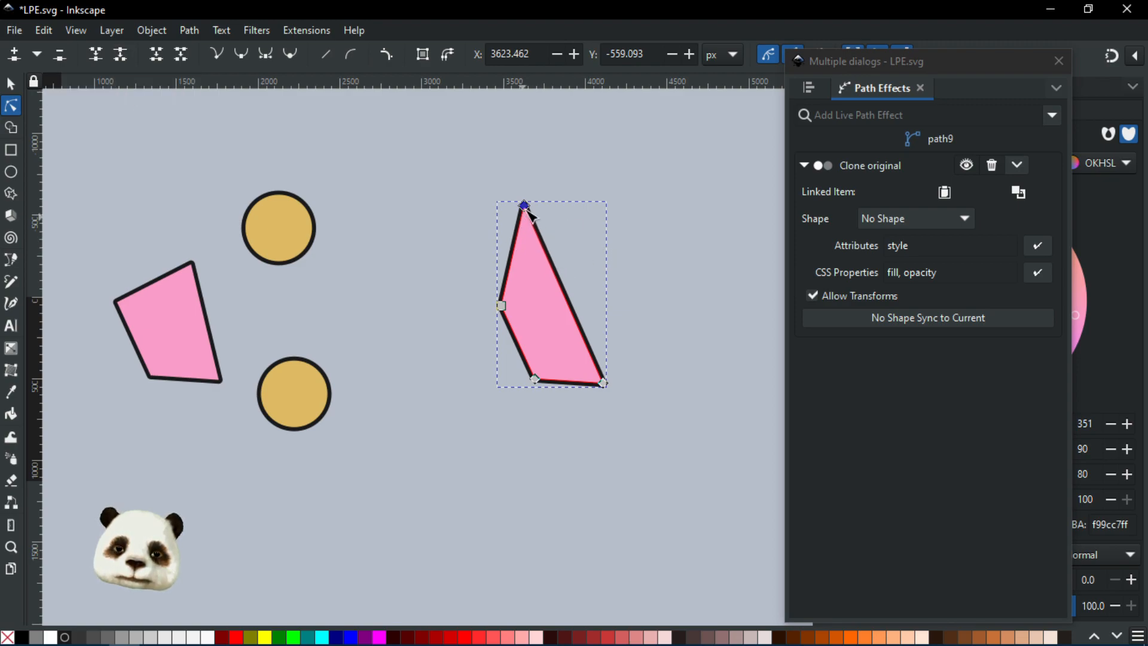
mouse_move(525, 207)
left_mouse_down()
mouse_move(493, 201)
mouse_move(669, 234)
left_mouse_up()
- Continue the open clone path from its right end with straight and curved Pen segments, closing it at the other end node
key("b")
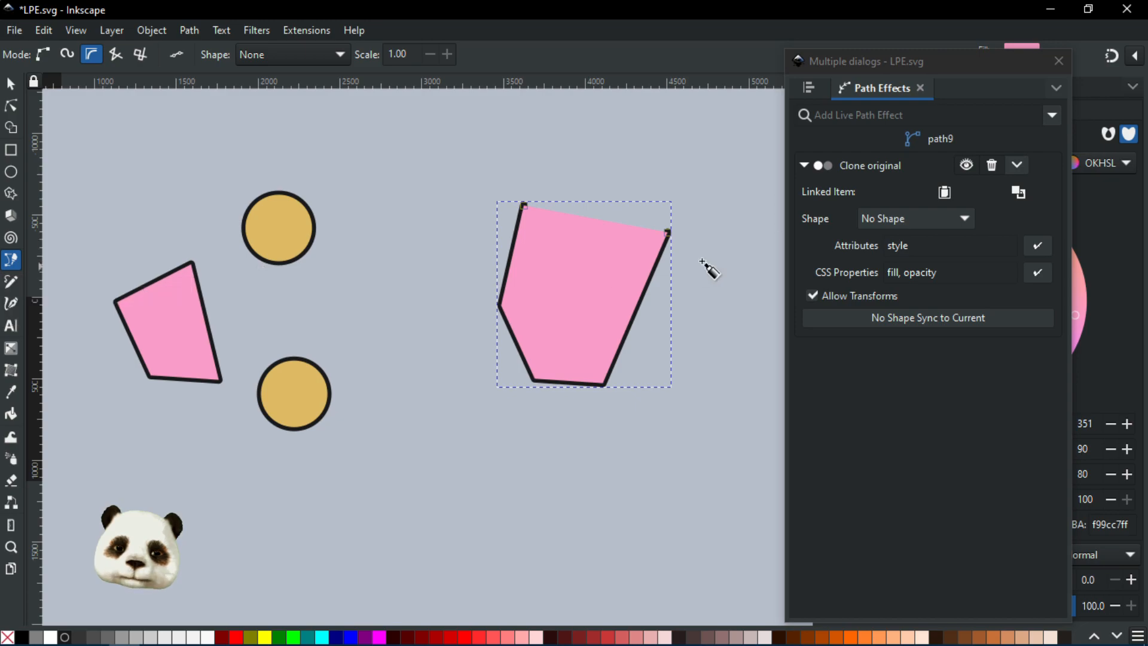
left_click(668, 231)
left_click(715, 196)
left_click(686, 158)
left_click_drag(650, 178, 632, 185)
left_click_drag(596, 138, 603, 116)
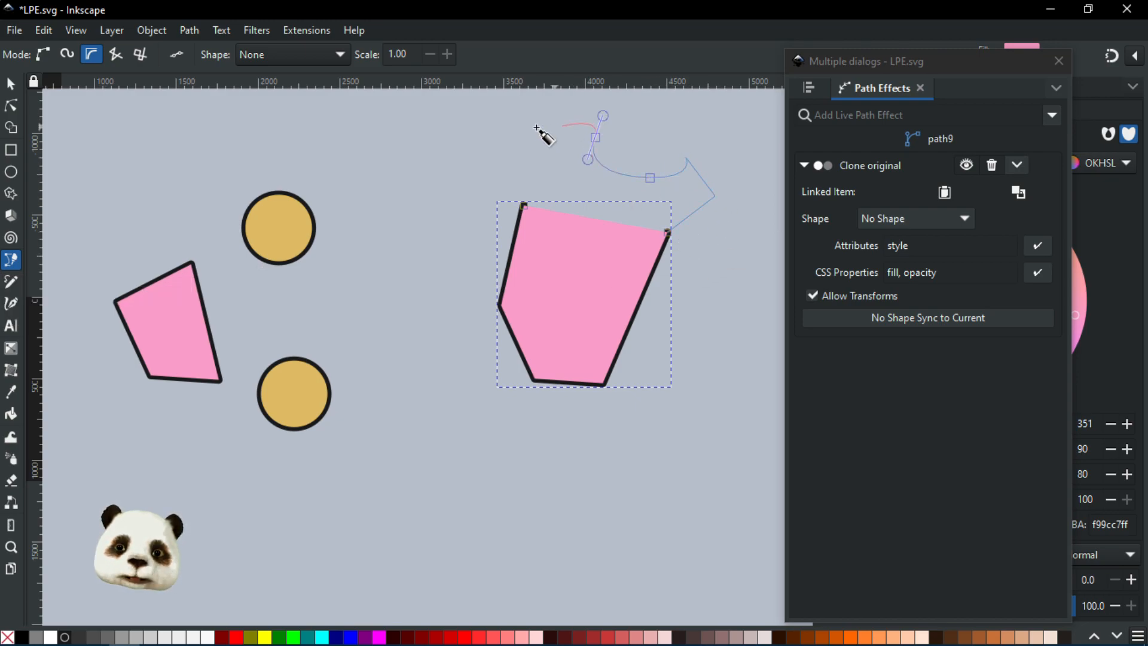
left_click(460, 145)
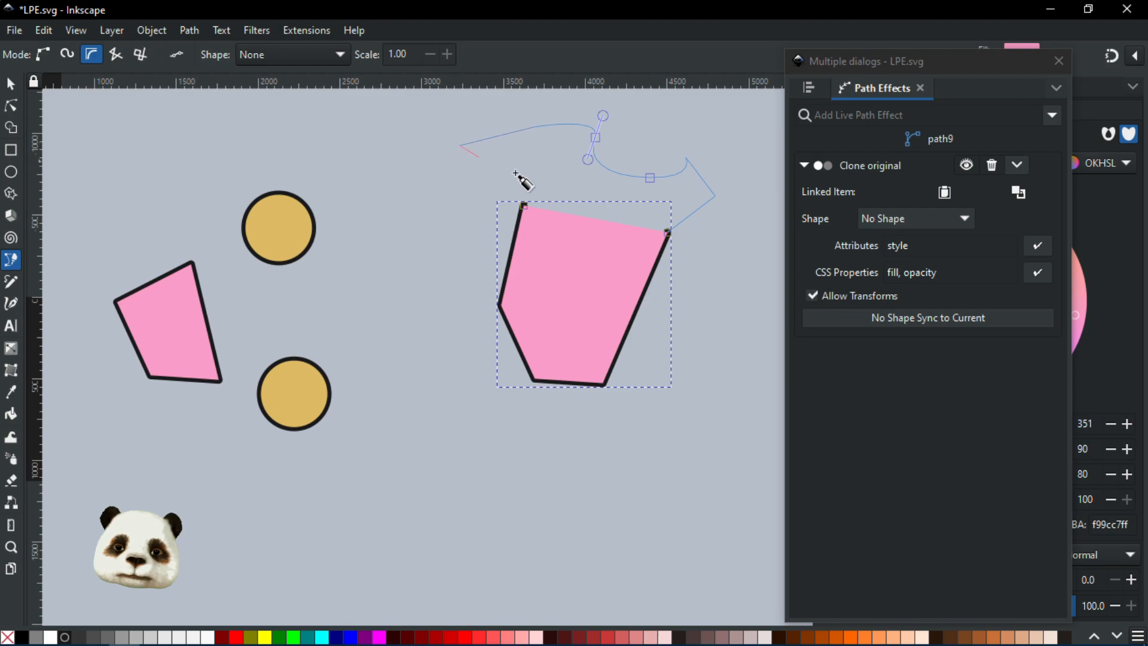
double_click(568, 163)
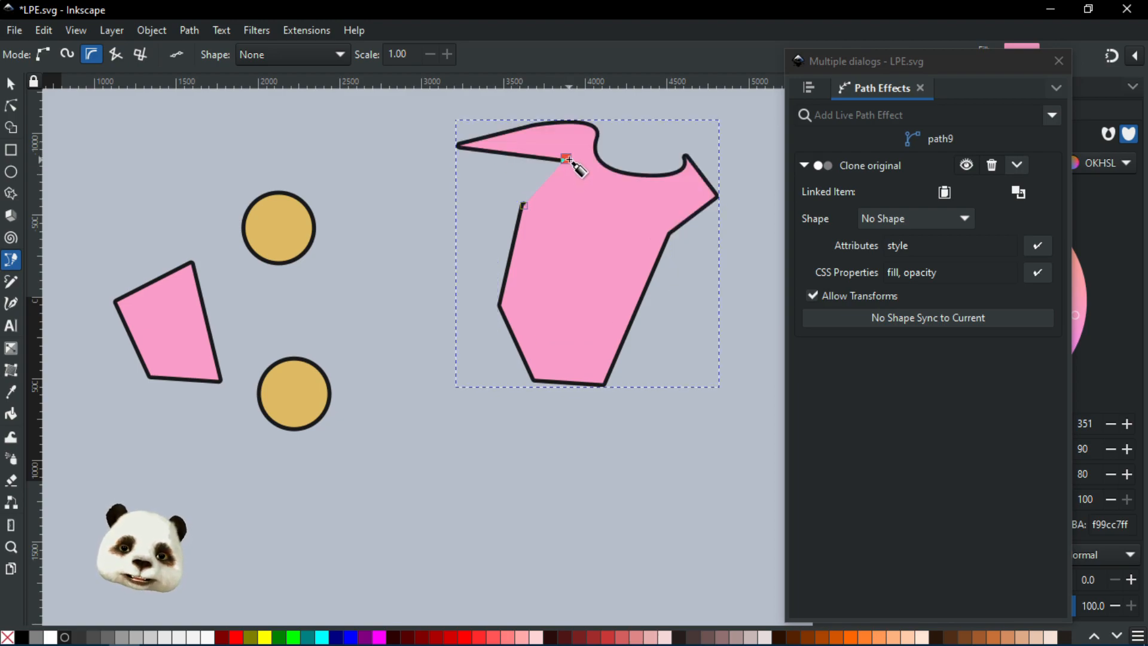
left_click(524, 205)
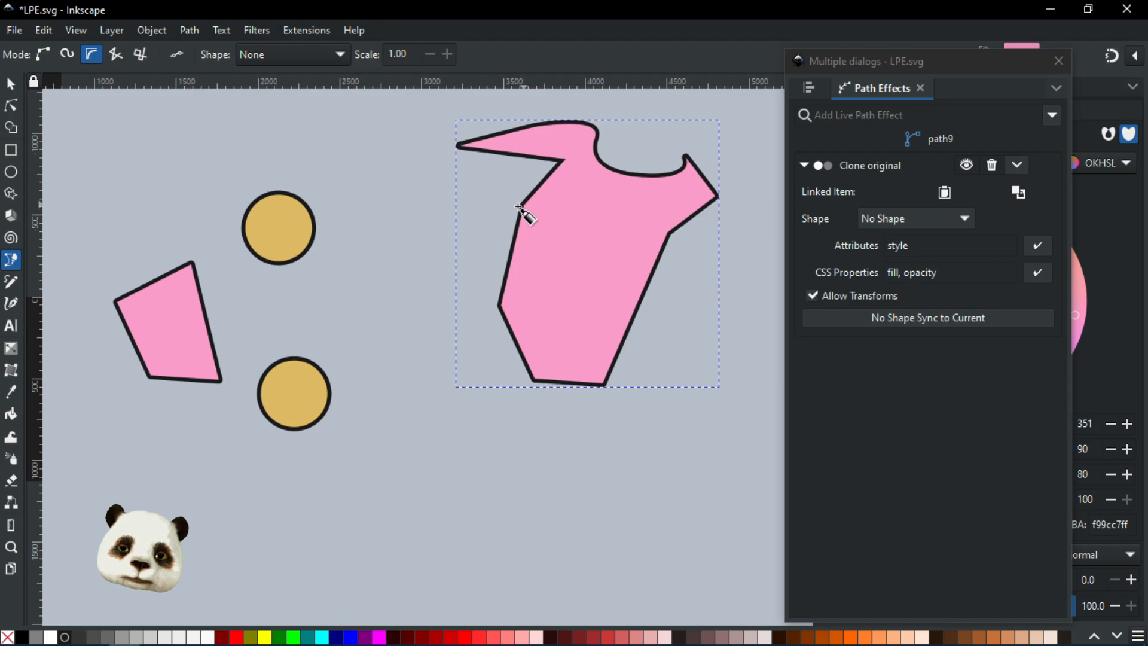
- Move the reshaped clone straight down, roughly level with the original pink quadrilateral
left_click(9, 86)
mouse_move(591, 223)
left_mouse_down()
mouse_move(533, 292)
mouse_move(609, 329)
mouse_move(594, 326)
left_mouse_up()
scroll(594, 326, "down", 4, "ctrl")
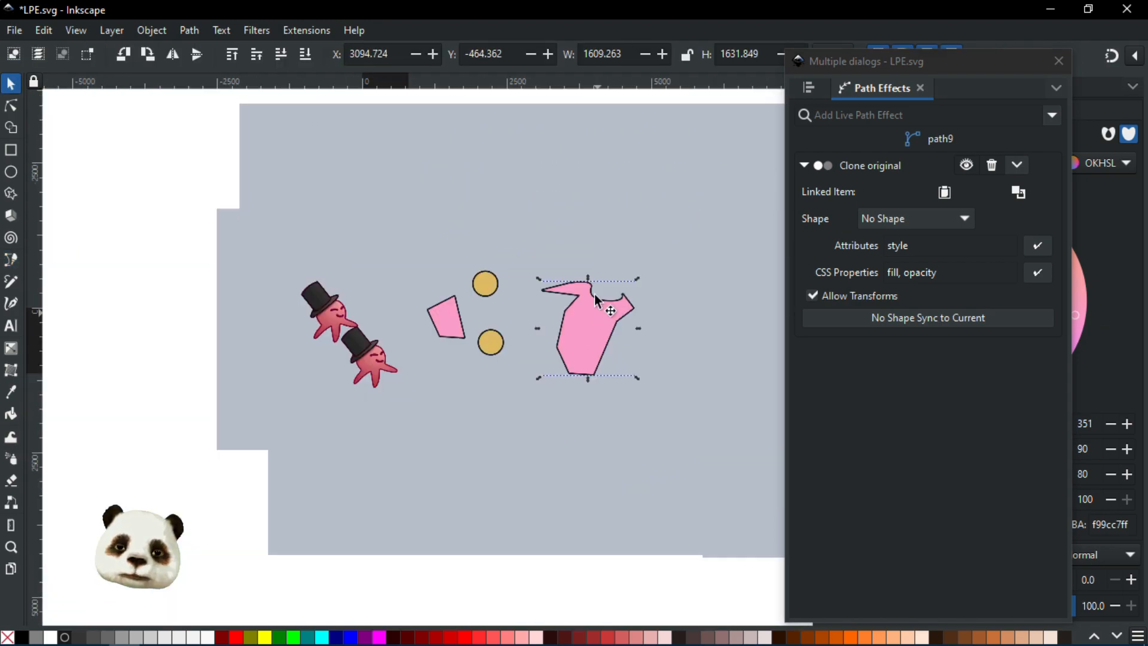
scroll(559, 330, "up", 2, "ctrl")
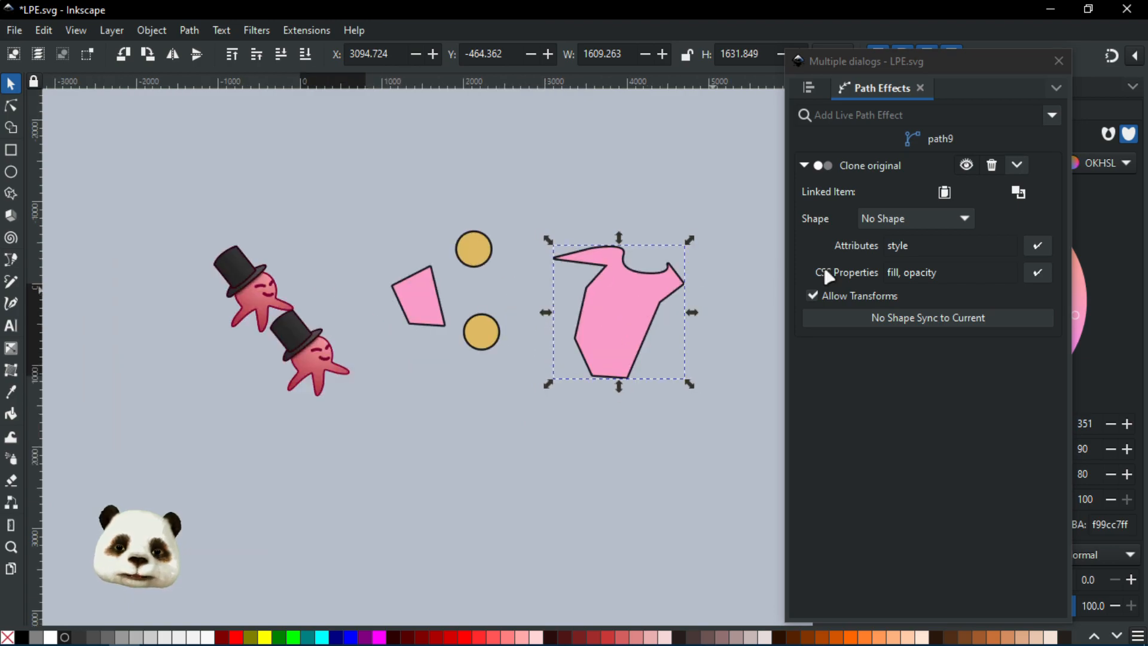
- Remove style from the clone effect's Attributes and apply the empty list
left_click(872, 245)
left_click_drag(912, 245, 871, 245)
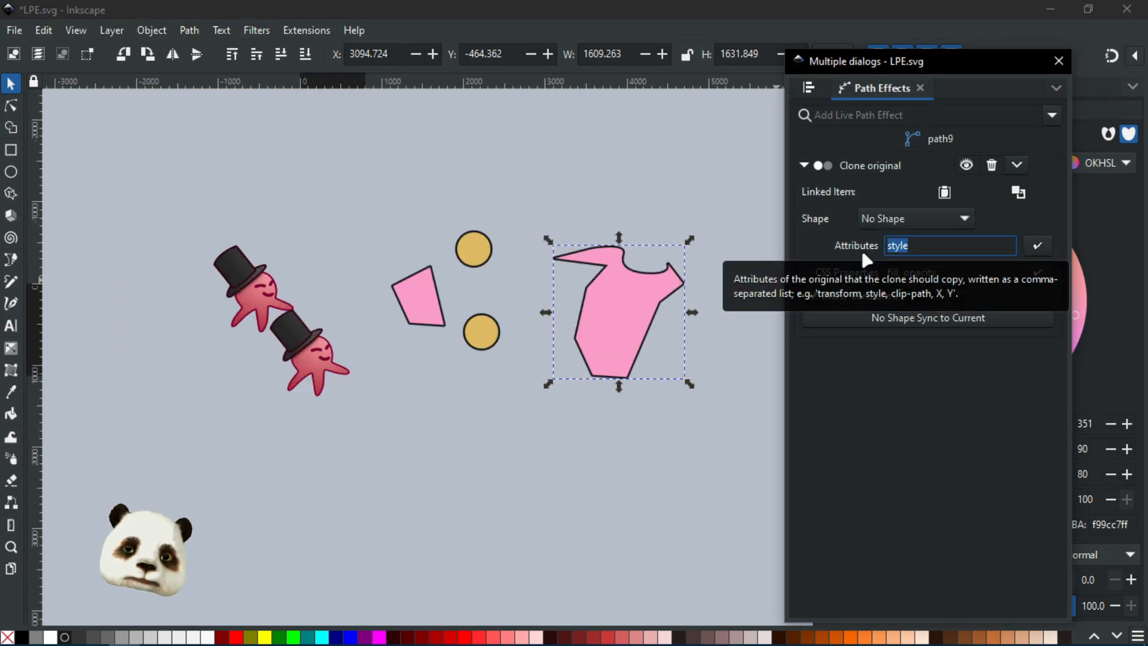
key("BackSpace")
left_click(1037, 244)
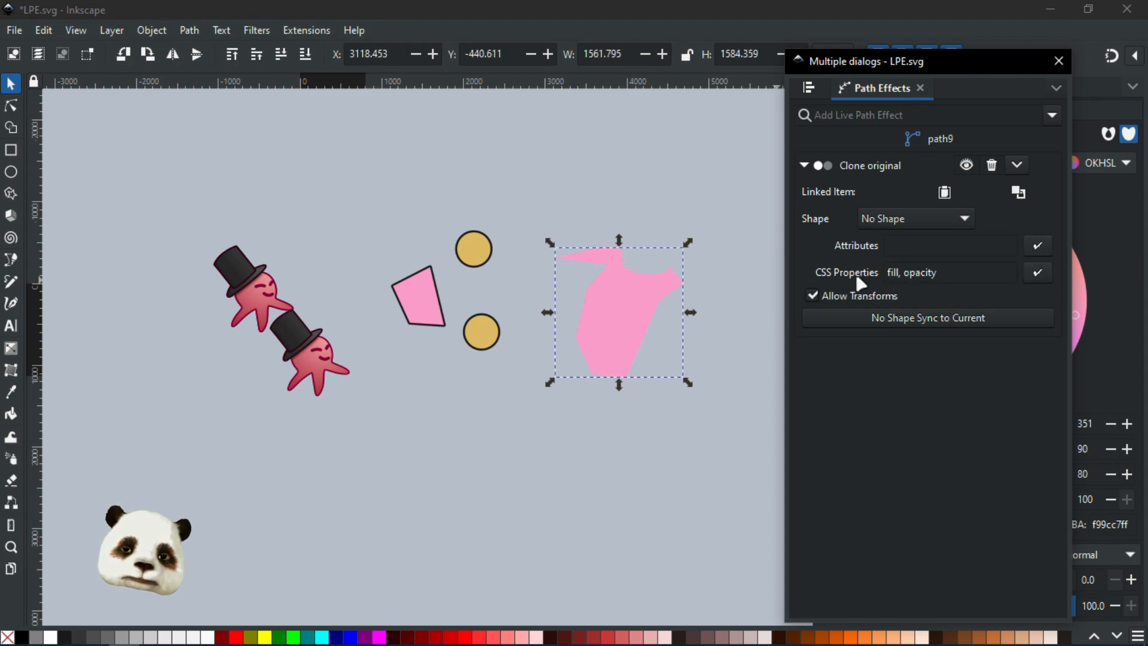
- Set the clone effect's CSS Properties to "fill, opacity, stroke" and look closely at the outline
left_click(961, 275)
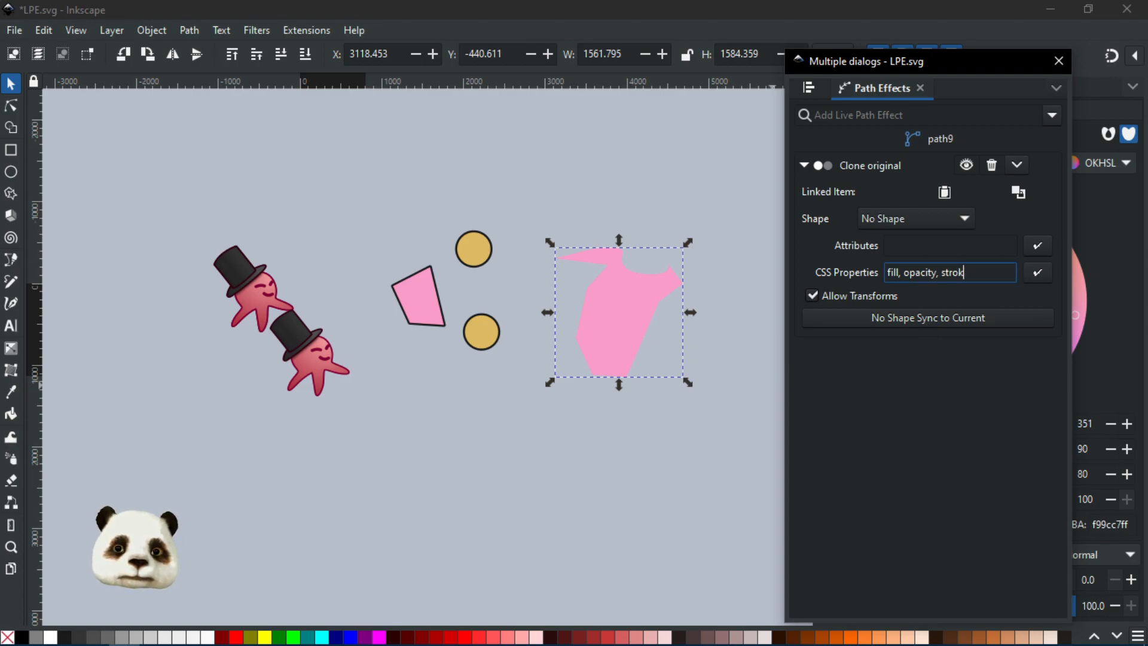
left_click(1034, 276)
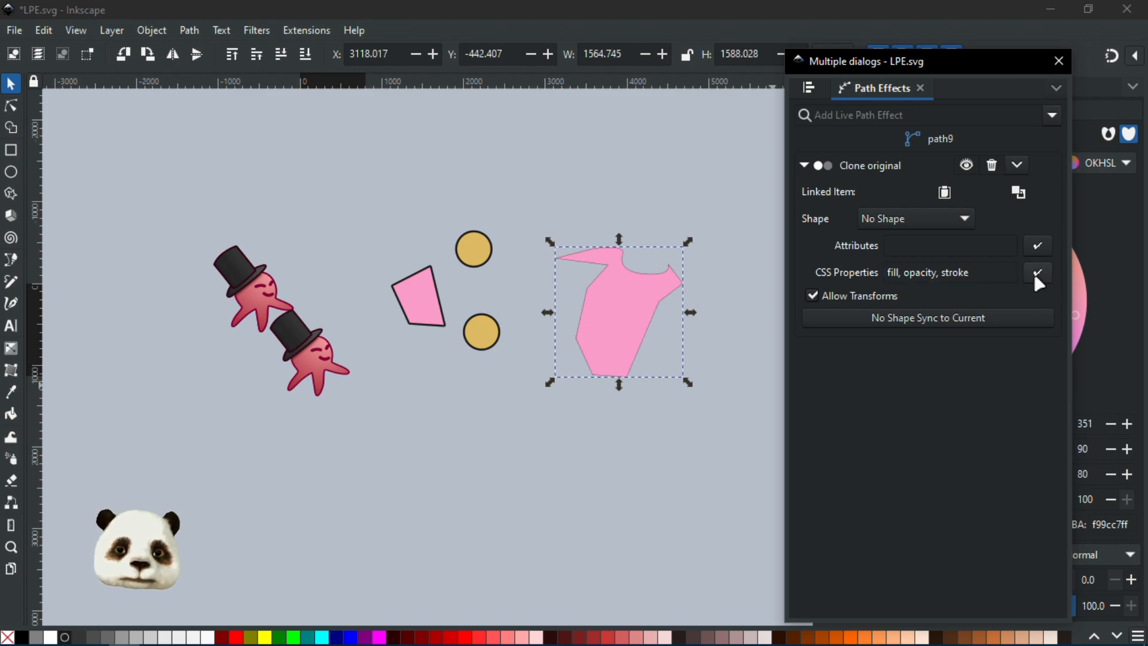
scroll(518, 328, "up", 3)
left_click_drag(623, 328, 505, 368)
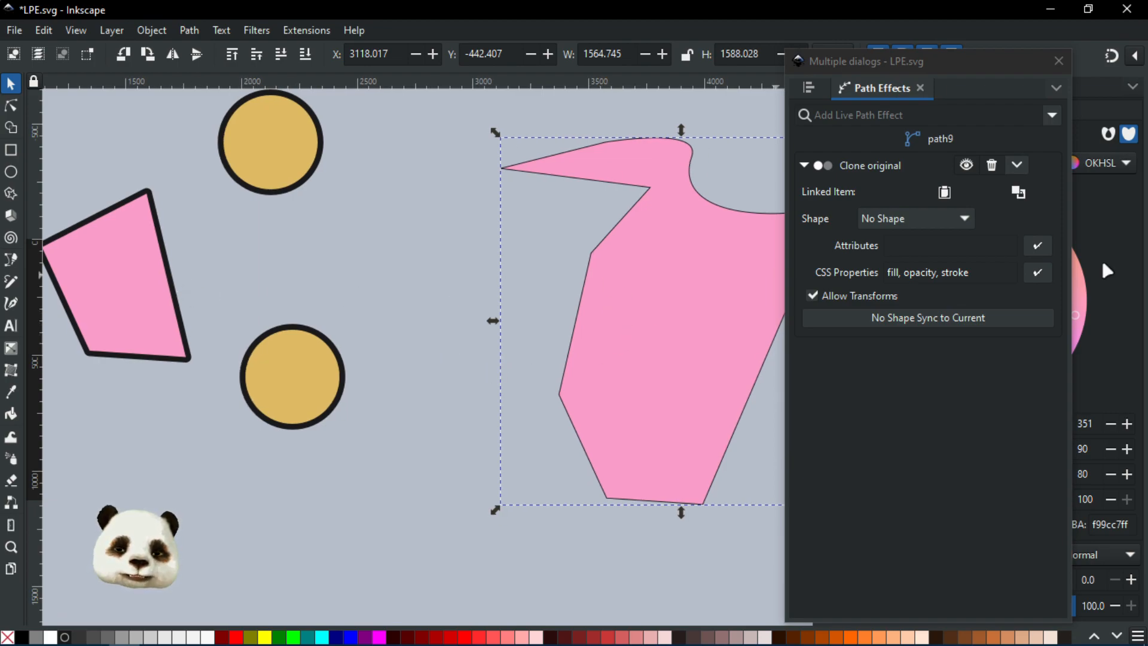
- Examine the original quadrilateral's style attribute in the XML Editor, looking at its paint-order property name
left_click(149, 333)
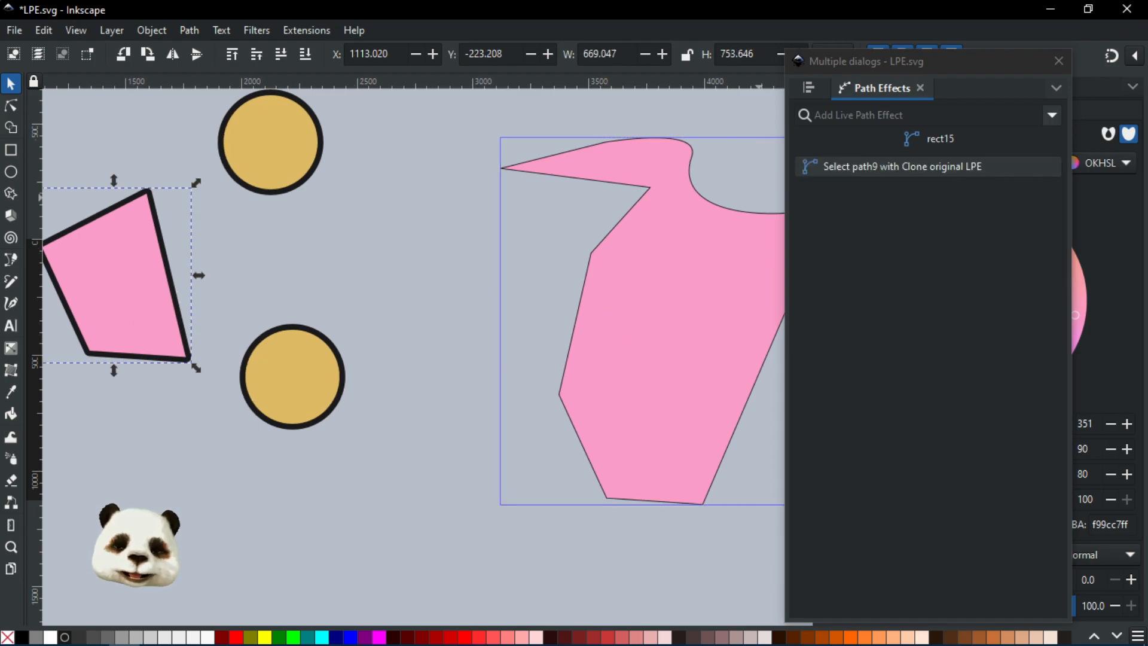
key("ctrl+shift+x")
left_click_drag(819, 164, 823, 131)
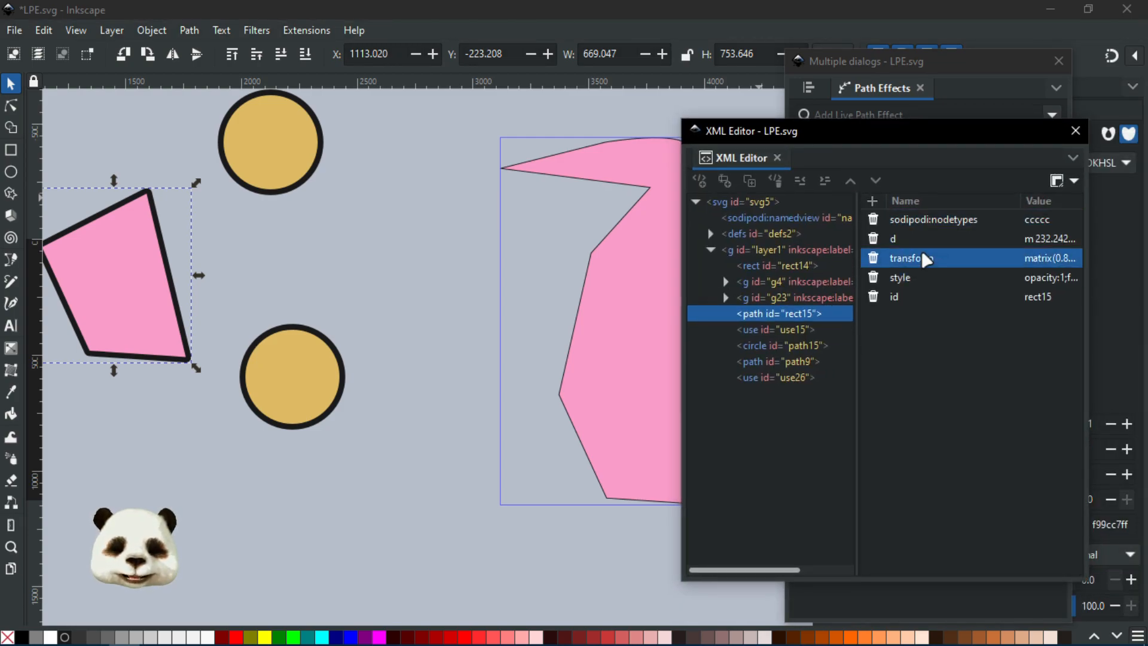
left_click(915, 278)
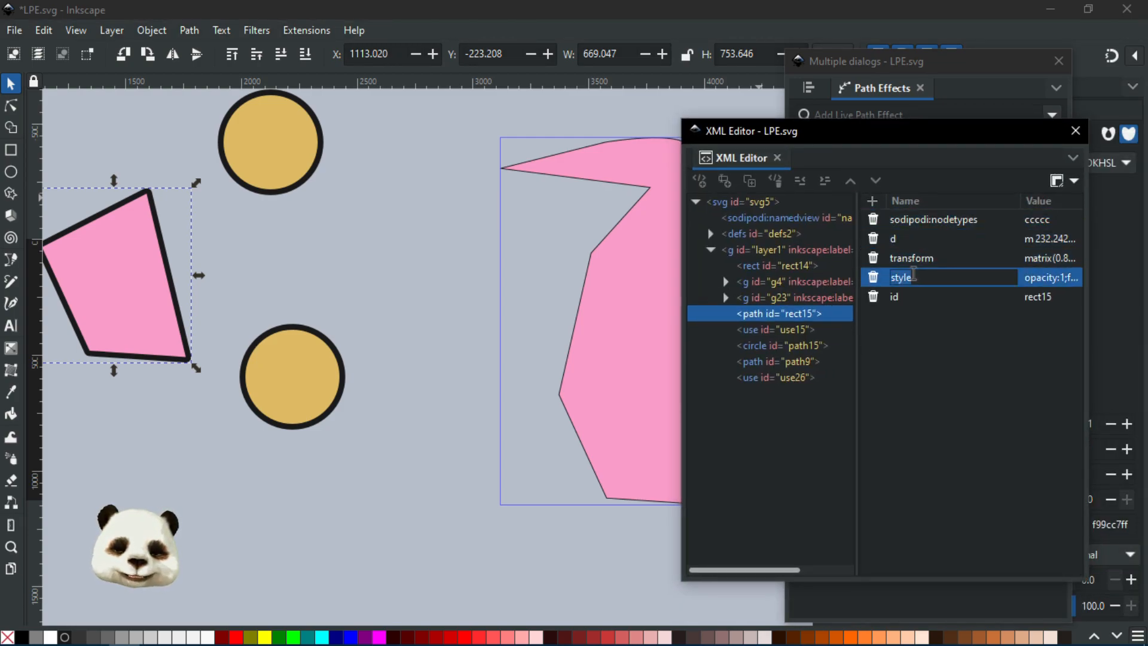
left_click(1052, 281)
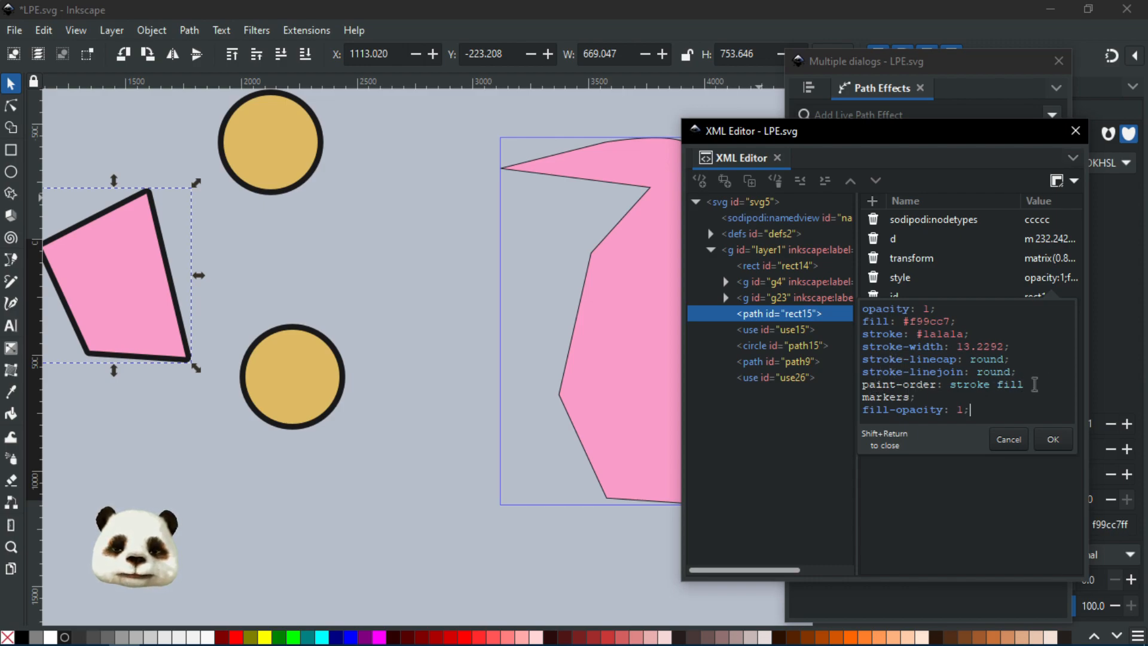
left_click_drag(1023, 385, 861, 386)
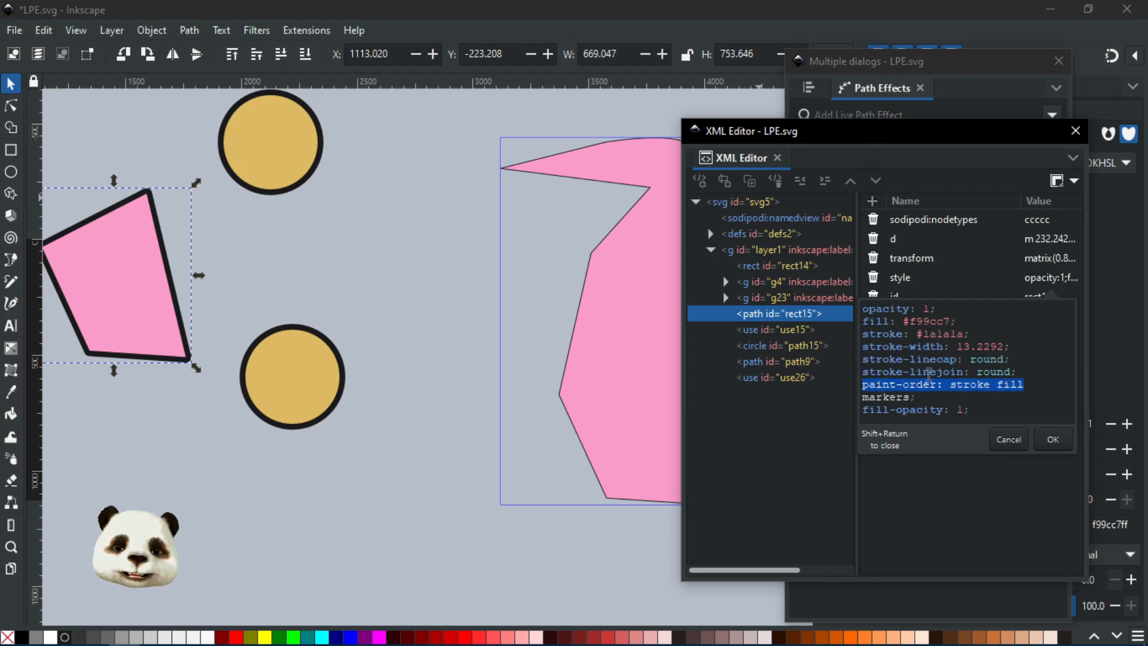
left_click(937, 385)
left_click_drag(939, 384, 855, 387)
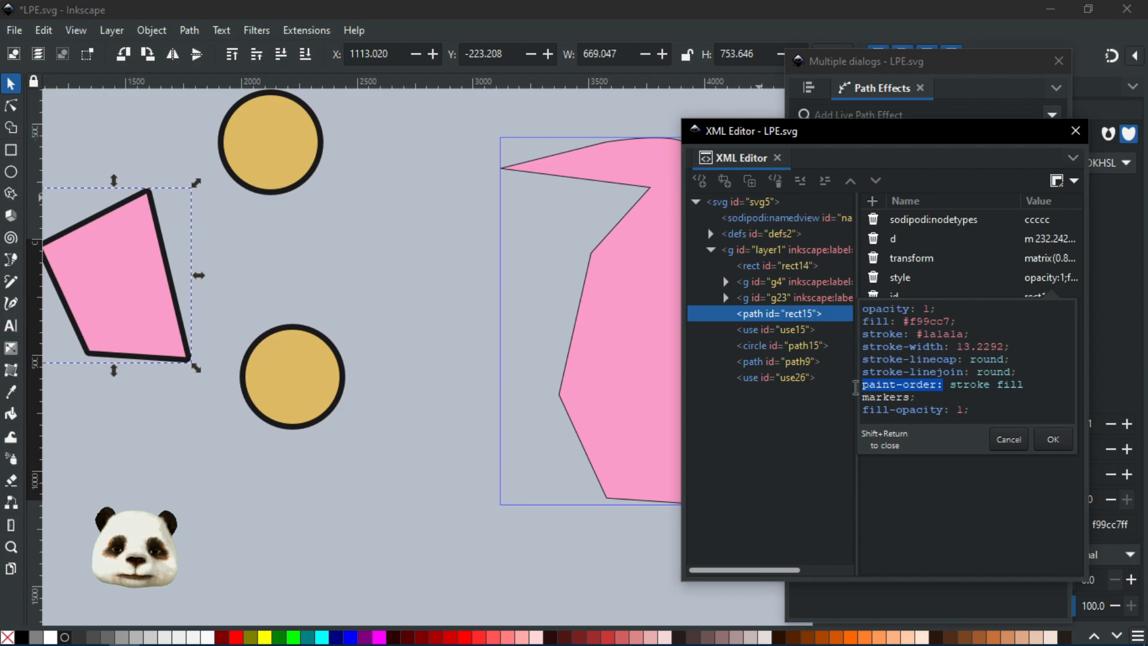
left_click(934, 384)
left_click_drag(936, 384, 860, 389)
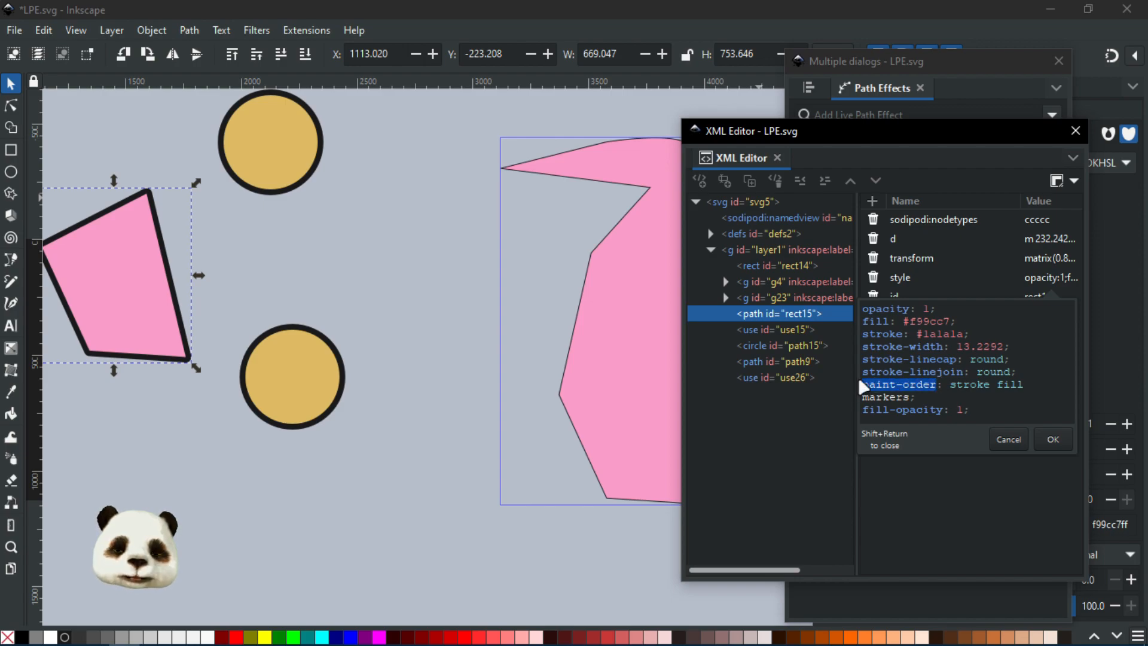
- Move the XML Editor aside and apply "fill, opacity, stroke, paint-order" as the CSS Properties of the reshaped clone
left_click_drag(823, 132, 1147, 147)
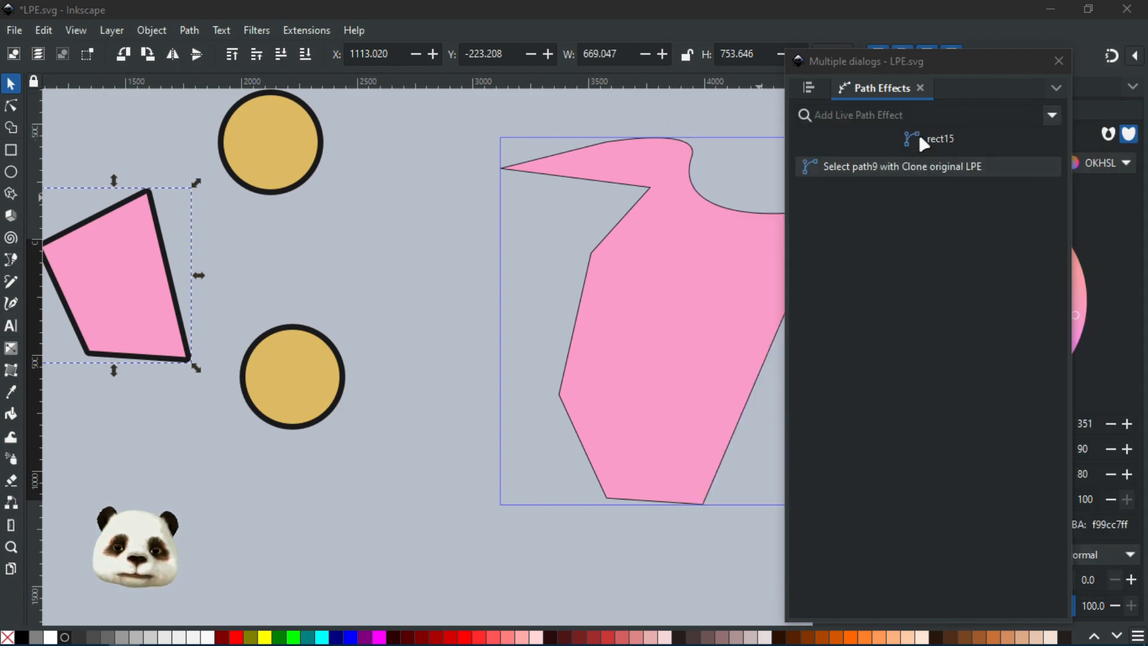
left_click(635, 276)
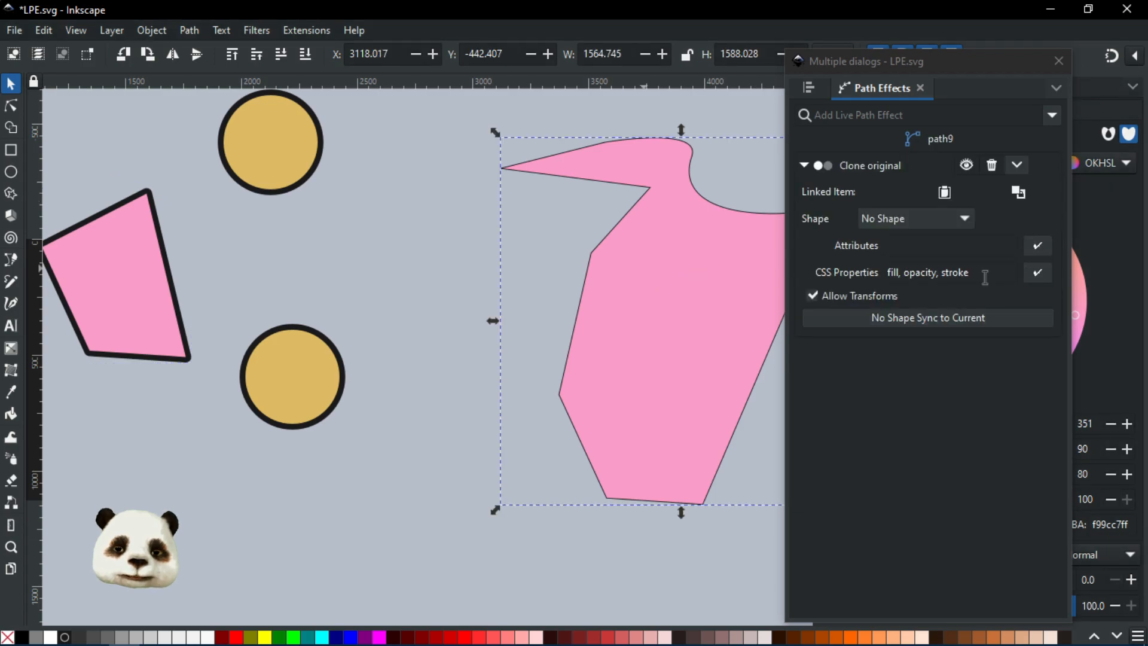
left_click(979, 267)
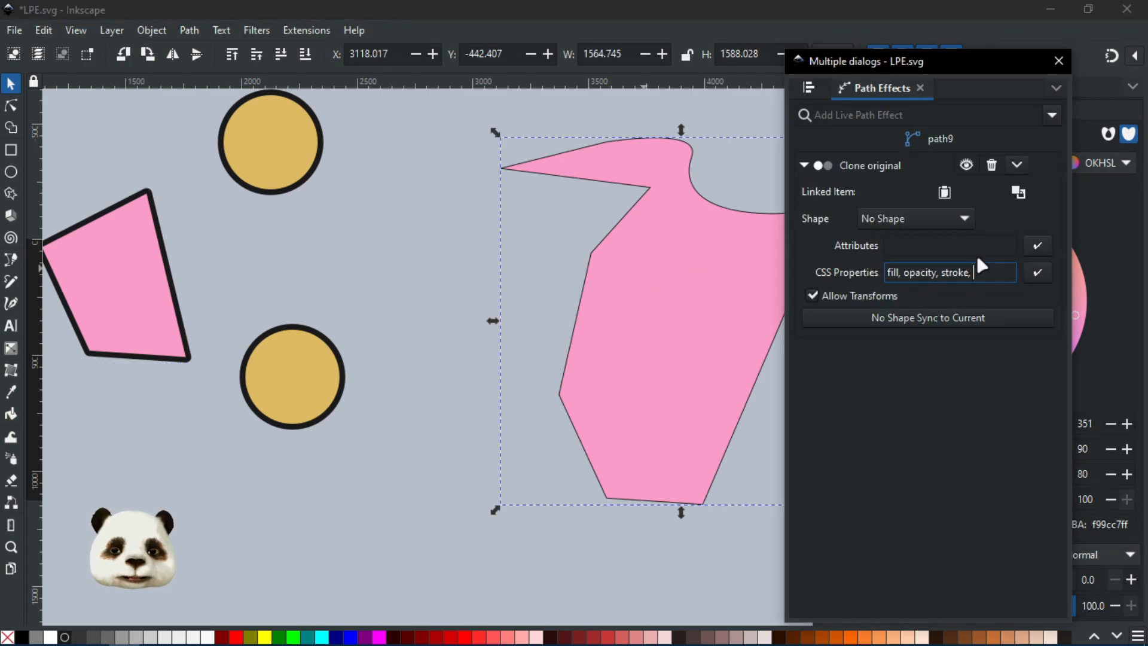
type("paint-order")
left_click(1036, 274)
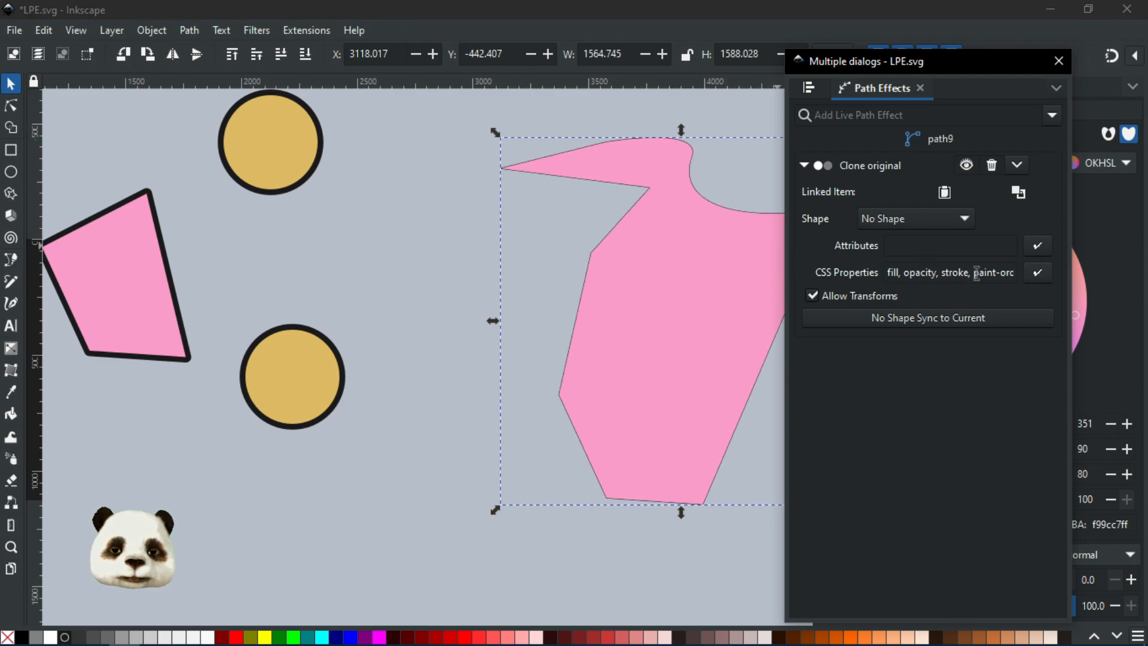
- Add stroke-width to the reshaped clone's CSS Properties list, apply it and deselect the clone
left_click(1008, 273)
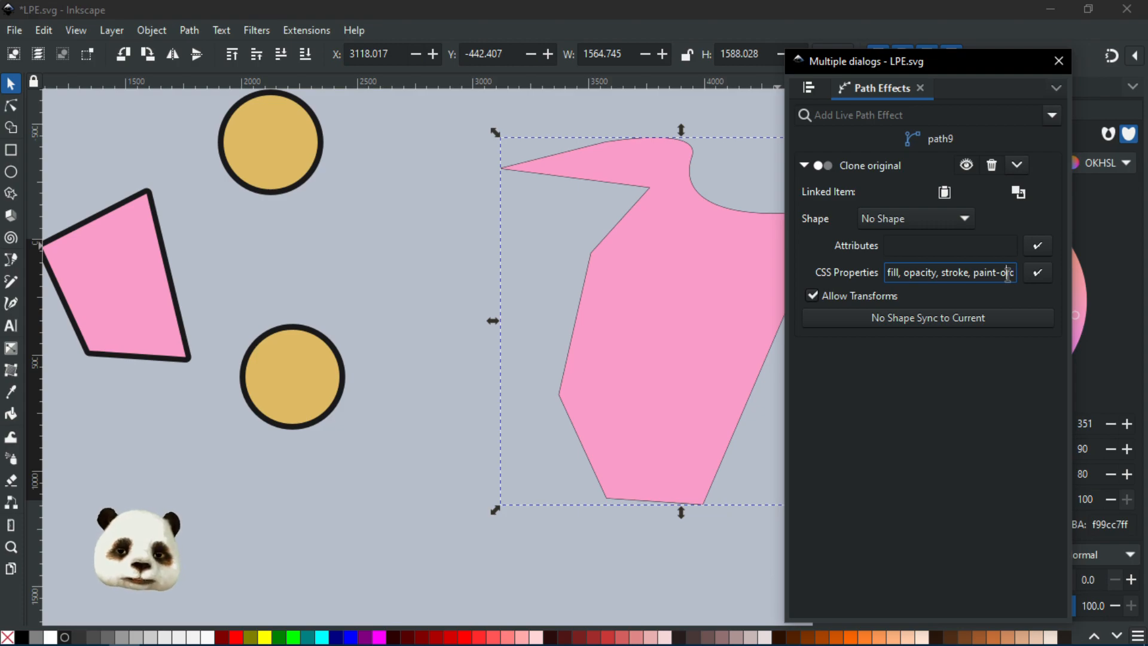
type(", strok")
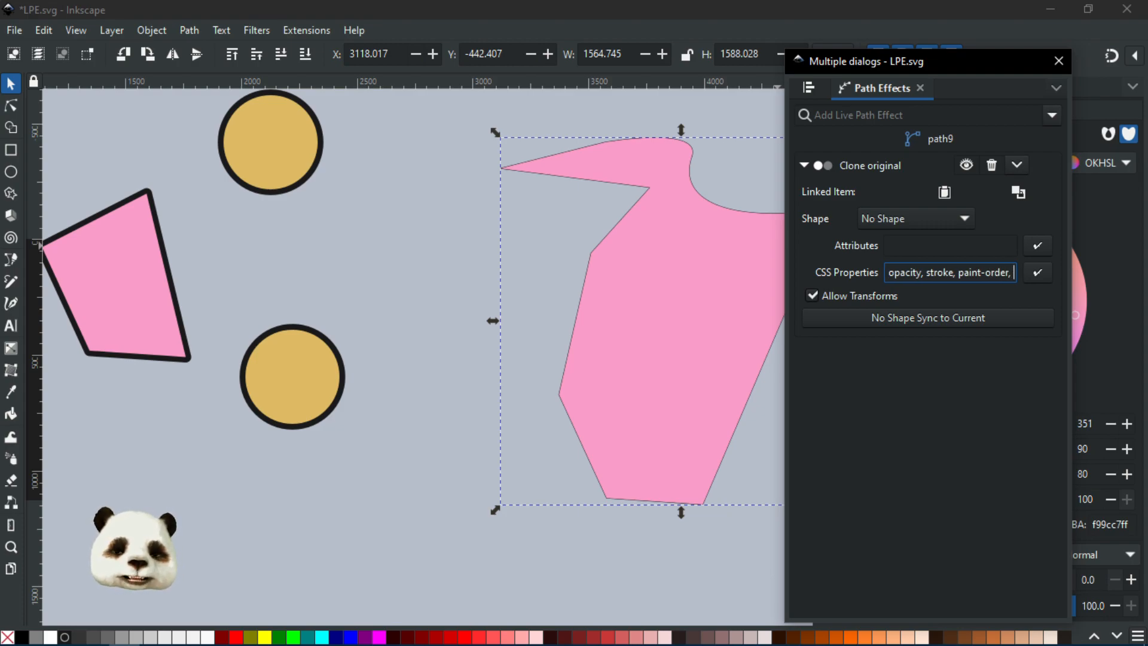
type("e-wi")
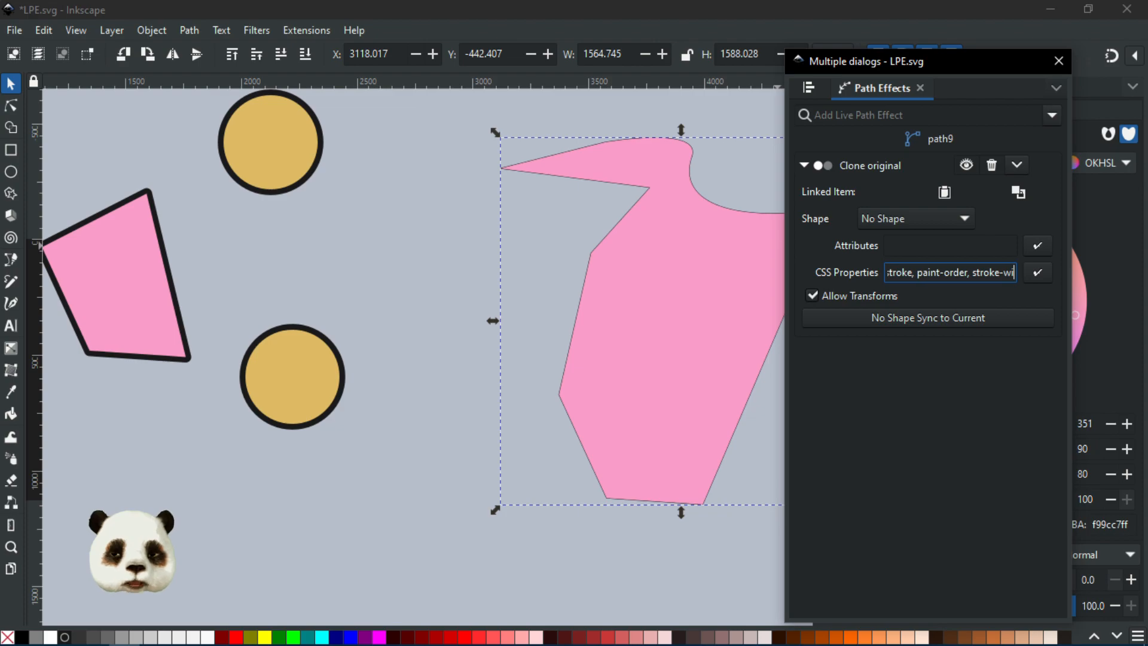
type("dt")
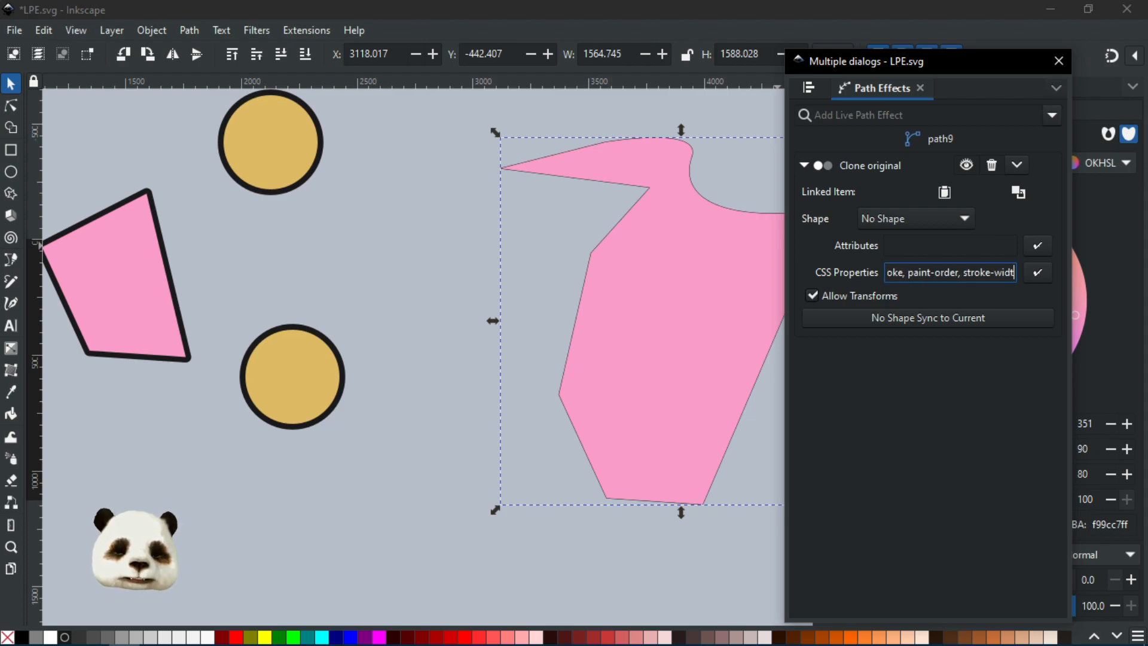
type("h")
left_click(1037, 274)
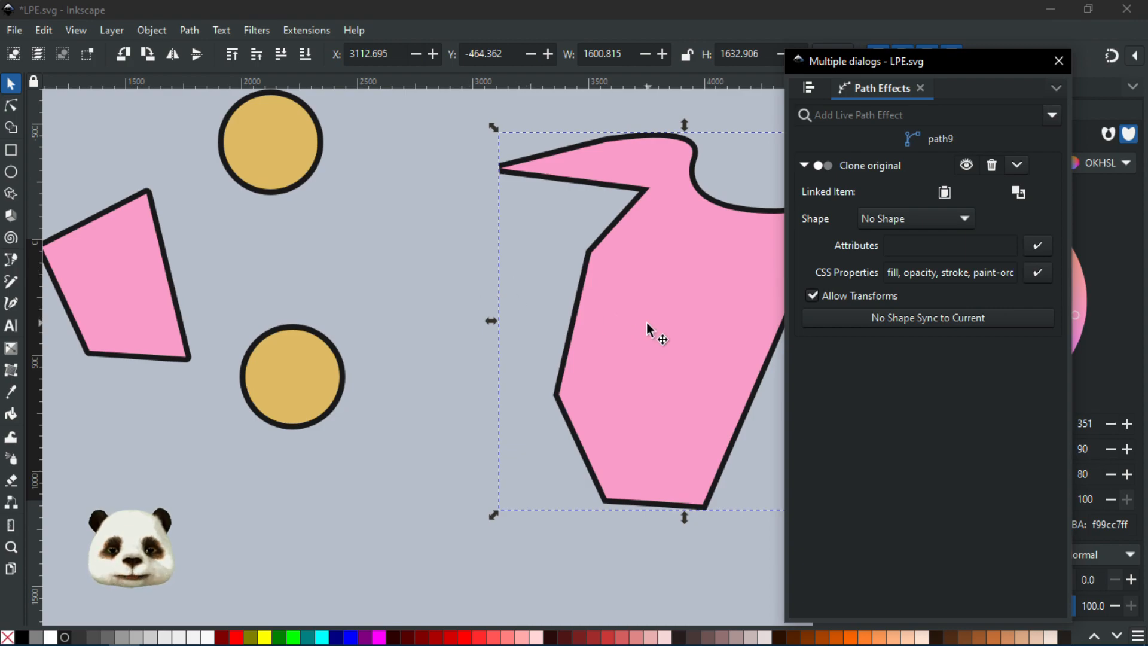
left_click(521, 324)
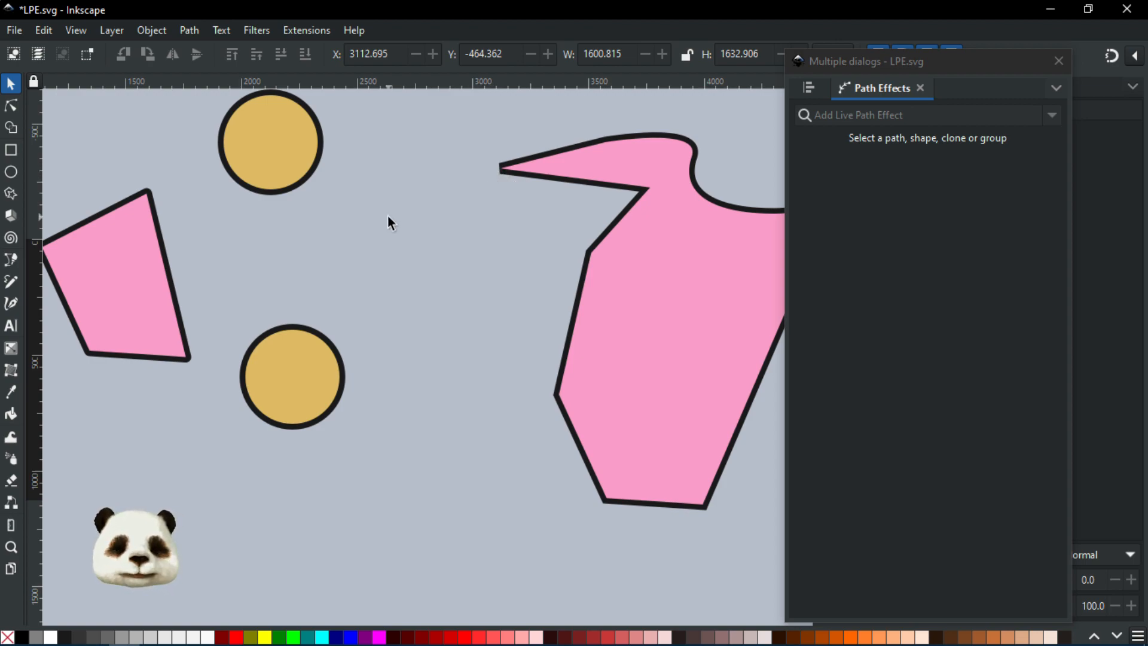
- Reselect the reshaped clone and reduce its Clone original CSS Properties to fill only
mouse_move(906, 67)
left_mouse_down()
mouse_move(704, 105)
mouse_move(926, 71)
left_mouse_up()
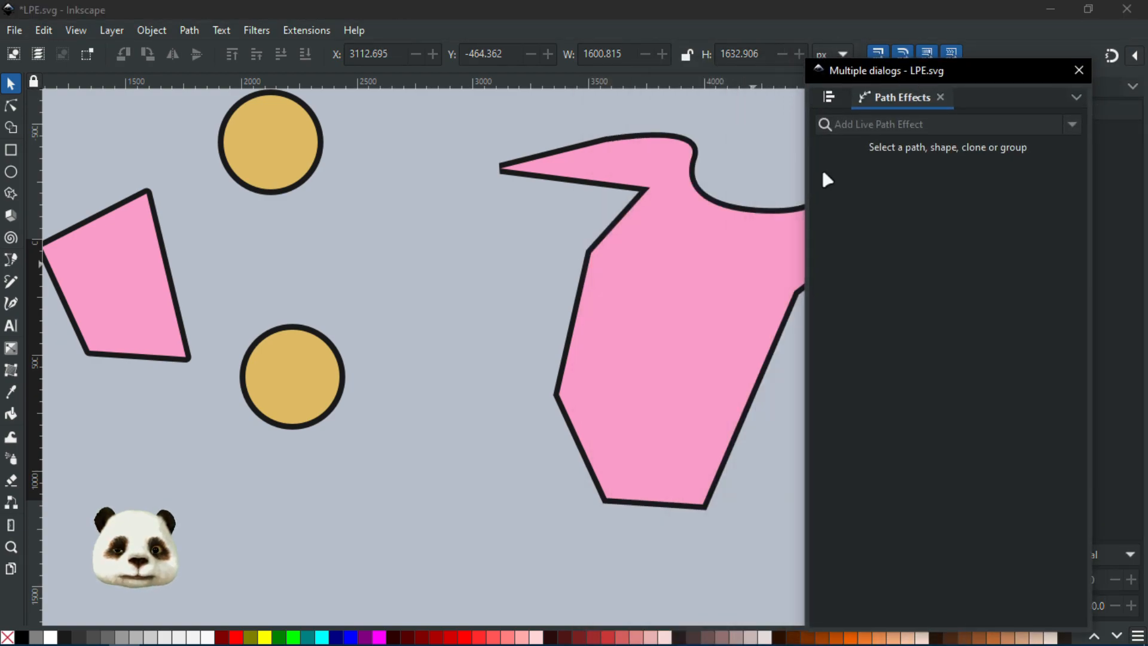
left_click(708, 290)
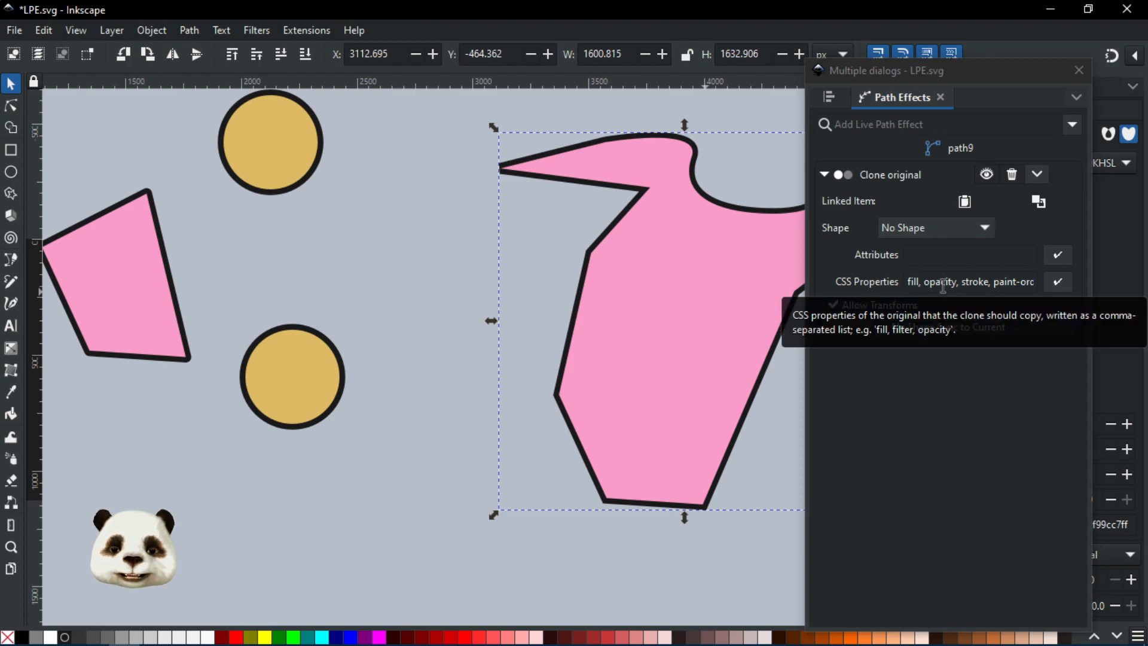
left_click(920, 284)
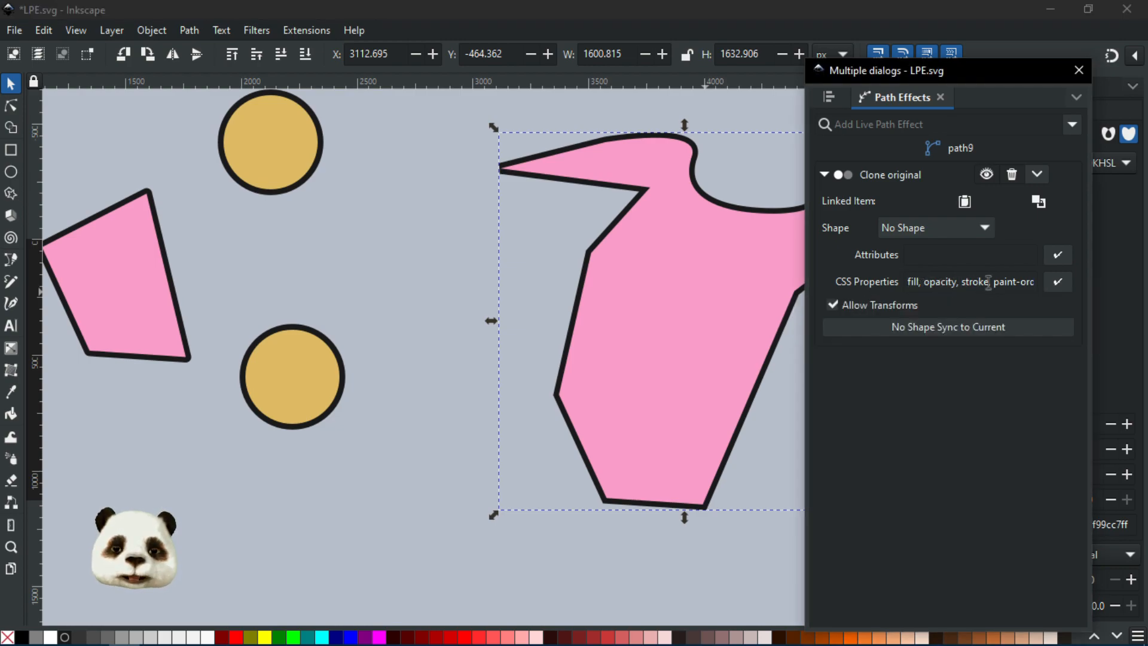
triple_click(920, 284)
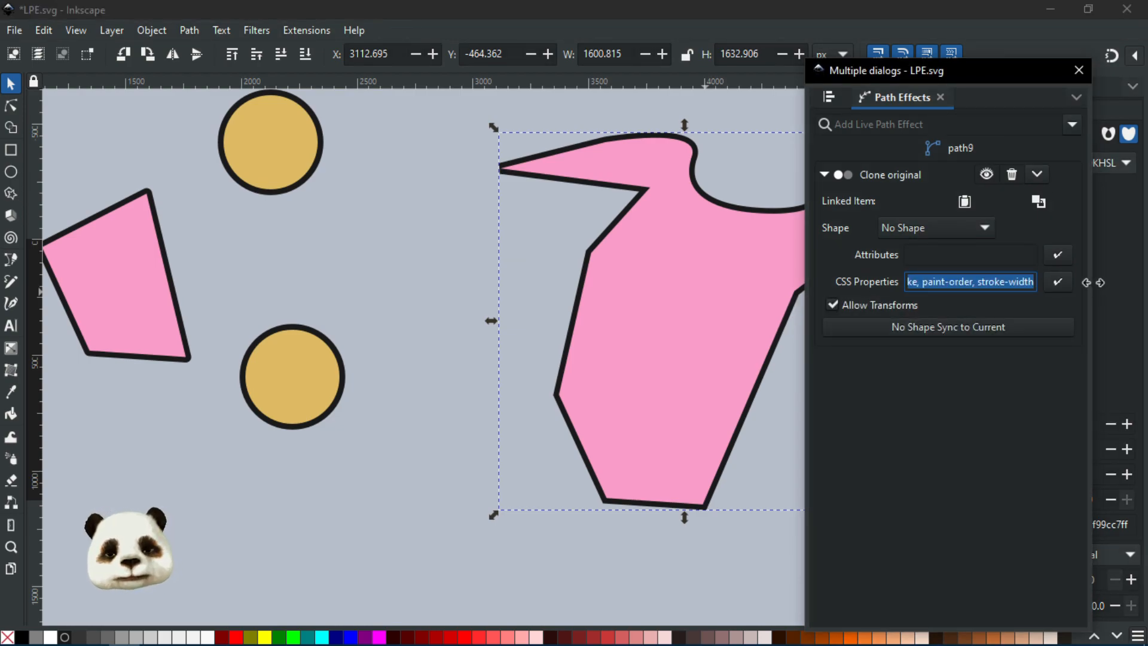
type("fill,")
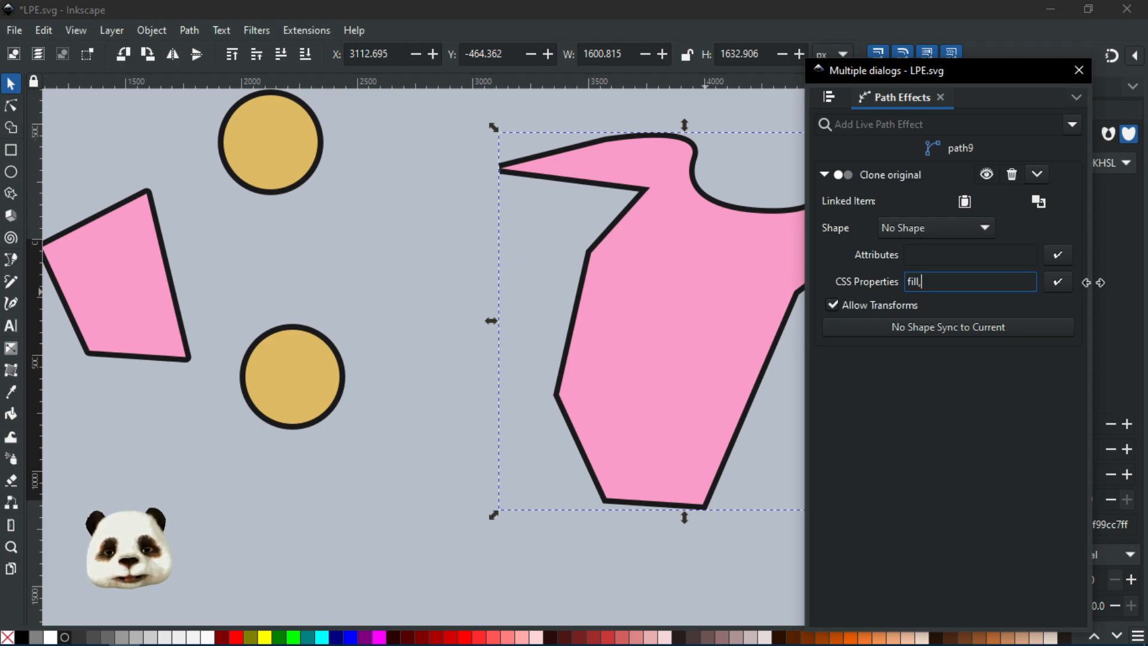
left_click(1057, 283)
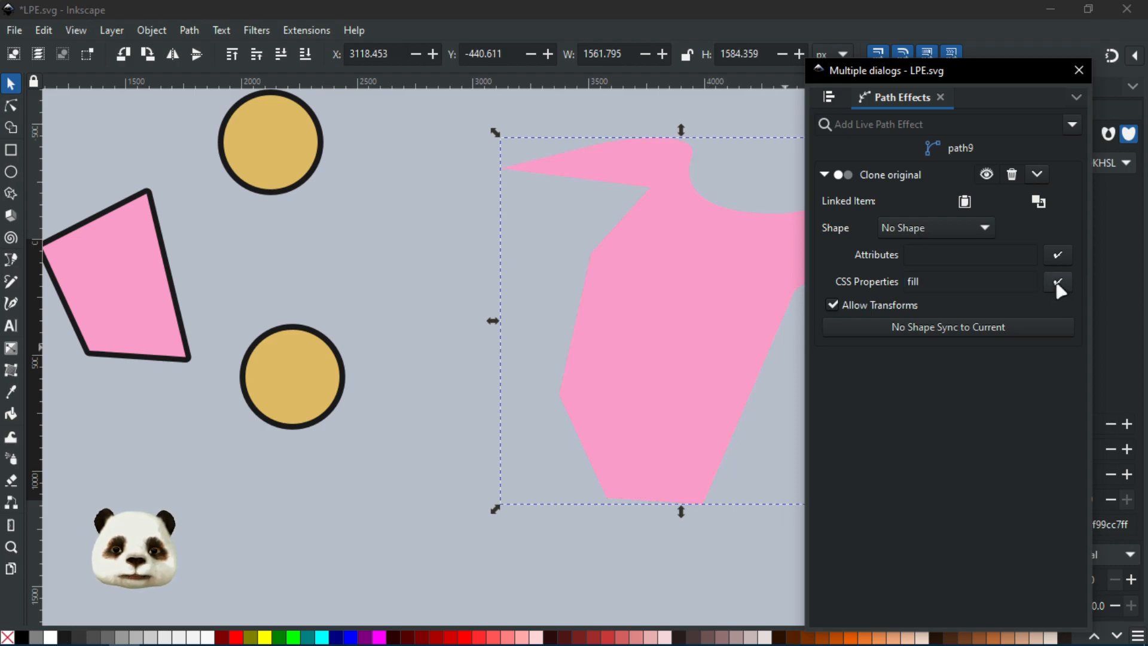
- Give the reshaped clone a dark red stroke 20 px wide with round caps and round joins
left_click(224, 639)
left_click(225, 640, "shift")
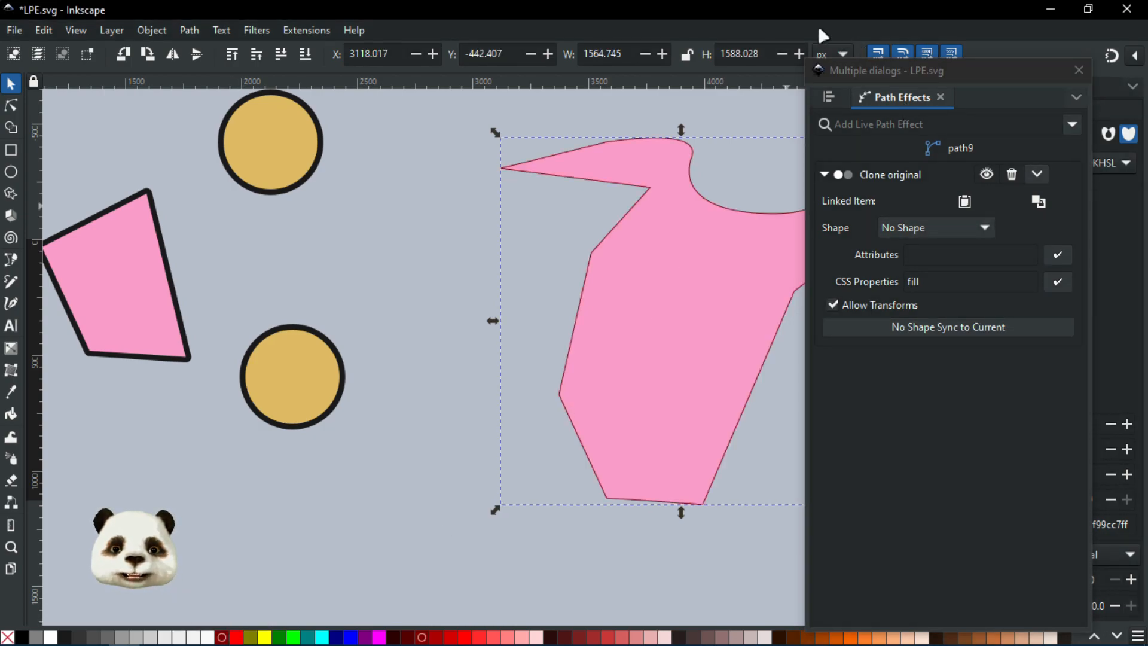
left_click_drag(885, 65, 1147, 71)
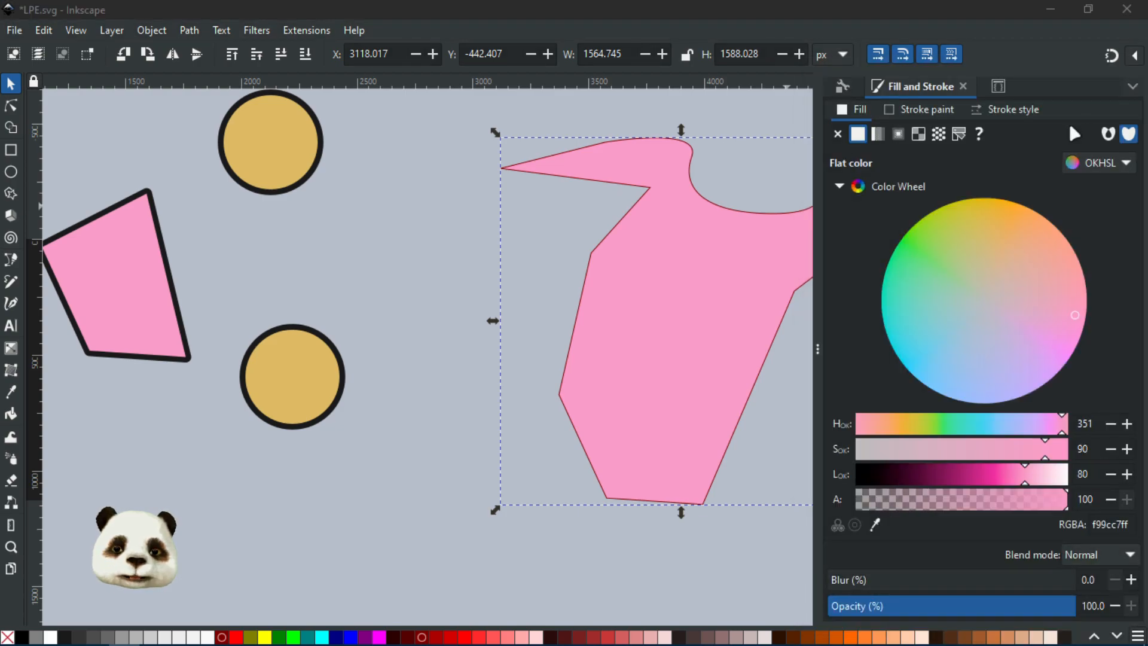
left_click(1013, 112)
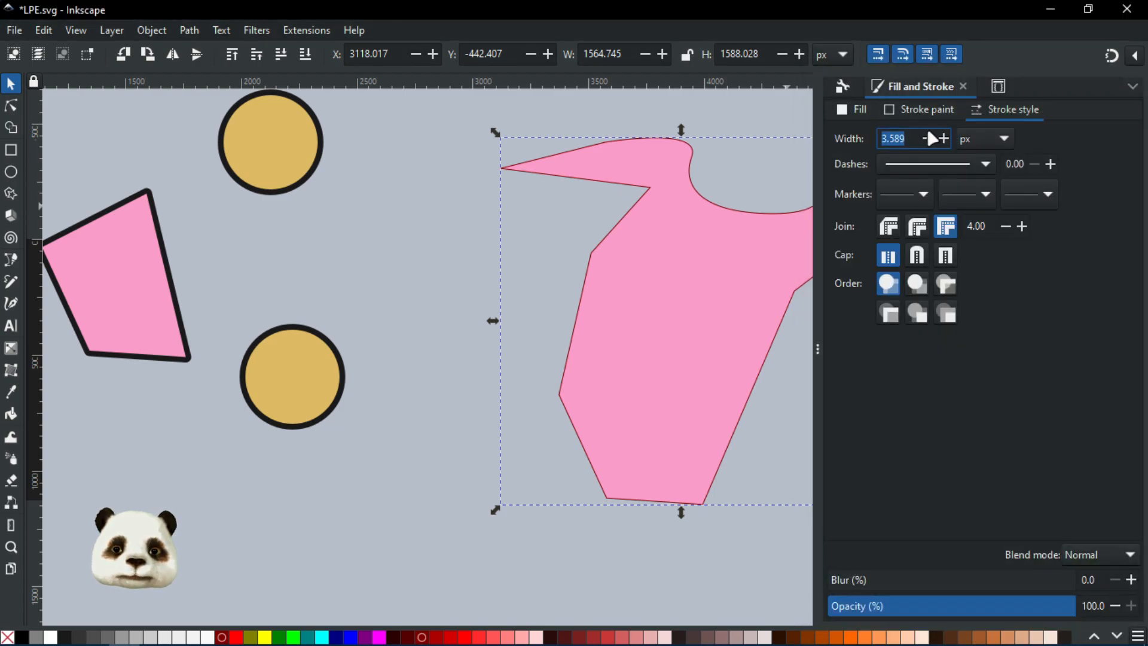
type("20")
key("Return")
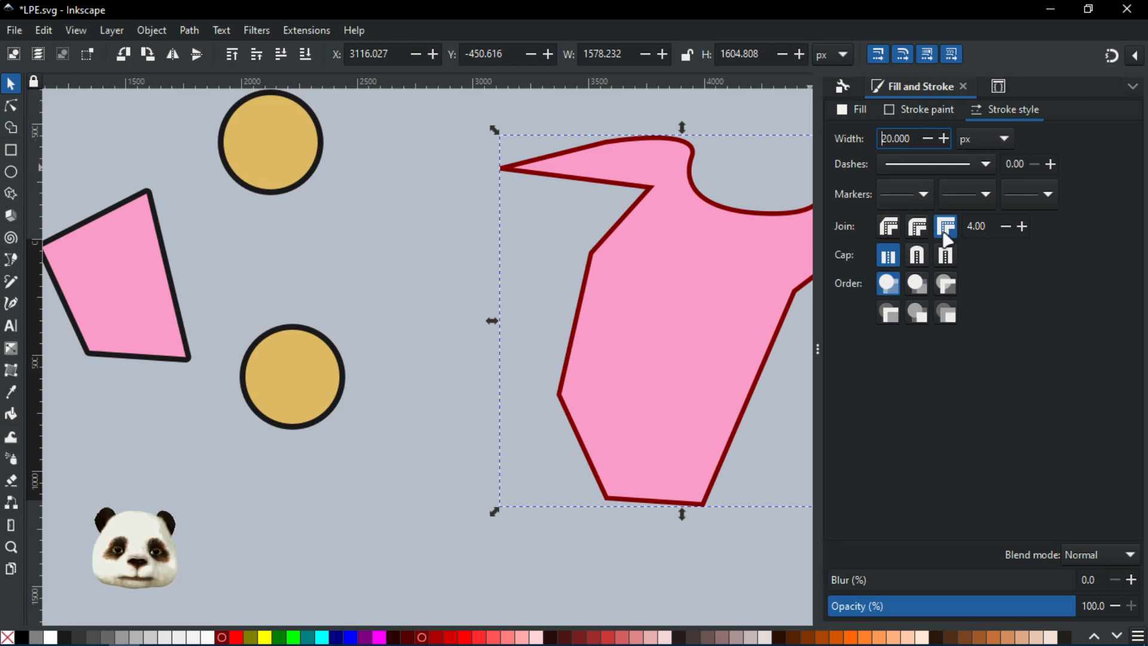
left_click(918, 256)
left_click(917, 226)
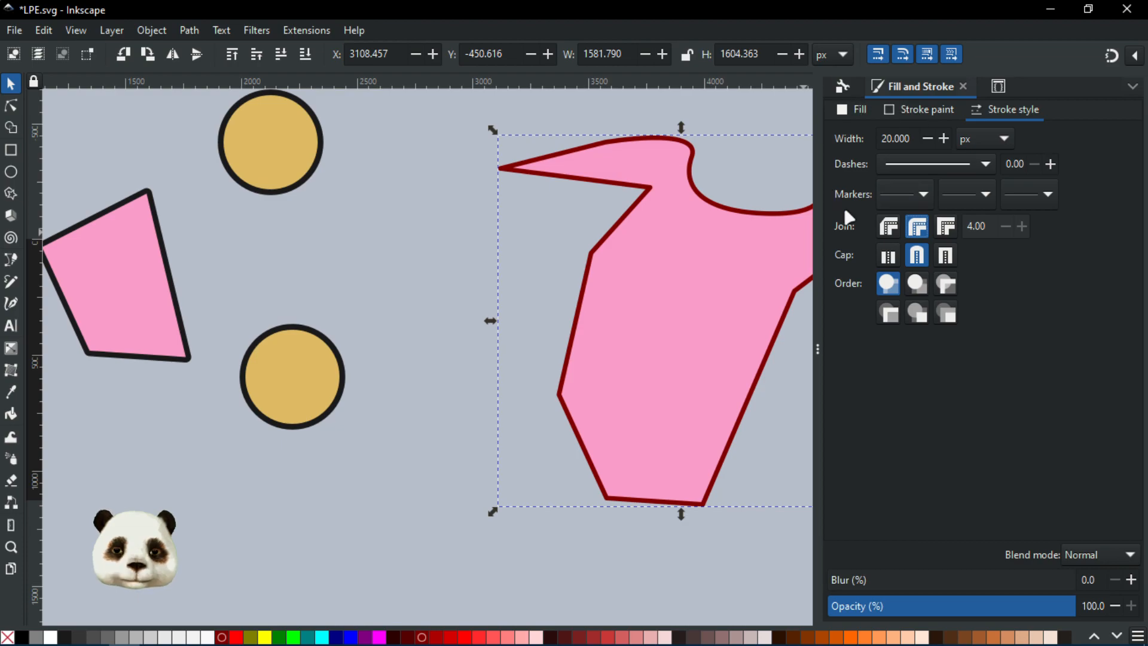
- Apply a dotted dash style to the clone's stroke and set its pattern to 1 2
left_click(901, 109)
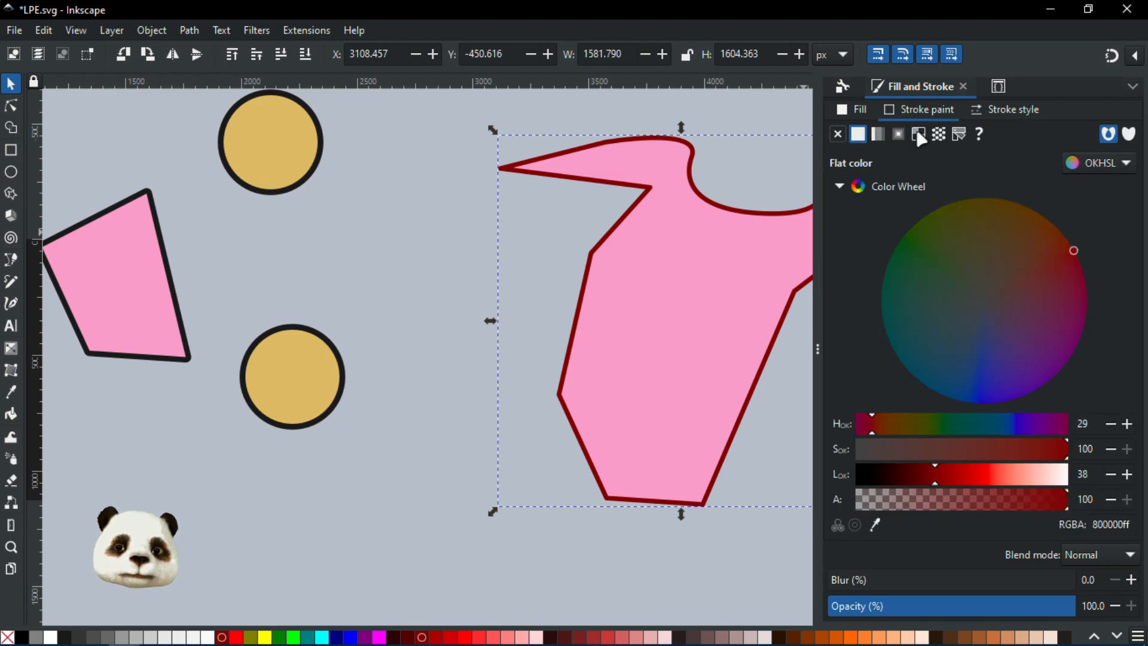
left_click(989, 114)
left_click(950, 163)
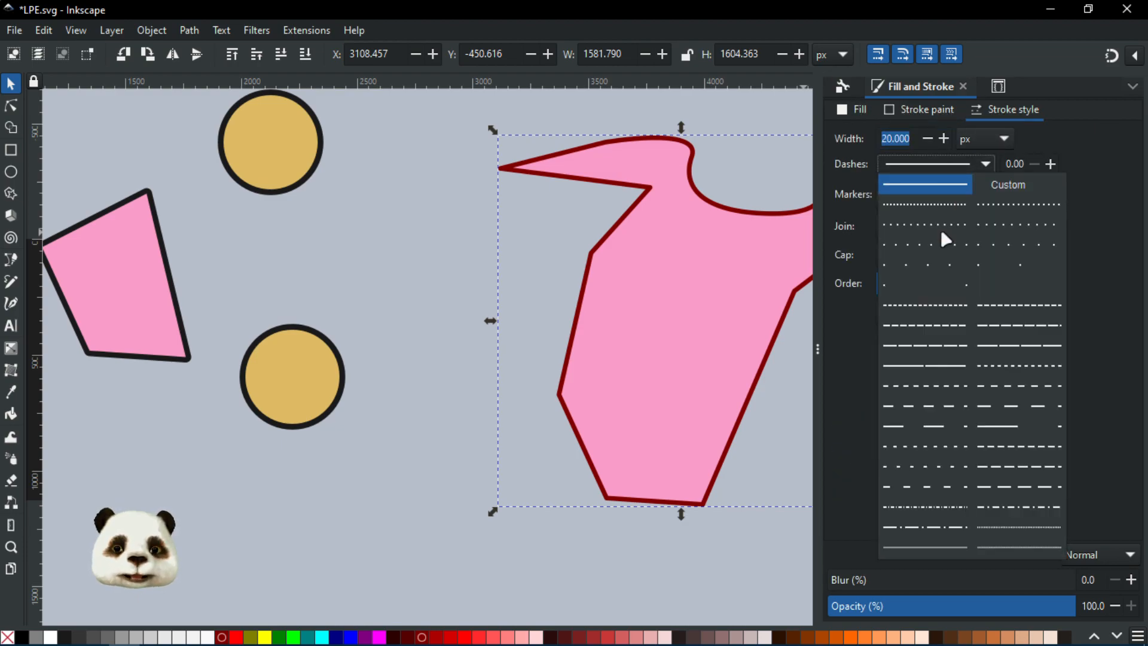
left_click(933, 208)
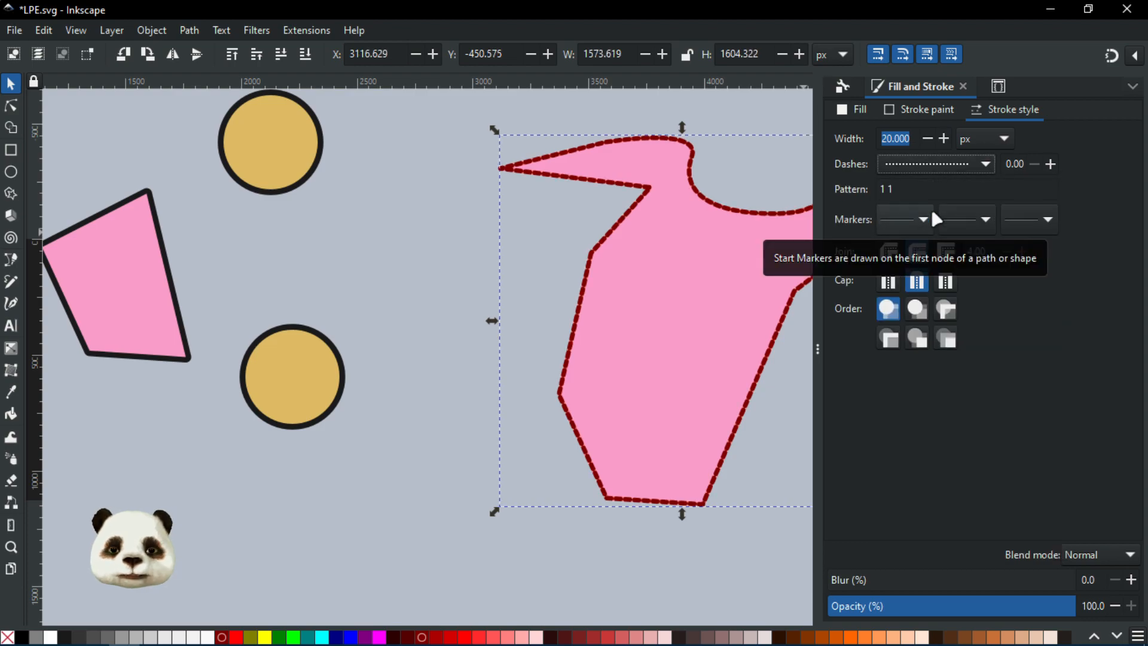
left_click(904, 192)
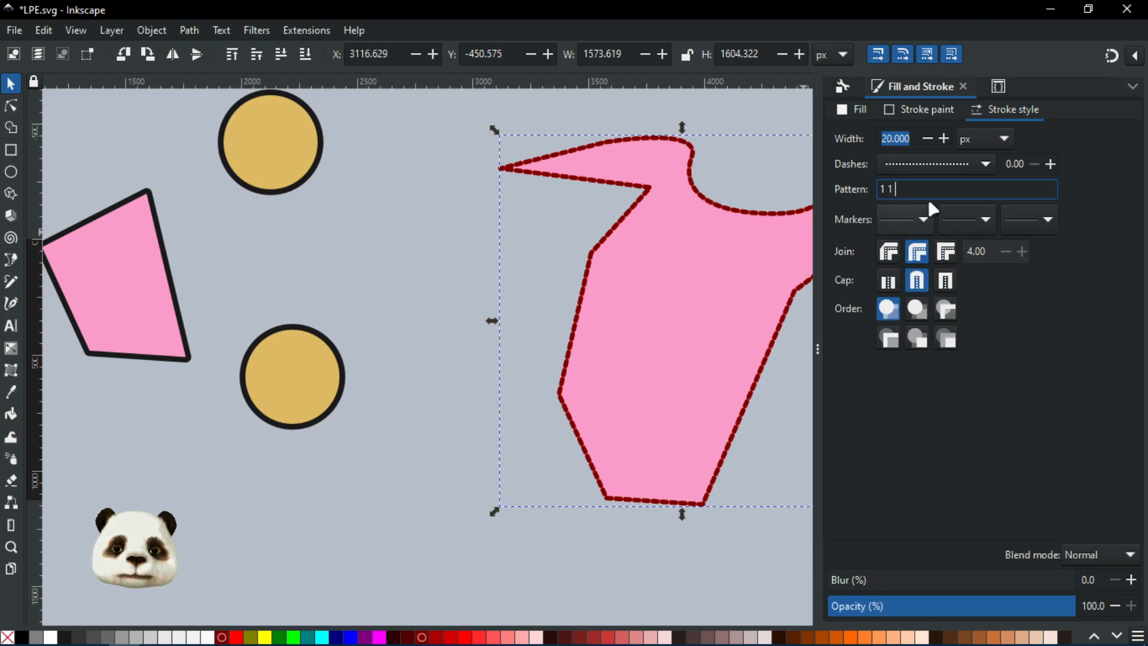
key("BackSpace")
type("2")
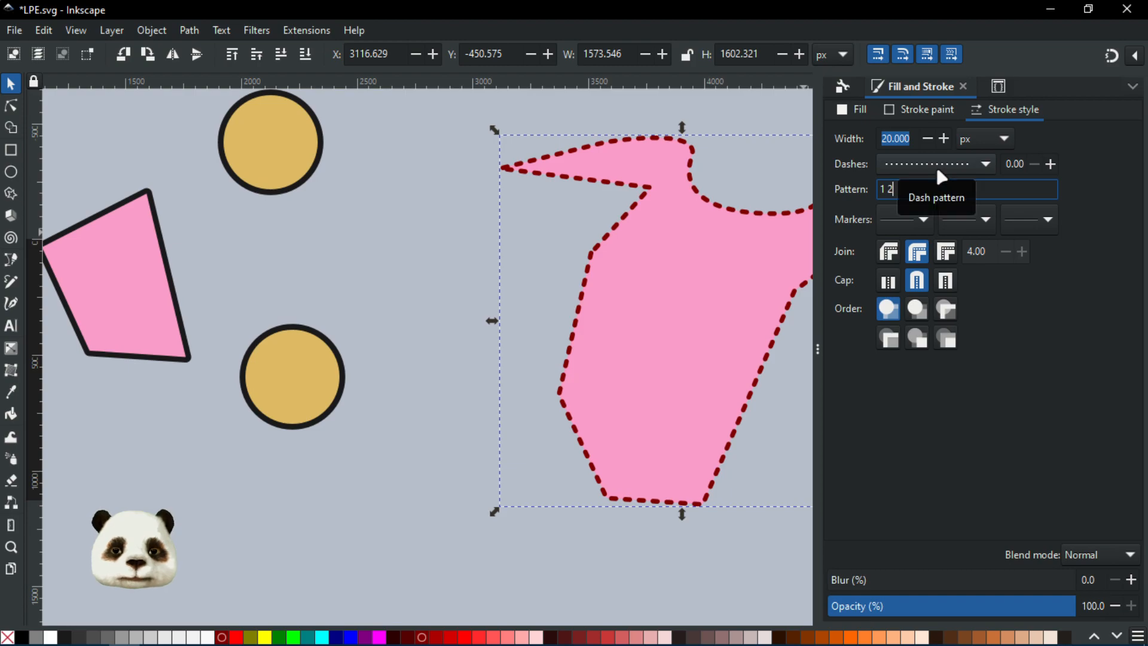
- Select the original quadrilateral and change its fill to yellow-green, c0c567ff
left_click(399, 241)
left_click(142, 301)
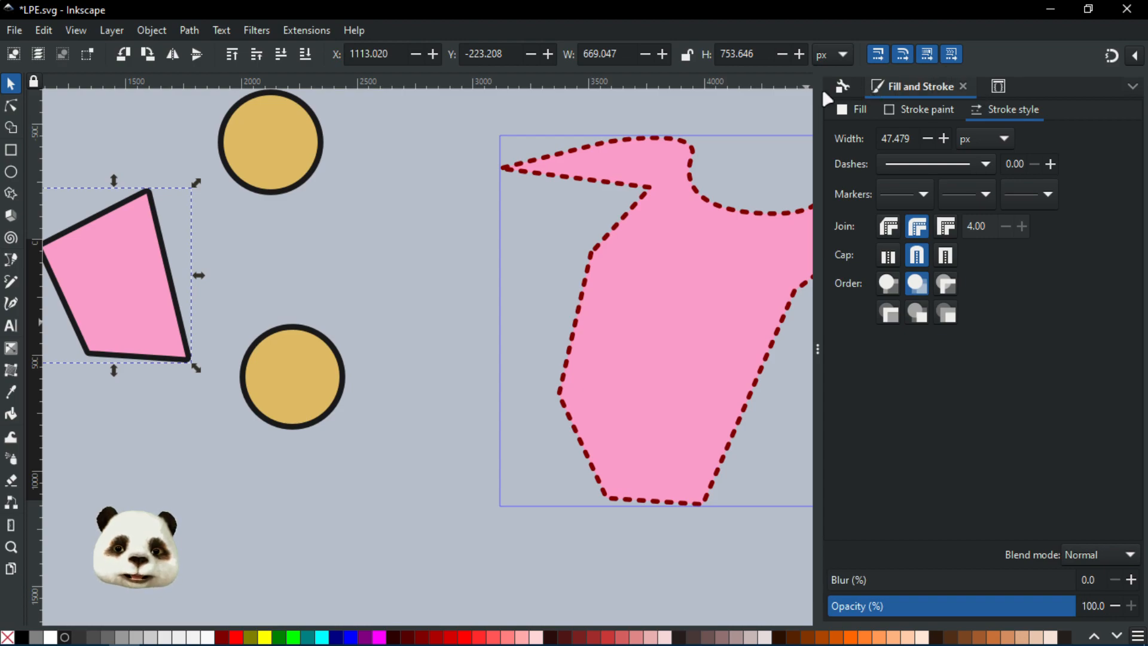
left_click(854, 109)
left_click(959, 235)
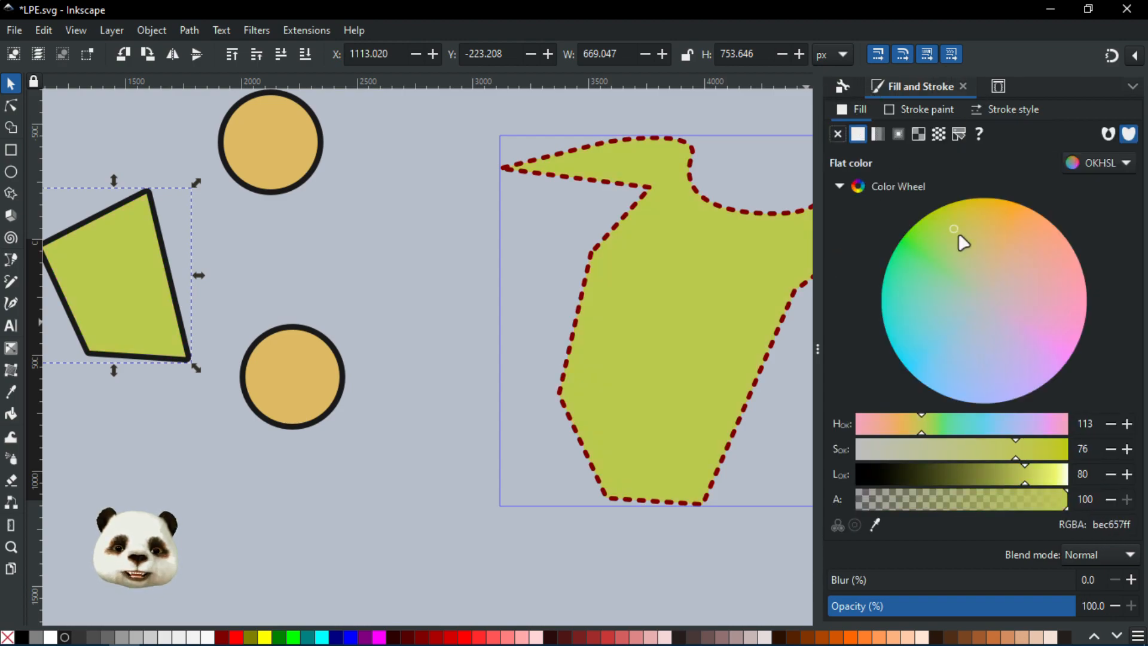
- Show the path nodes of the original quadrilateral and the reshaped clone for node editing
scroll(725, 325, "down", 2)
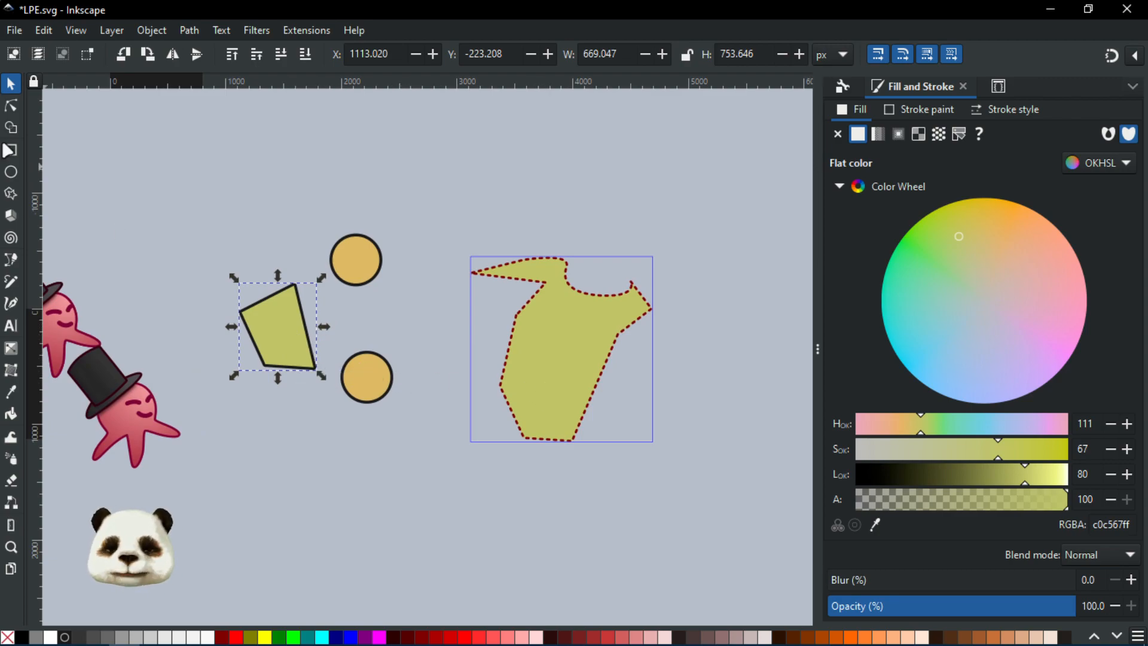
left_click(11, 107)
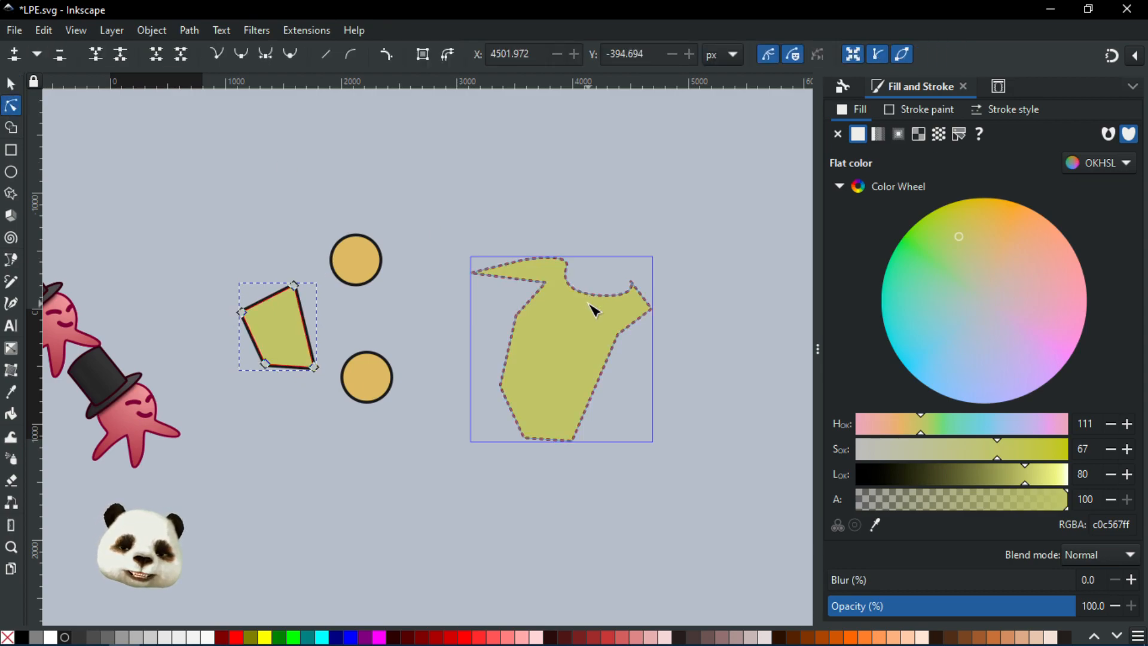
left_click(593, 301)
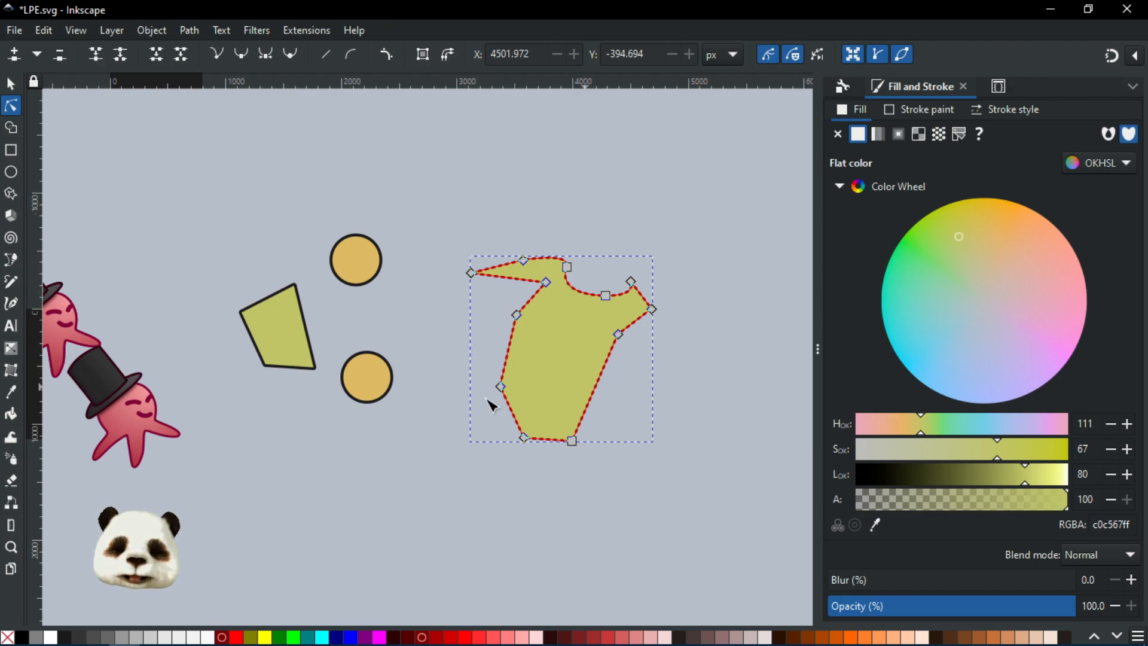
- Examine the CSS properties of the reshaped clone and of the original quadrilateral in Selectors and CSS
scroll(444, 358, "up", 2)
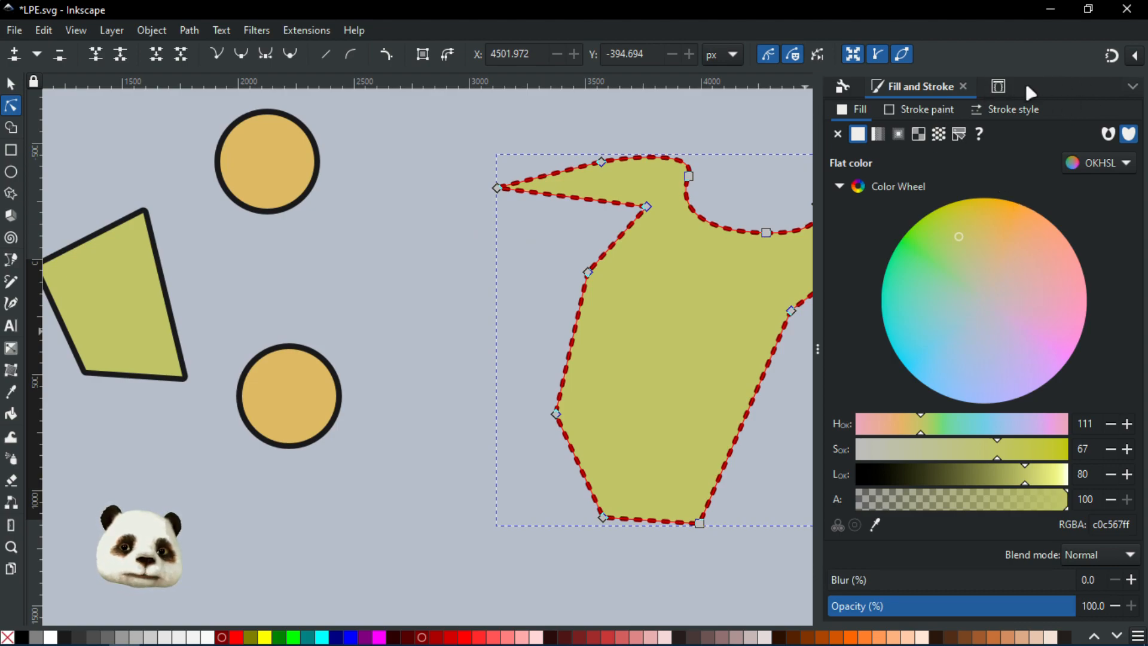
left_click(998, 87)
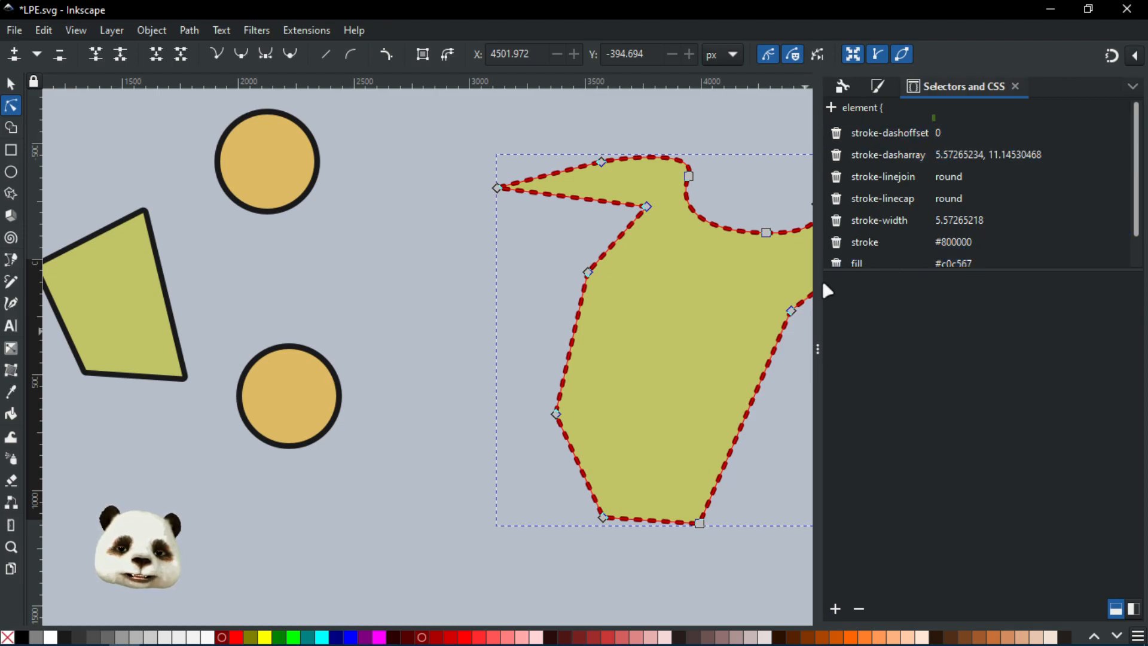
scroll(700, 331, "down", 2)
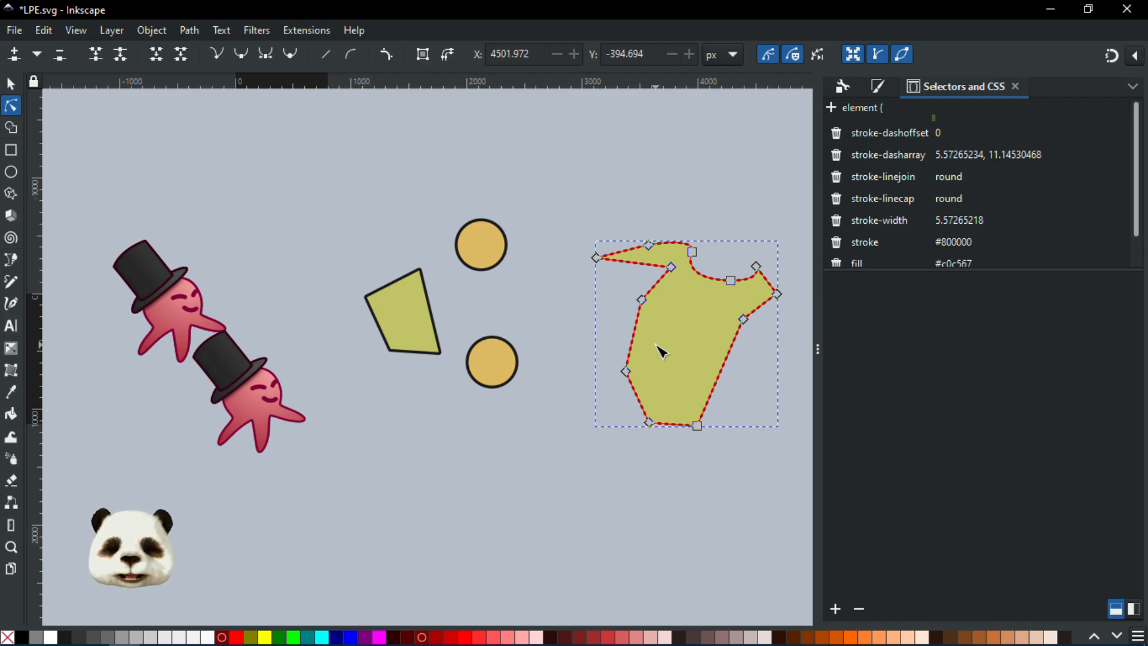
left_click(397, 326)
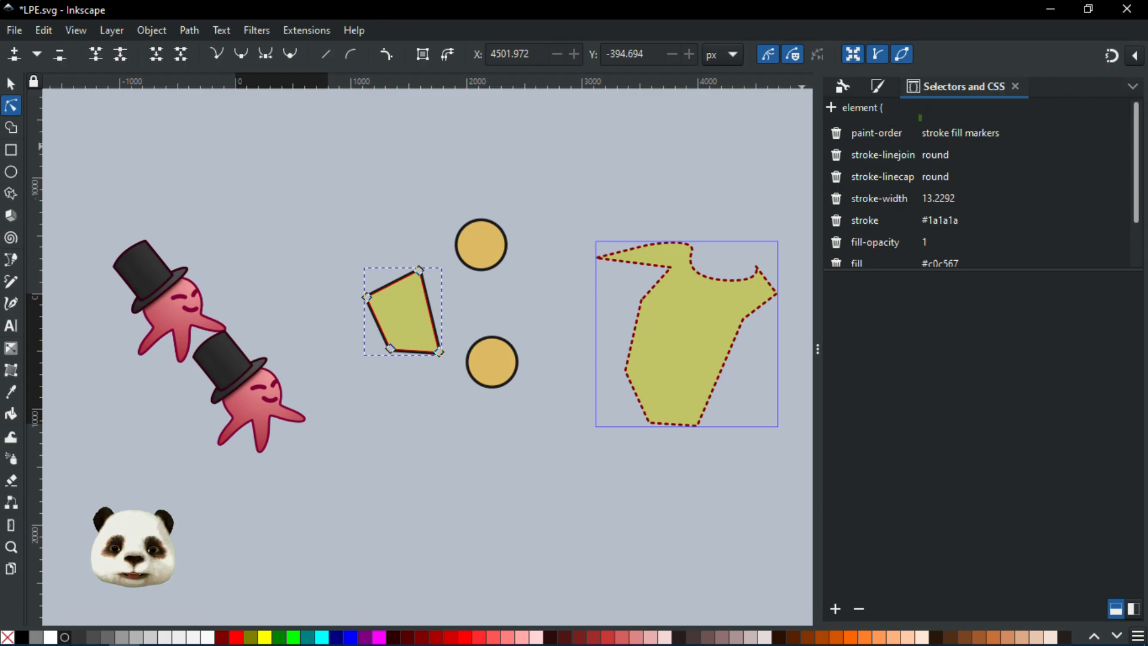
- Bring back the Path Effects dialog, select the reshaped clone and run No Shape Sync to Current on it
mouse_move(1147, 99)
left_mouse_down()
mouse_move(939, 98)
mouse_move(953, 98)
left_mouse_up()
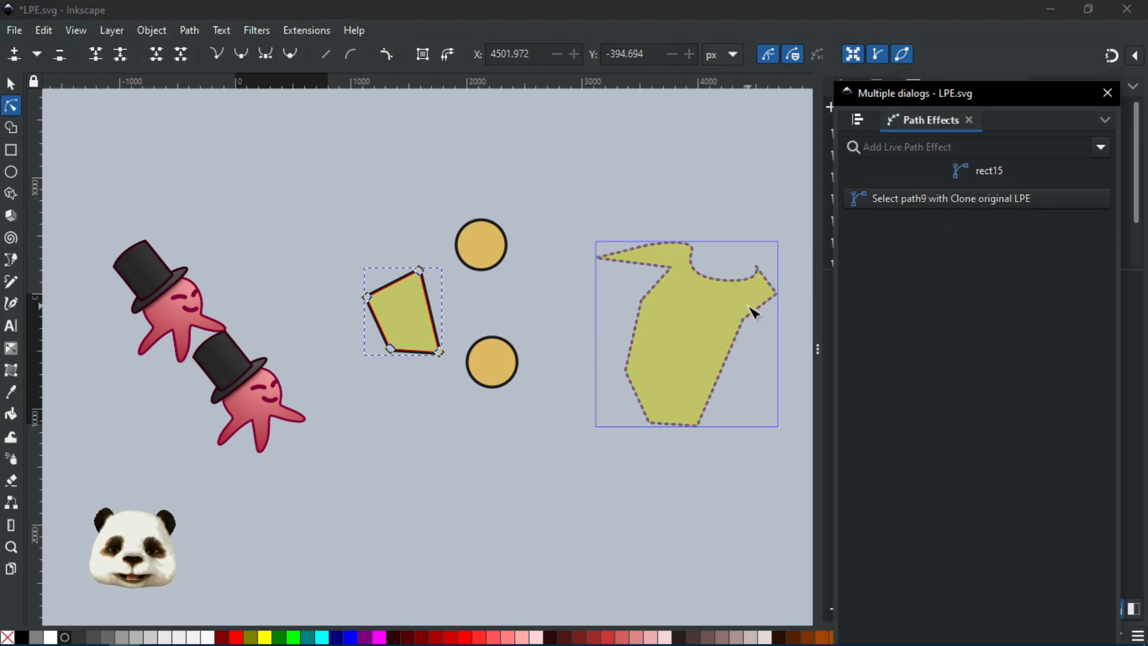
left_click(747, 306)
left_click(959, 351)
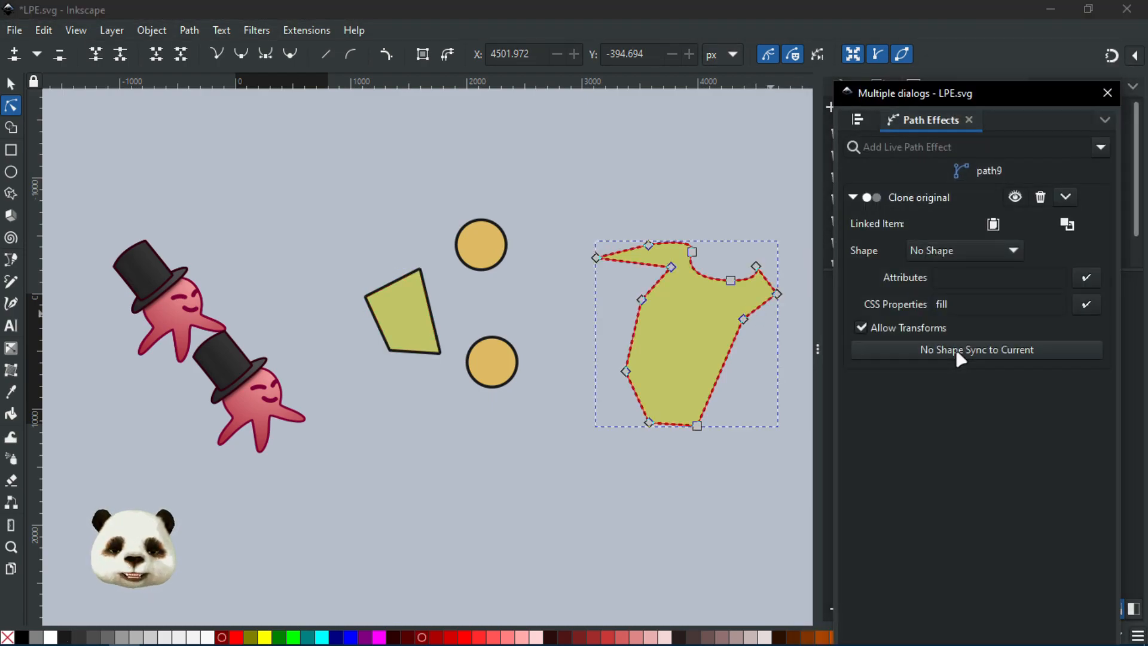
left_click(11, 84)
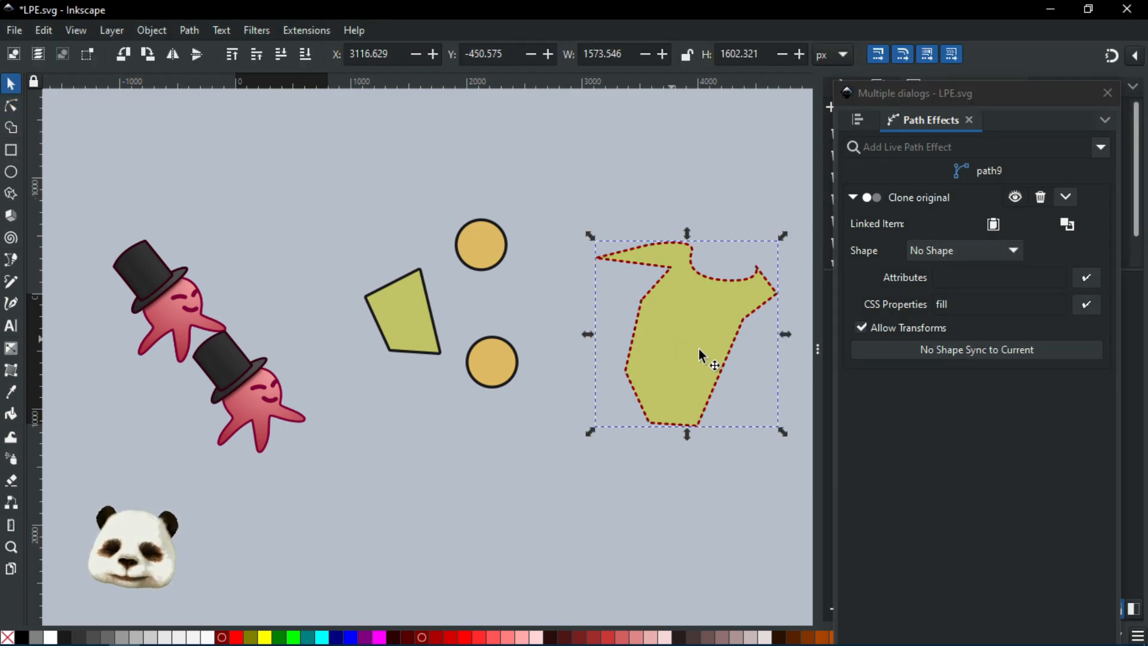
left_click(975, 349)
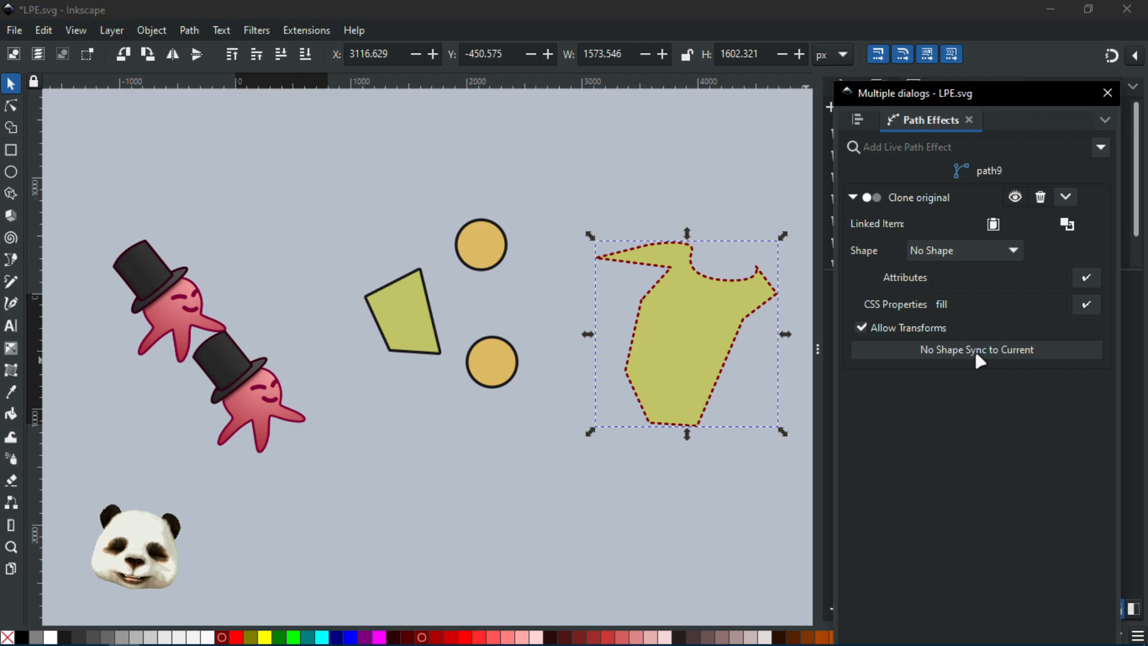
- Select the original quadrilateral for comparison, reselect the reshaped clone and run No Shape Sync to Current on it
left_click(392, 333)
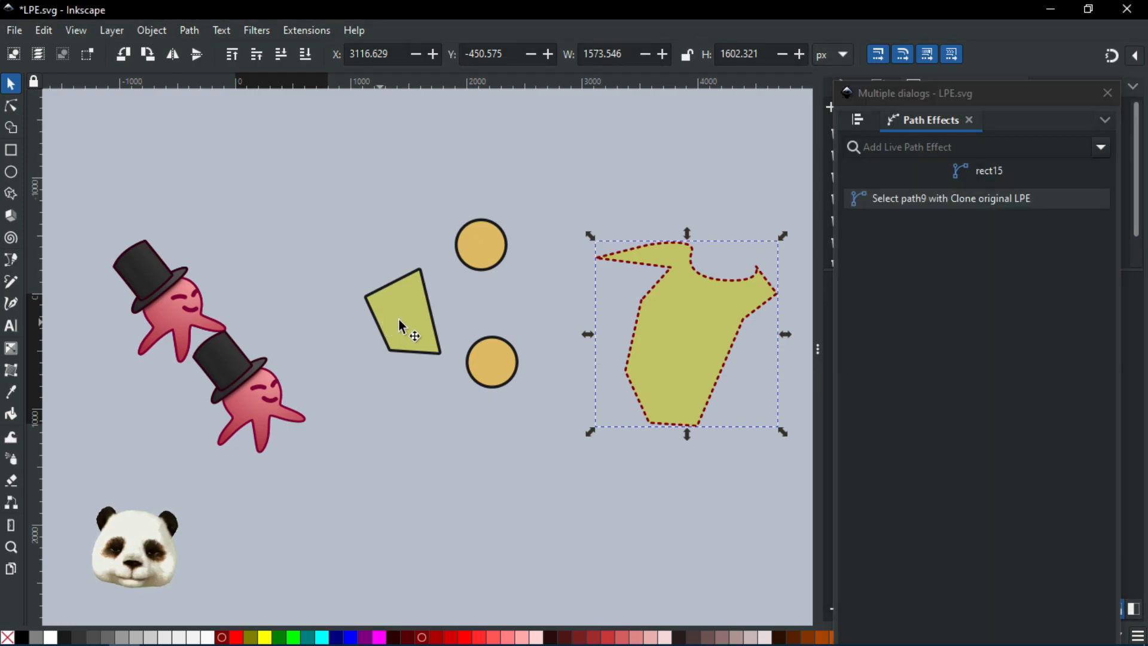
left_click(710, 285)
left_click(941, 352)
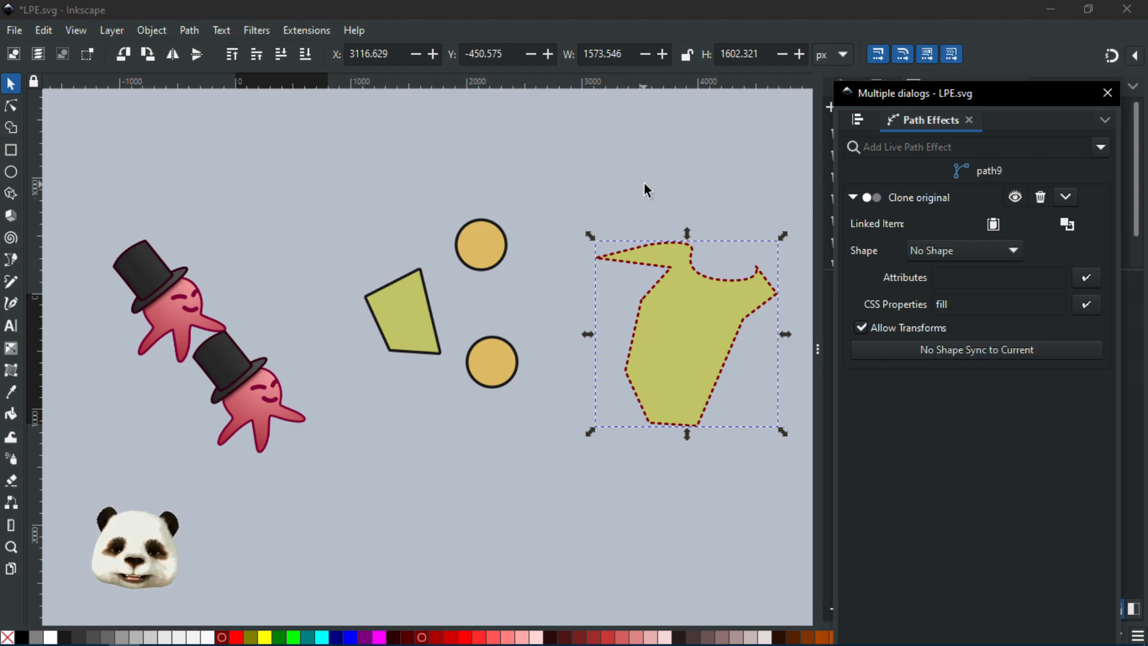
- Set the reshaped clone's Shape option to With LPE's, and check the original quadrilateral and the clone by selecting each
left_click(926, 257)
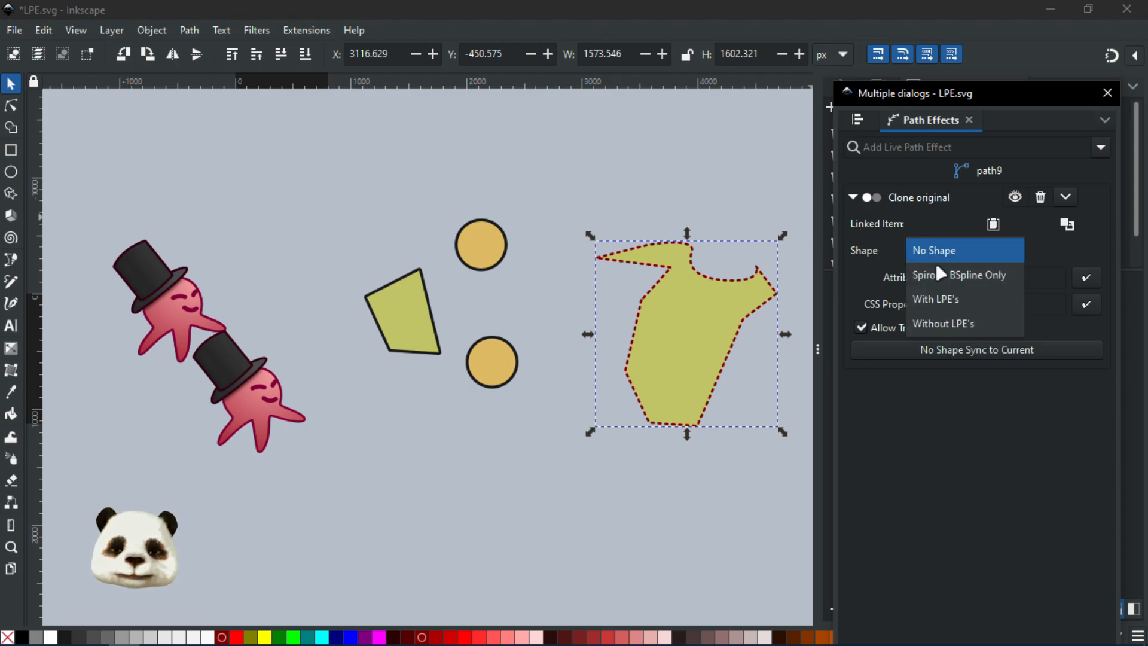
left_click(965, 297)
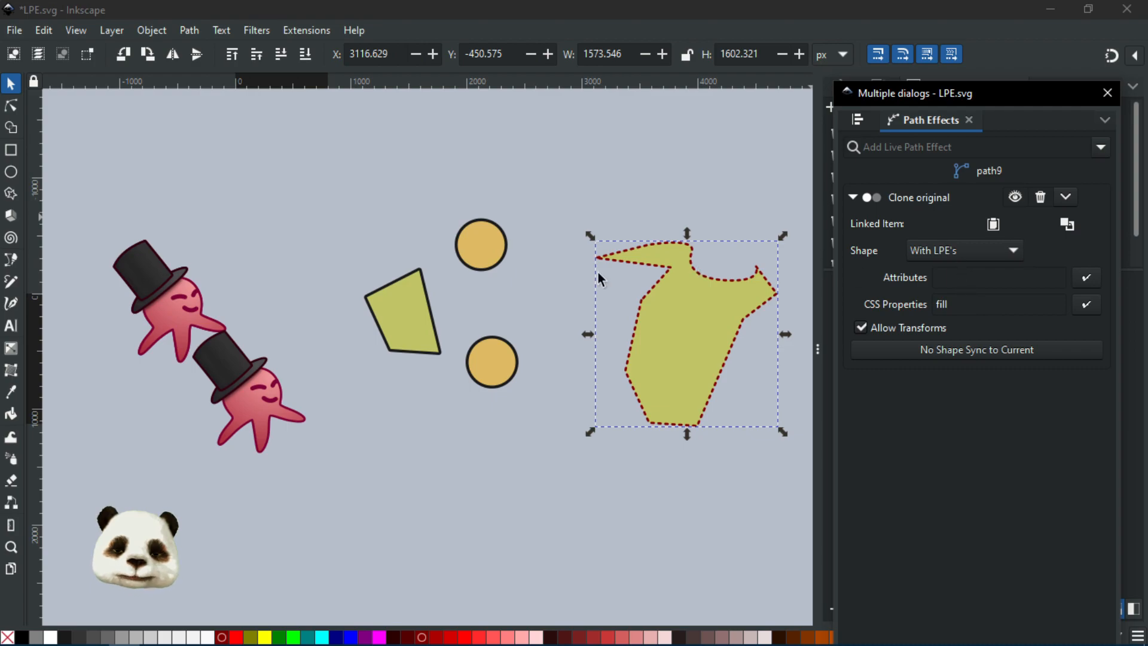
left_click(424, 327)
left_click(679, 314)
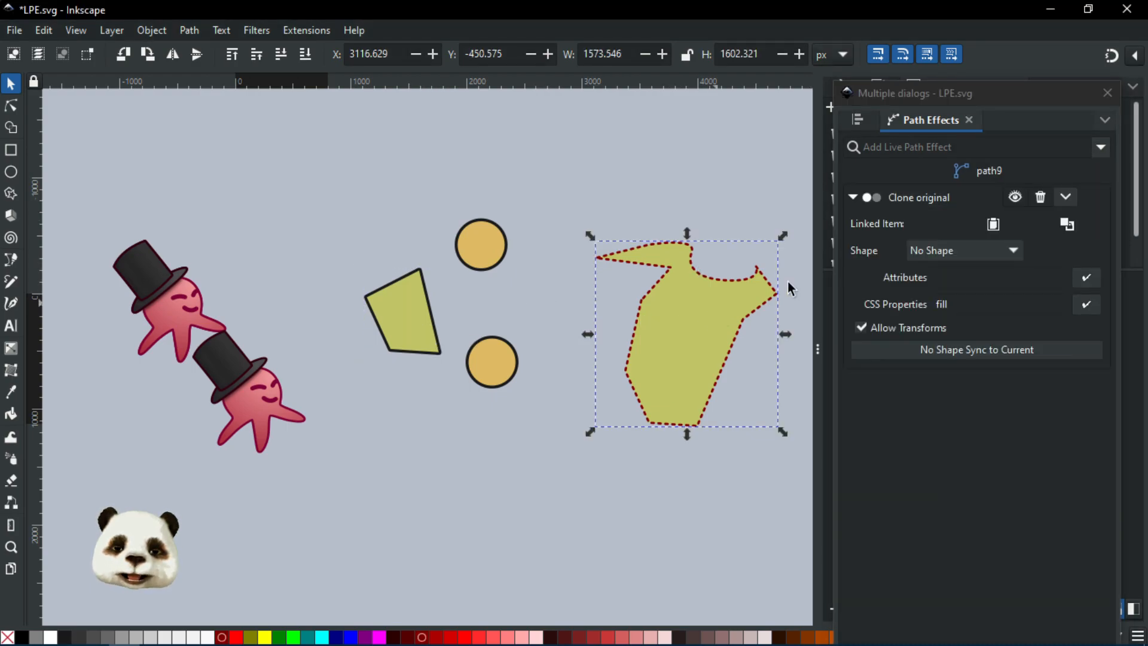
- Switch the clone's Shape option to Without LPE's and set it back to With LPE's
left_click(941, 256)
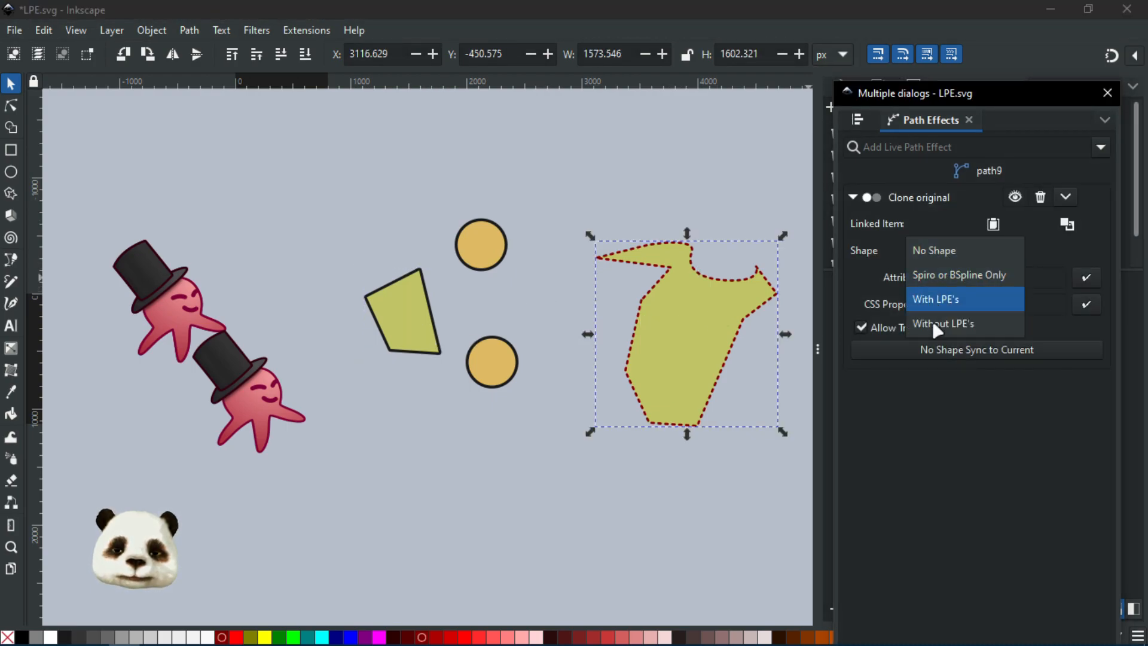
left_click(936, 320)
left_click(956, 251)
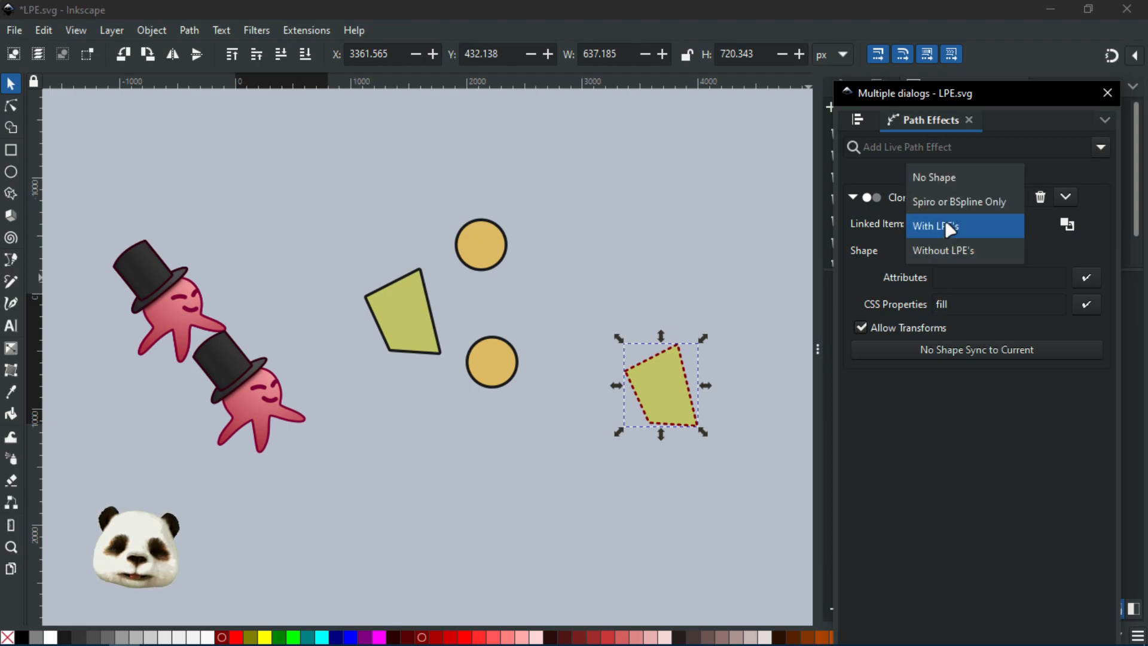
left_click(944, 223)
- Deselect and reselect the quadrilateral clone and show its underlying path nodes for node editing
left_click(716, 326)
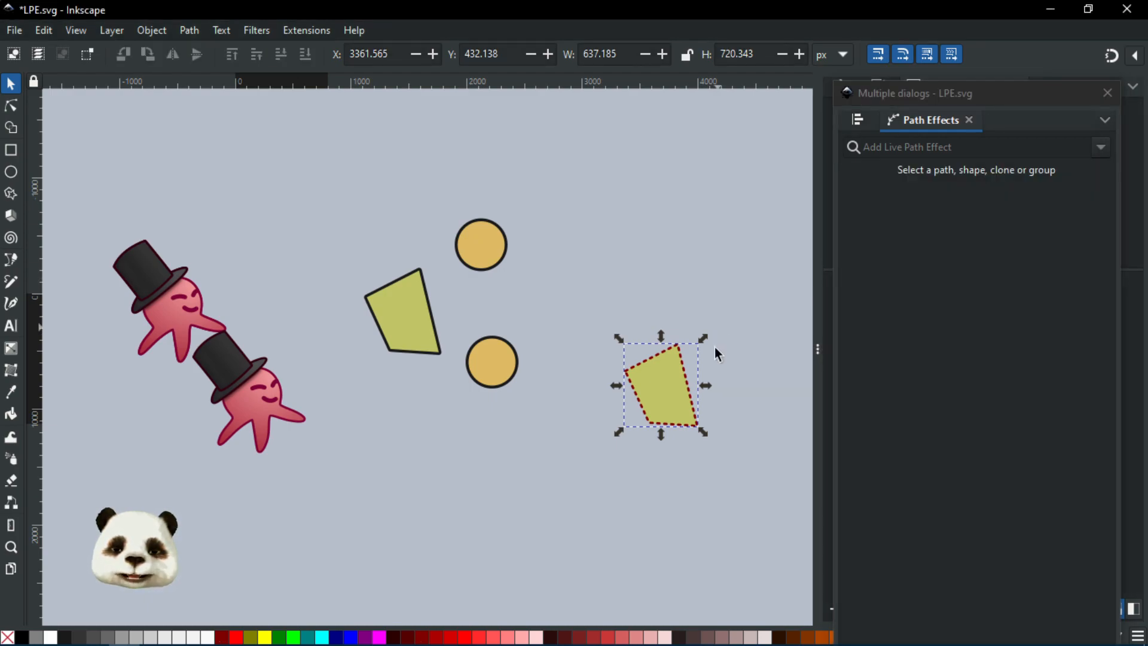
left_click(674, 403)
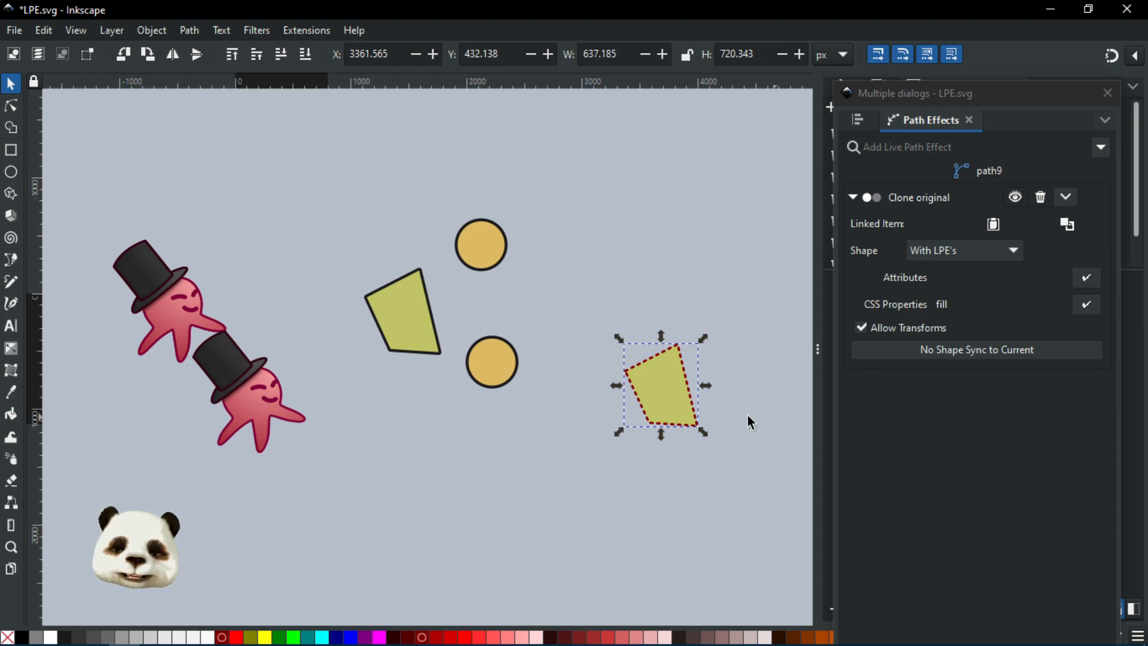
scroll(747, 422, "up", 2)
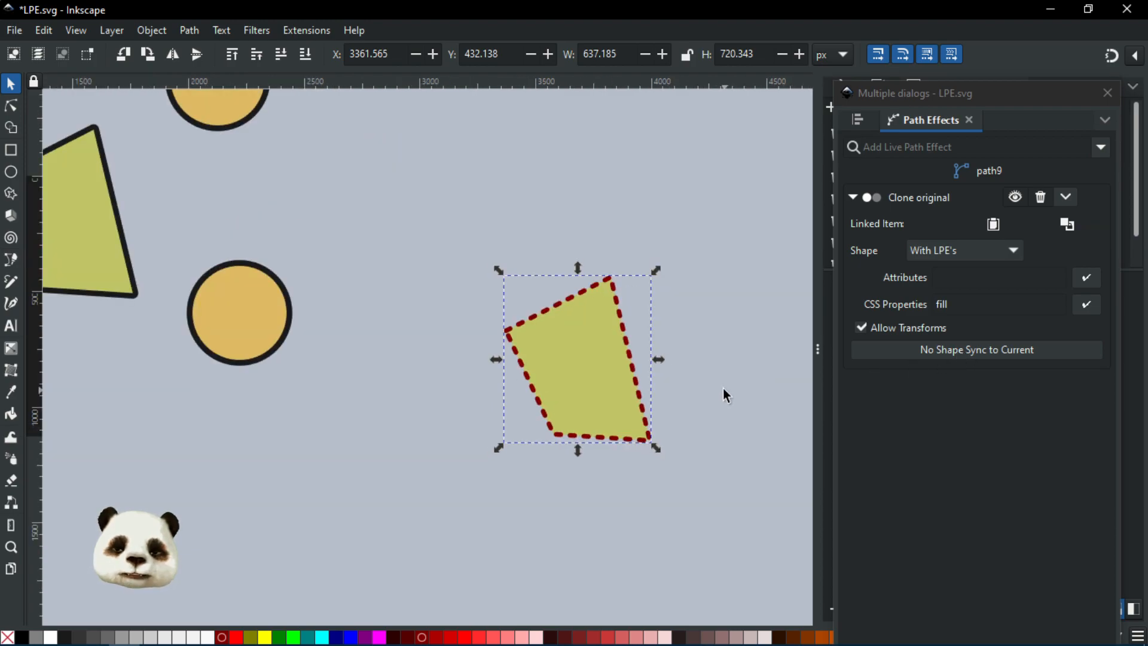
left_click(11, 106)
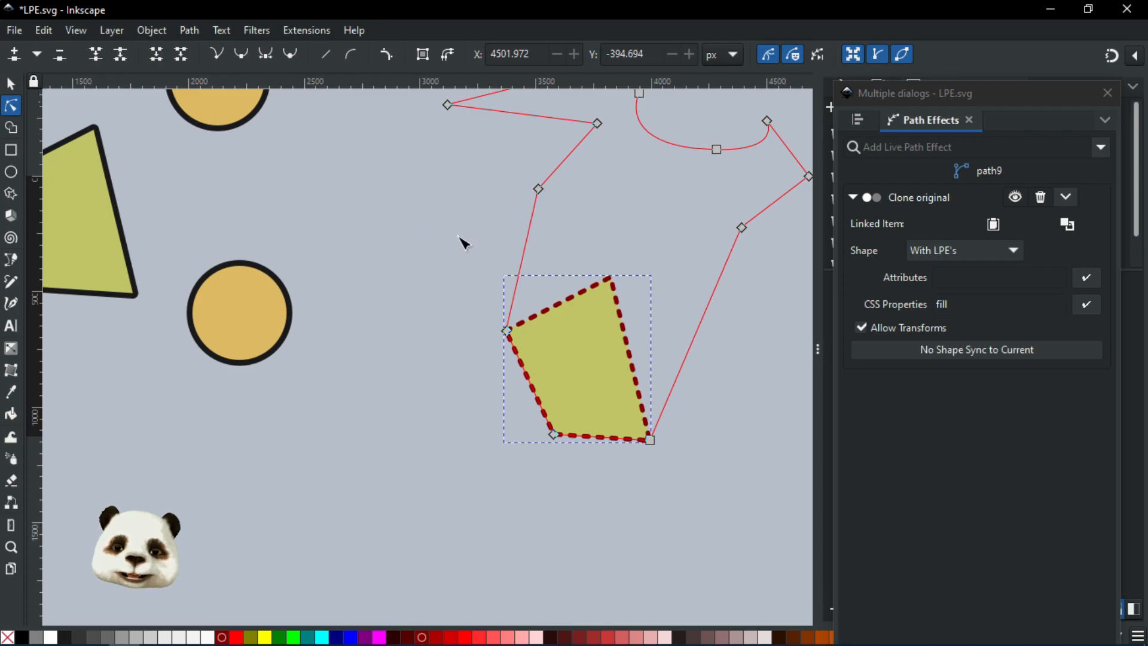
- Run No Shape Sync to Current on the clone while its path nodes are shown
left_click(930, 355)
left_click(927, 352)
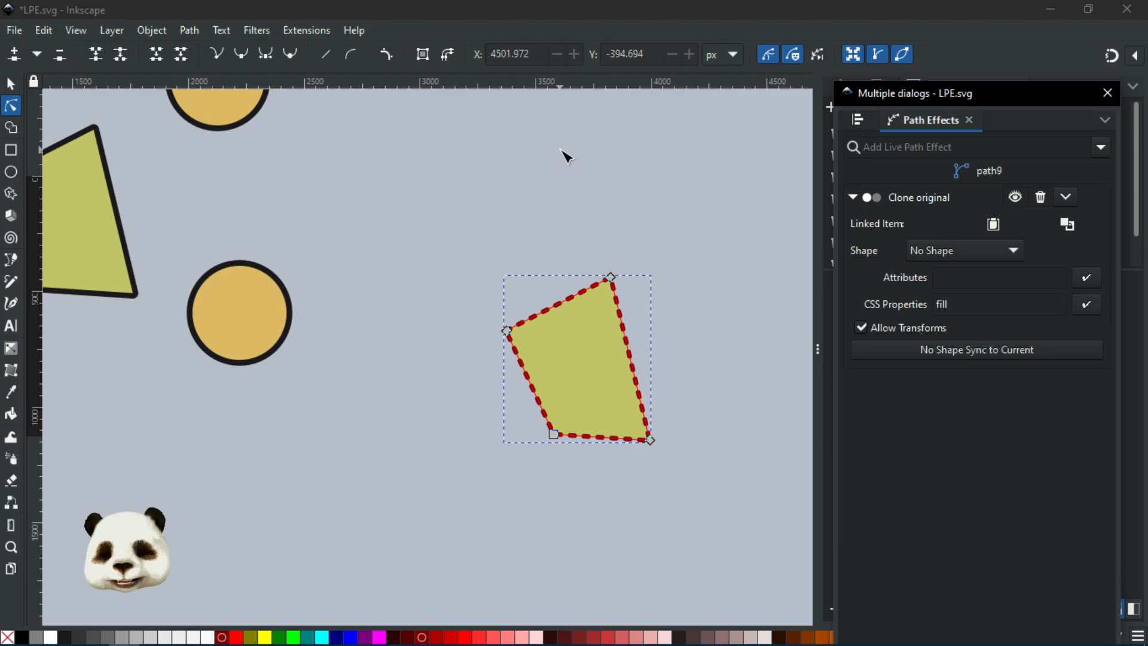
scroll(608, 231, "down", 3)
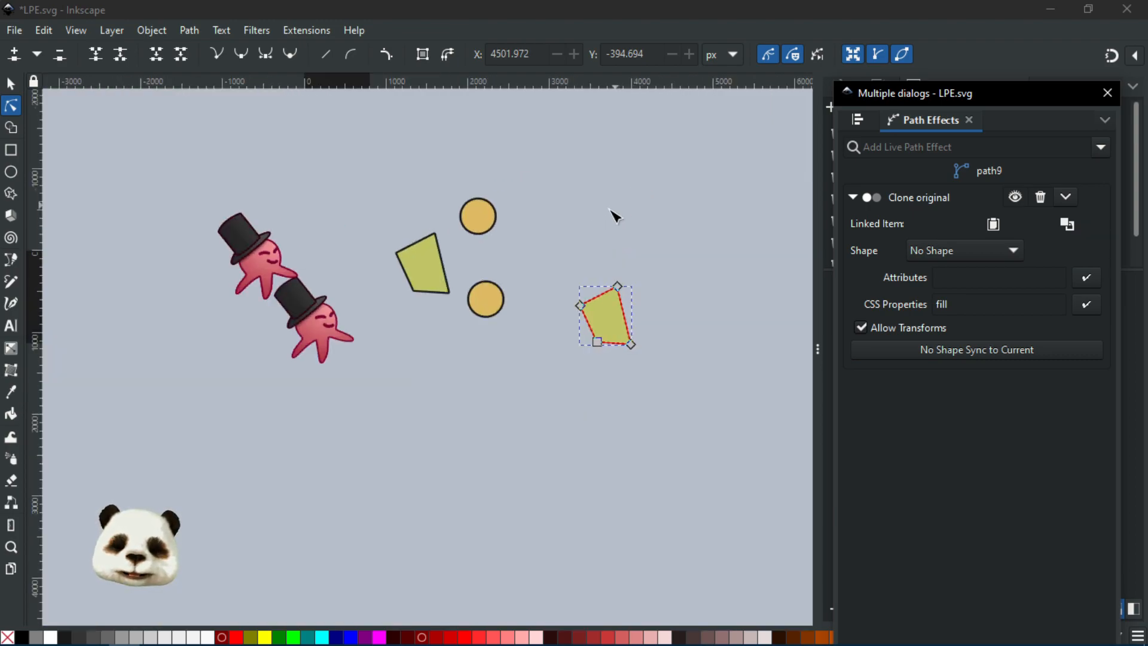
- Move the cloned top-hat octopus below the quadrilateral and circles, to about X 1000 px, Y 1745 px
left_click(11, 84)
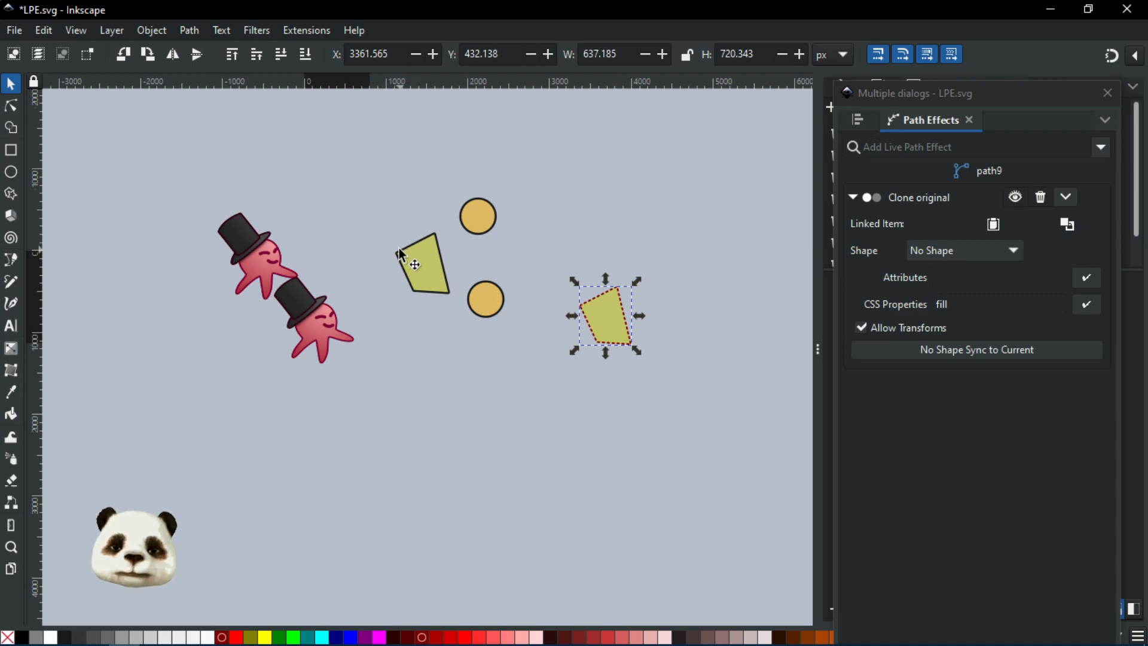
left_click_drag(328, 324, 418, 355)
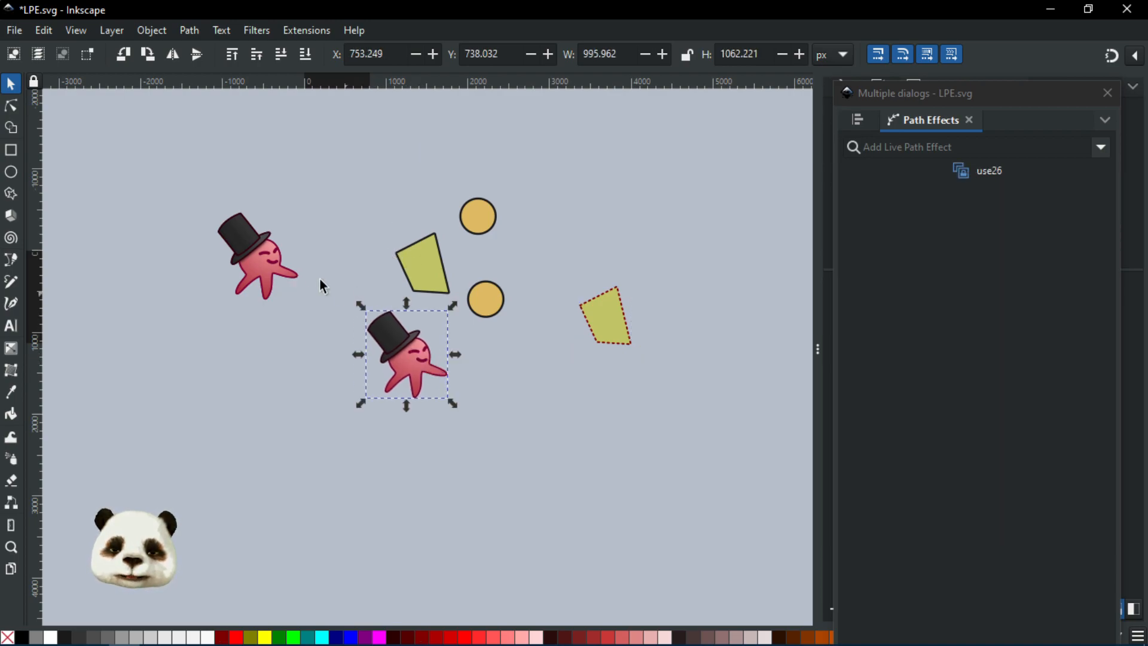
left_click_drag(331, 202, 396, 169)
mouse_move(422, 357)
left_mouse_down()
mouse_move(410, 435)
mouse_move(436, 454)
mouse_move(447, 430)
left_mouse_up()
key("3")
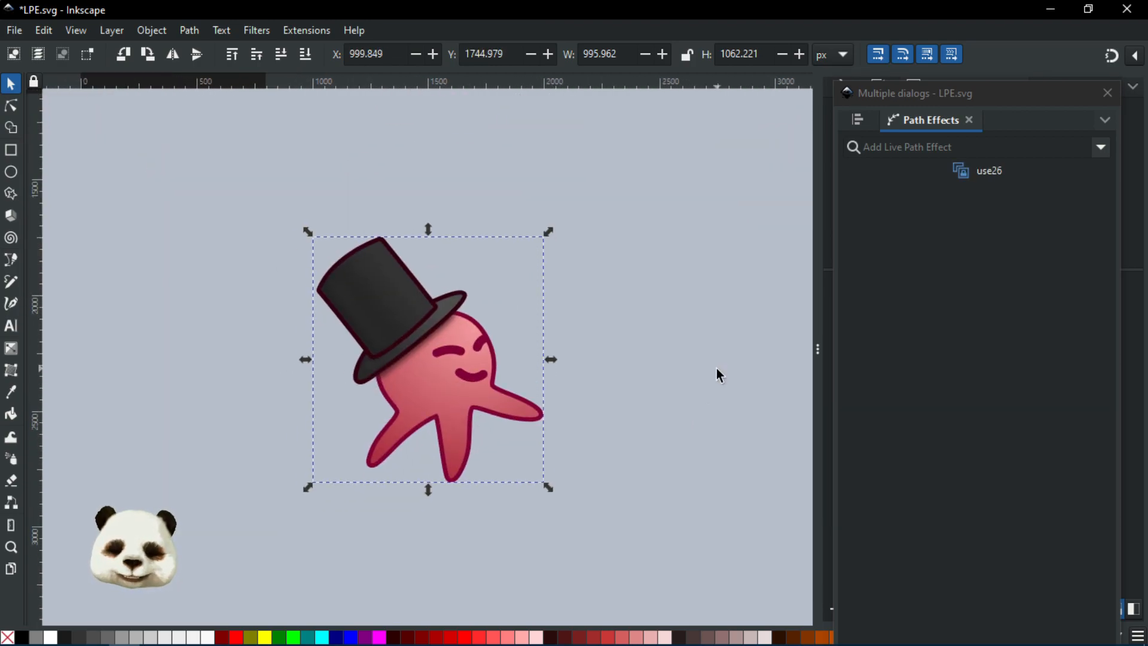